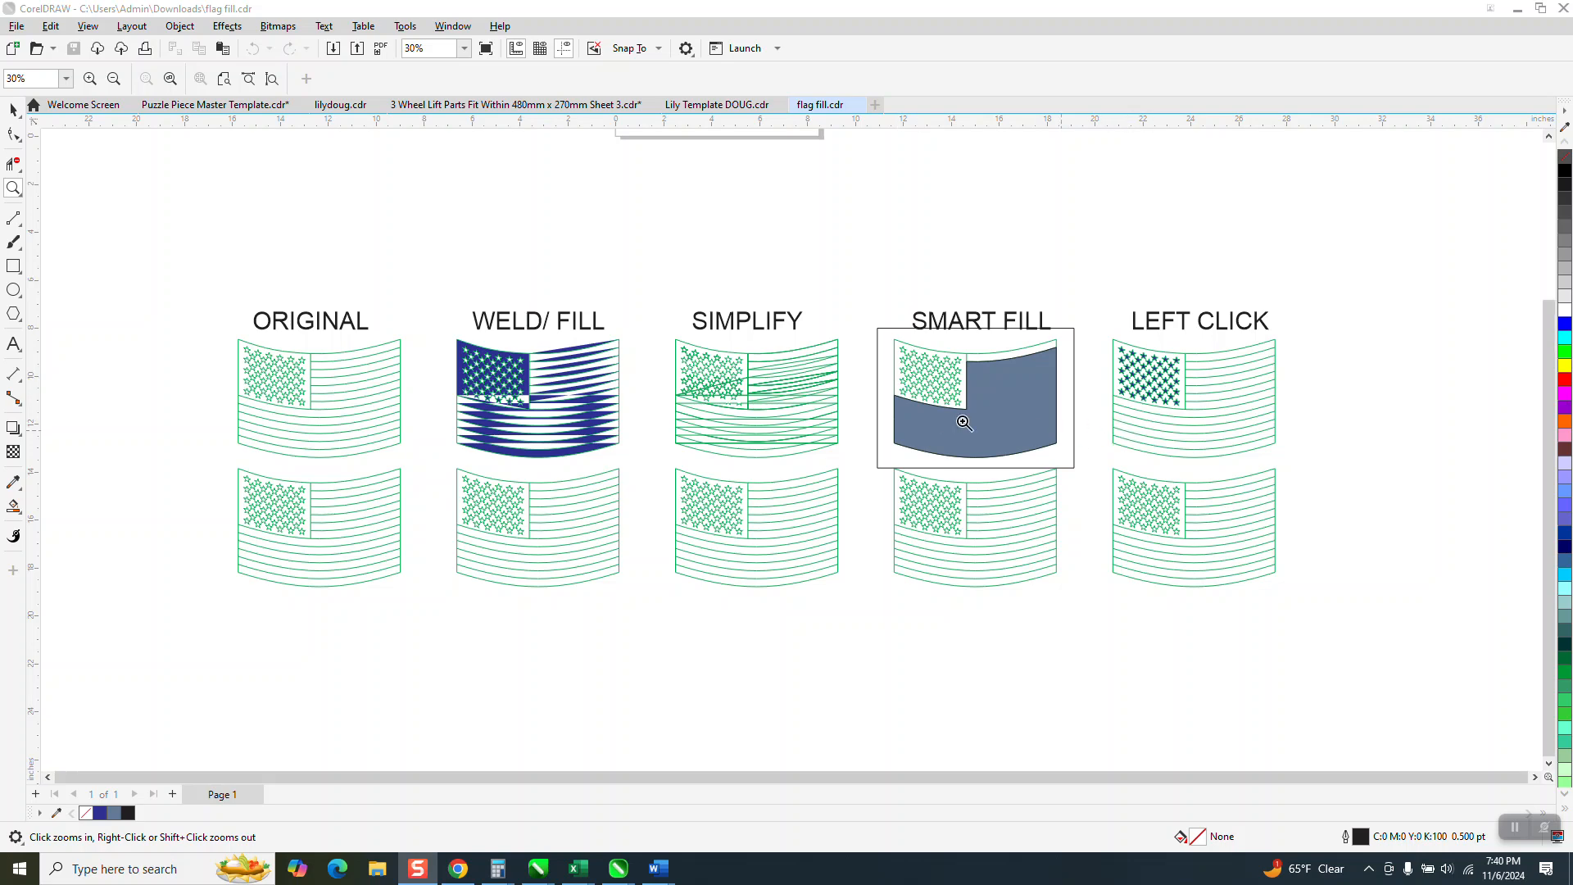
- Delete the WELD/ FILL, SIMPLIFY, SMART FILL and LEFT CLICK headings together with the flags beneath them
{"action": "left_click", "coordinate": [13, 109]}
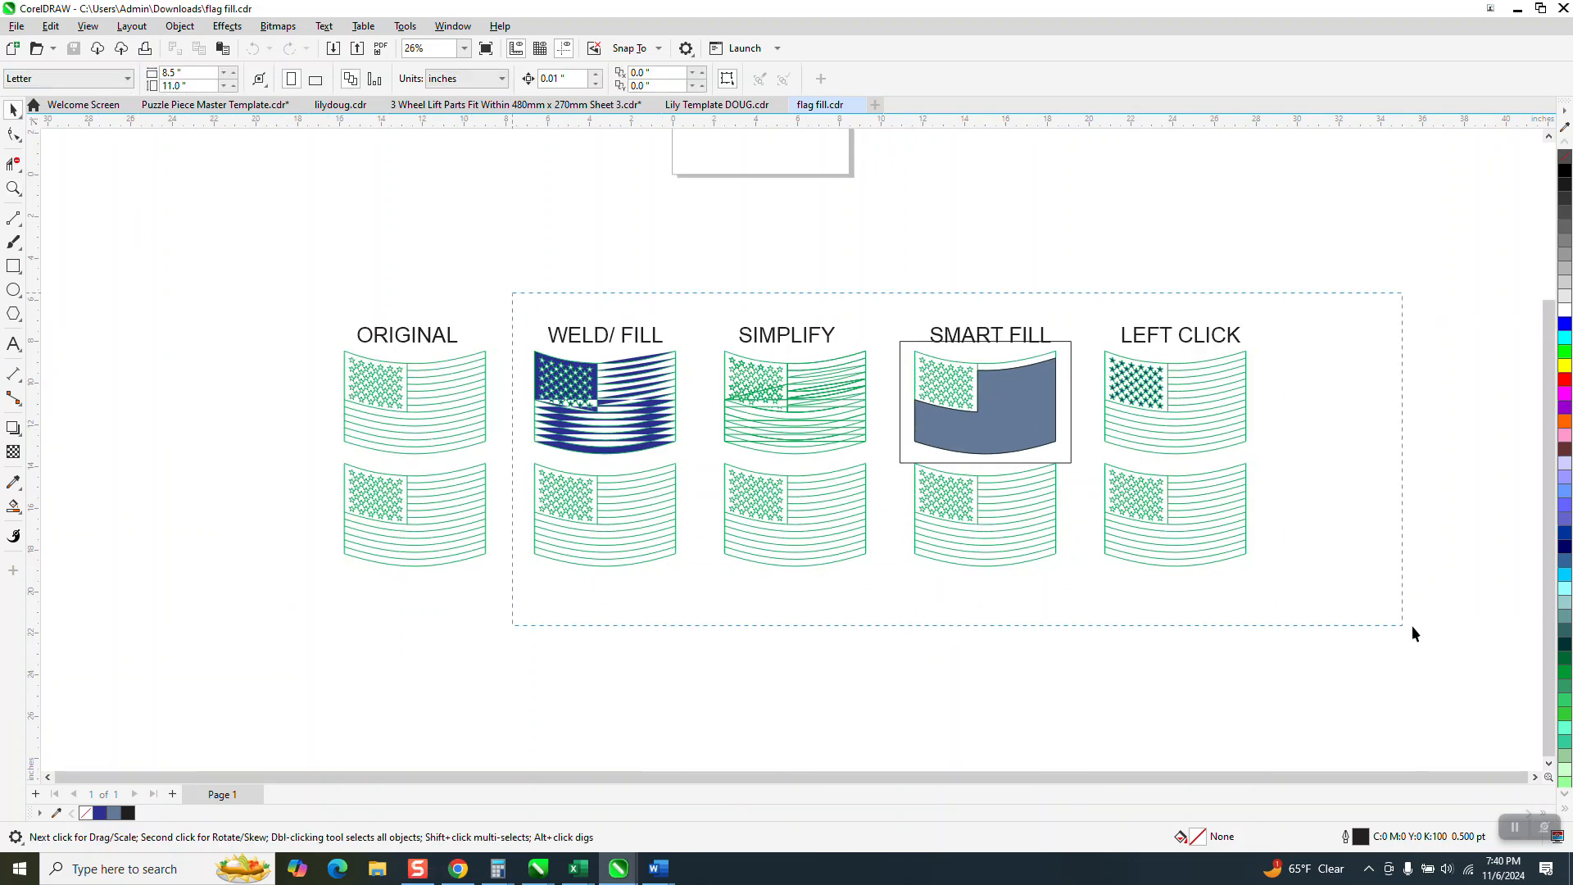
{"action": "left_click_drag", "start_coordinate": [1383, 630], "coordinate": [1428, 631]}
{"action": "key", "text": "Delete"}
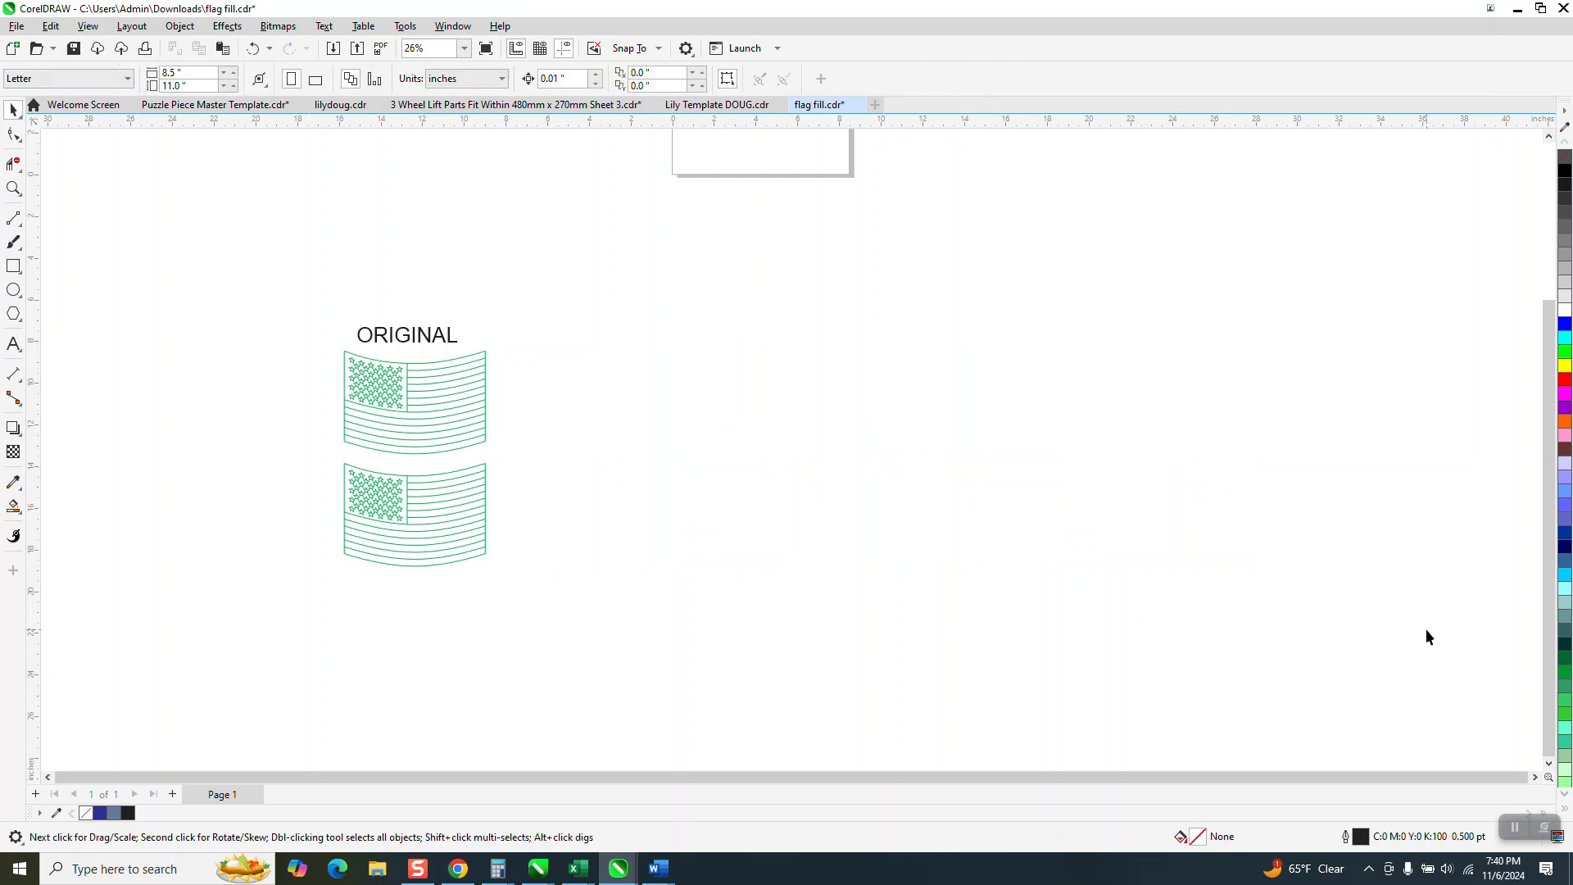
- Move the grouped pair of flags to the right of the ORIGINAL heading and ungroup it
{"action": "scroll", "coordinate": [869, 537], "scroll_direction": "down", "scroll_amount": 1}
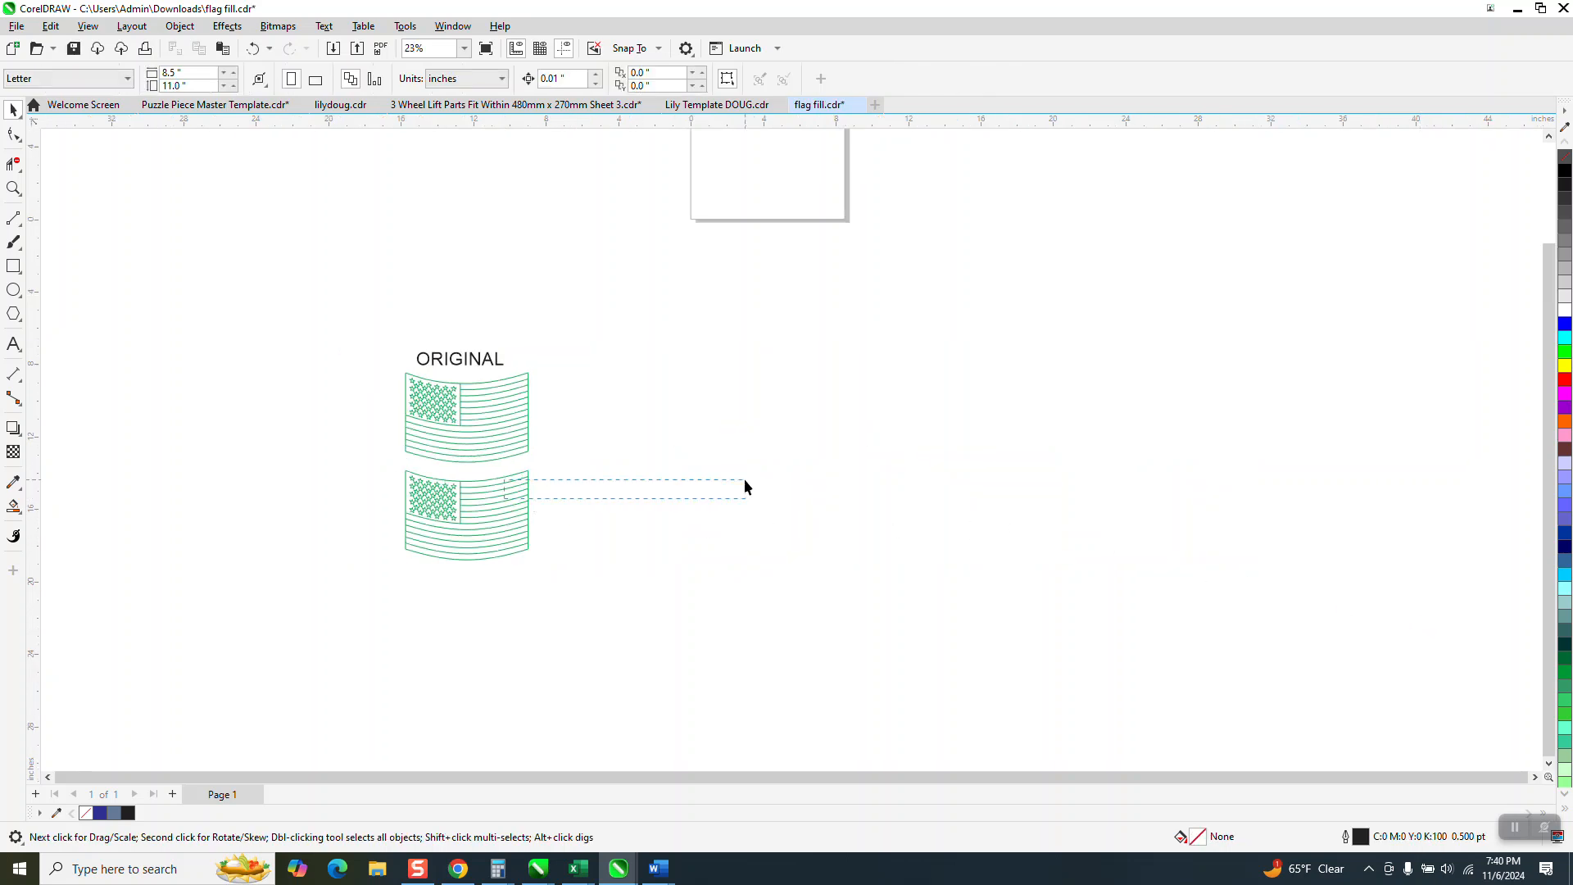
{"action": "left_click_drag", "start_coordinate": [501, 507], "coordinate": [687, 497]}
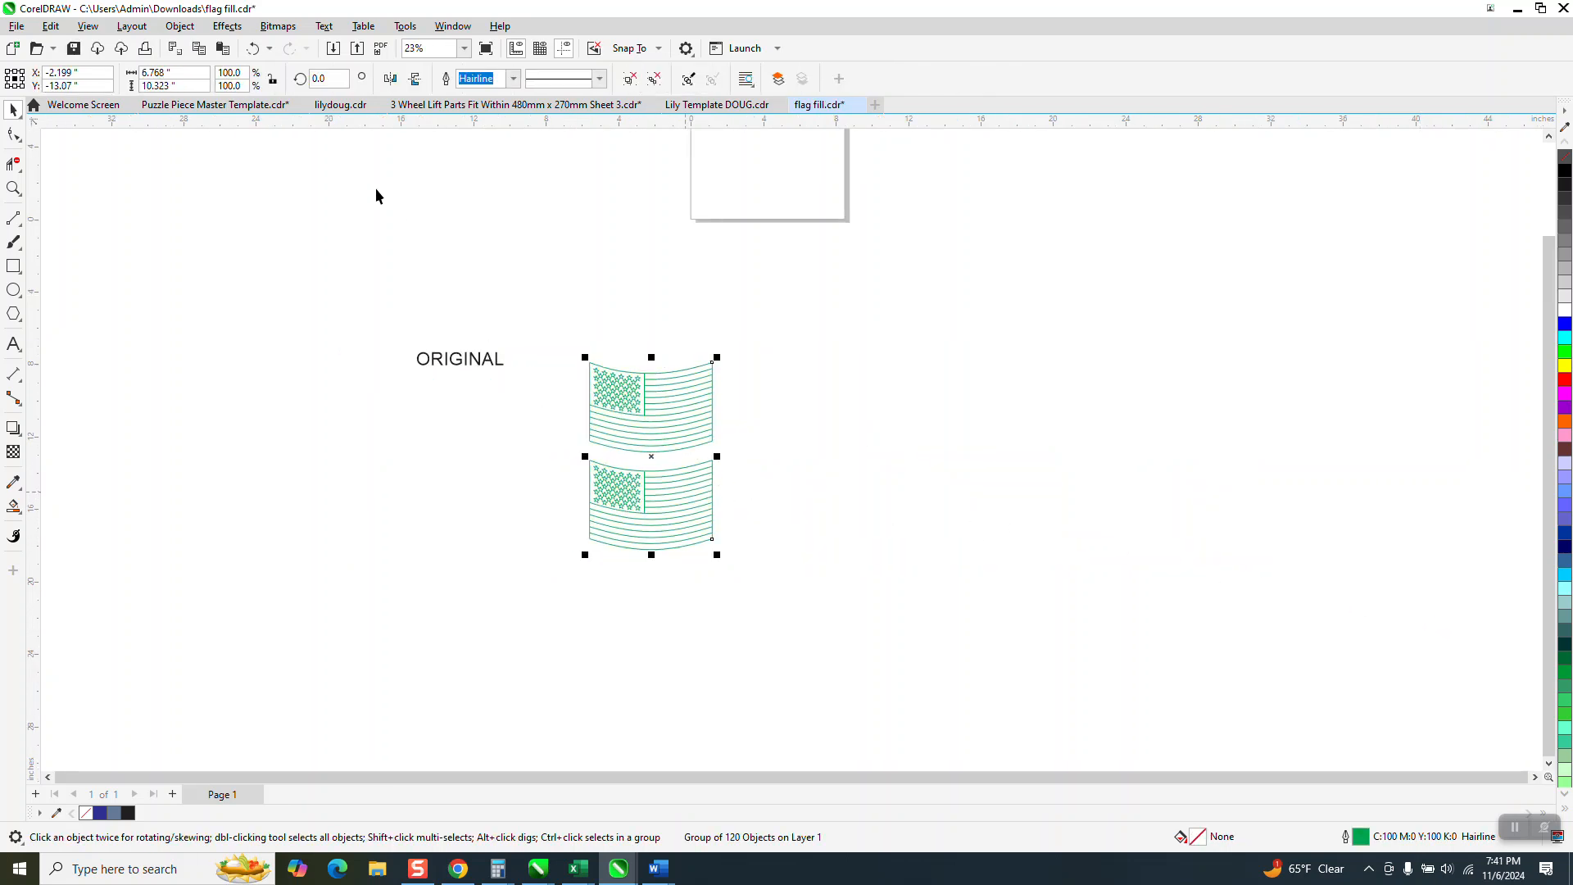
{"action": "left_click", "coordinate": [185, 29]}
{"action": "mouse_move", "coordinate": [217, 308]}
{"action": "left_click", "coordinate": [451, 325]}
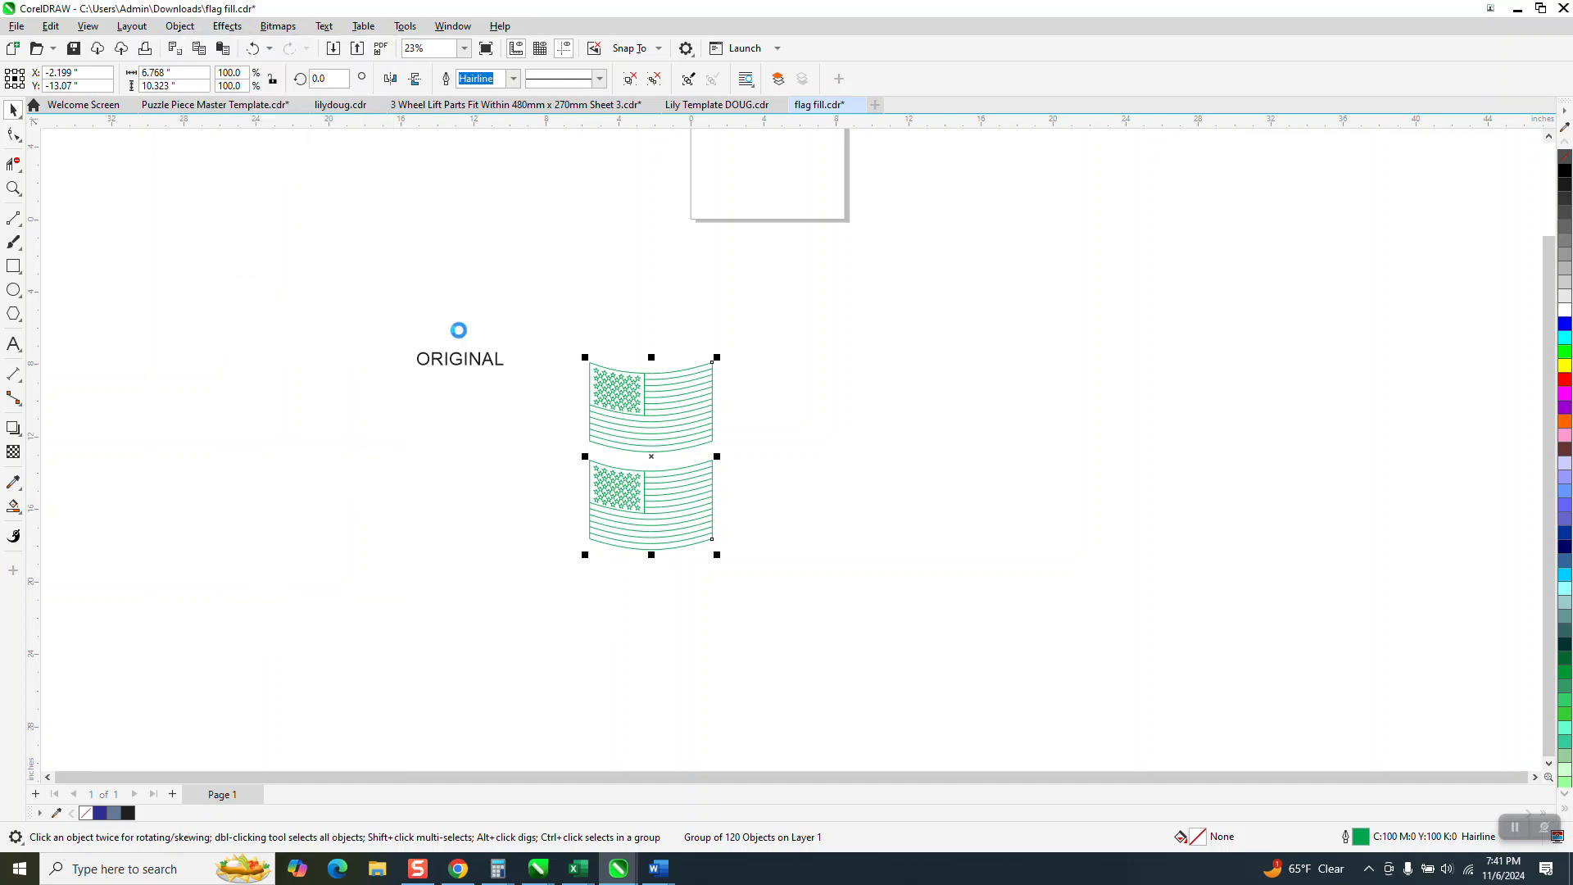
- Select all pieces of the upper flag and move them to an empty area right of the lower flag
{"action": "left_click", "coordinate": [588, 359]}
{"action": "left_click", "coordinate": [596, 371]}
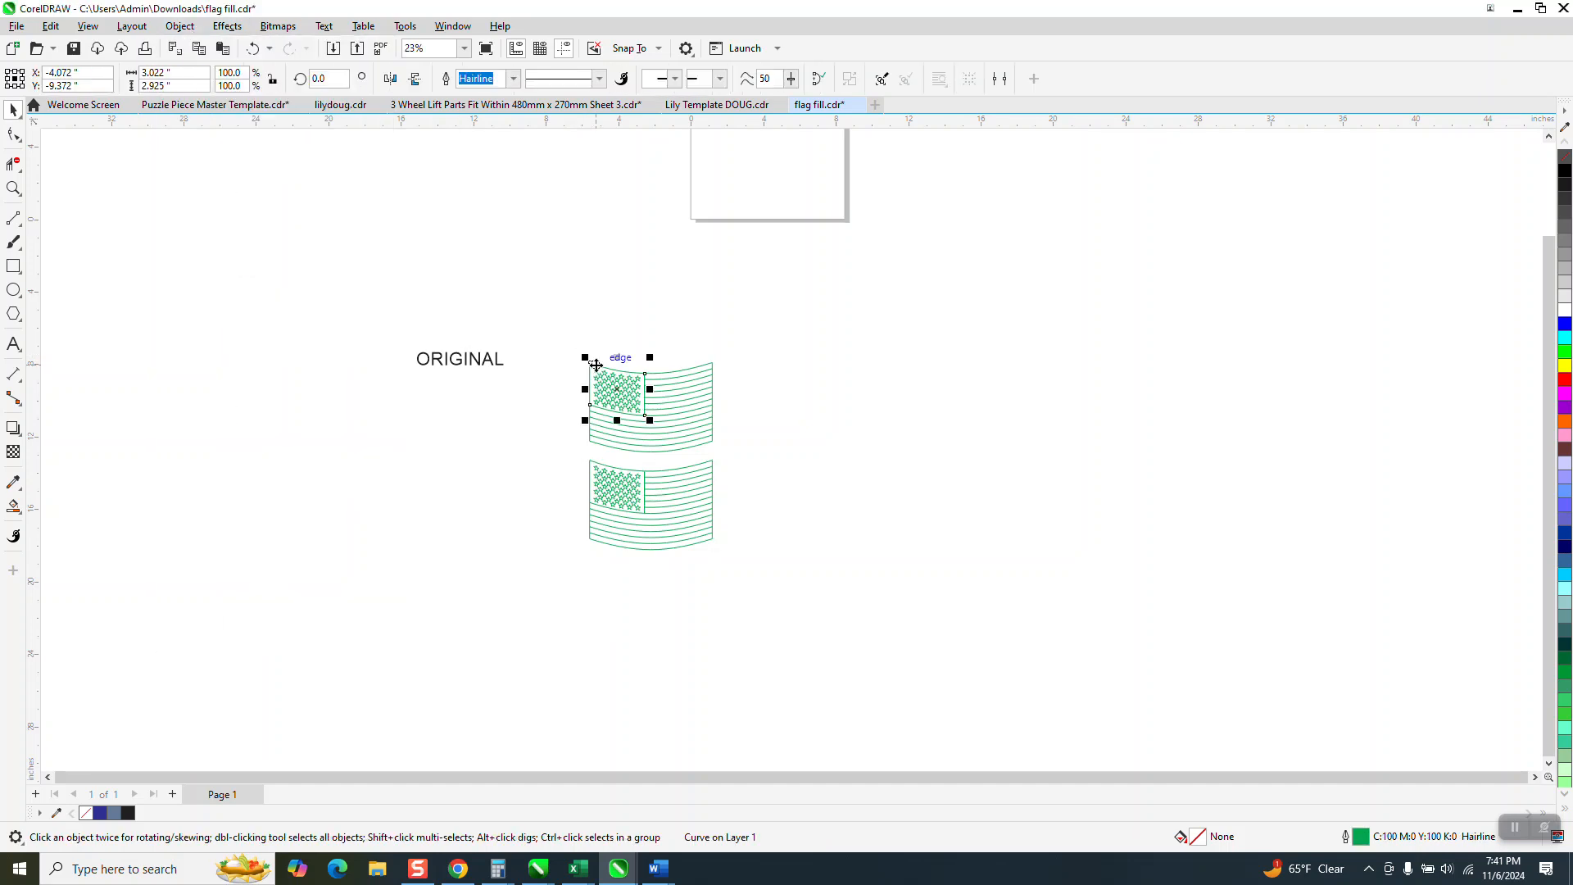
{"action": "left_click_drag", "start_coordinate": [565, 353], "coordinate": [749, 457]}
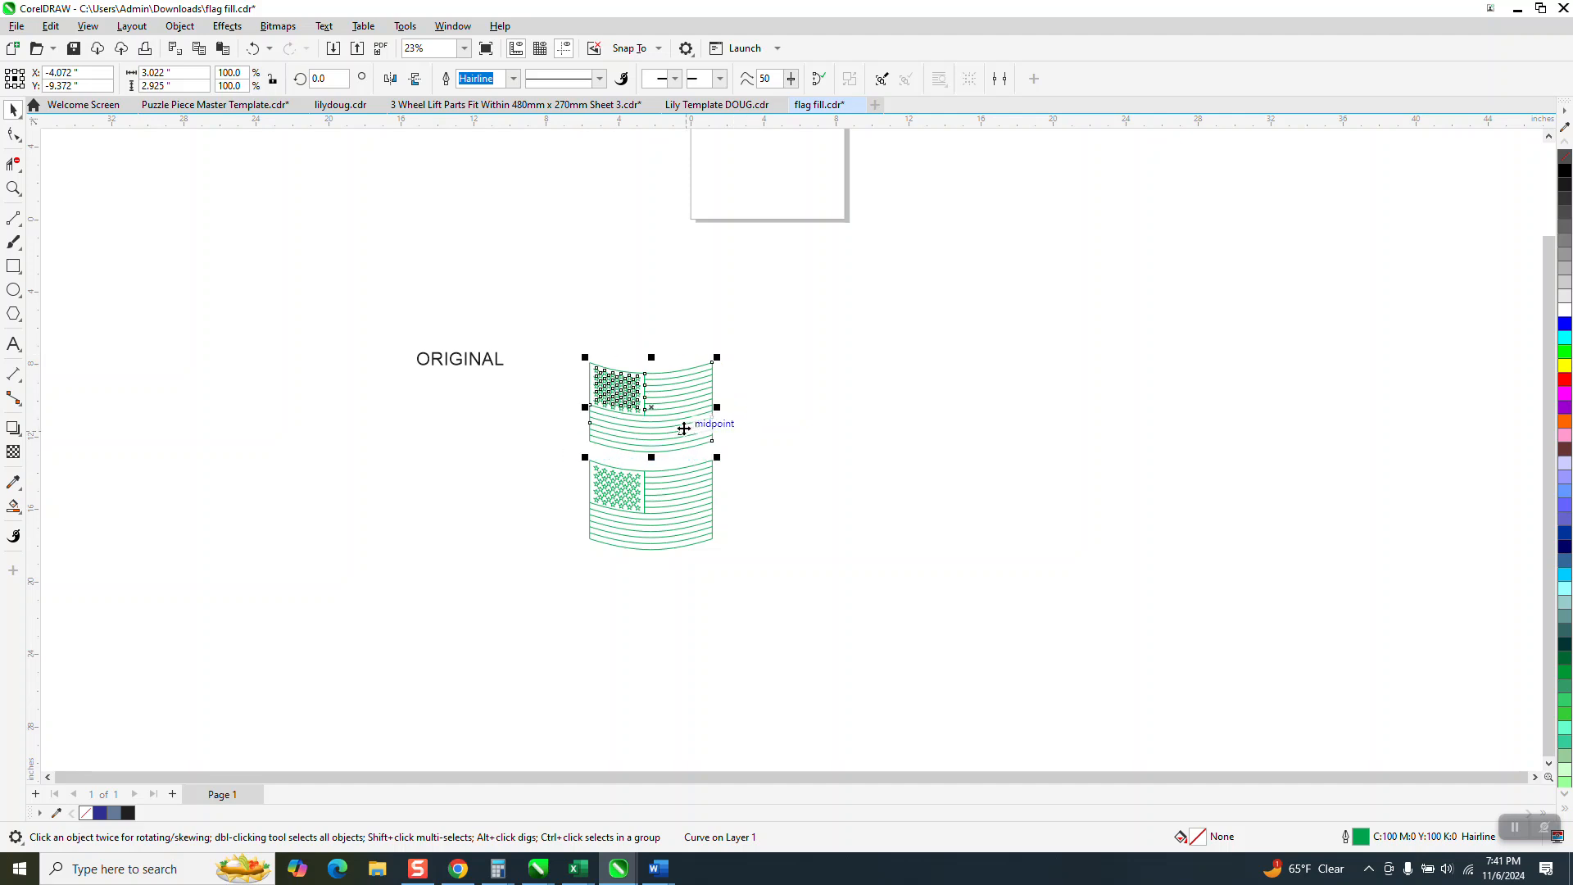
{"action": "left_click_drag", "start_coordinate": [650, 408], "coordinate": [815, 414]}
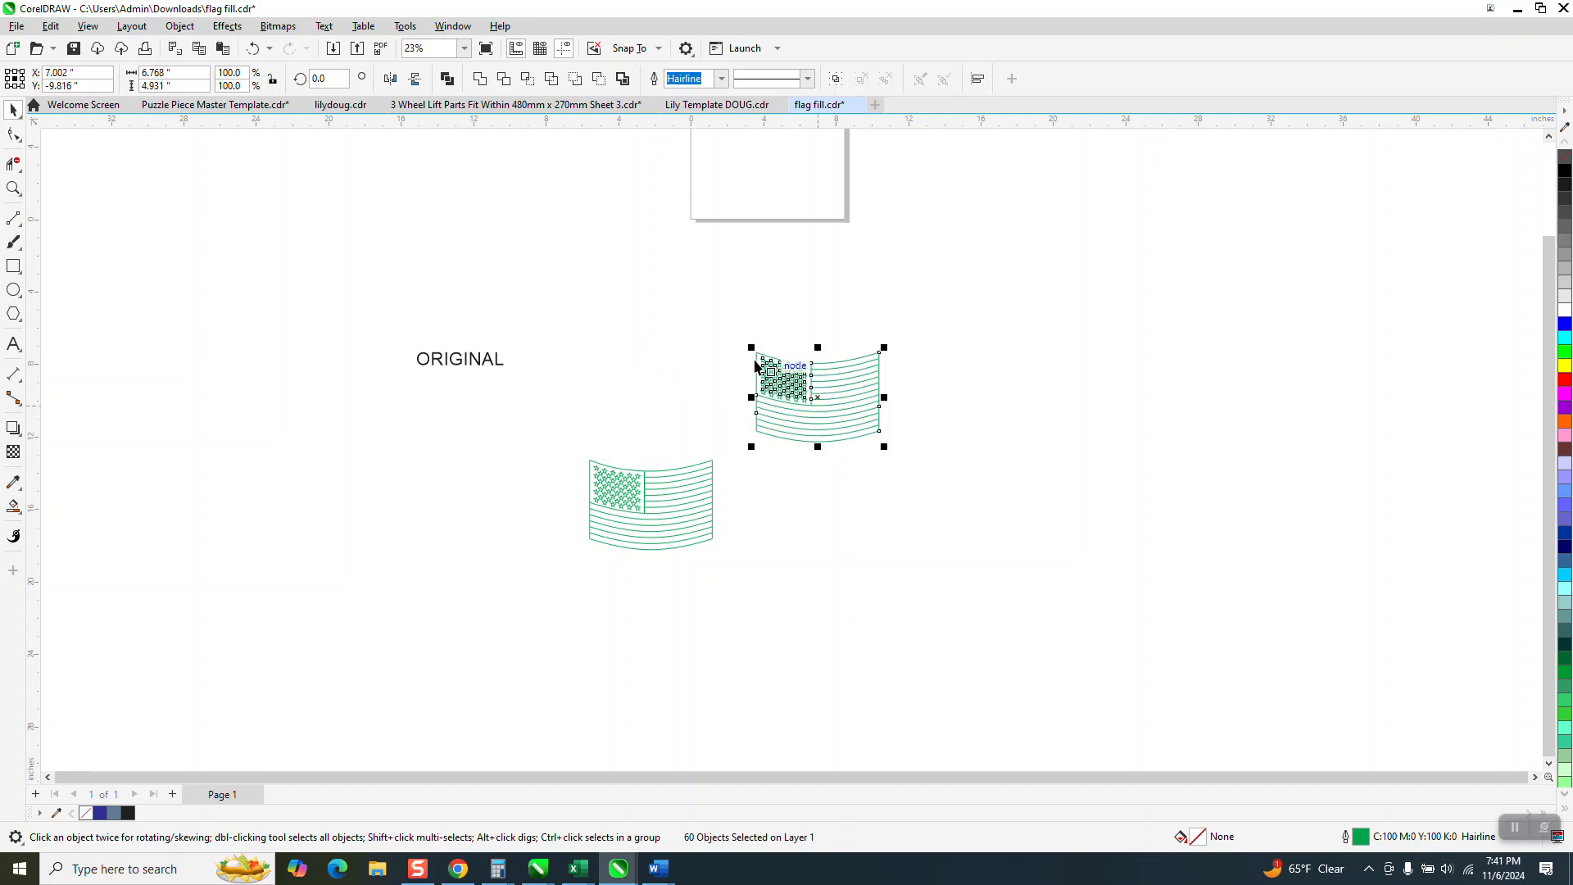
- Set the document's nudge distance to 8 inches
{"action": "left_click", "coordinate": [681, 296]}
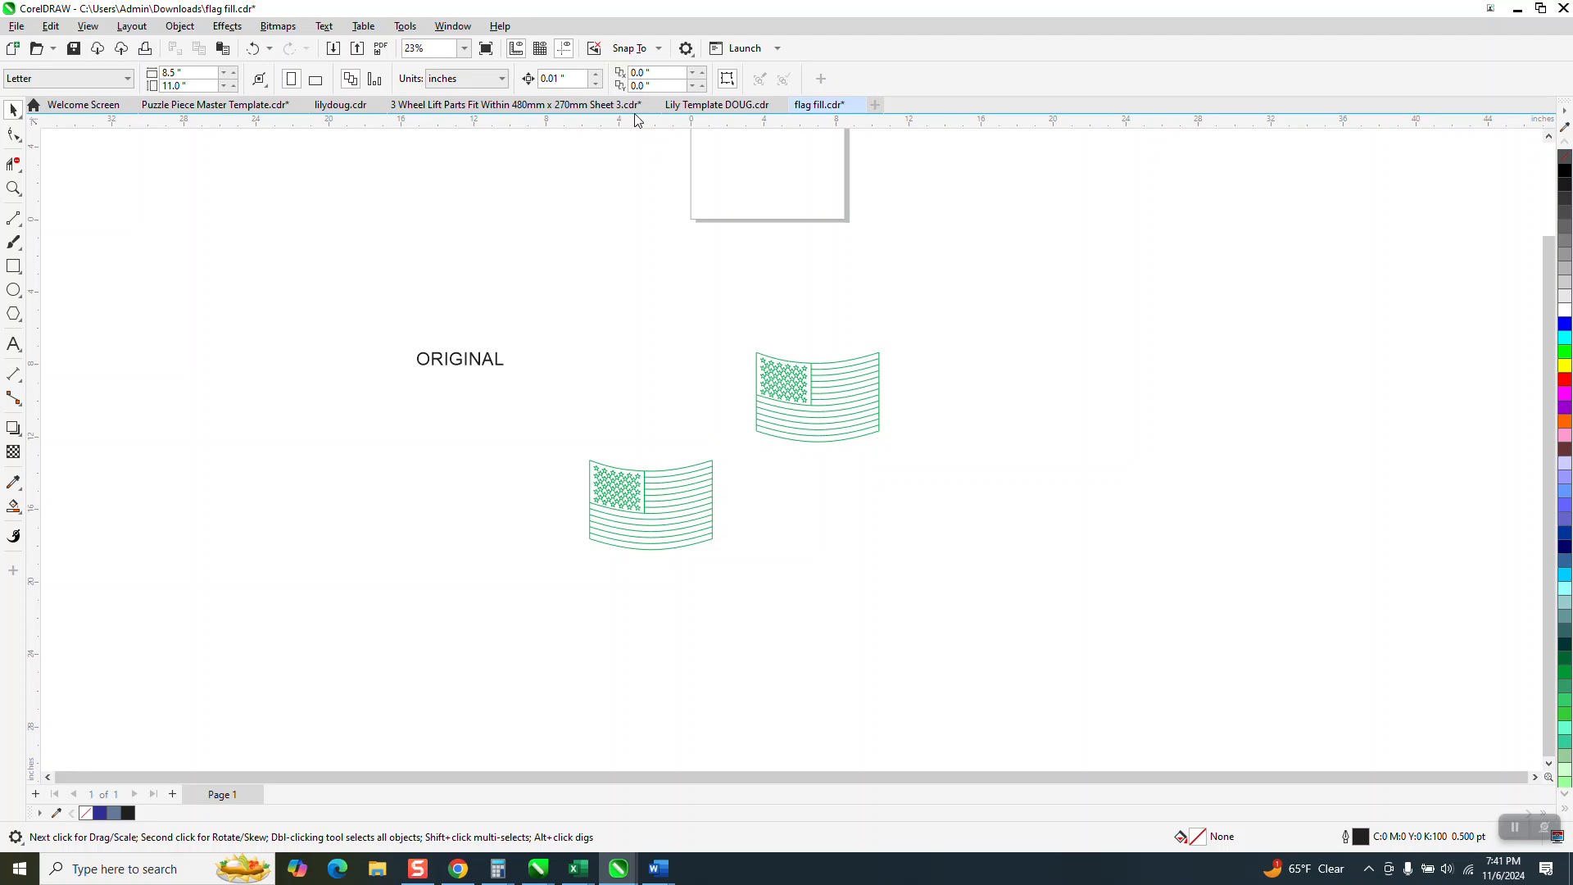
{"action": "double_click", "coordinate": [573, 77]}
{"action": "type", "text": "8"}
- Draw a rectangle about 7.9 by 5.9 inches around the separated flag and lock it
{"action": "left_click", "coordinate": [13, 189]}
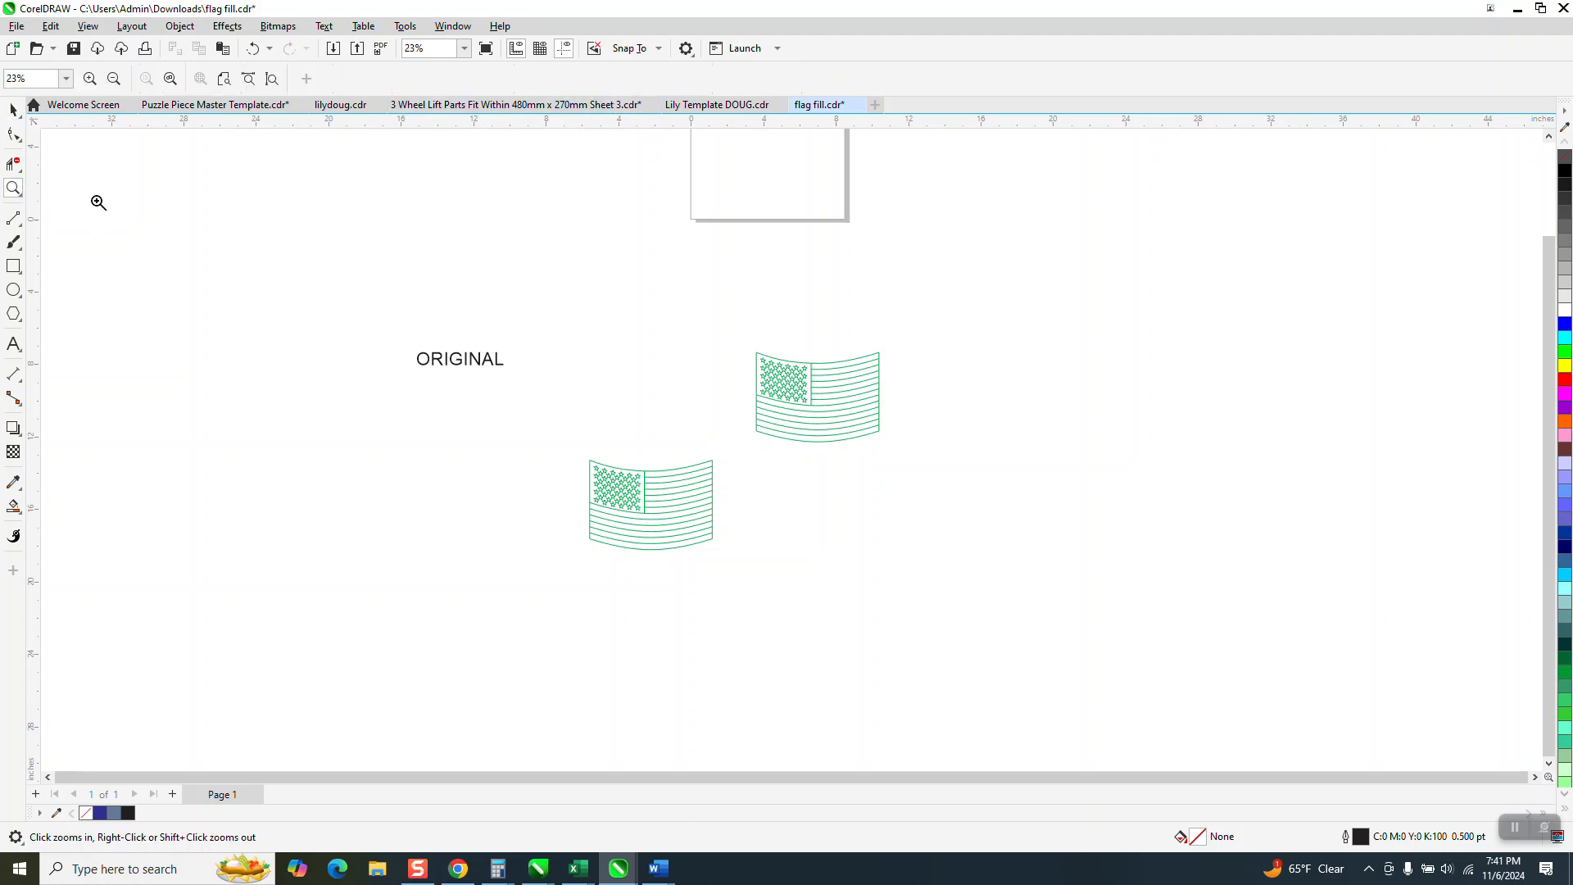
{"action": "left_click_drag", "start_coordinate": [647, 303], "coordinate": [1079, 538]}
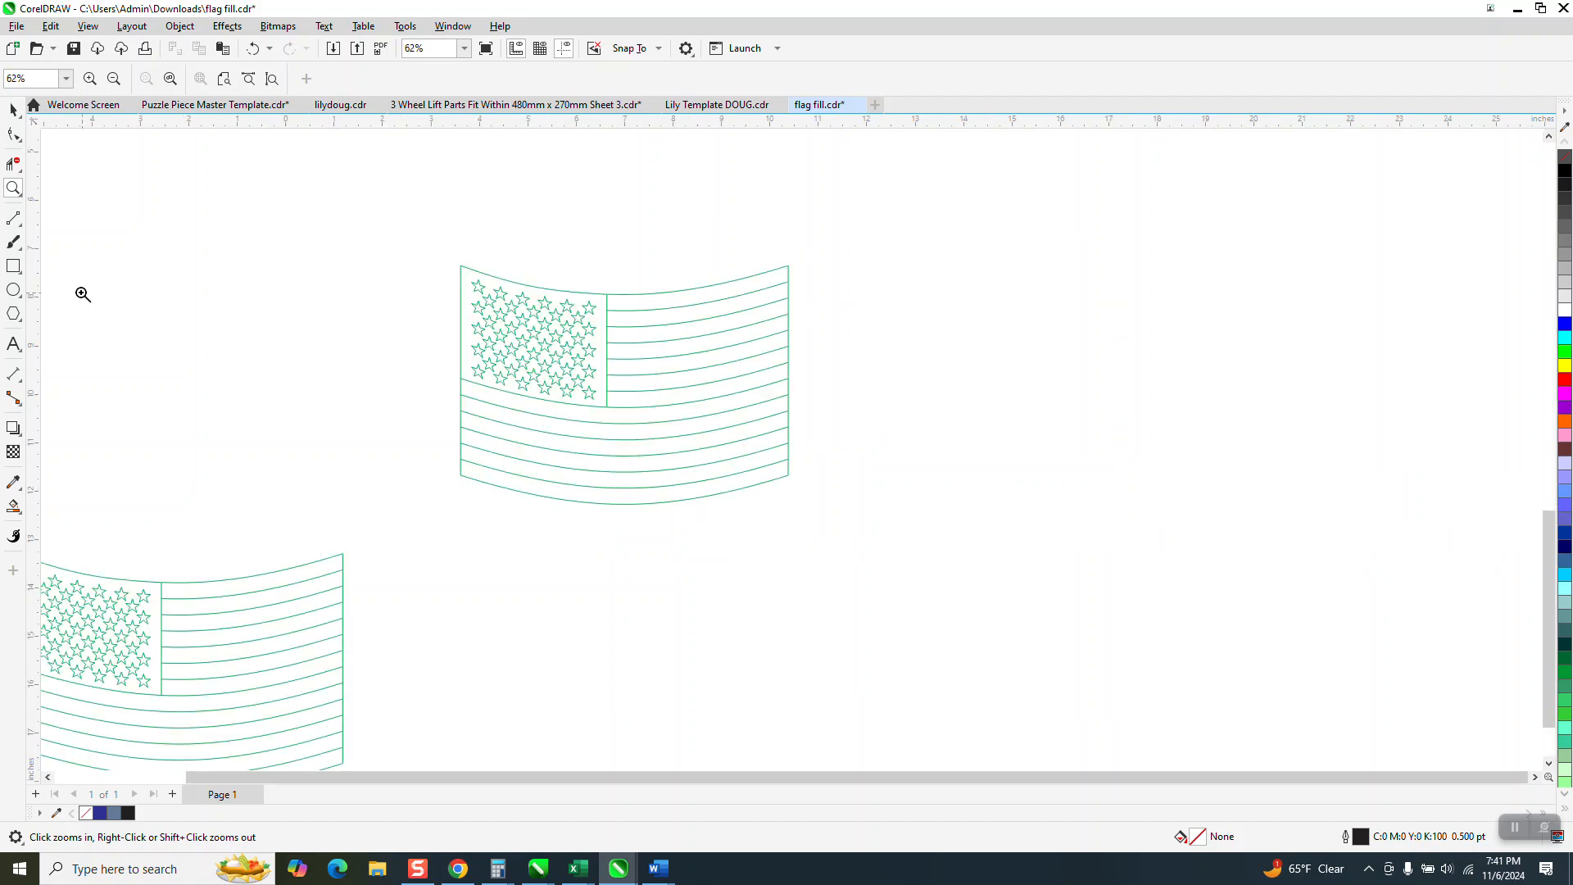
{"action": "left_click", "coordinate": [13, 267]}
{"action": "left_click_drag", "start_coordinate": [432, 238], "coordinate": [817, 523]}
{"action": "left_click", "coordinate": [179, 26]}
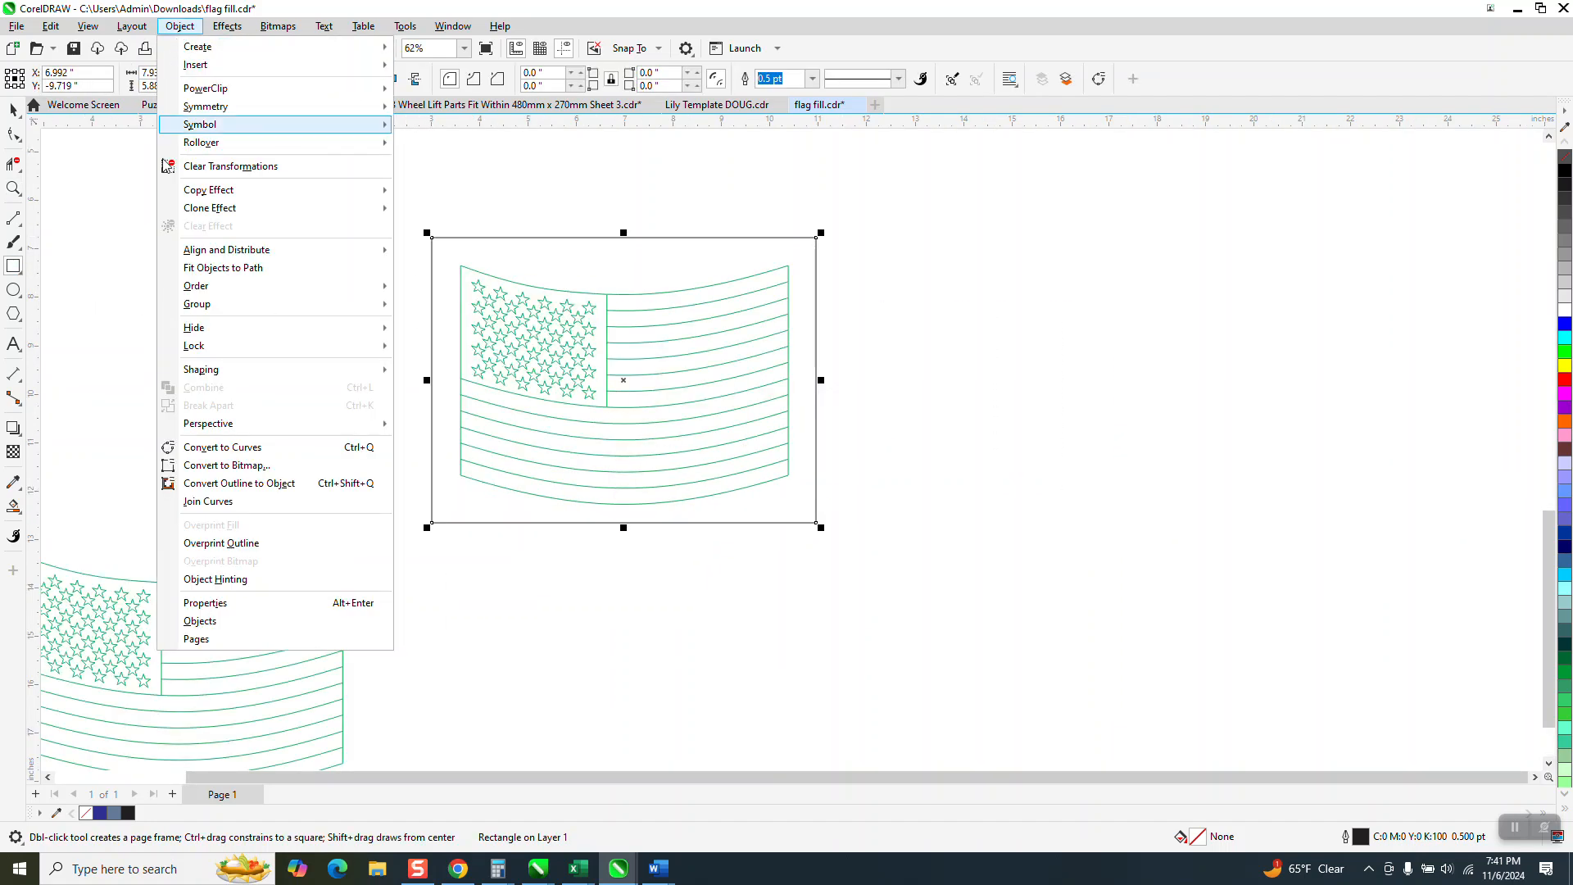
{"action": "mouse_move", "coordinate": [232, 345]}
{"action": "left_click", "coordinate": [430, 348]}
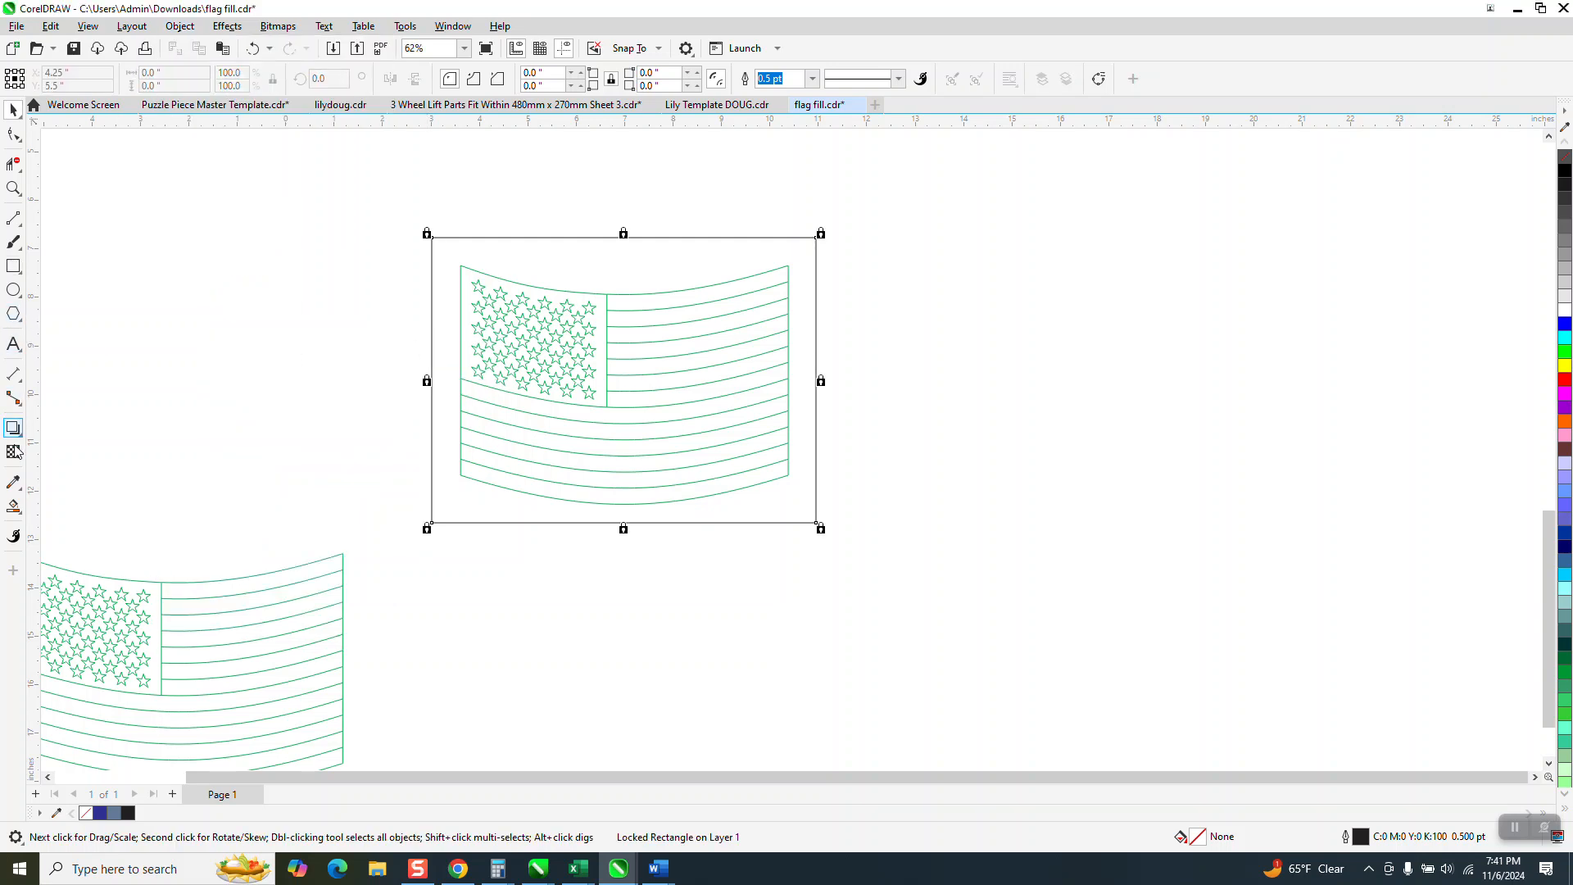
- Smart-fill the background around the flag's stars with blue and nudge the filled shape 8 inches to the right
{"action": "left_click", "coordinate": [13, 506]}
{"action": "left_click", "coordinate": [557, 297]}
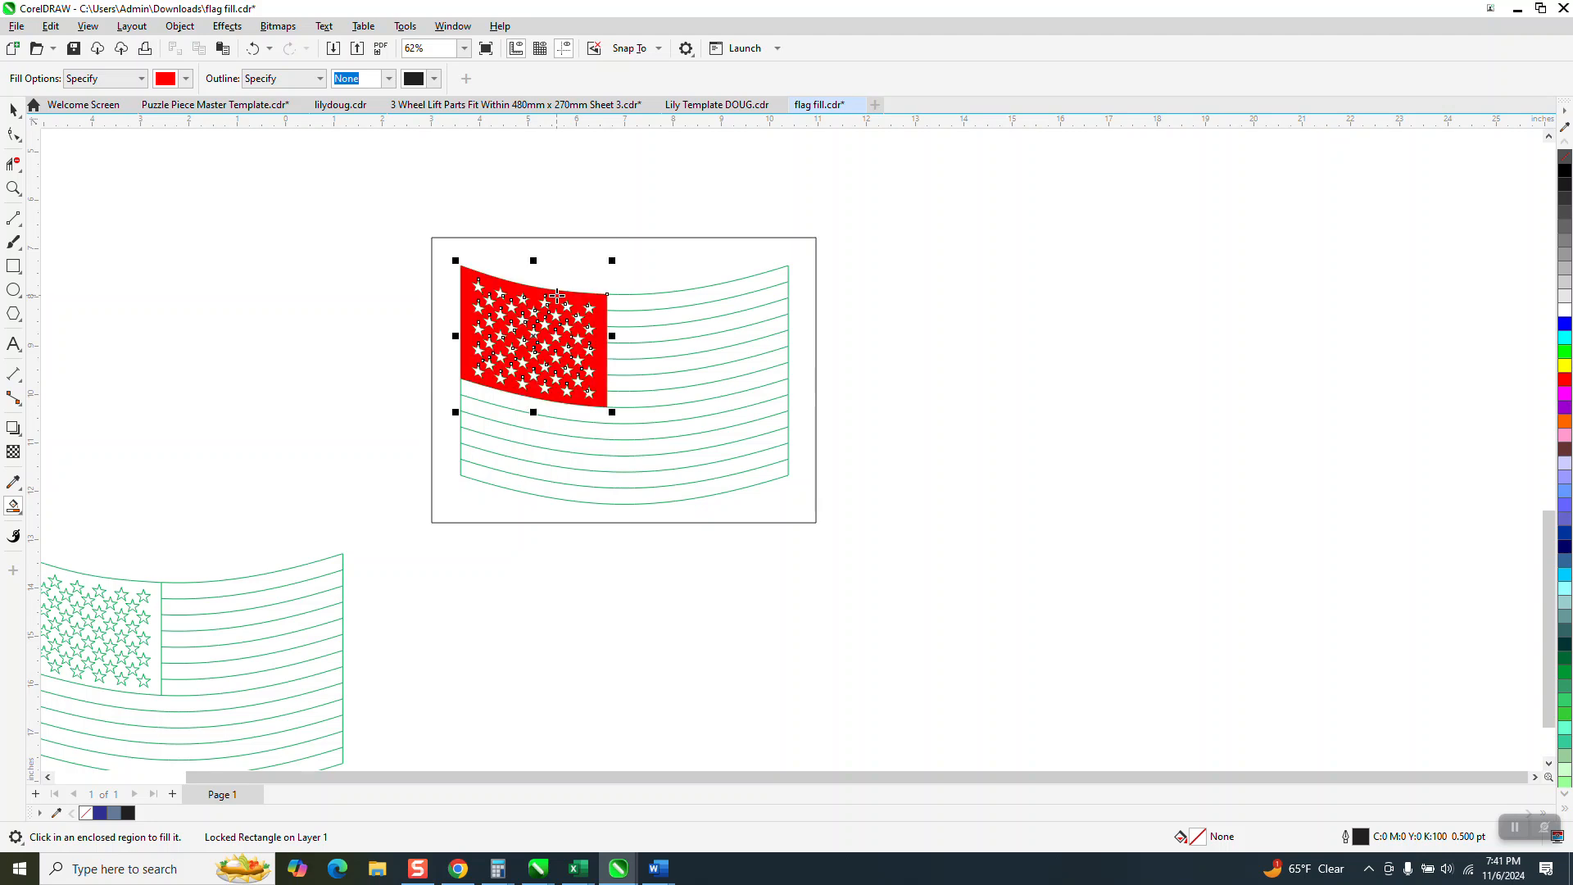
{"action": "left_click", "coordinate": [252, 48]}
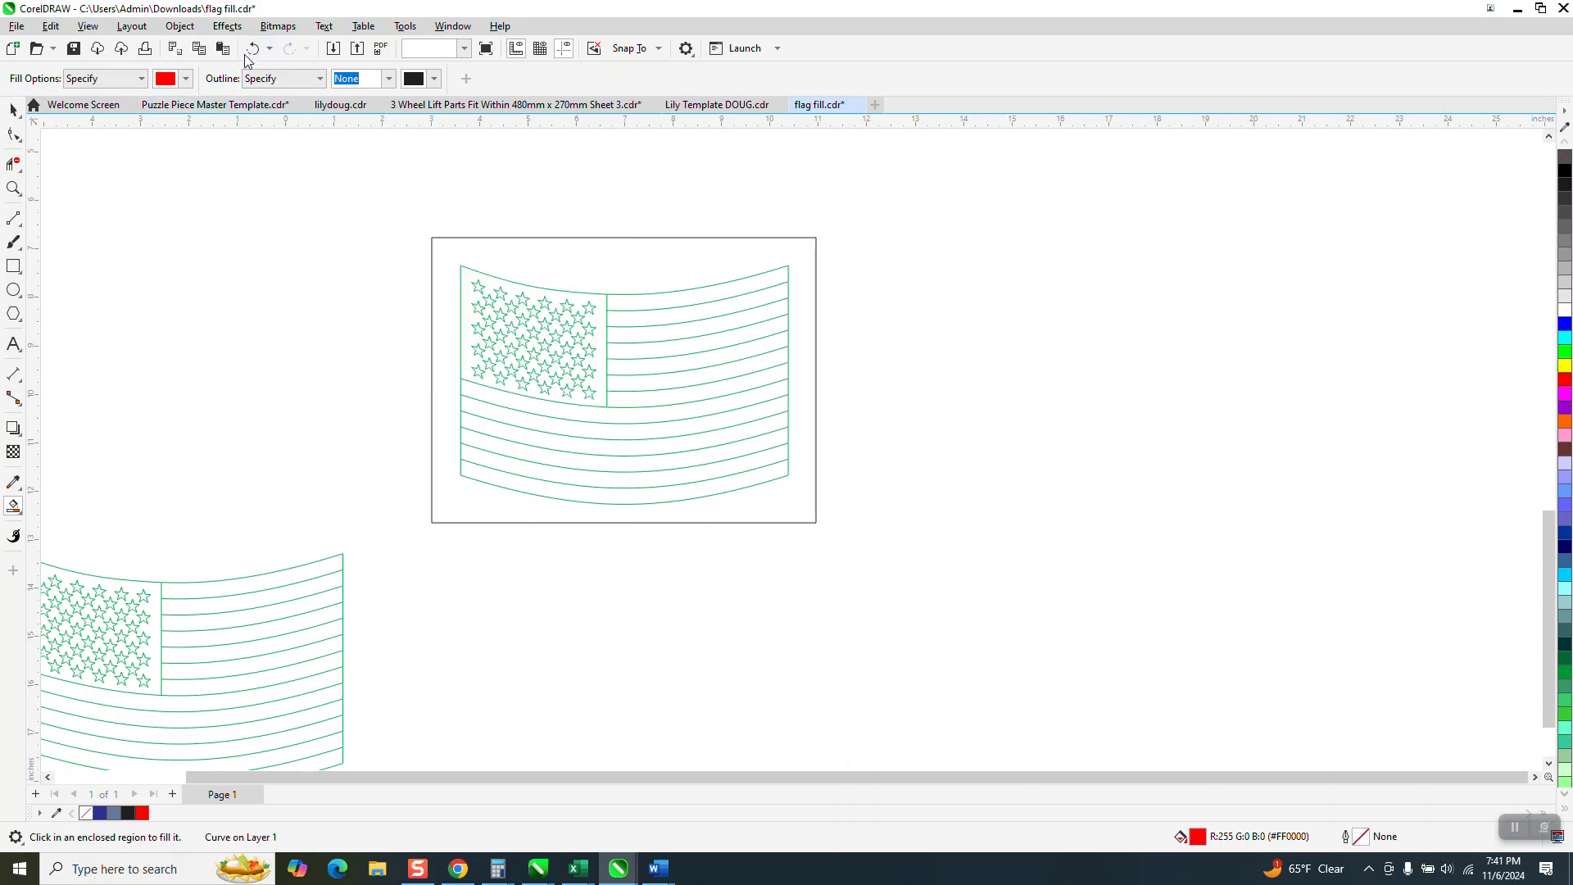
{"action": "left_click", "coordinate": [188, 79]}
{"action": "left_click", "coordinate": [236, 181]}
{"action": "left_click", "coordinate": [533, 298]}
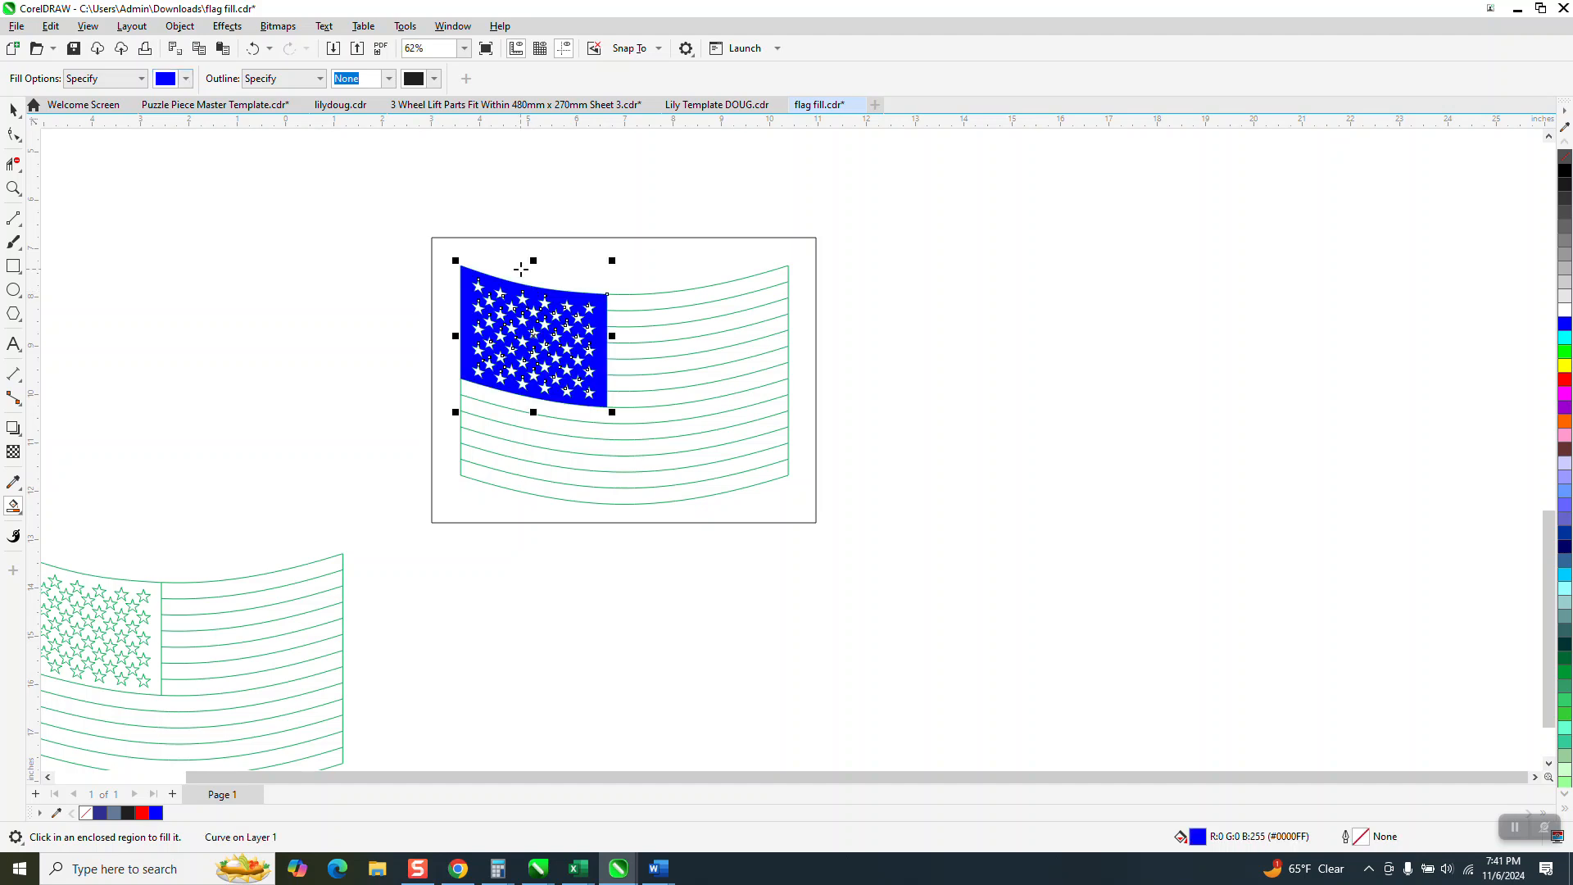
{"action": "key", "text": "Right"}
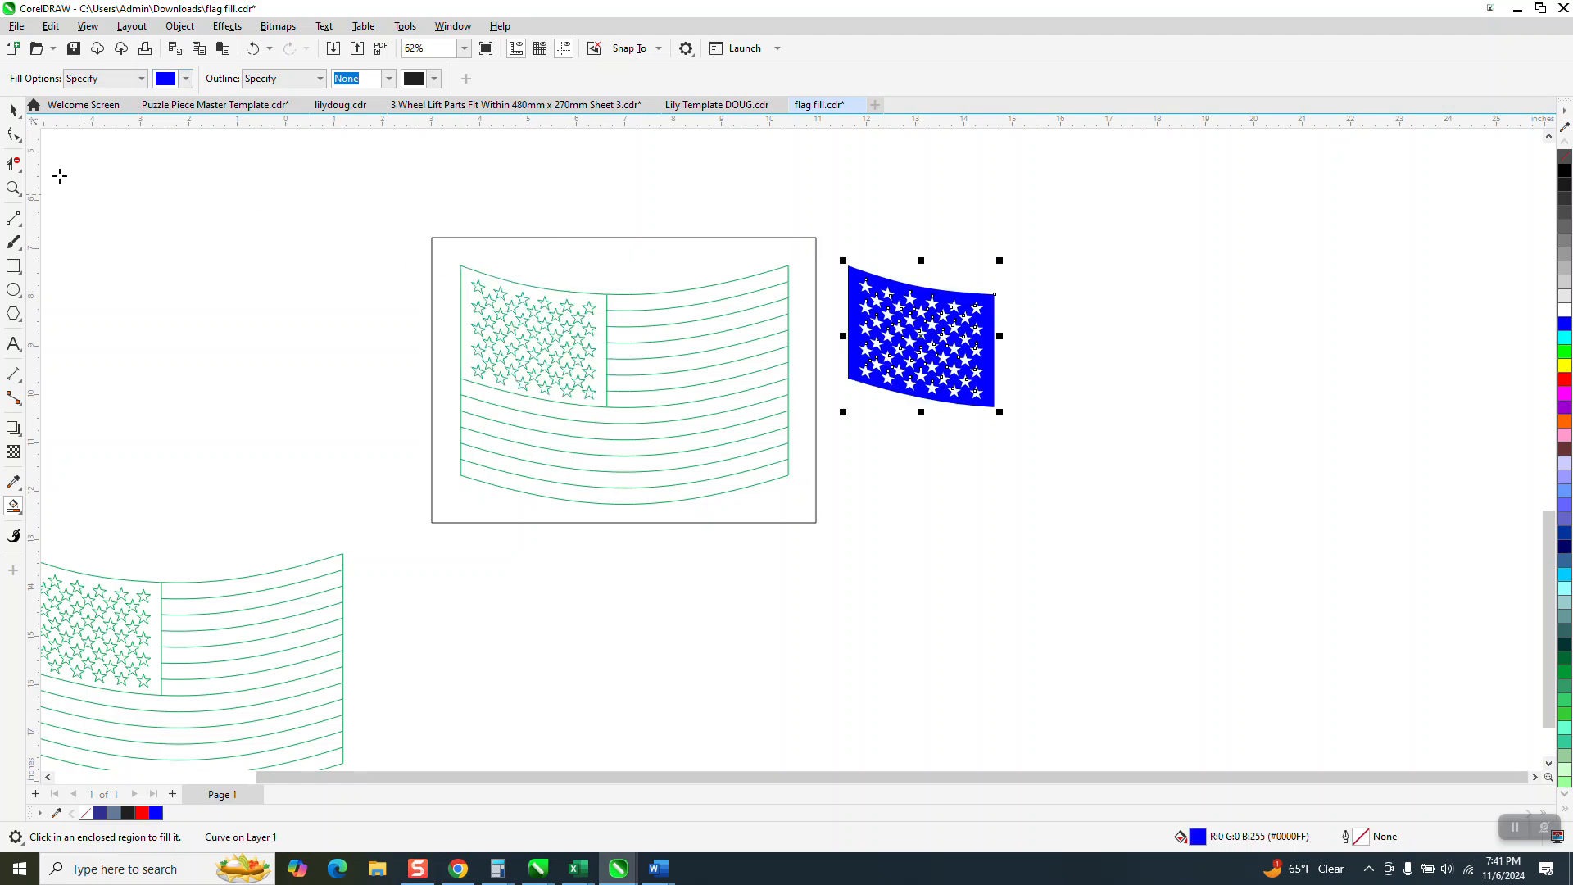
{"action": "left_click", "coordinate": [18, 116]}
{"action": "left_click", "coordinate": [544, 291]}
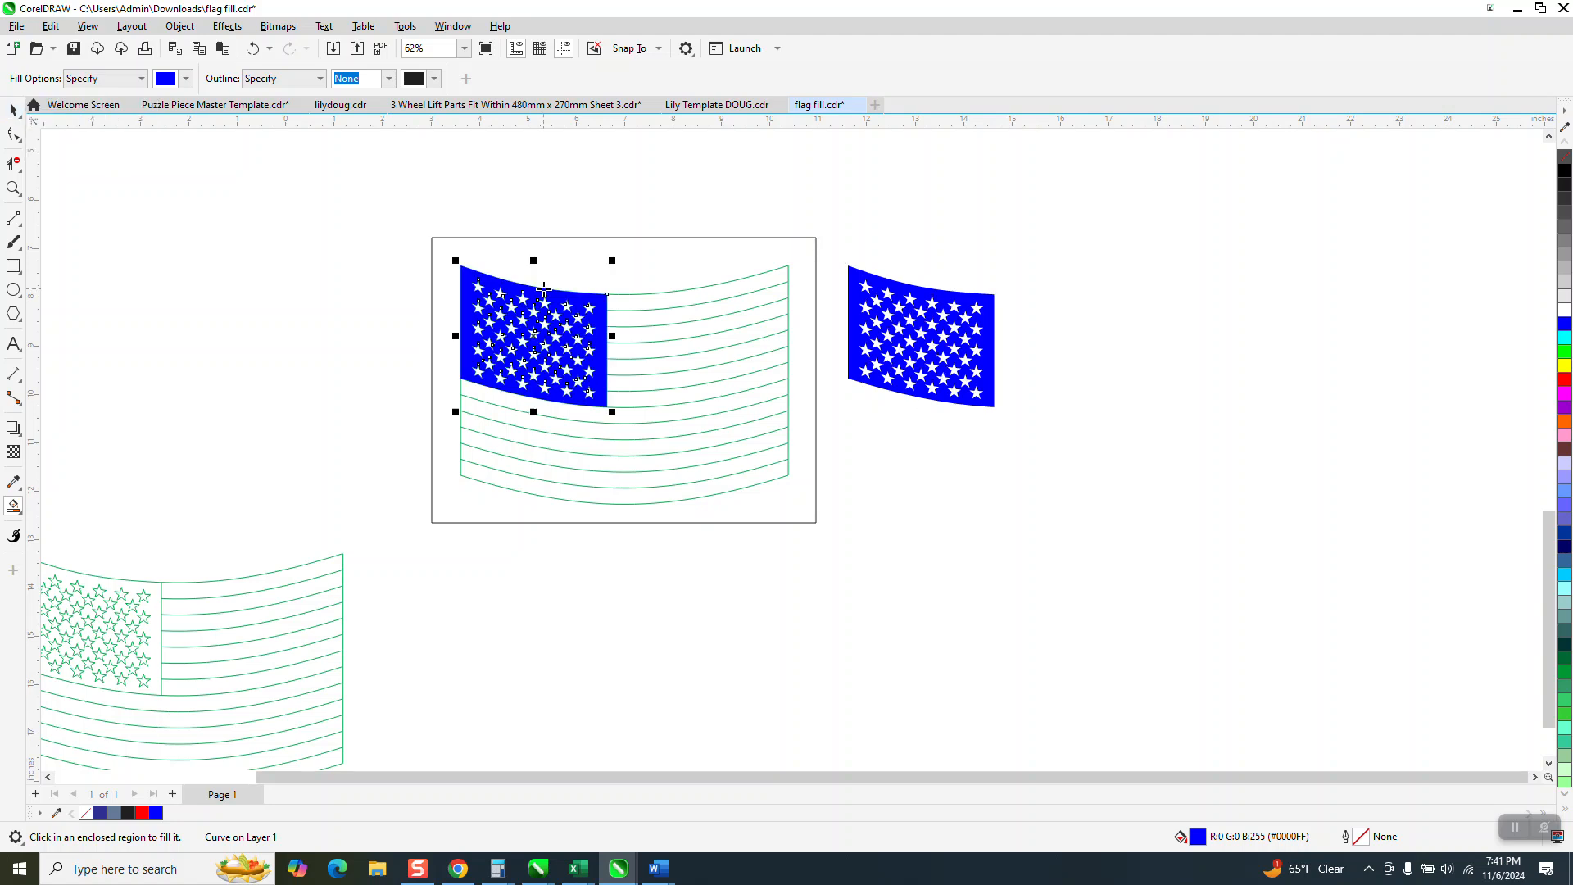
{"action": "left_click", "coordinate": [252, 49]}
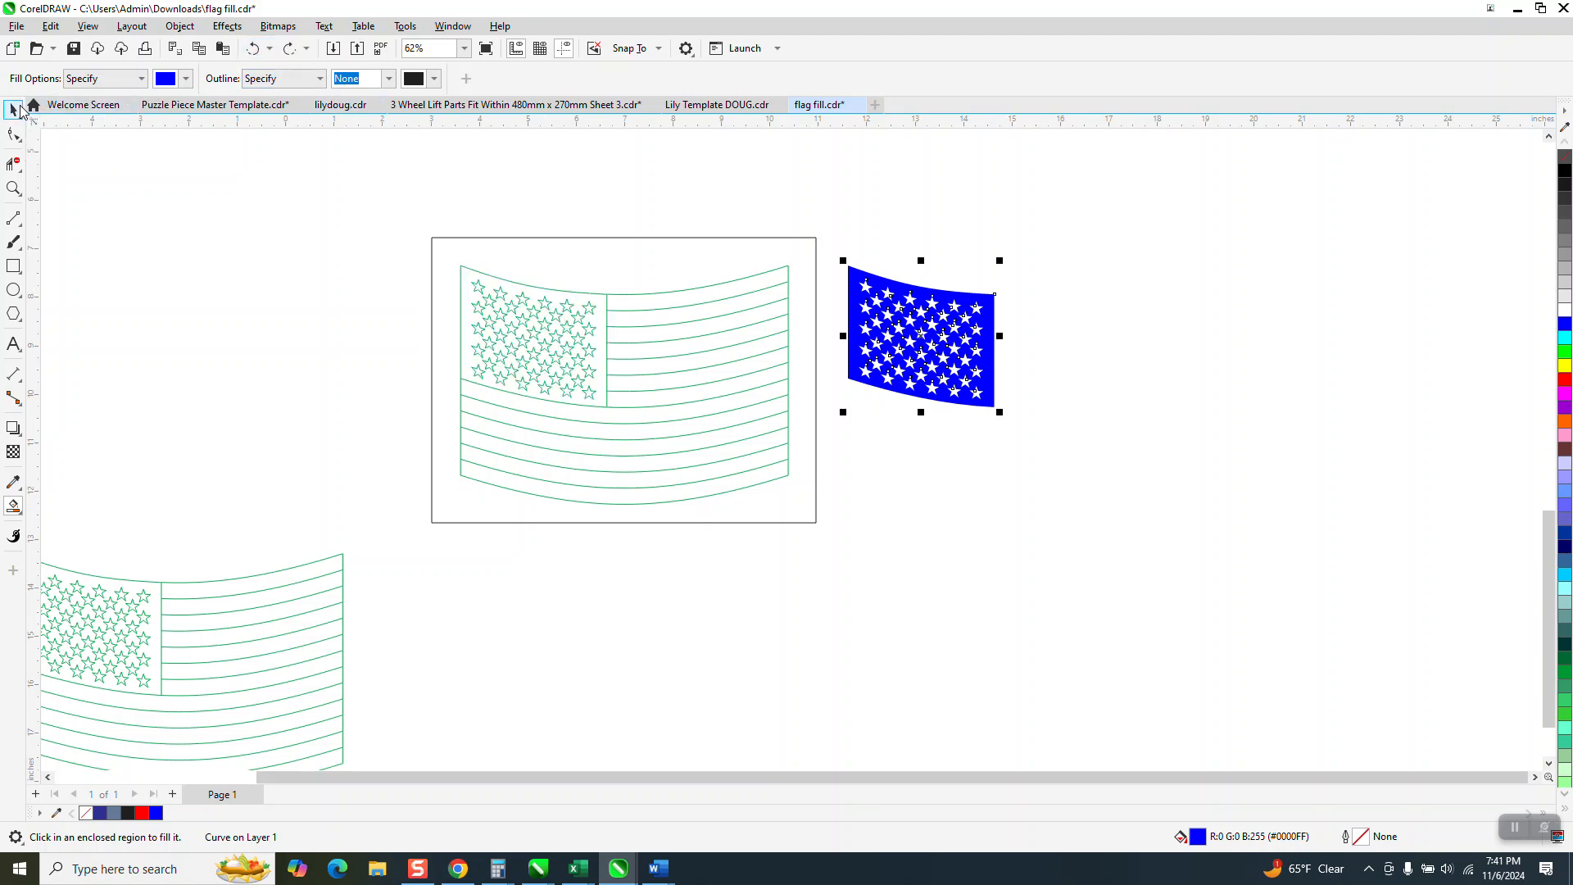
- Break apart the combined curve that forms the uppermost stripe beside the flag's star field
{"action": "left_click", "coordinate": [13, 110]}
{"action": "left_click", "coordinate": [607, 296]}
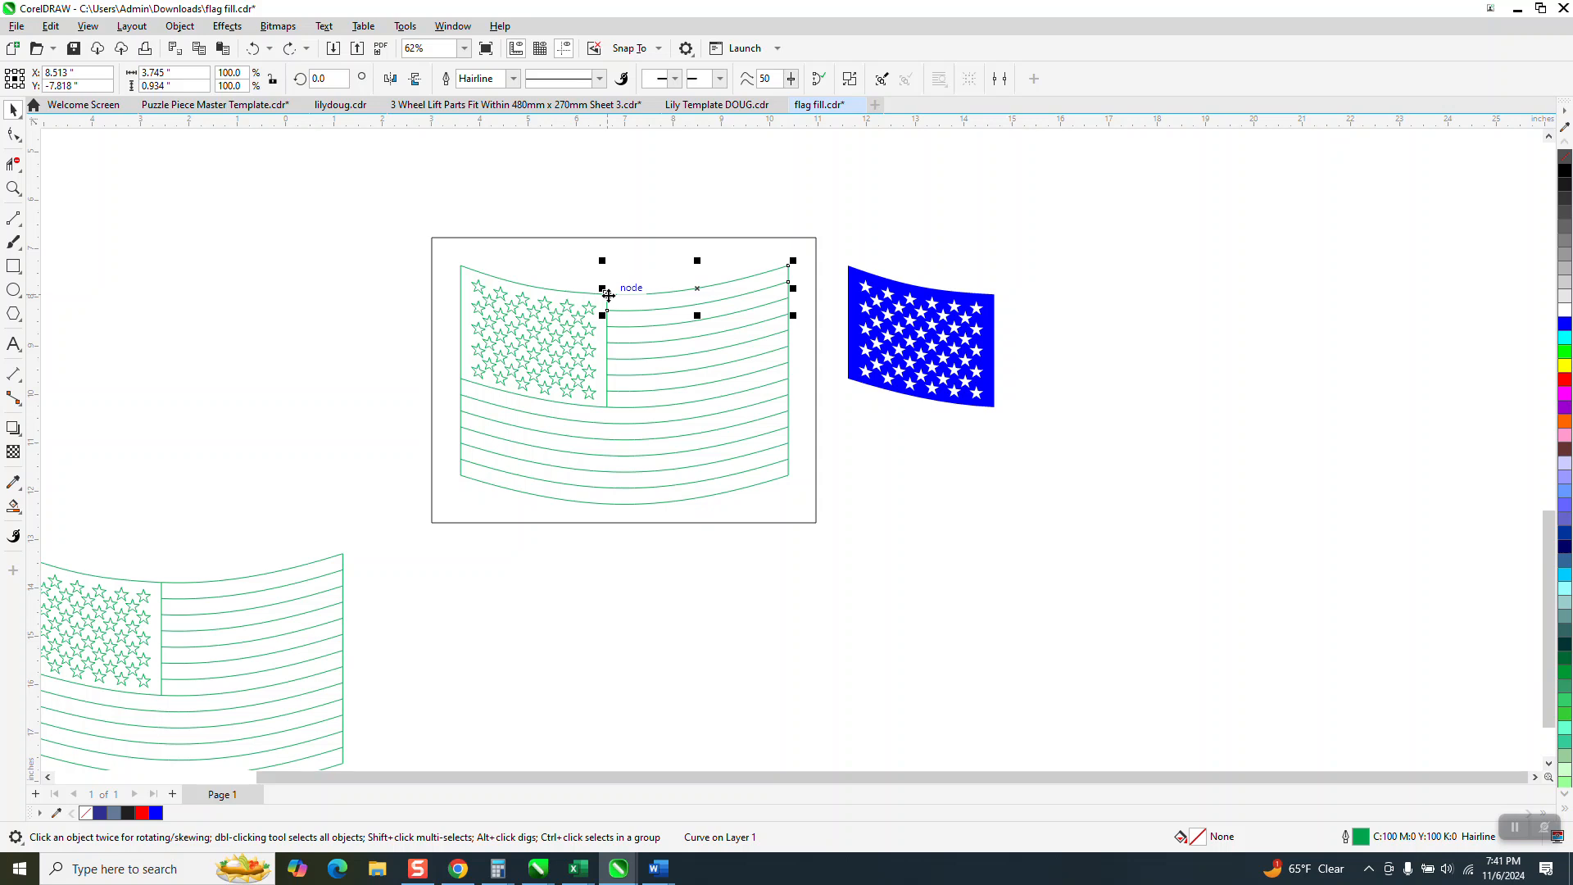
{"action": "left_click_drag", "start_coordinate": [609, 295], "coordinate": [604, 261]}
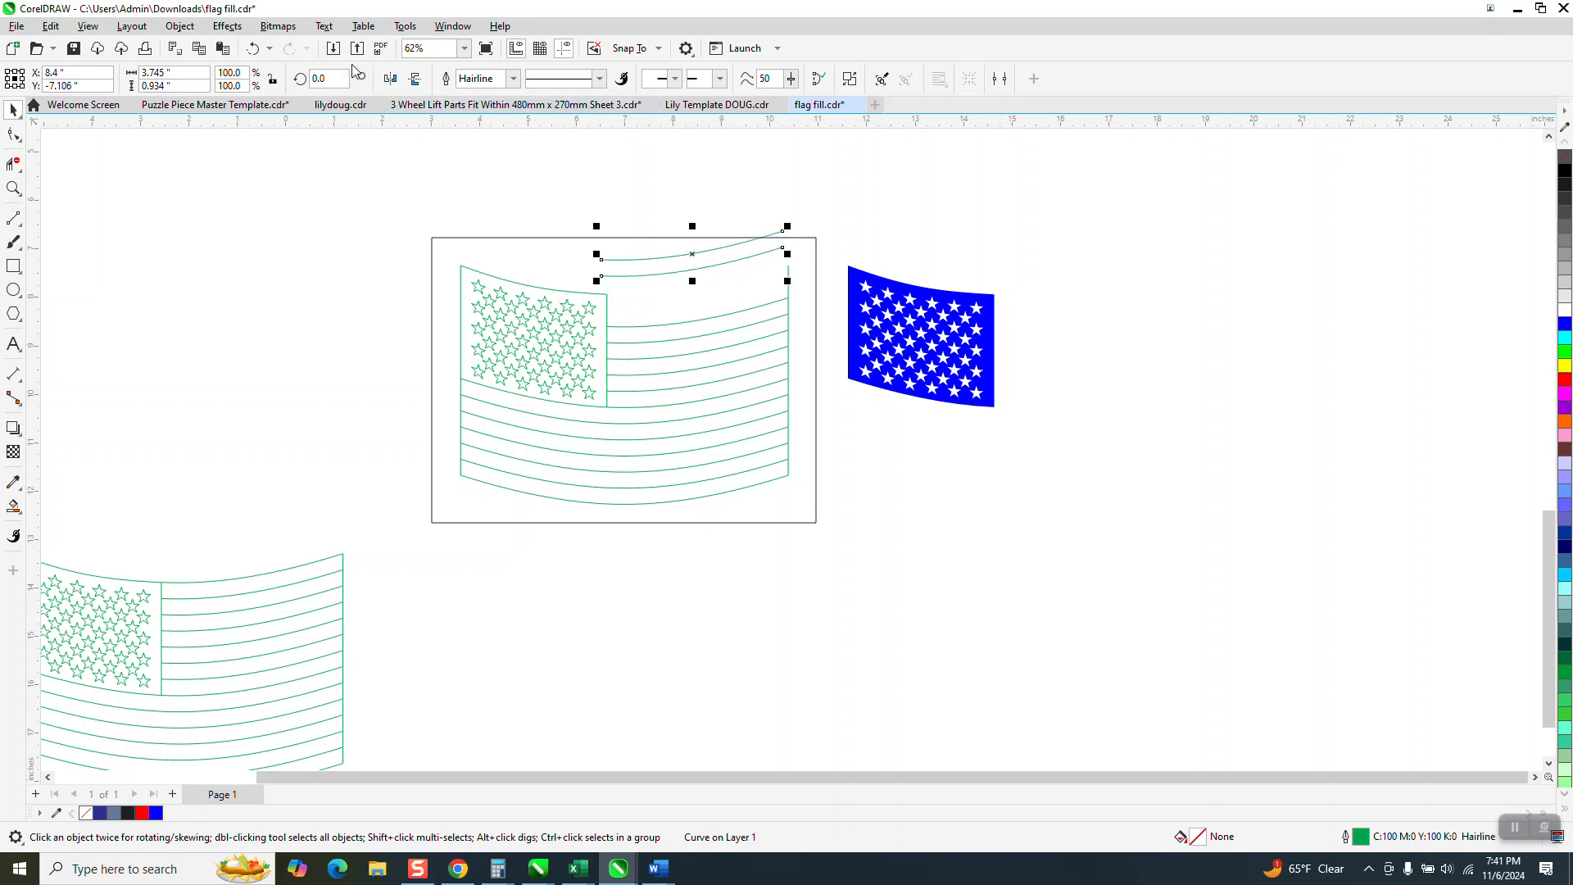
{"action": "left_click", "coordinate": [253, 48]}
{"action": "left_click", "coordinate": [182, 27]}
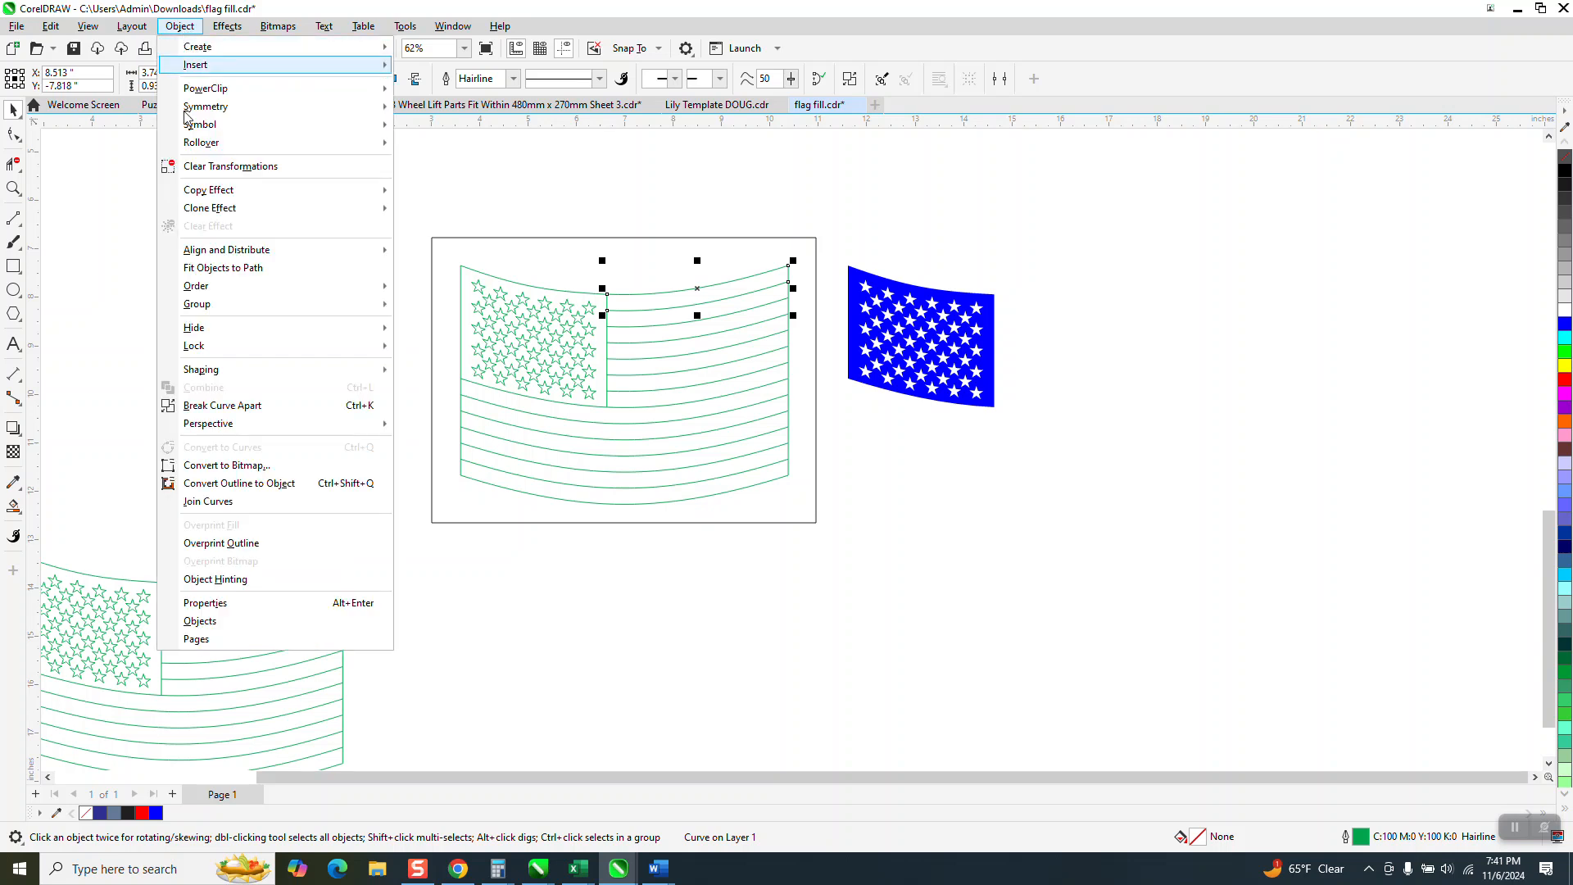
{"action": "mouse_move", "coordinate": [227, 312]}
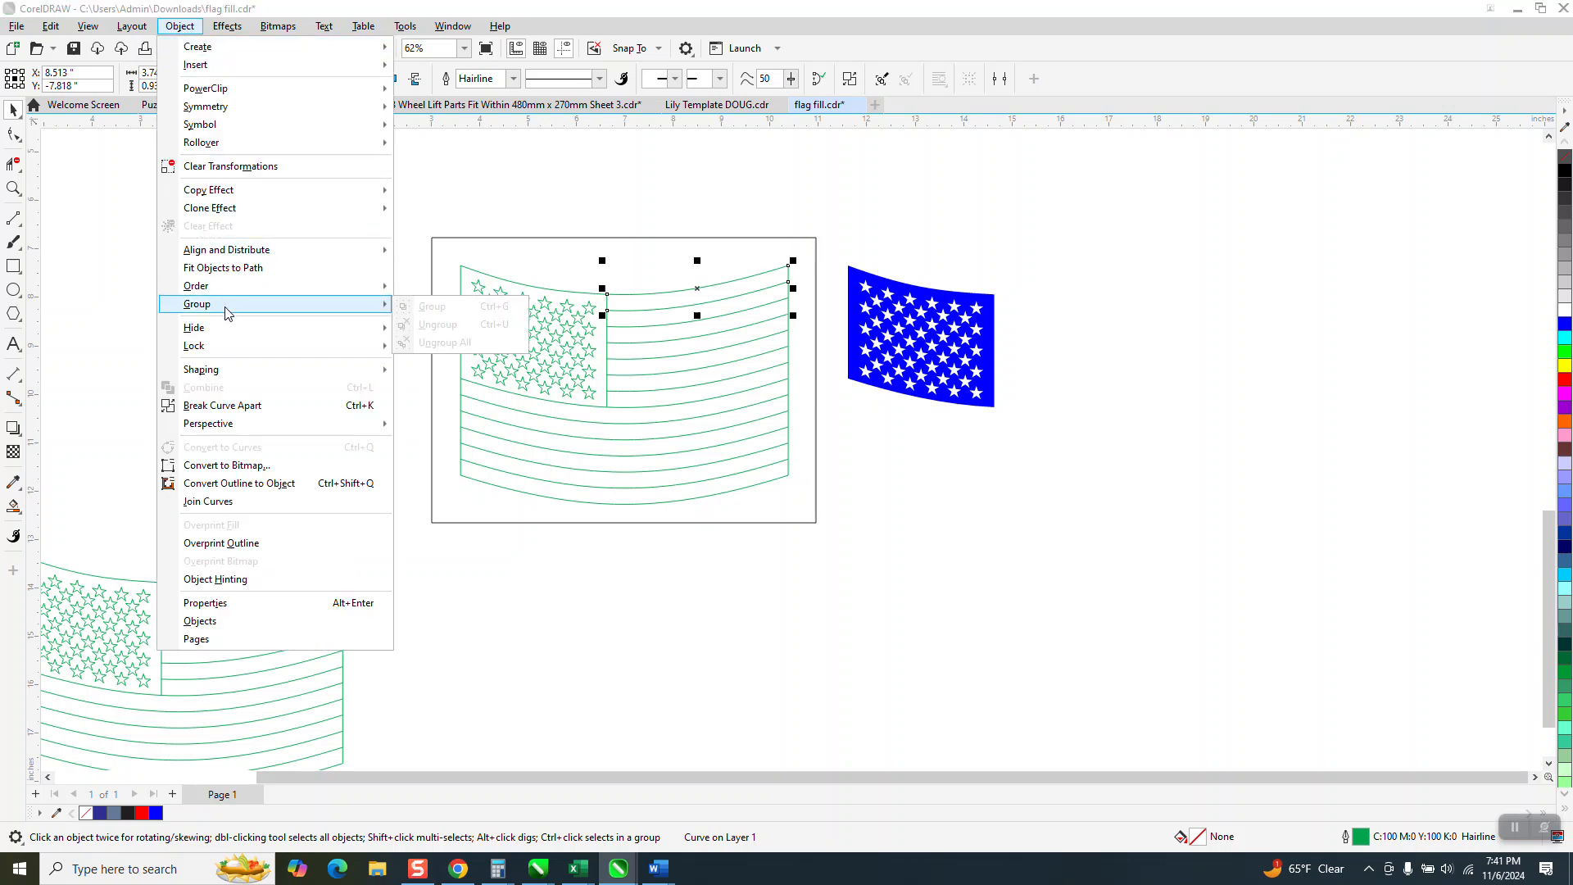
{"action": "left_click", "coordinate": [247, 407]}
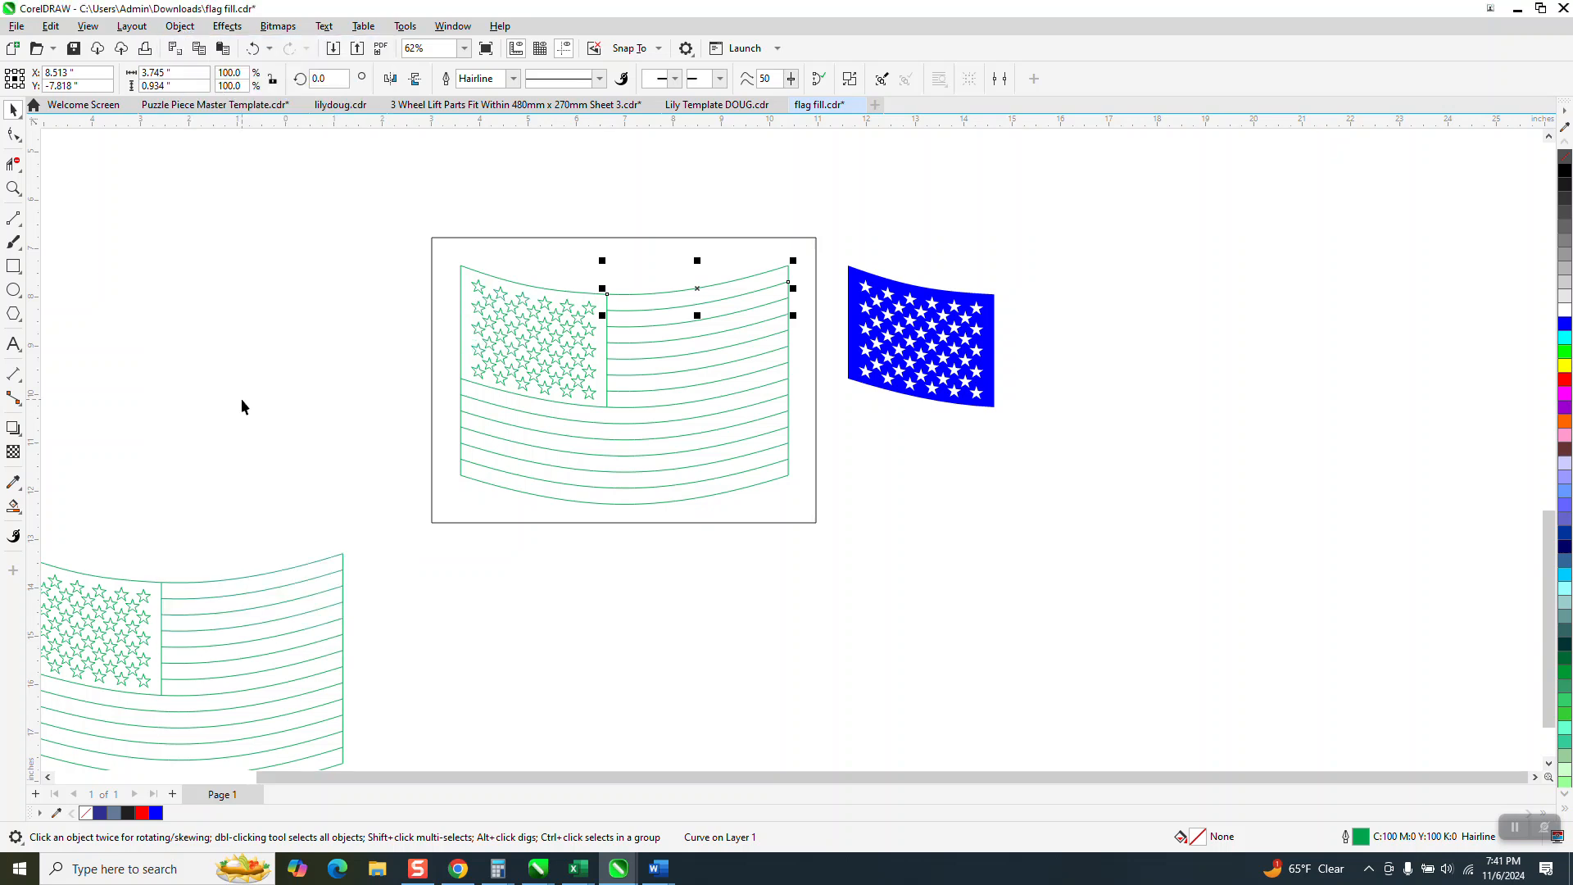
{"action": "left_click", "coordinate": [668, 229]}
{"action": "left_click_drag", "start_coordinate": [680, 323], "coordinate": [677, 384]}
{"action": "left_click", "coordinate": [269, 49]}
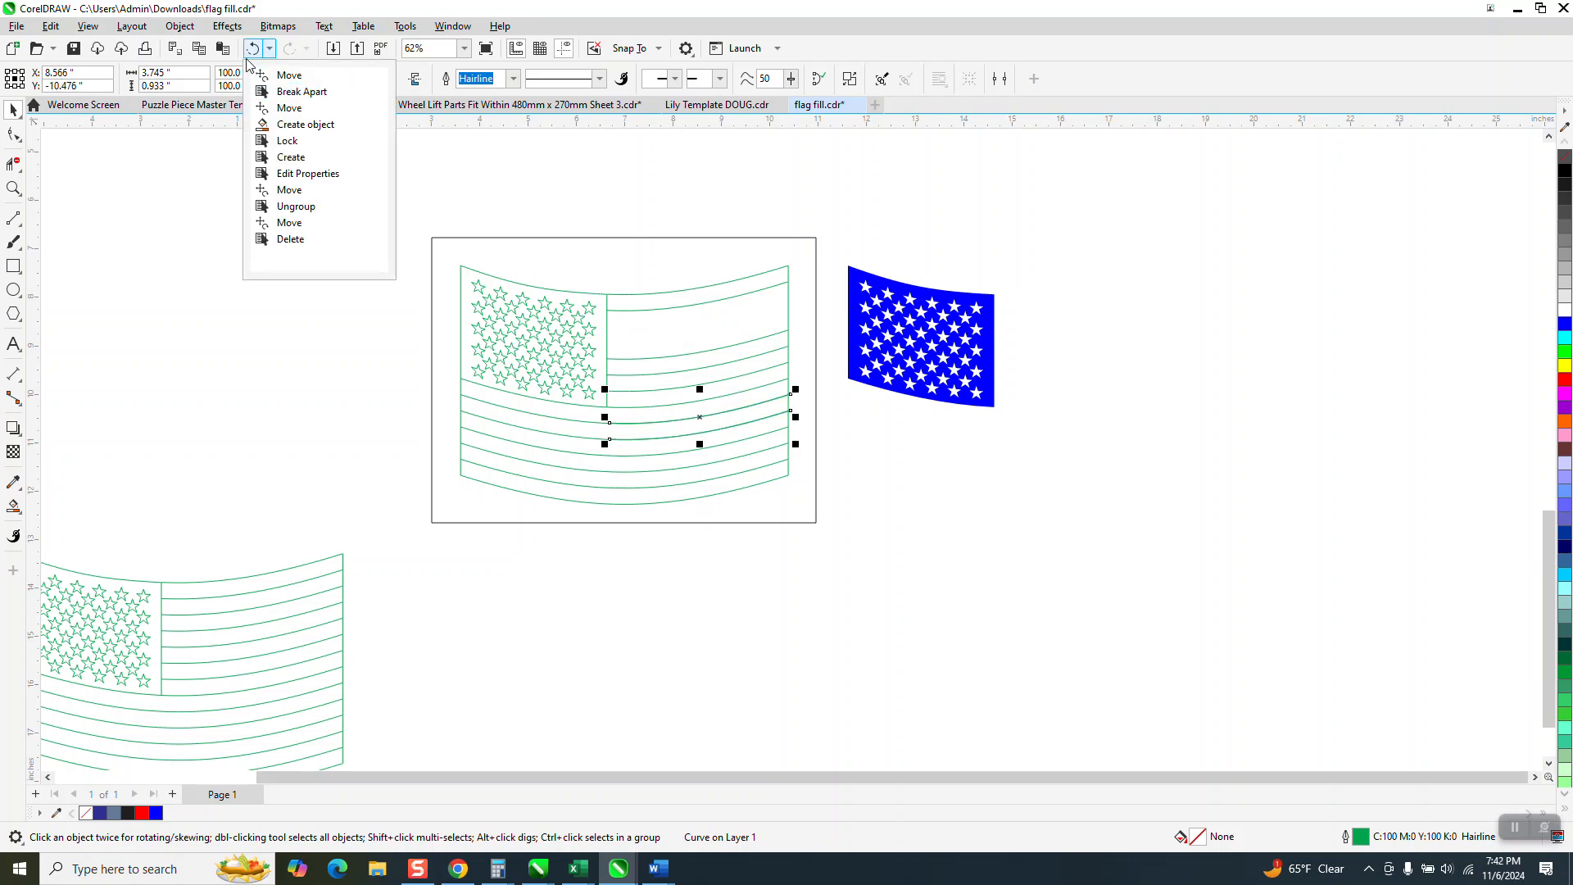
{"action": "left_click", "coordinate": [287, 74]}
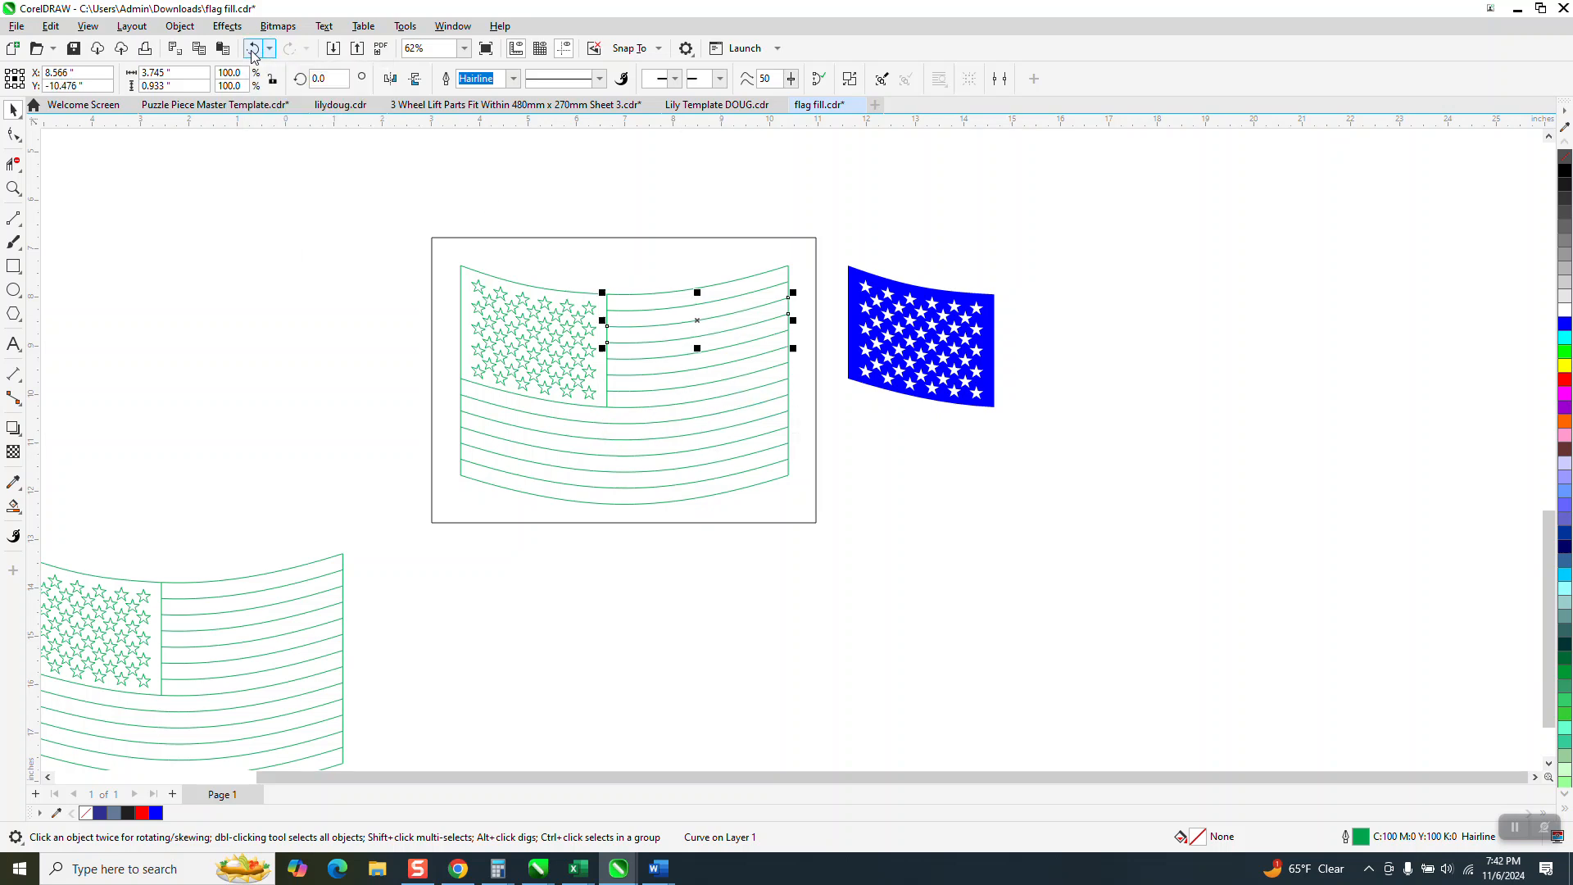
- Break apart the second and third combined stripe curves beside the flag's star field
{"action": "left_click", "coordinate": [179, 25]}
{"action": "left_click", "coordinate": [255, 408]}
{"action": "left_click", "coordinate": [908, 449]}
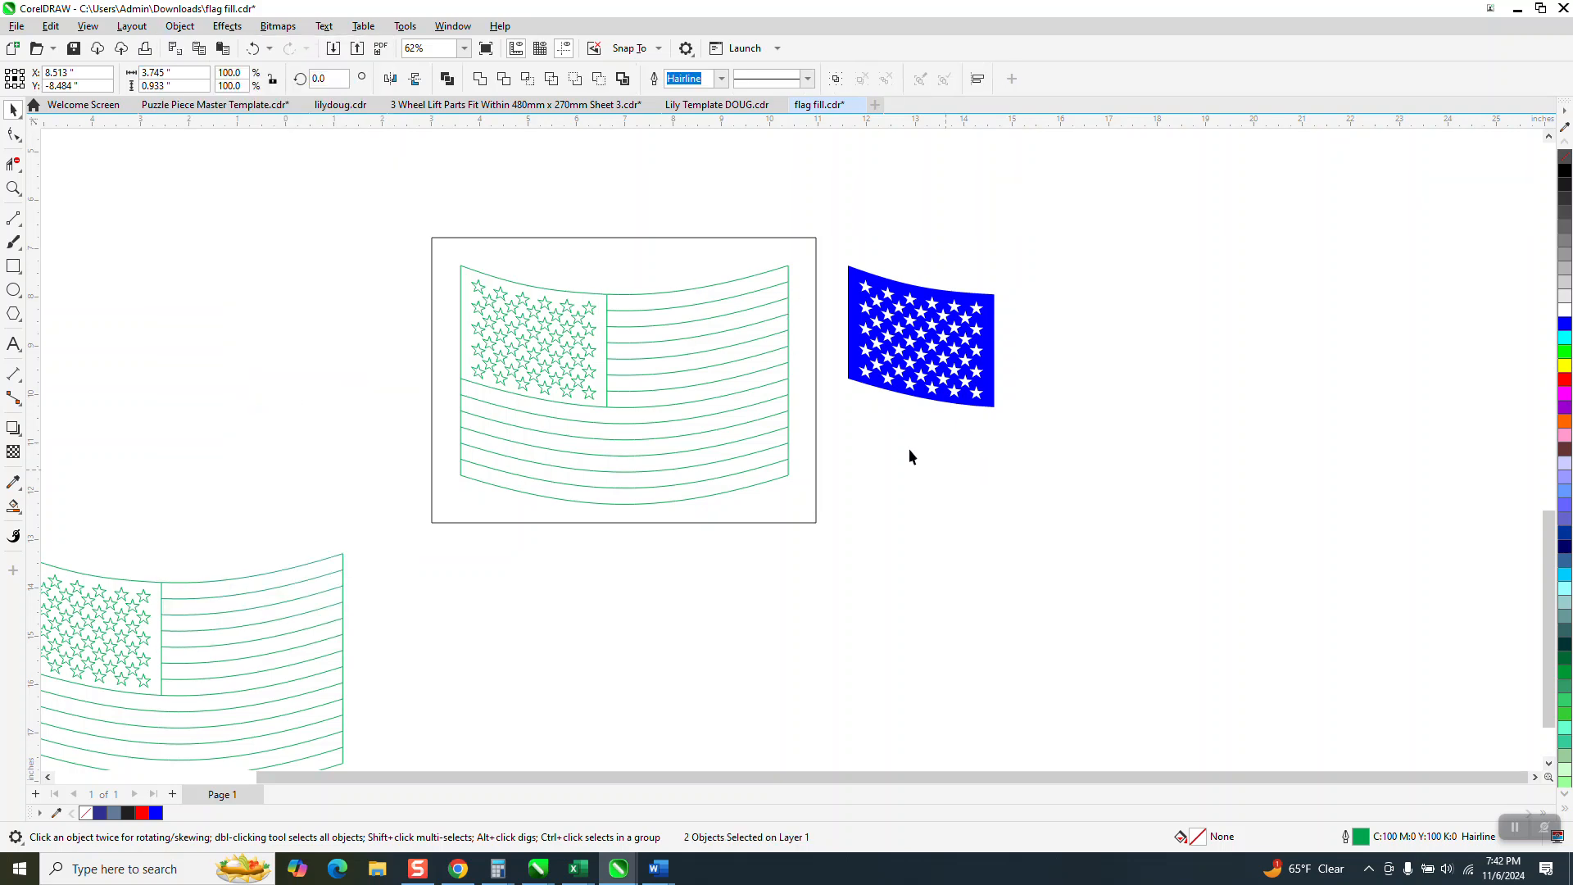
{"action": "left_click", "coordinate": [692, 373]}
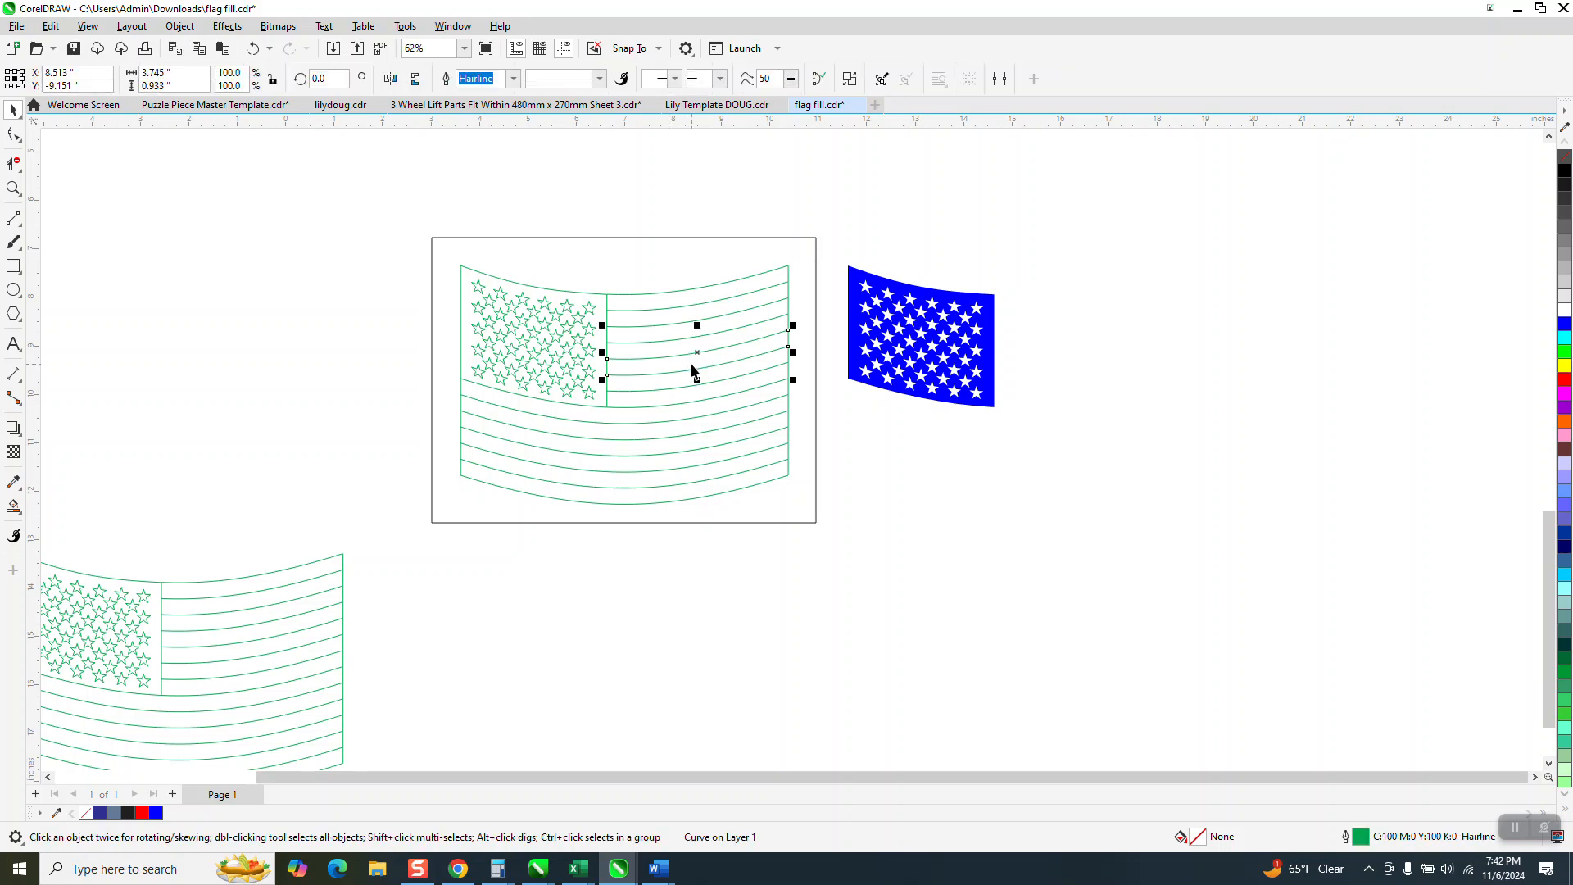
{"action": "left_click", "coordinate": [692, 373], "text": "shift"}
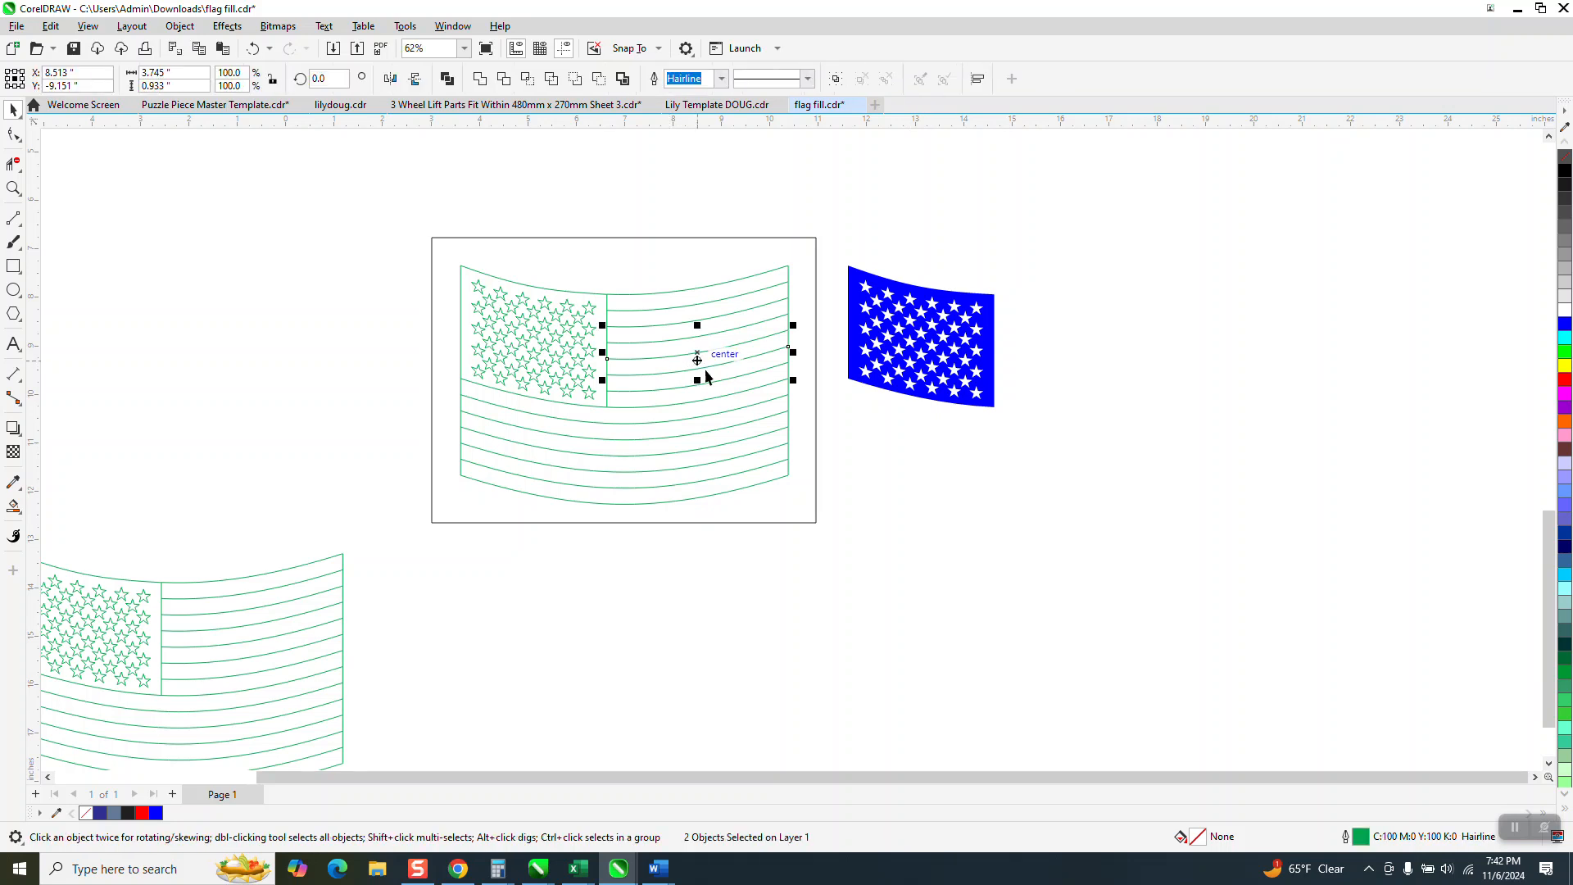
{"action": "left_click", "coordinate": [750, 480]}
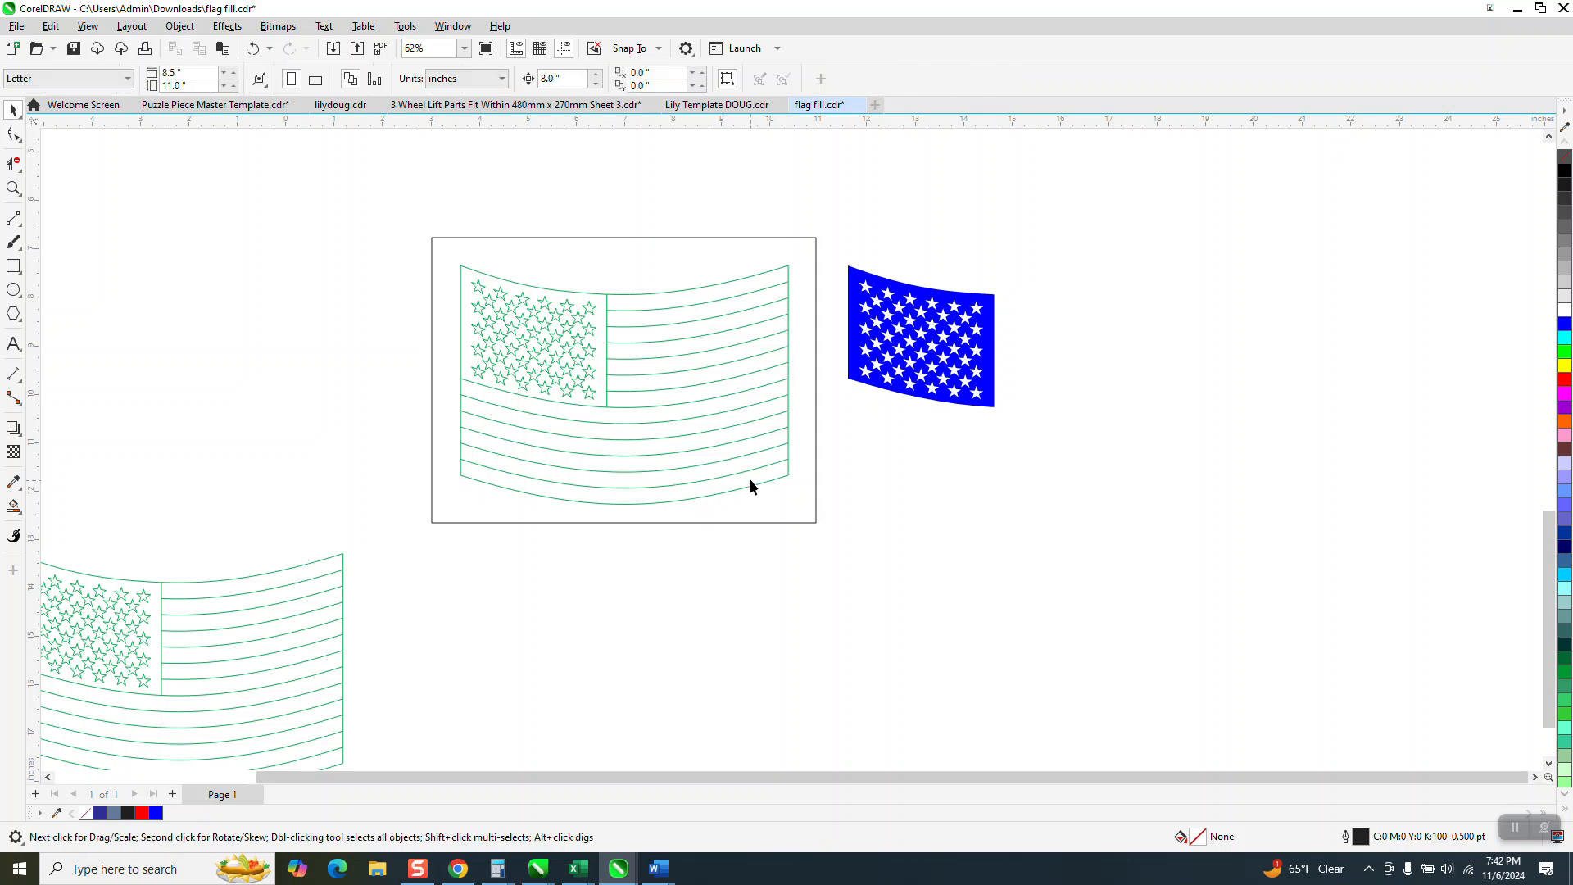
{"action": "left_click_drag", "start_coordinate": [750, 480], "coordinate": [772, 545]}
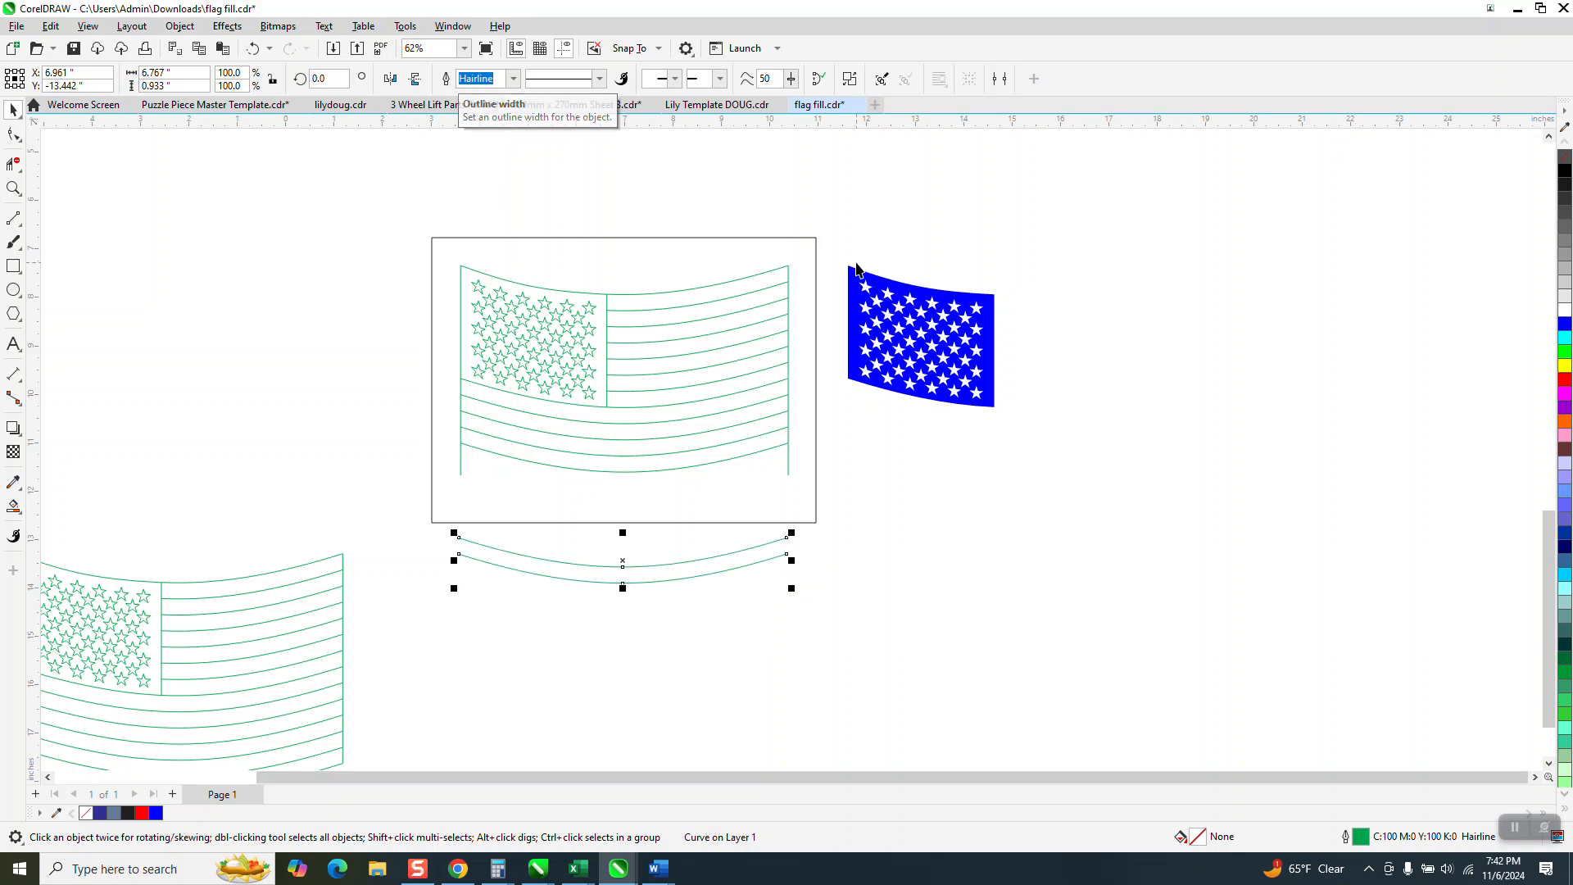
{"action": "left_click", "coordinate": [254, 50]}
{"action": "left_click", "coordinate": [254, 50]}
{"action": "left_click", "coordinate": [255, 50]}
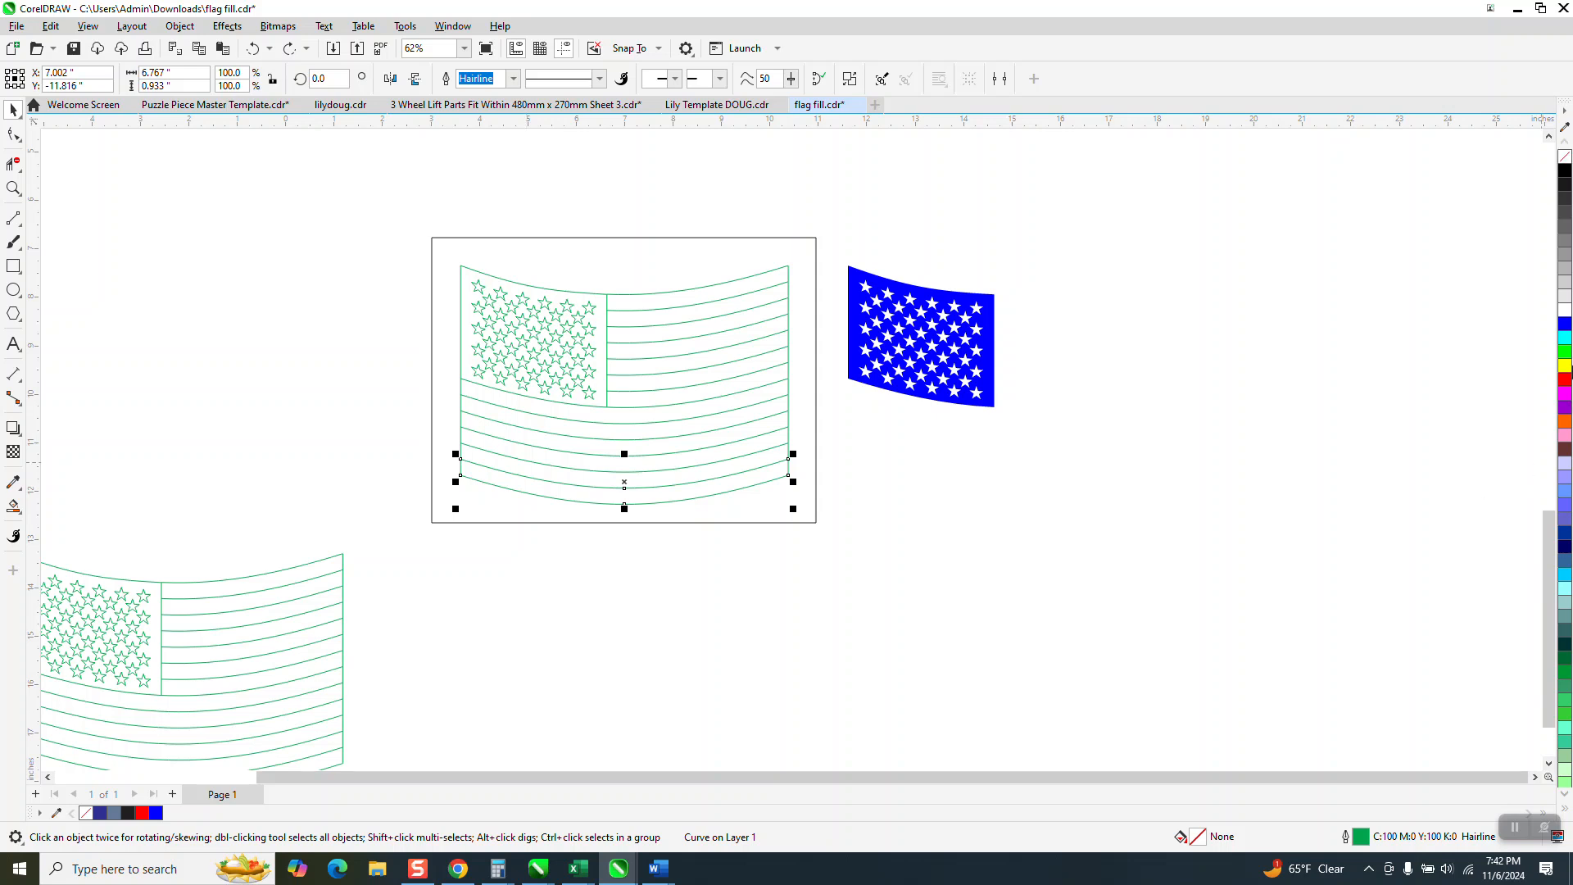
- Give the framed flag's lowest stripe curve a black outline and nudge it down 0.25 inch
{"action": "right_click", "coordinate": [1566, 172]}
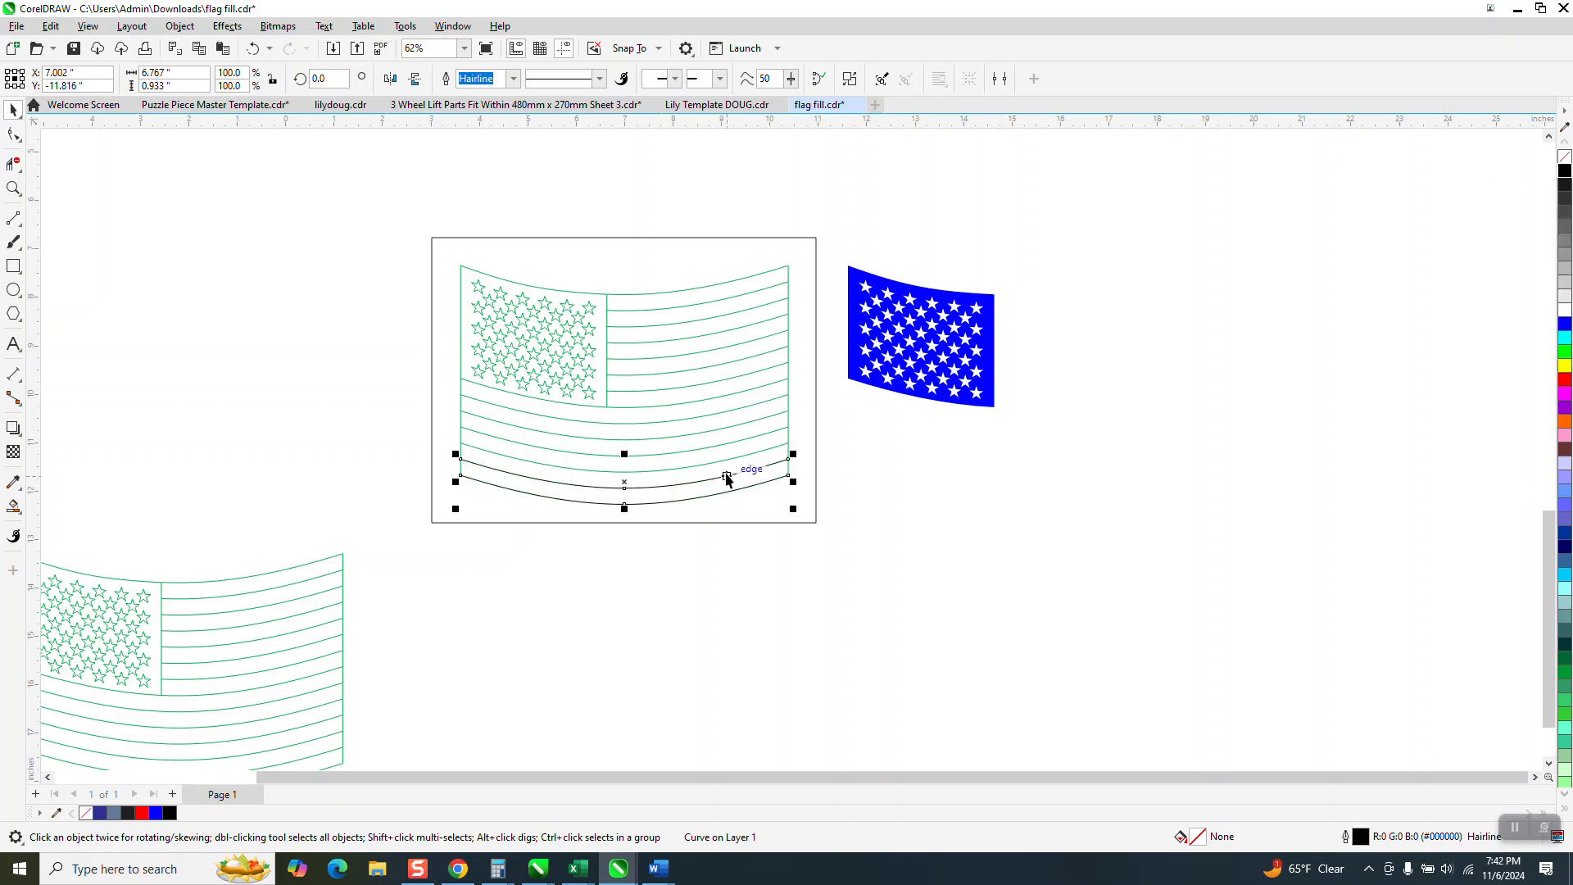
{"action": "left_click", "coordinate": [641, 188]}
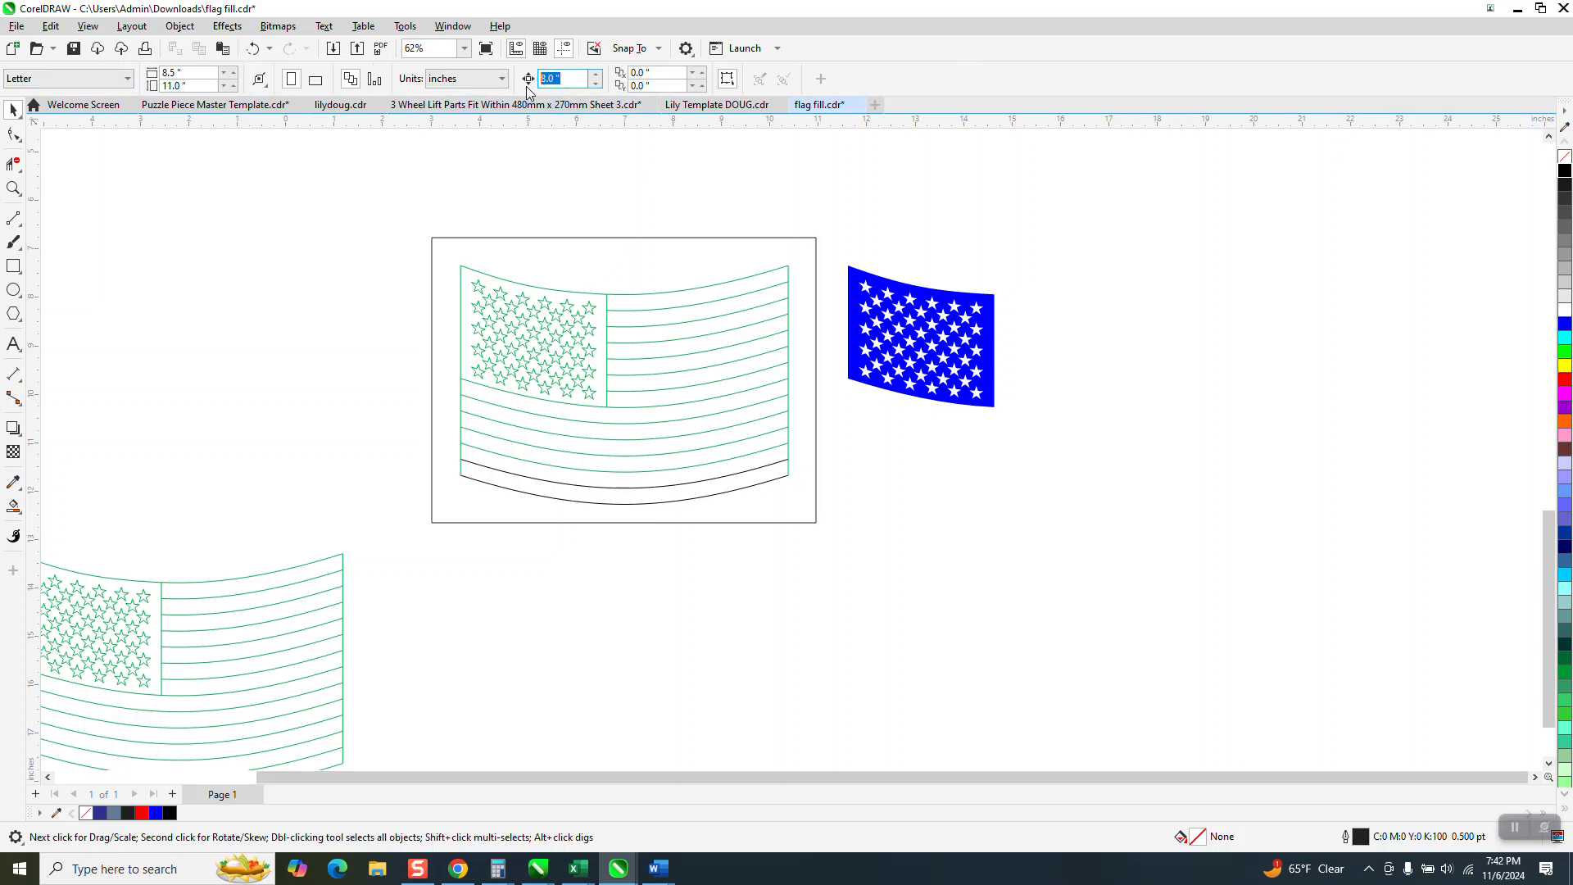
{"action": "key", "text": "BackSpace"}
{"action": "left_click", "coordinate": [650, 502]}
{"action": "key", "text": "Down"}
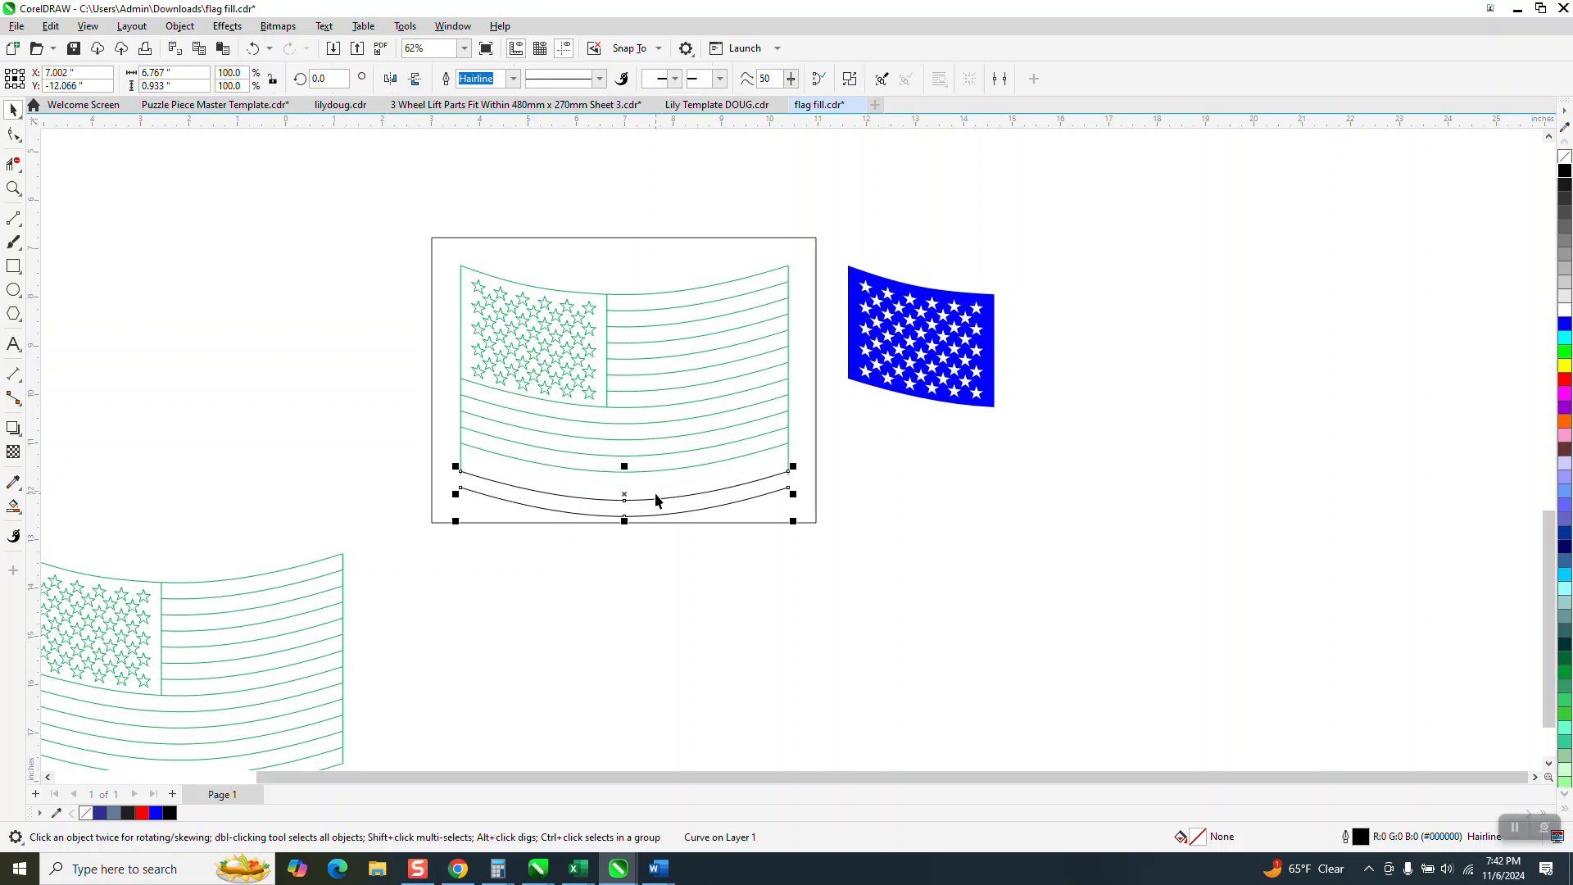
- Nudge the flag's lowest combined stripe curve back up 0.25 inch and break it apart
{"action": "key", "text": "Up"}
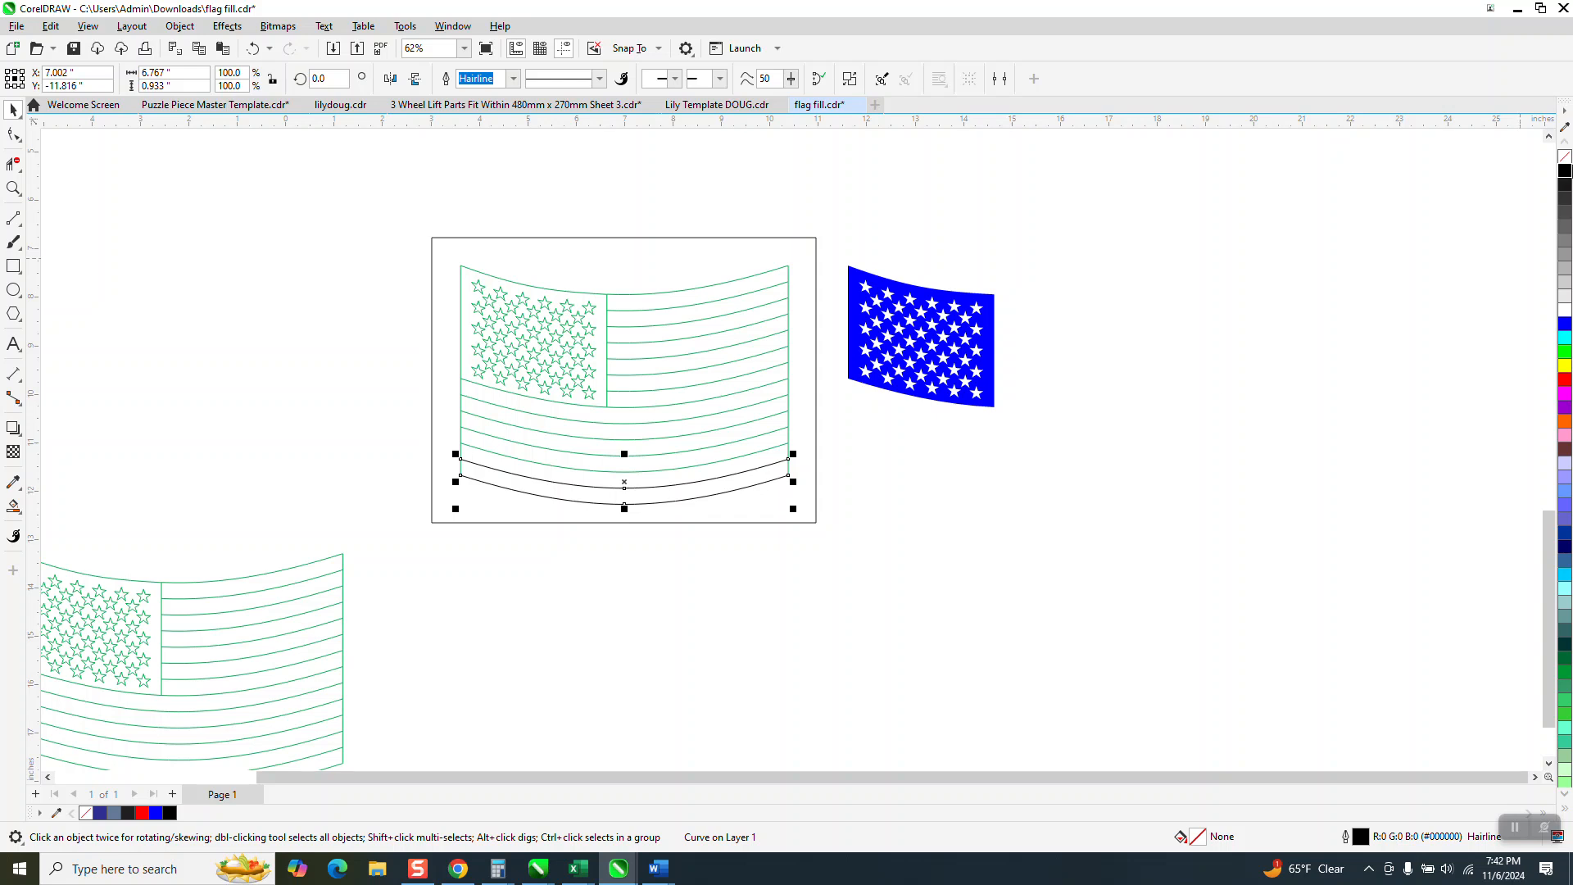
{"action": "left_click", "coordinate": [819, 504]}
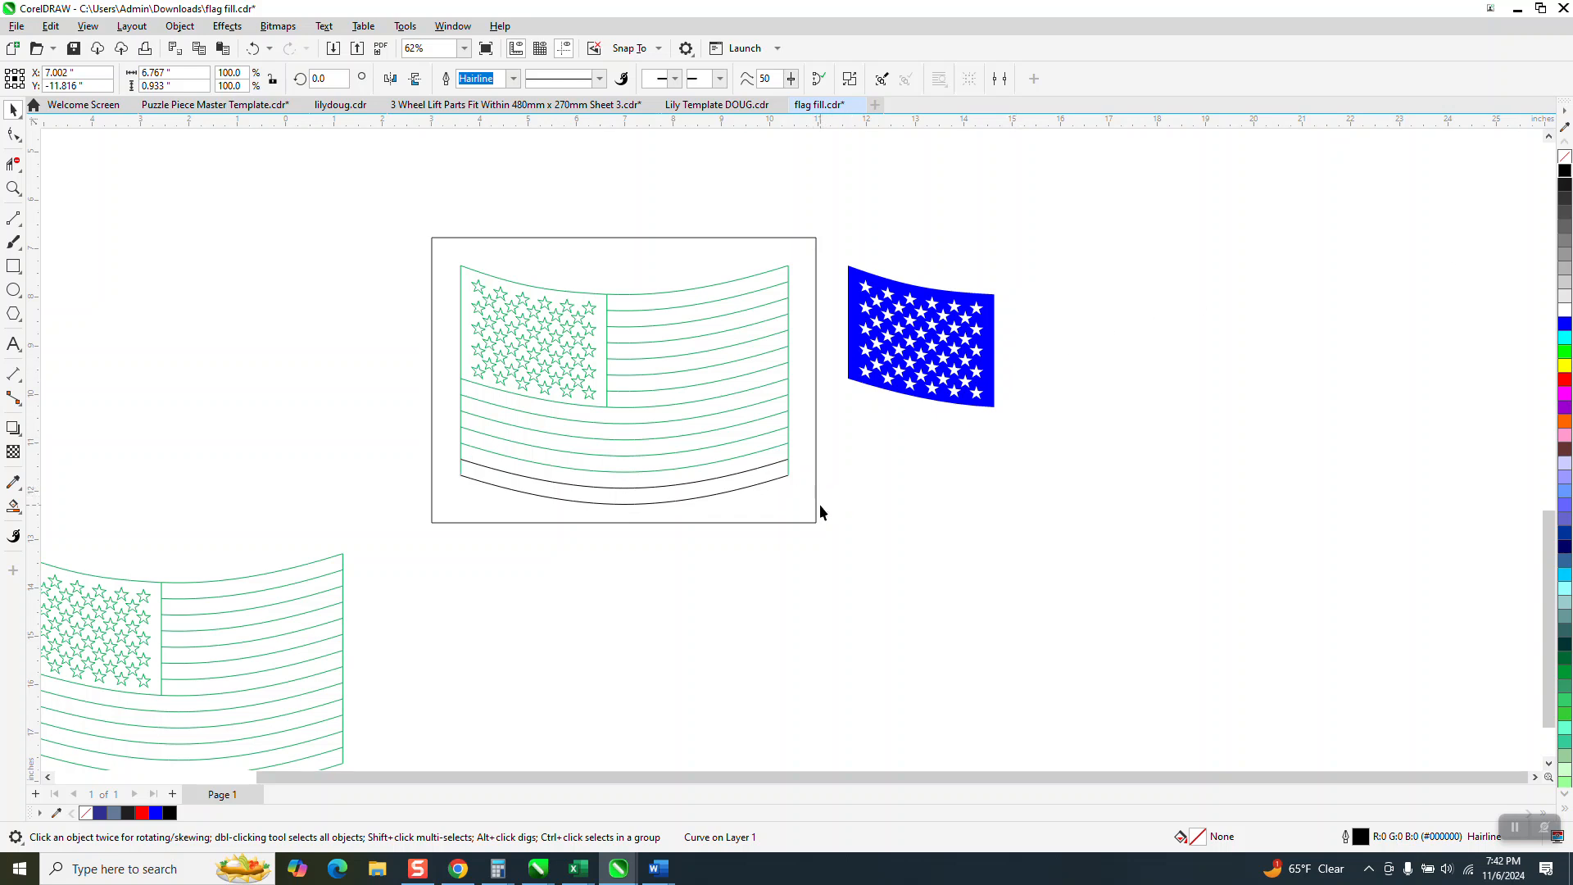
{"action": "left_click", "coordinate": [744, 490]}
{"action": "key", "text": "Down"}
{"action": "key", "text": "Up"}
{"action": "key", "text": "ctrl+k"}
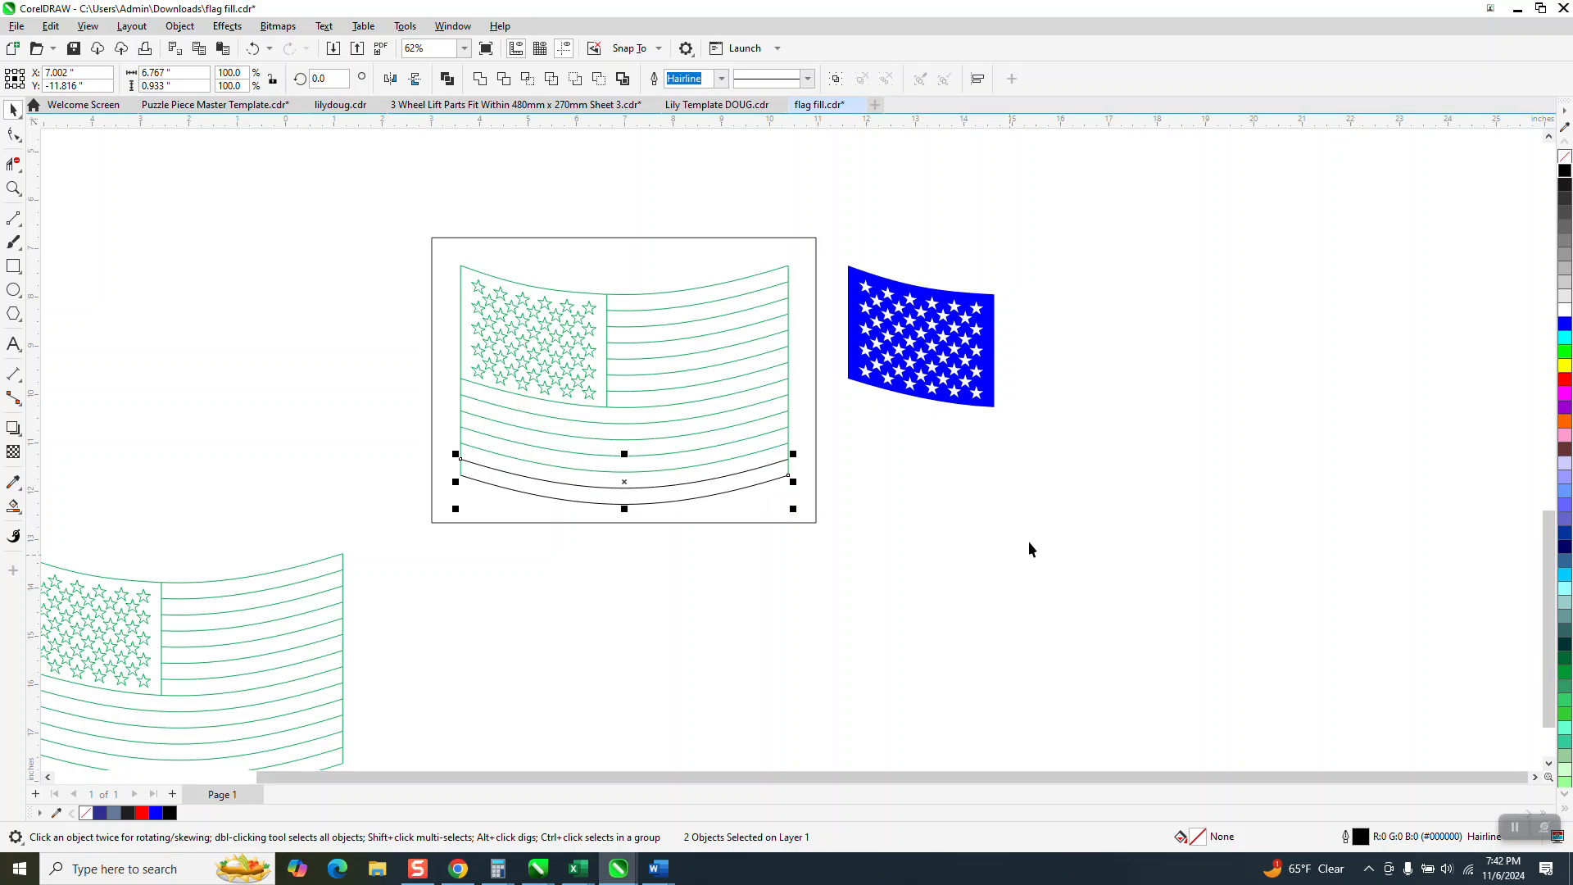
- Undo the accidental move of the combined stripe curve directly above the black one, and break that curve apart
{"action": "left_click", "coordinate": [1029, 541]}
{"action": "left_click", "coordinate": [652, 474]}
{"action": "left_click_drag", "start_coordinate": [650, 456], "coordinate": [654, 415]}
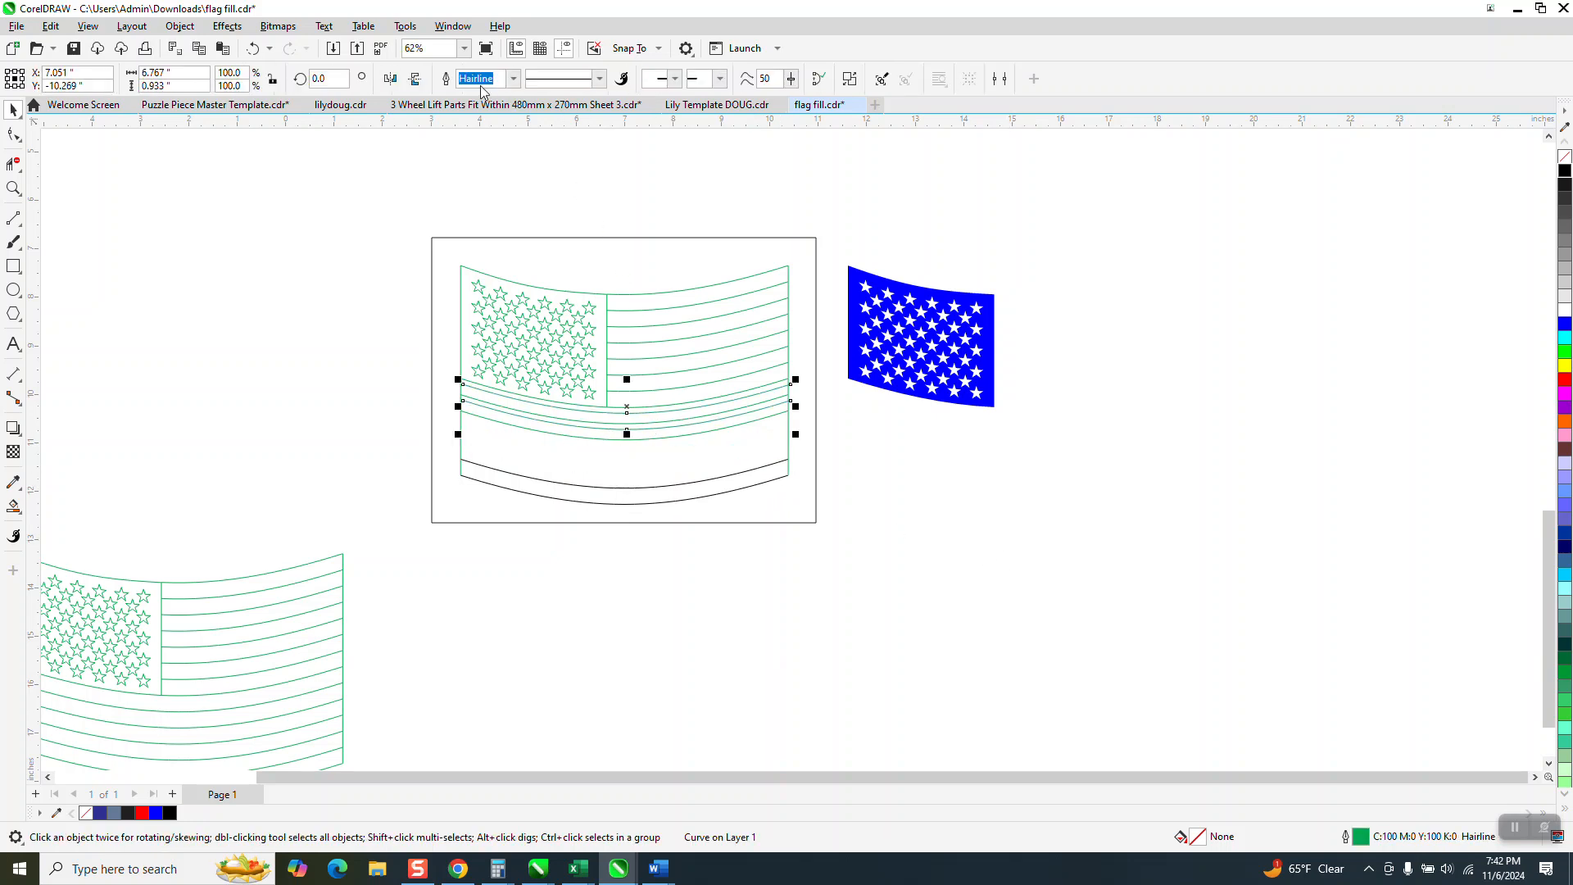
{"action": "left_click", "coordinate": [254, 51]}
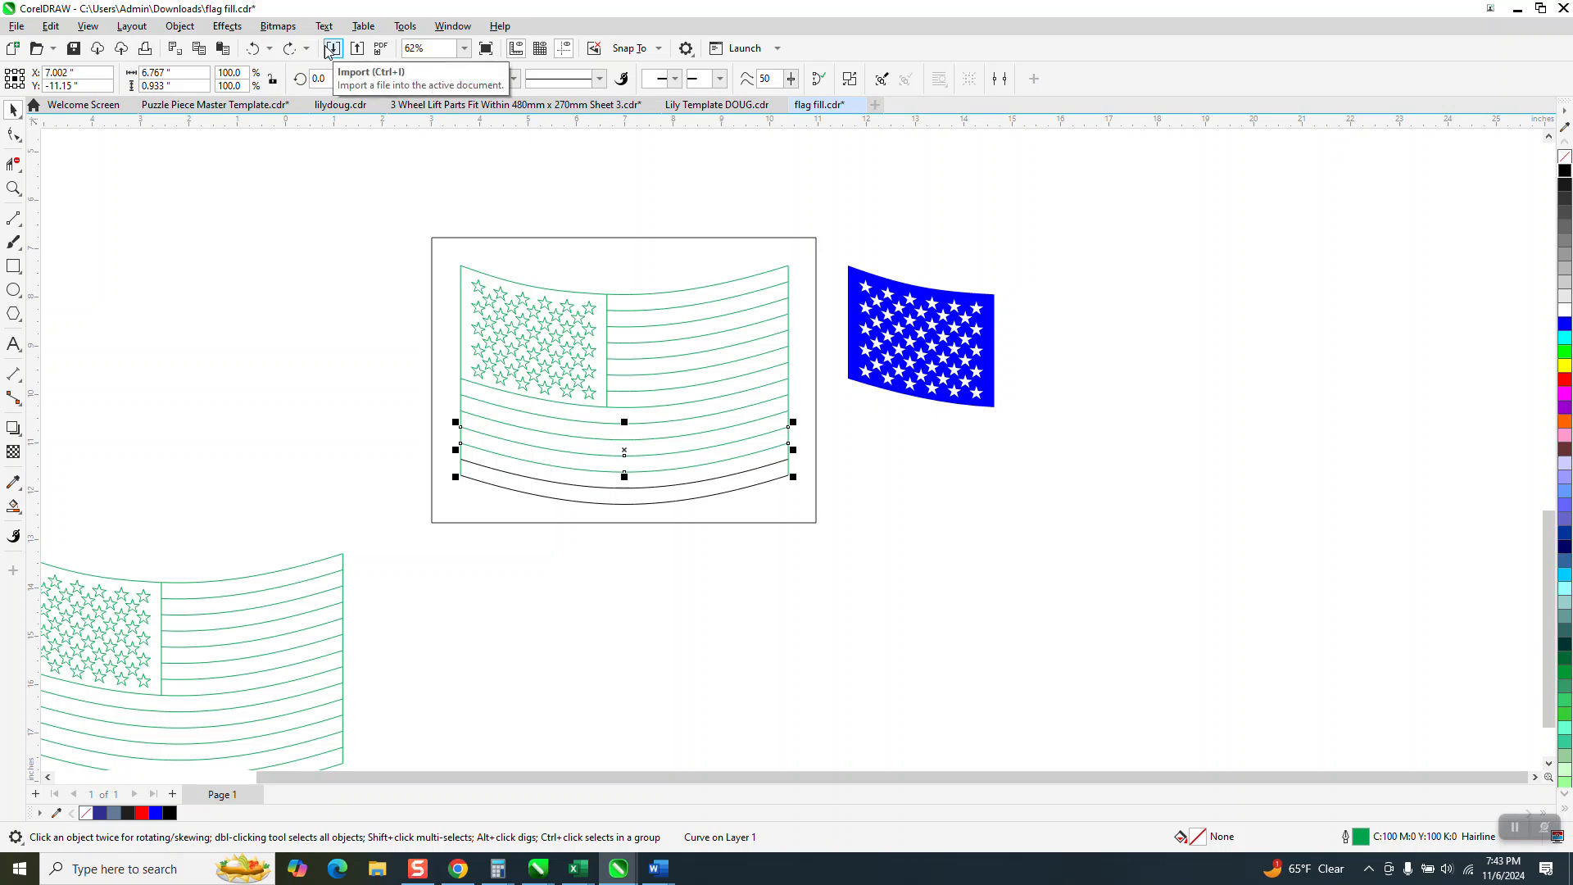
{"action": "key", "text": "ctrl+k"}
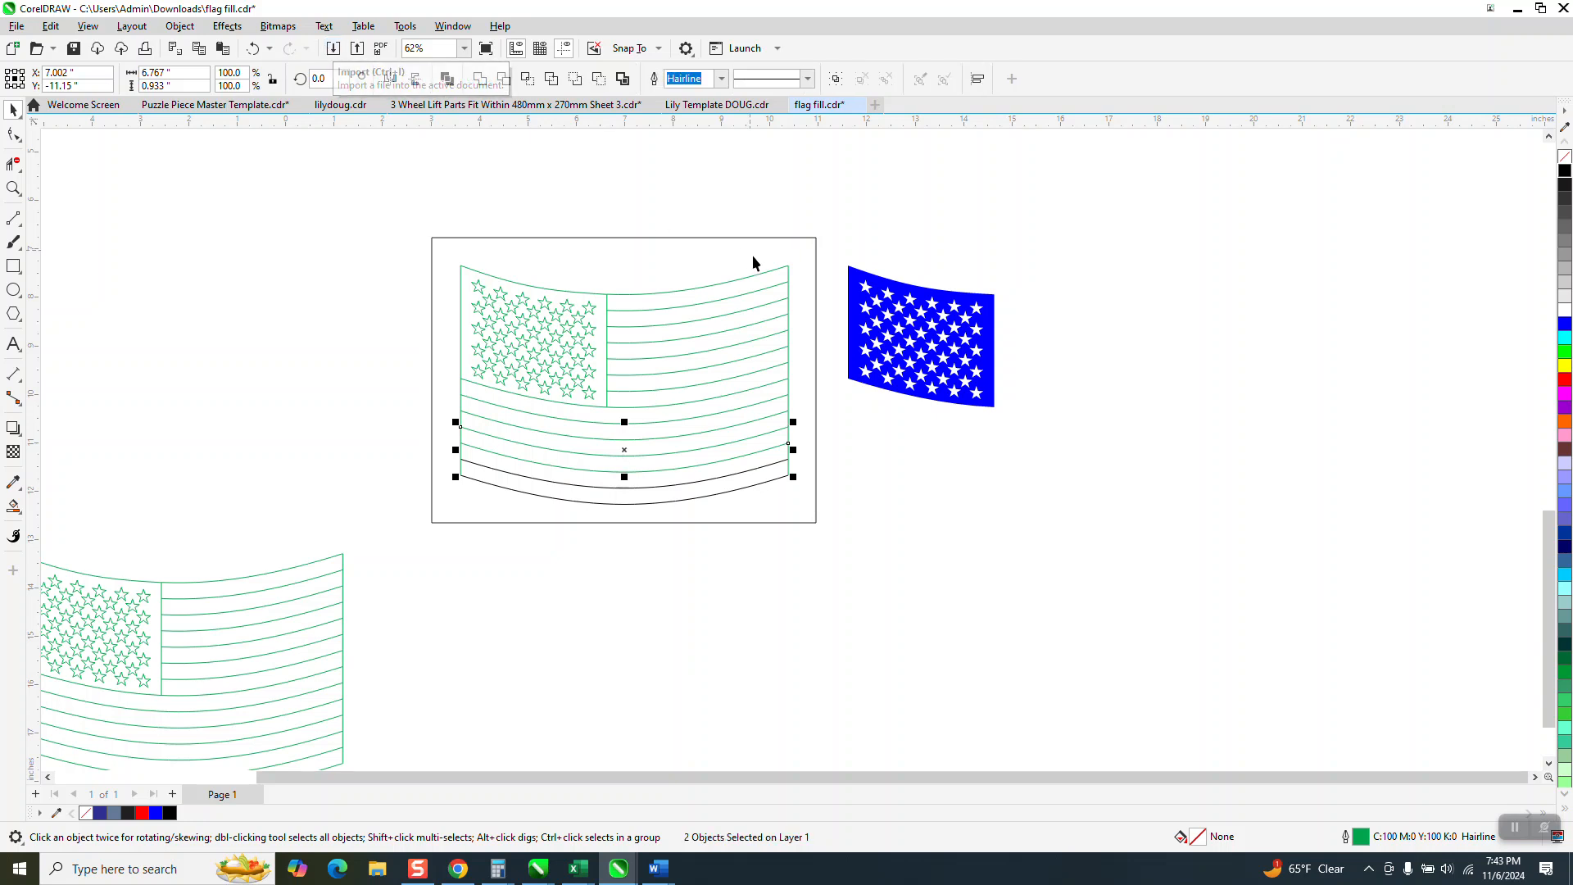
{"action": "left_click", "coordinate": [931, 449]}
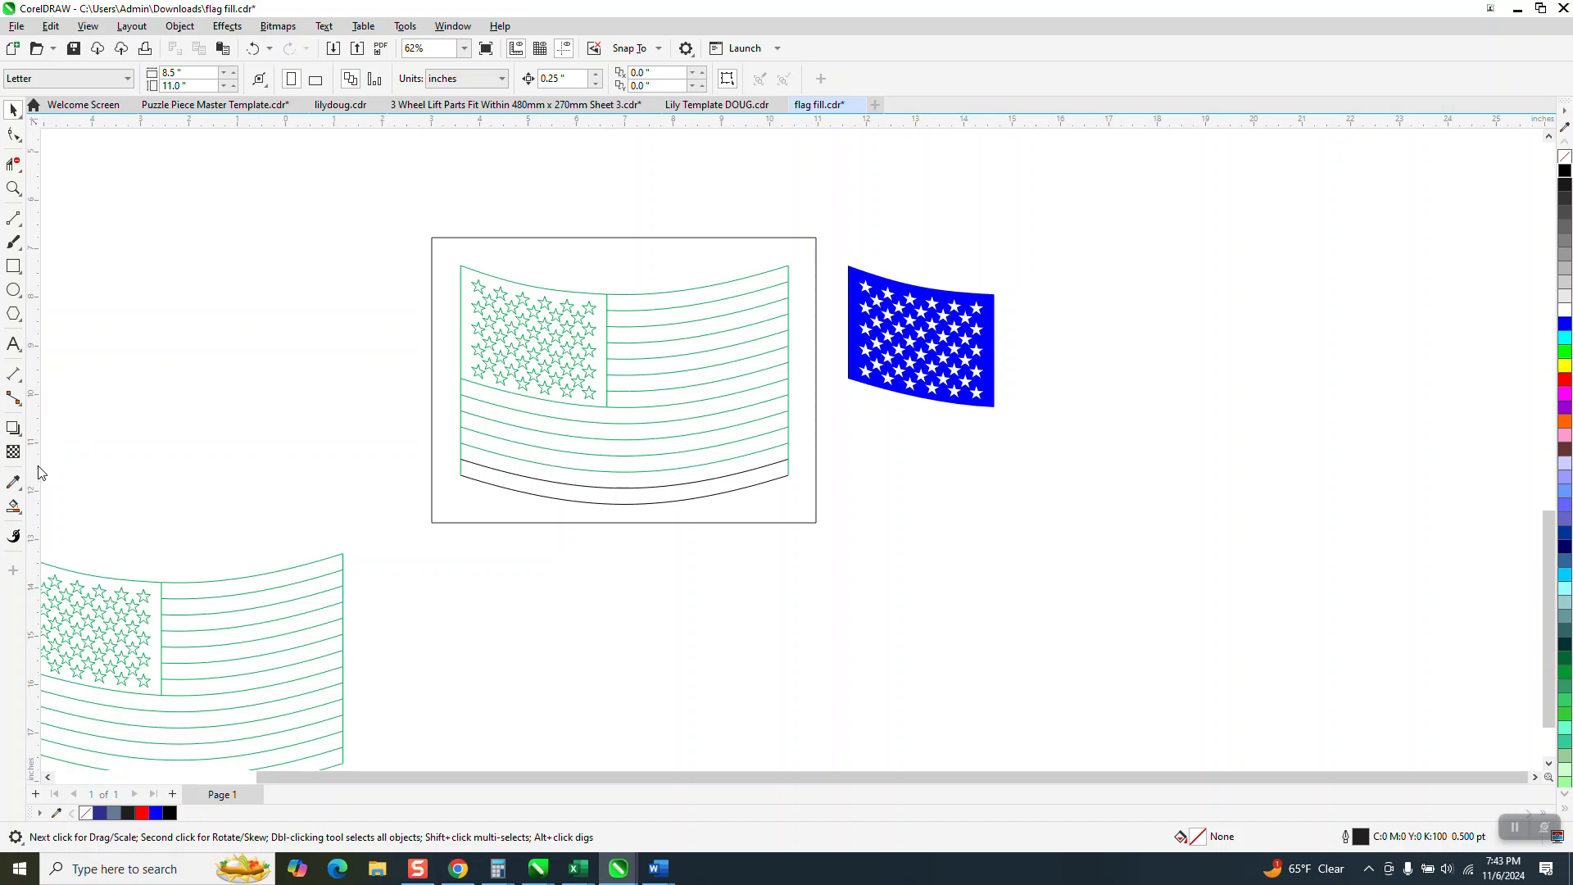
{"action": "left_click", "coordinate": [13, 109]}
{"action": "left_click_drag", "start_coordinate": [660, 265], "coordinate": [659, 354]}
{"action": "left_click_drag", "start_coordinate": [665, 513], "coordinate": [666, 513]}
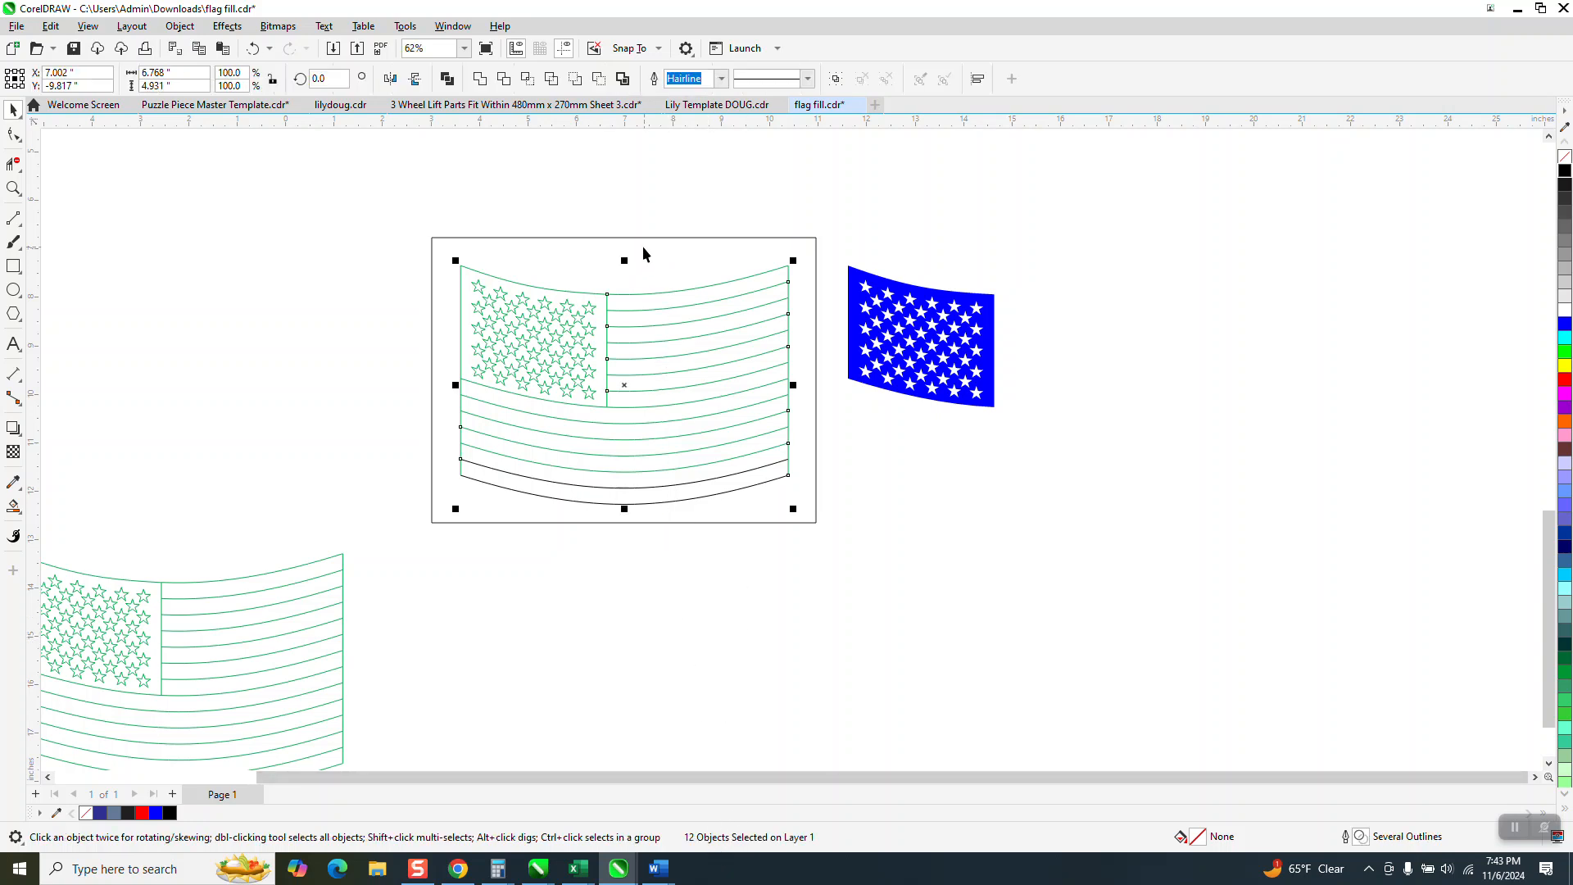
{"action": "left_click", "coordinate": [952, 457]}
{"action": "left_click_drag", "start_coordinate": [841, 248], "coordinate": [1120, 485]}
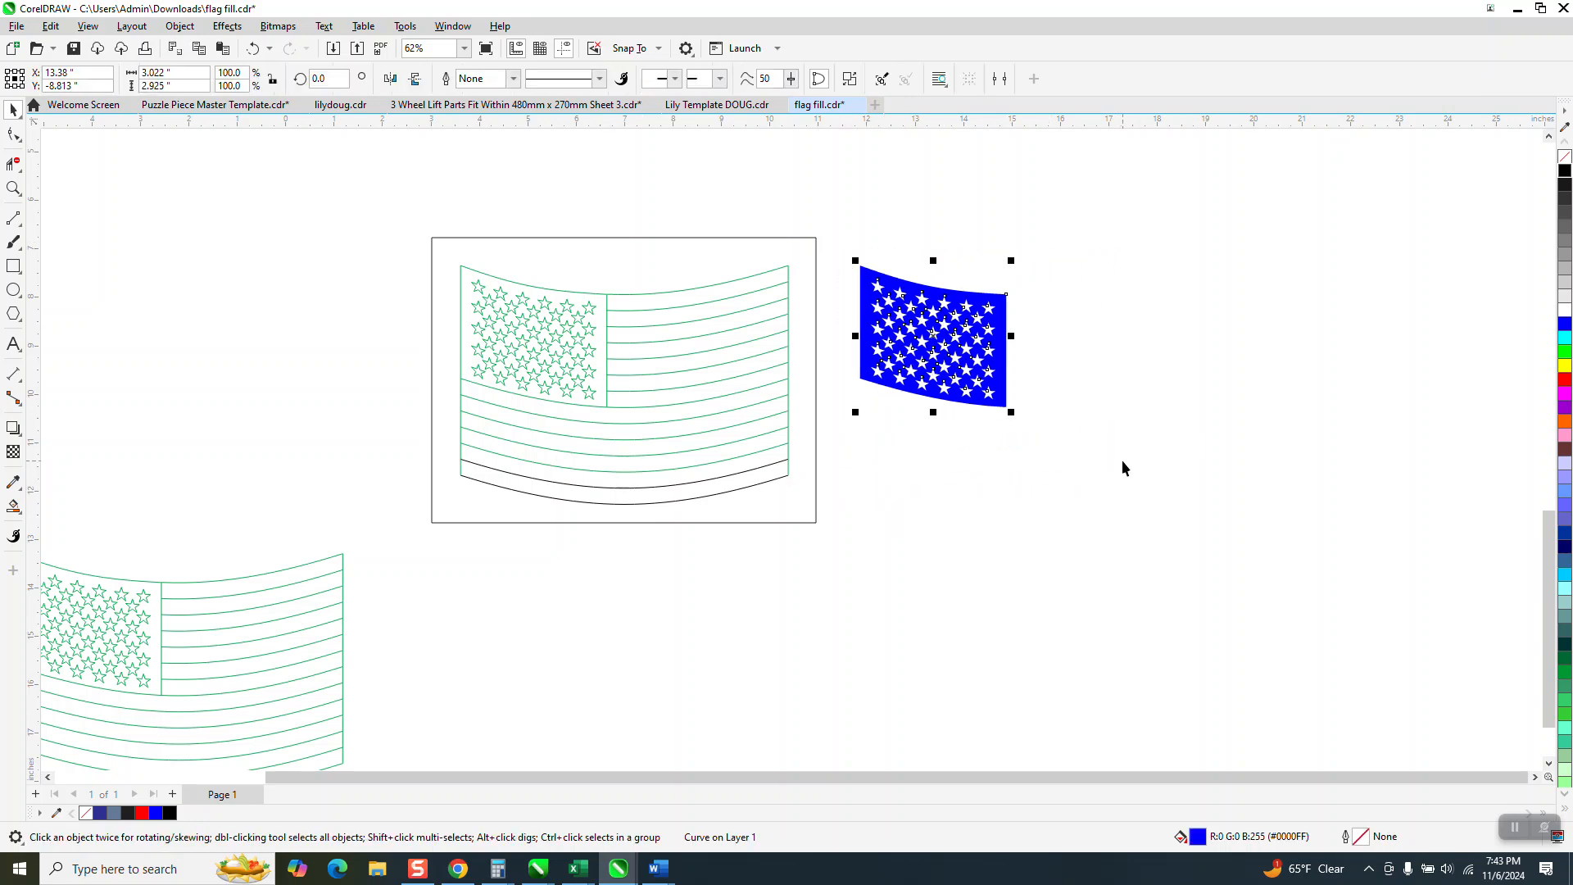
{"action": "left_click", "coordinate": [744, 339]}
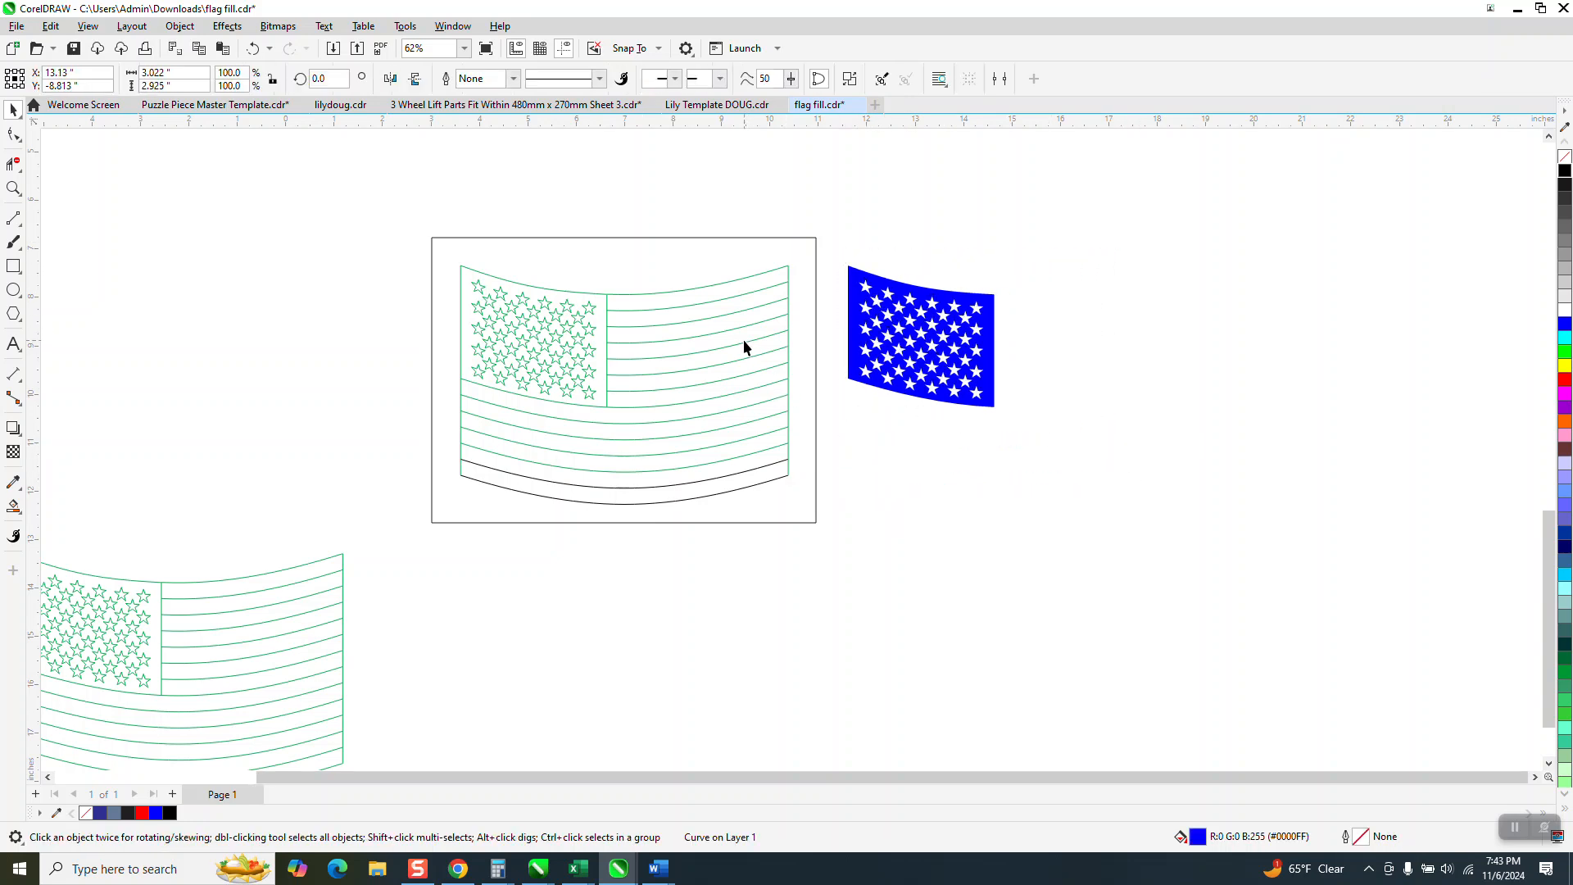
{"action": "left_click", "coordinate": [689, 501]}
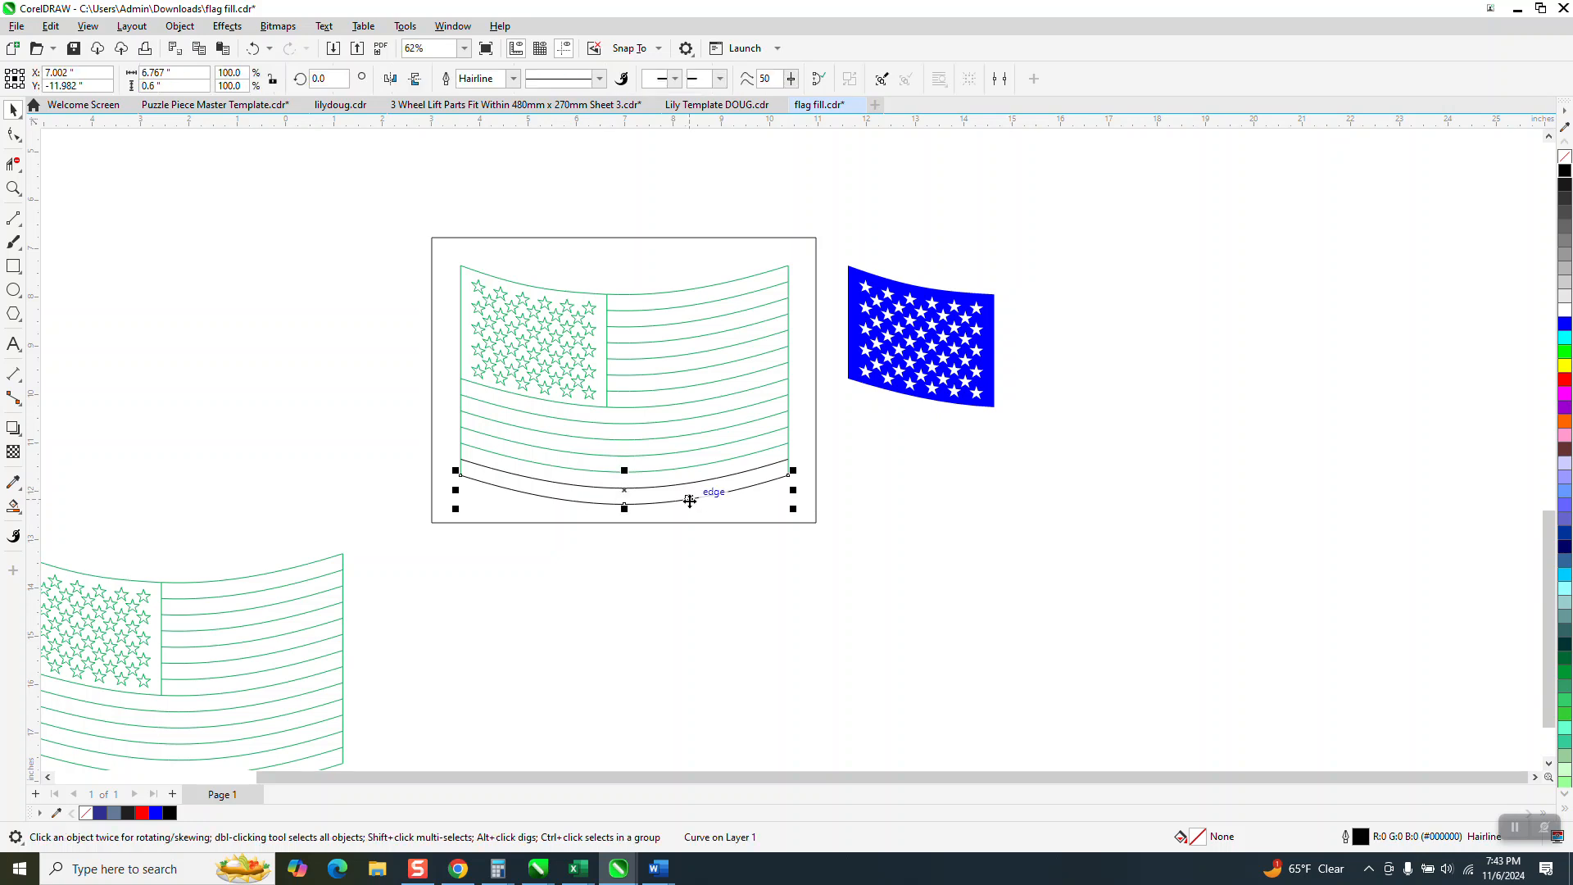
{"action": "key", "text": "Left"}
{"action": "key", "text": "Right"}
- Set the nudge distance to 8 inches and nudge the flag's lowest stripe line out to the left
{"action": "left_click", "coordinate": [605, 166]}
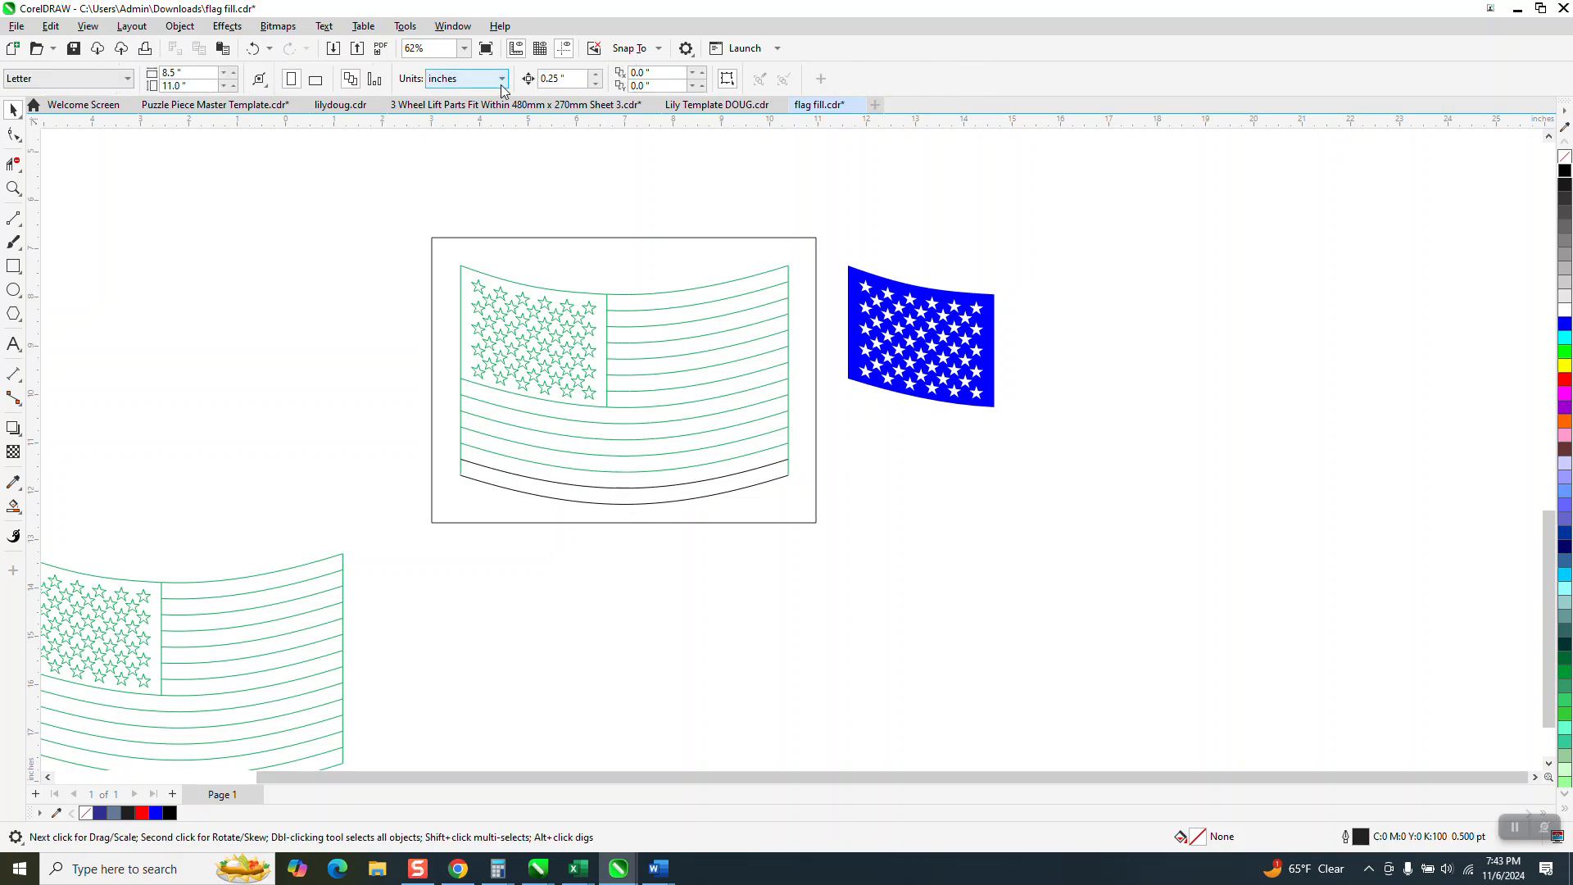
{"action": "left_click", "coordinate": [565, 79]}
{"action": "type", "text": "8"}
{"action": "left_click", "coordinate": [774, 479]}
{"action": "key", "text": "Left"}
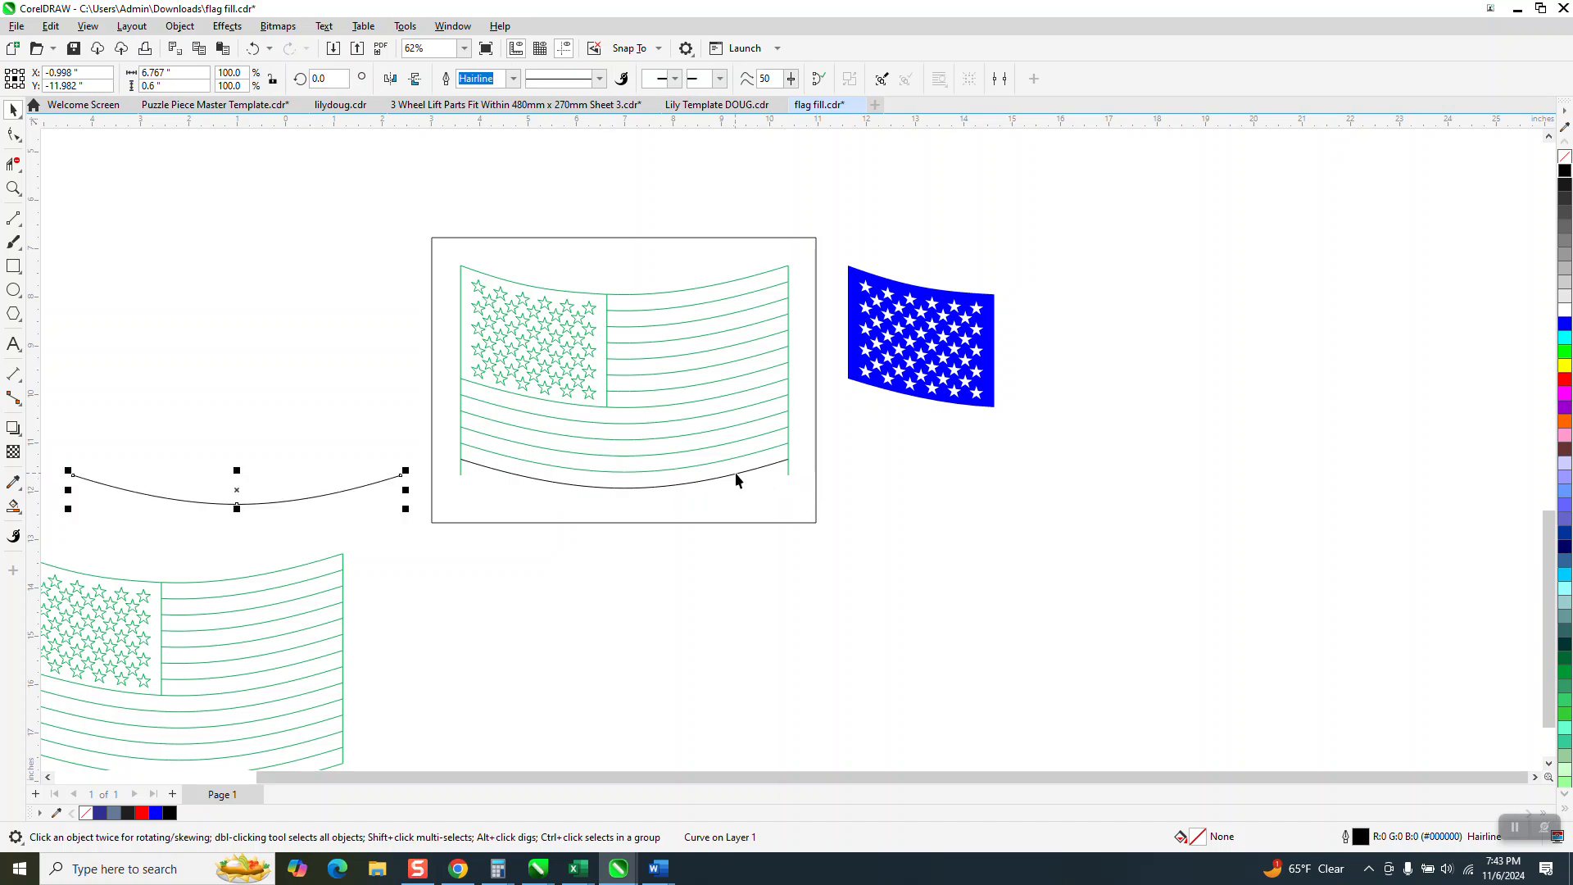
- Nudge the next three stripe lines at the bottom of the framed flag 8 inches to the left
{"action": "left_click", "coordinate": [736, 473]}
{"action": "key", "text": "Left"}
{"action": "left_click", "coordinate": [736, 455]}
{"action": "key", "text": "Left"}
{"action": "left_click", "coordinate": [734, 447]}
{"action": "key", "text": "Left"}
- Nudge the remaining combined curve below the star field's lower border 8 inches left and break it apart
{"action": "left_click", "coordinate": [730, 429]}
{"action": "key", "text": "Left"}
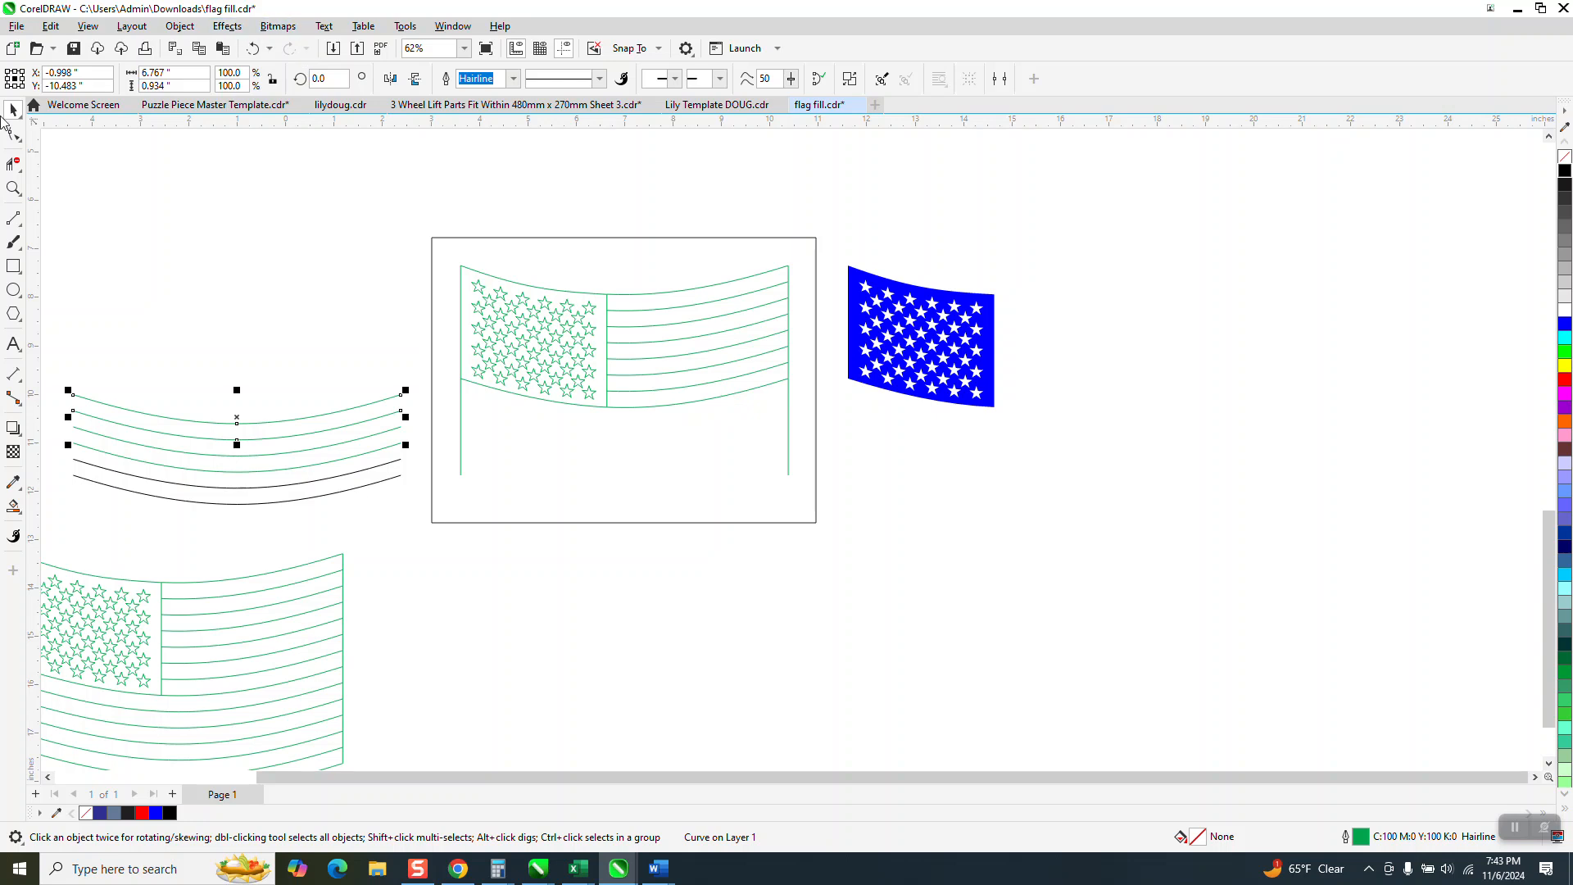
{"action": "key", "text": "ctrl+k"}
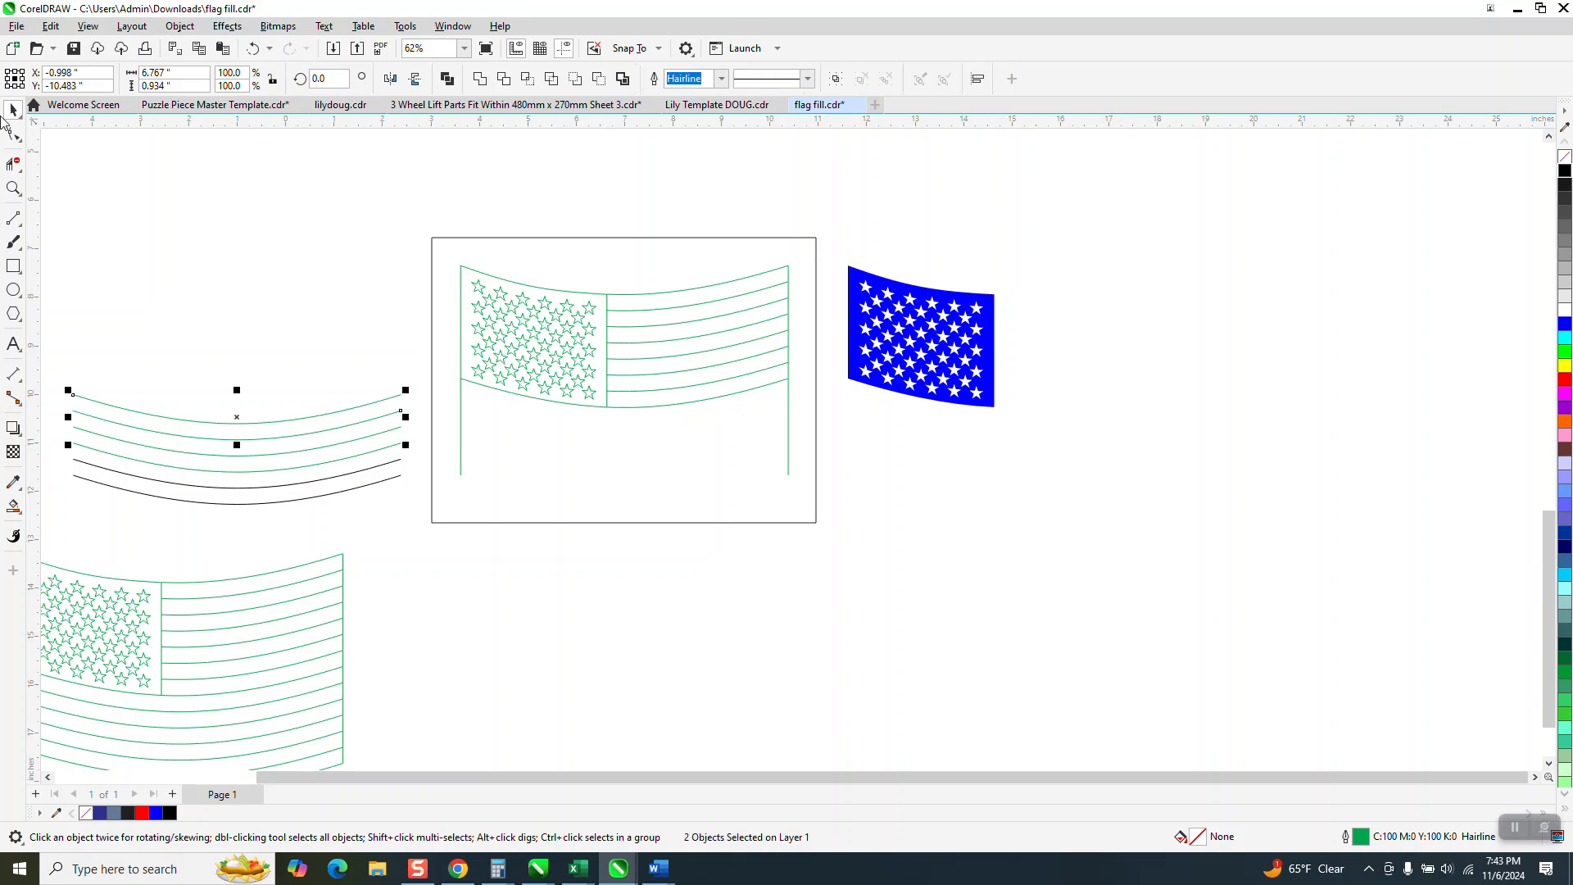
- Nudge the combined curve along the star field's lower border 8 inches left and break it apart
{"action": "left_click", "coordinate": [715, 398]}
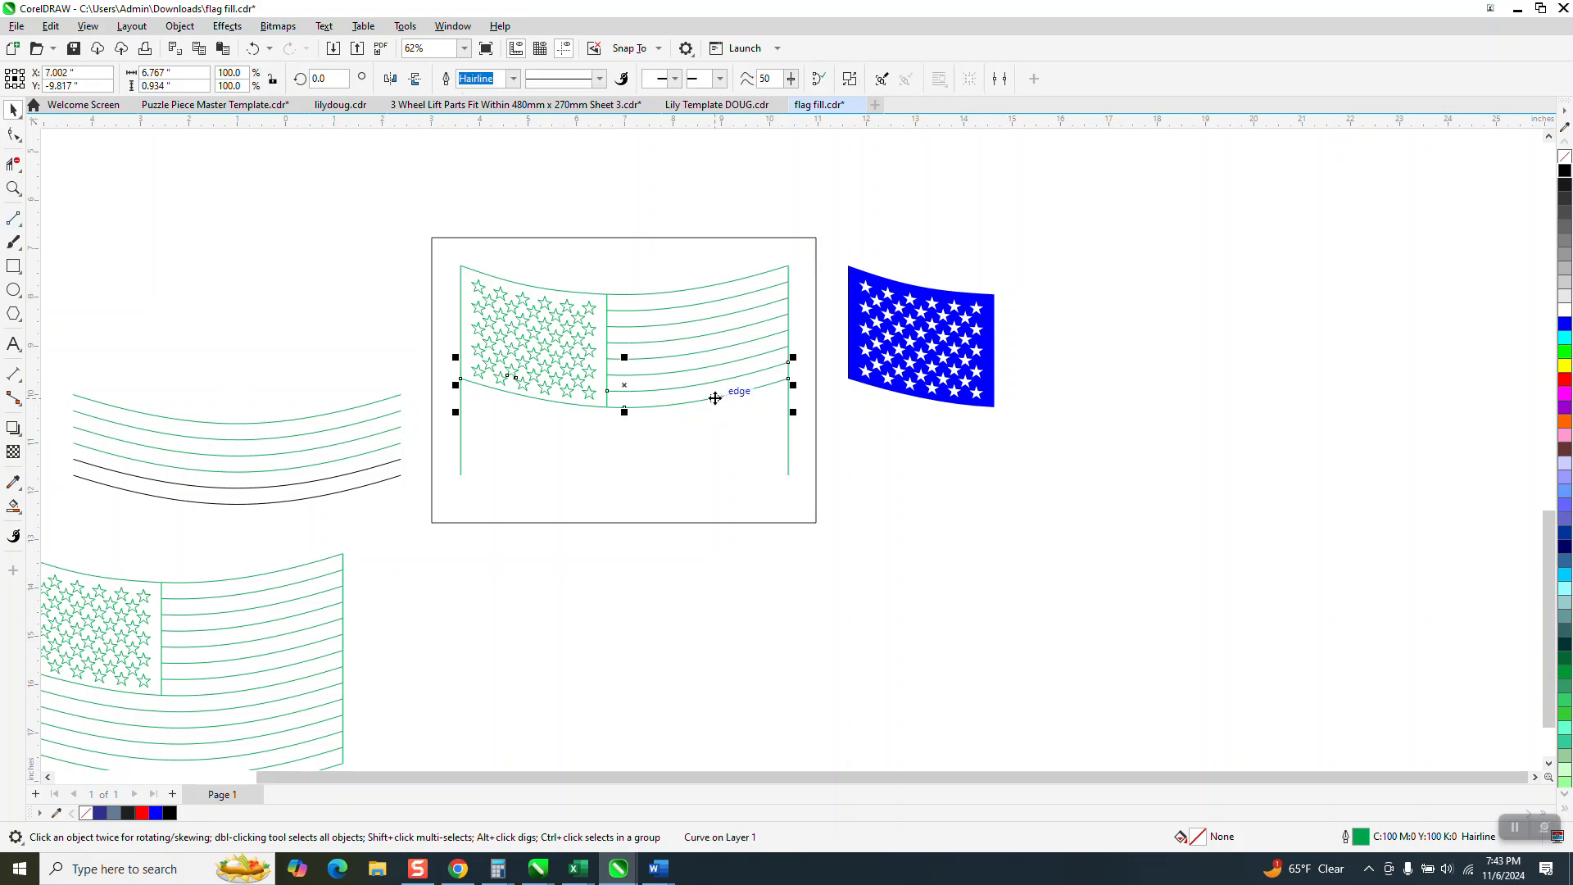
{"action": "key", "text": "Left"}
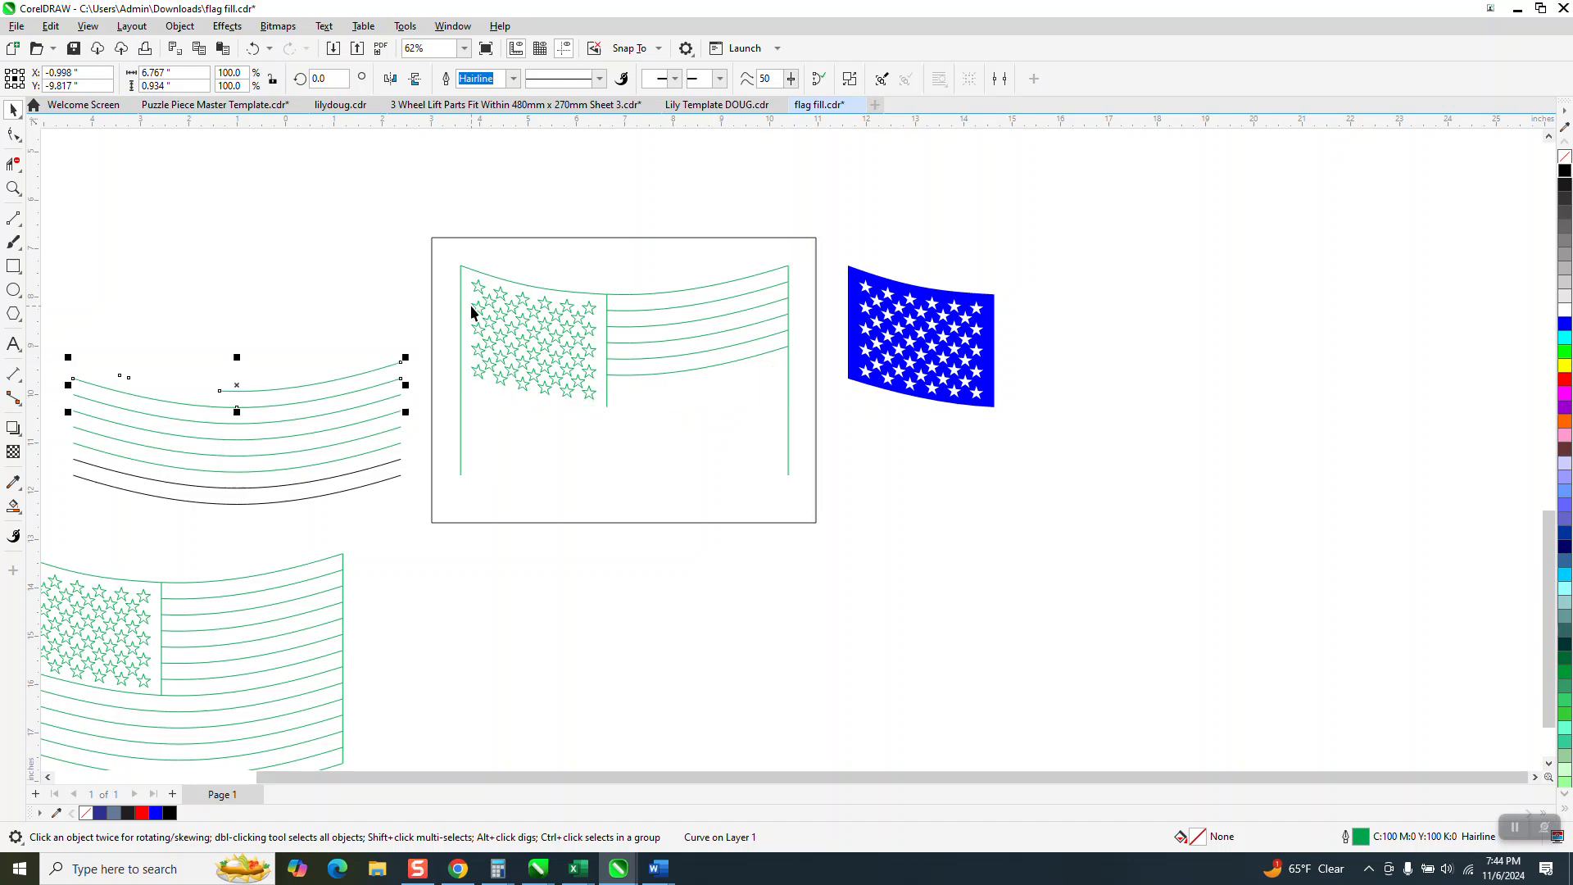
{"action": "key", "text": "Right"}
{"action": "key", "text": "Left"}
{"action": "key", "text": "ctrl+k"}
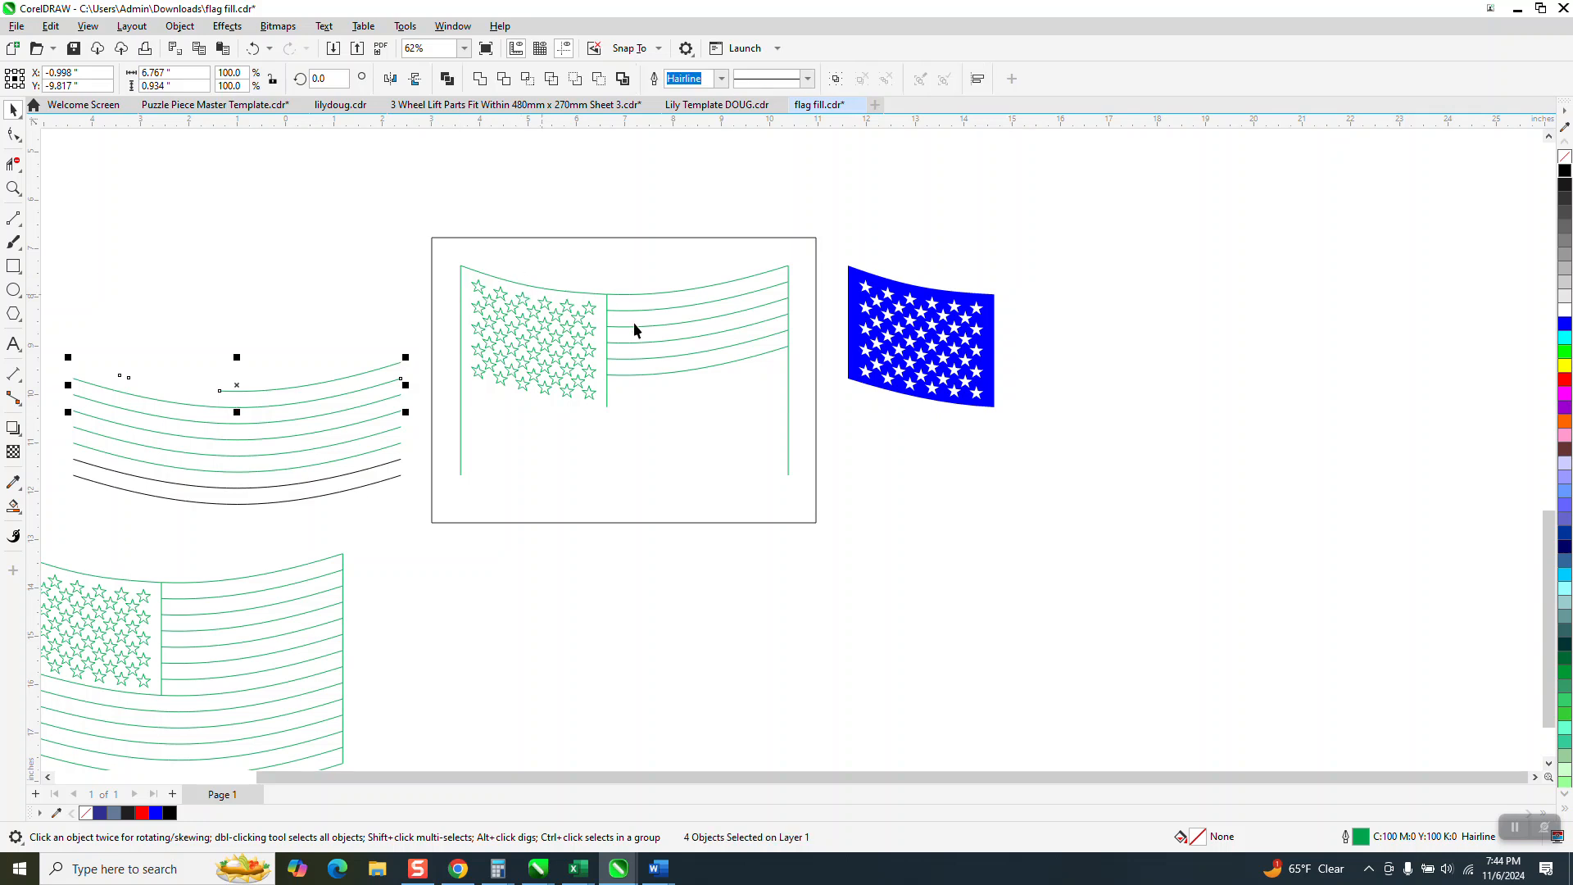
- Nudge the two lowest short stripe lines beside the star field 8 inches to the left
{"action": "left_click", "coordinate": [676, 370]}
{"action": "key", "text": "ctrl+z"}
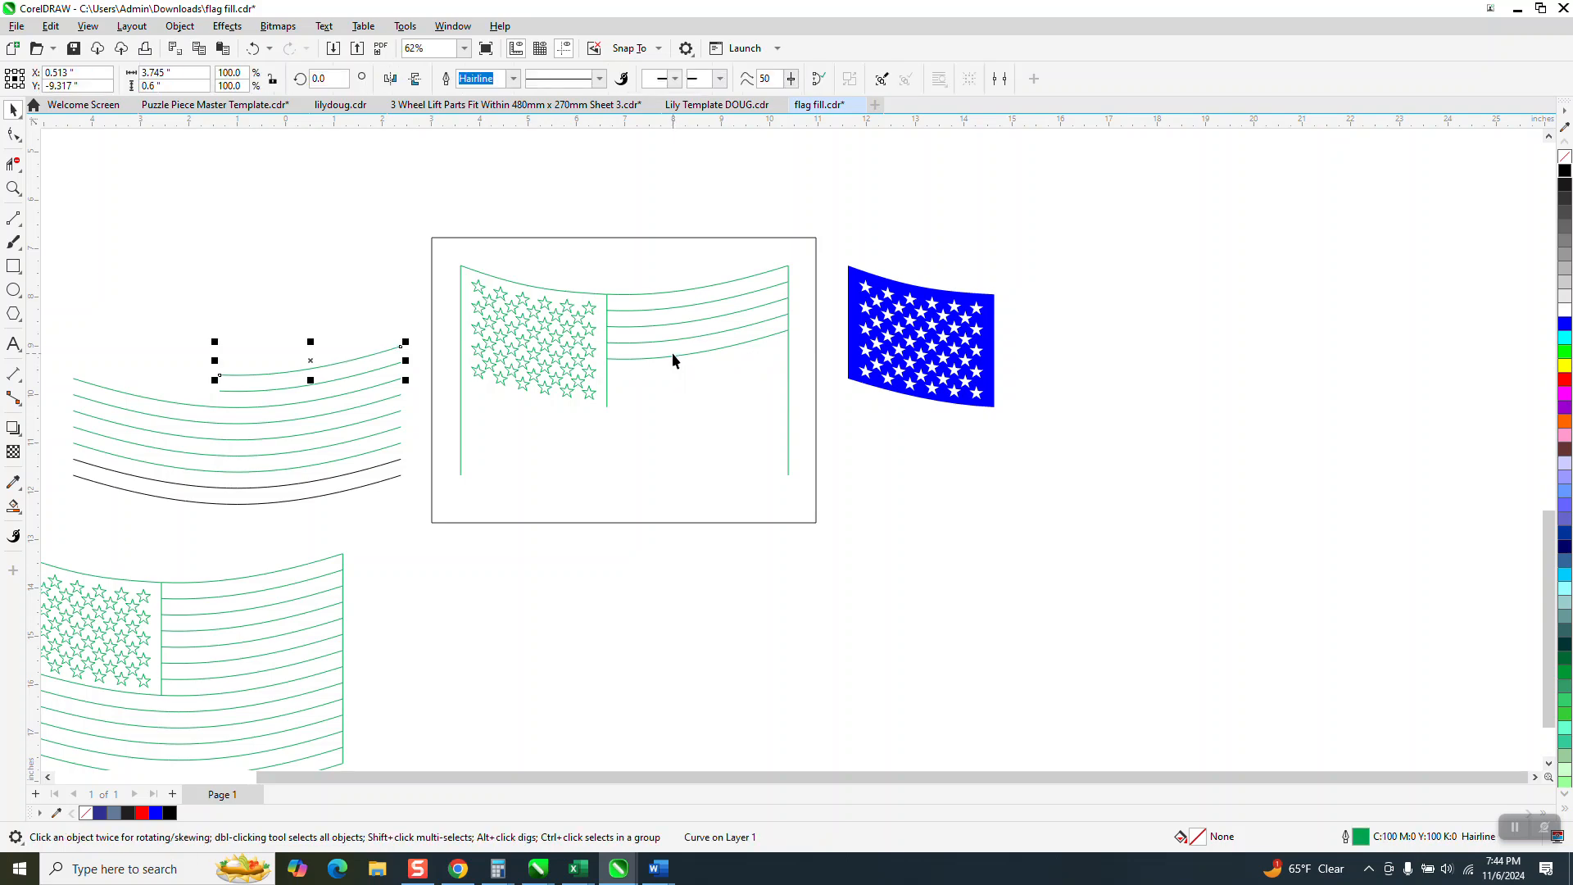
{"action": "key", "text": "Right"}
{"action": "key", "text": "Left"}
{"action": "left_click", "coordinate": [696, 352]}
{"action": "key", "text": "Left"}
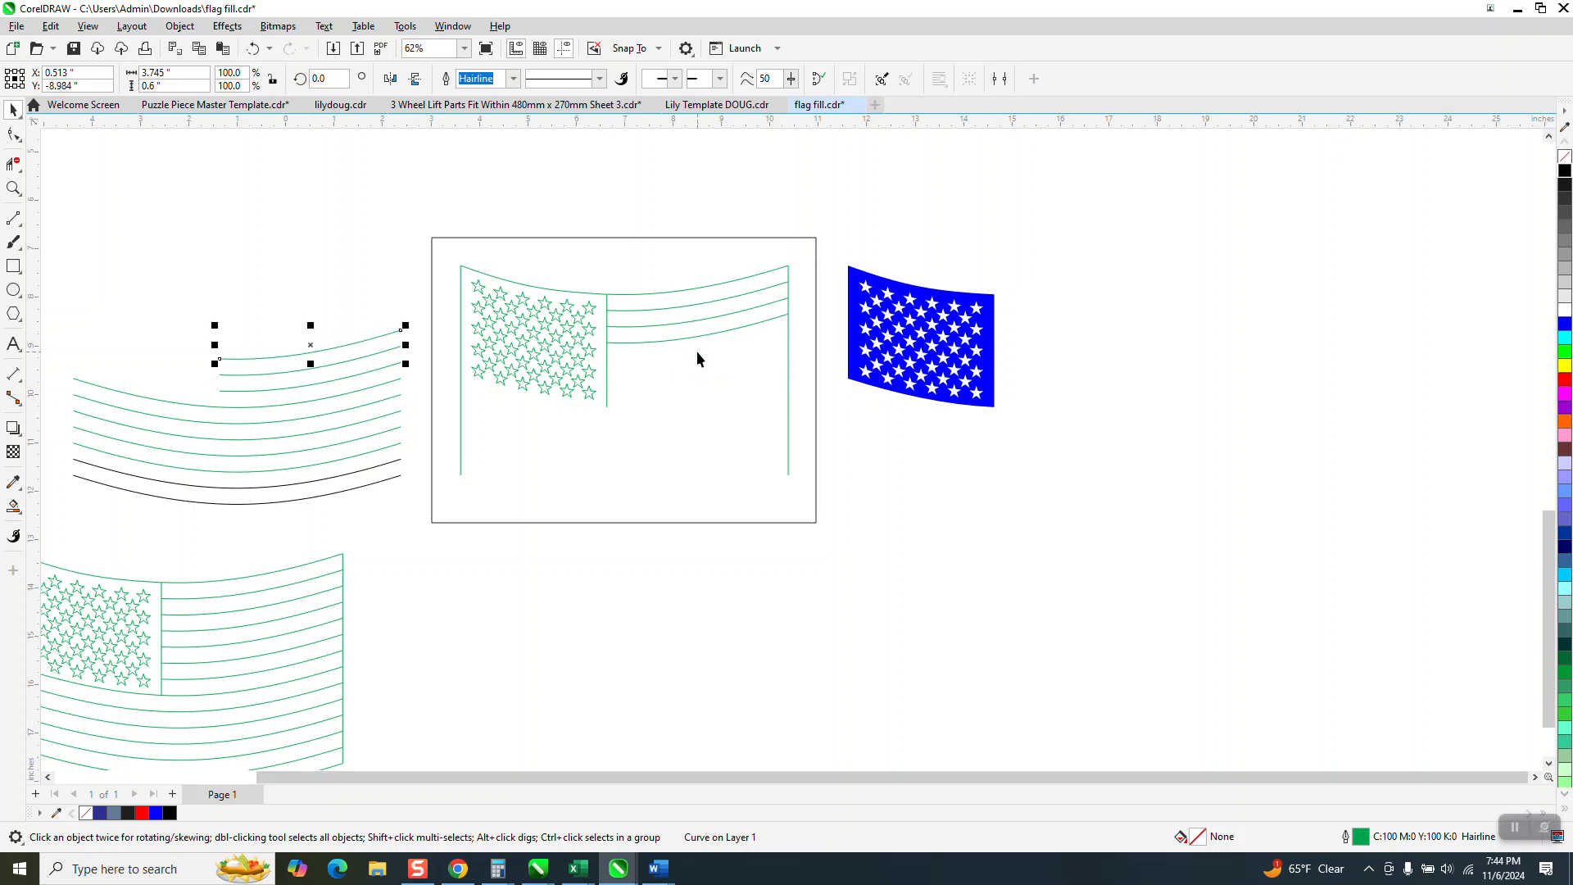
{"action": "key", "text": "Escape"}
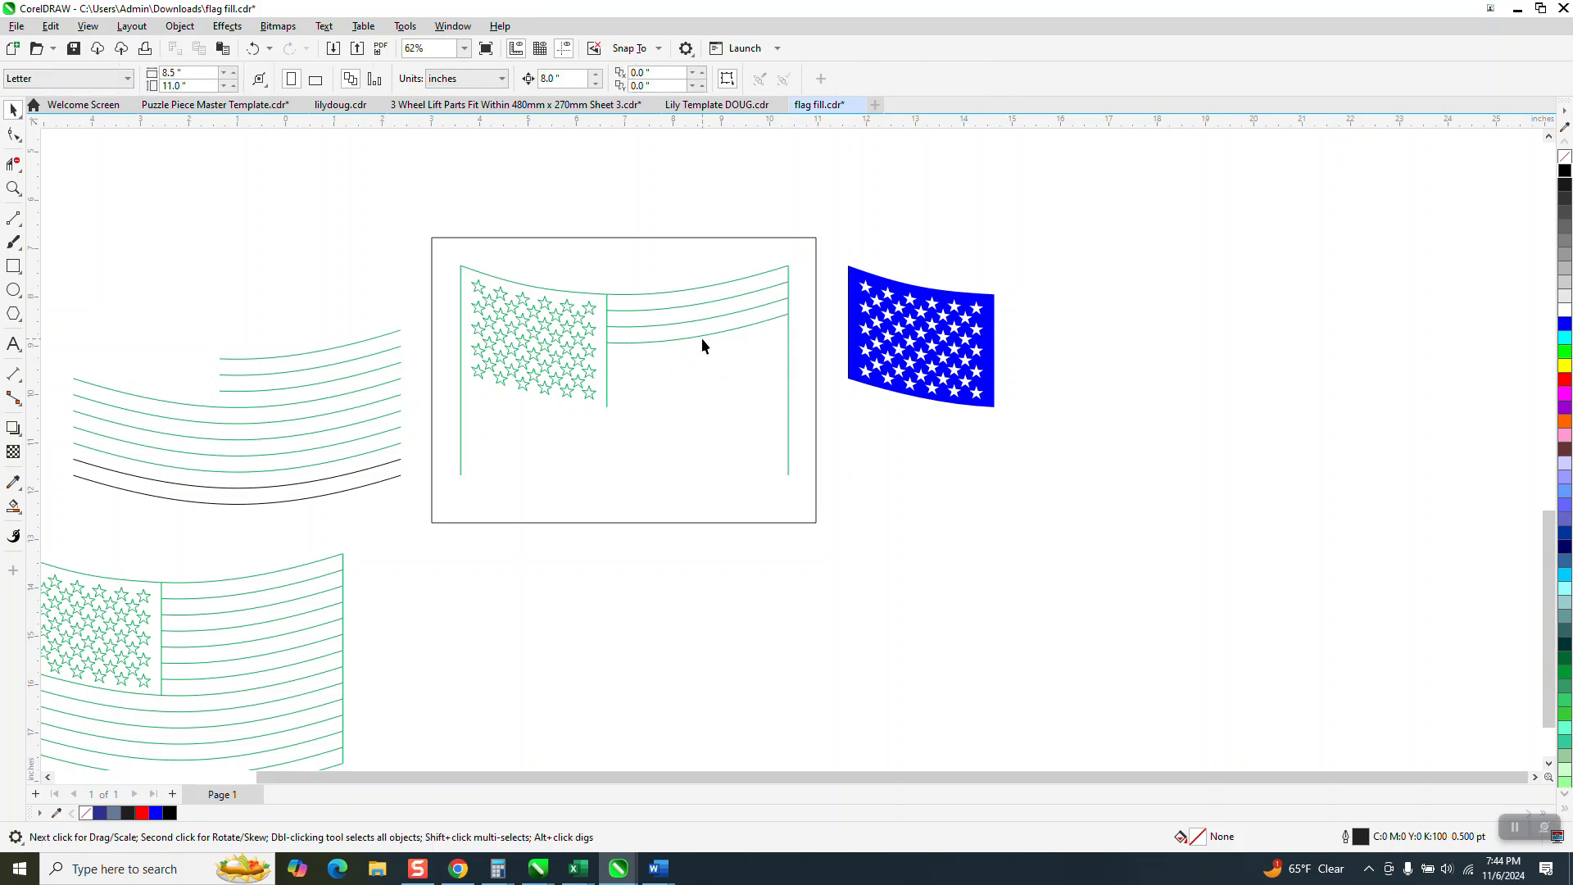
- Nudge the four remaining short stripe lines beside the star field 8 inches to the left
{"action": "left_click", "coordinate": [702, 339]}
{"action": "key", "text": "Left"}
{"action": "left_click", "coordinate": [694, 322]}
{"action": "key", "text": "Left"}
{"action": "left_click", "coordinate": [693, 307]}
{"action": "key", "text": "Left"}
{"action": "left_click", "coordinate": [689, 293]}
{"action": "key", "text": "Left"}
- Give all the moved stripe lines a black outline and nudge them 8 inches right, back into the framed flag
{"action": "scroll", "coordinate": [344, 294], "scroll_direction": "down", "scroll_amount": 1}
{"action": "scroll", "coordinate": [345, 295], "scroll_direction": "down", "scroll_amount": 1}
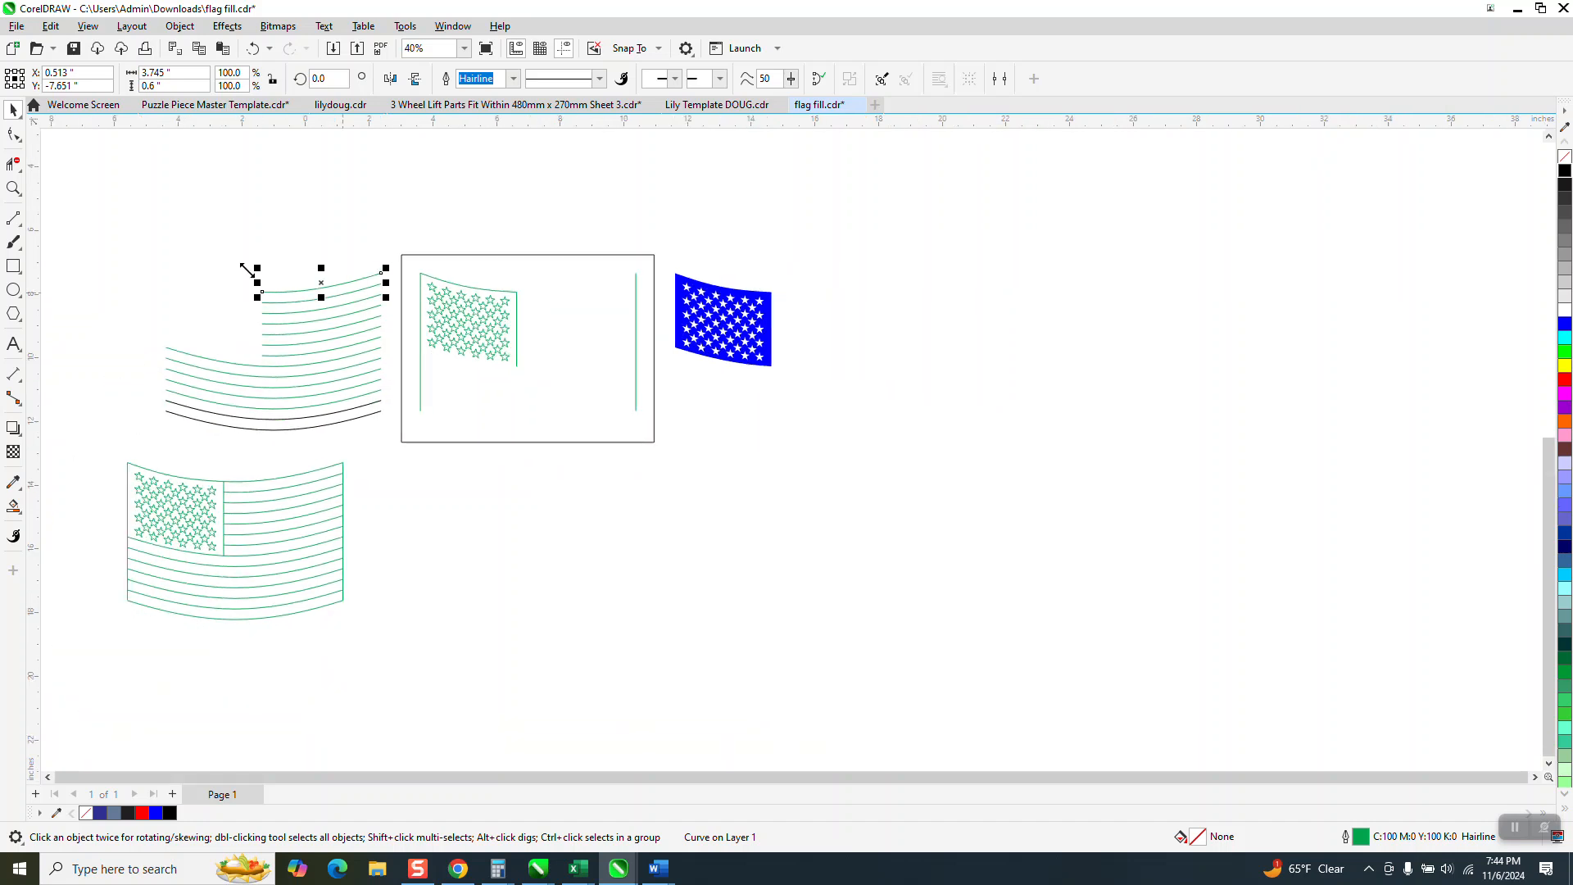
{"action": "left_click_drag", "start_coordinate": [124, 227], "coordinate": [392, 447]}
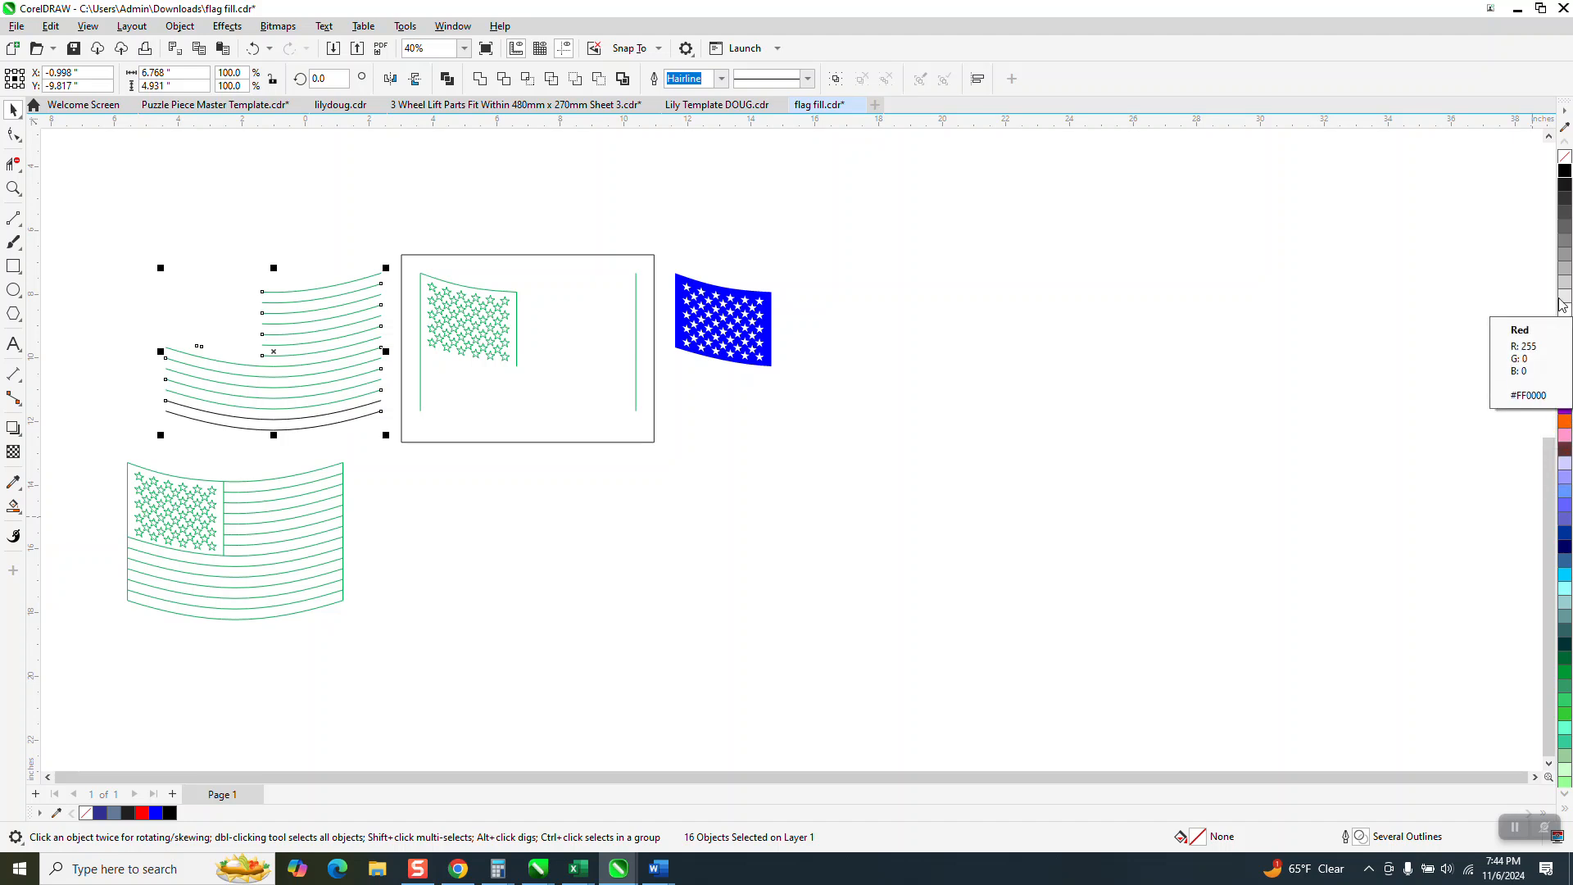
{"action": "right_click", "coordinate": [1566, 172]}
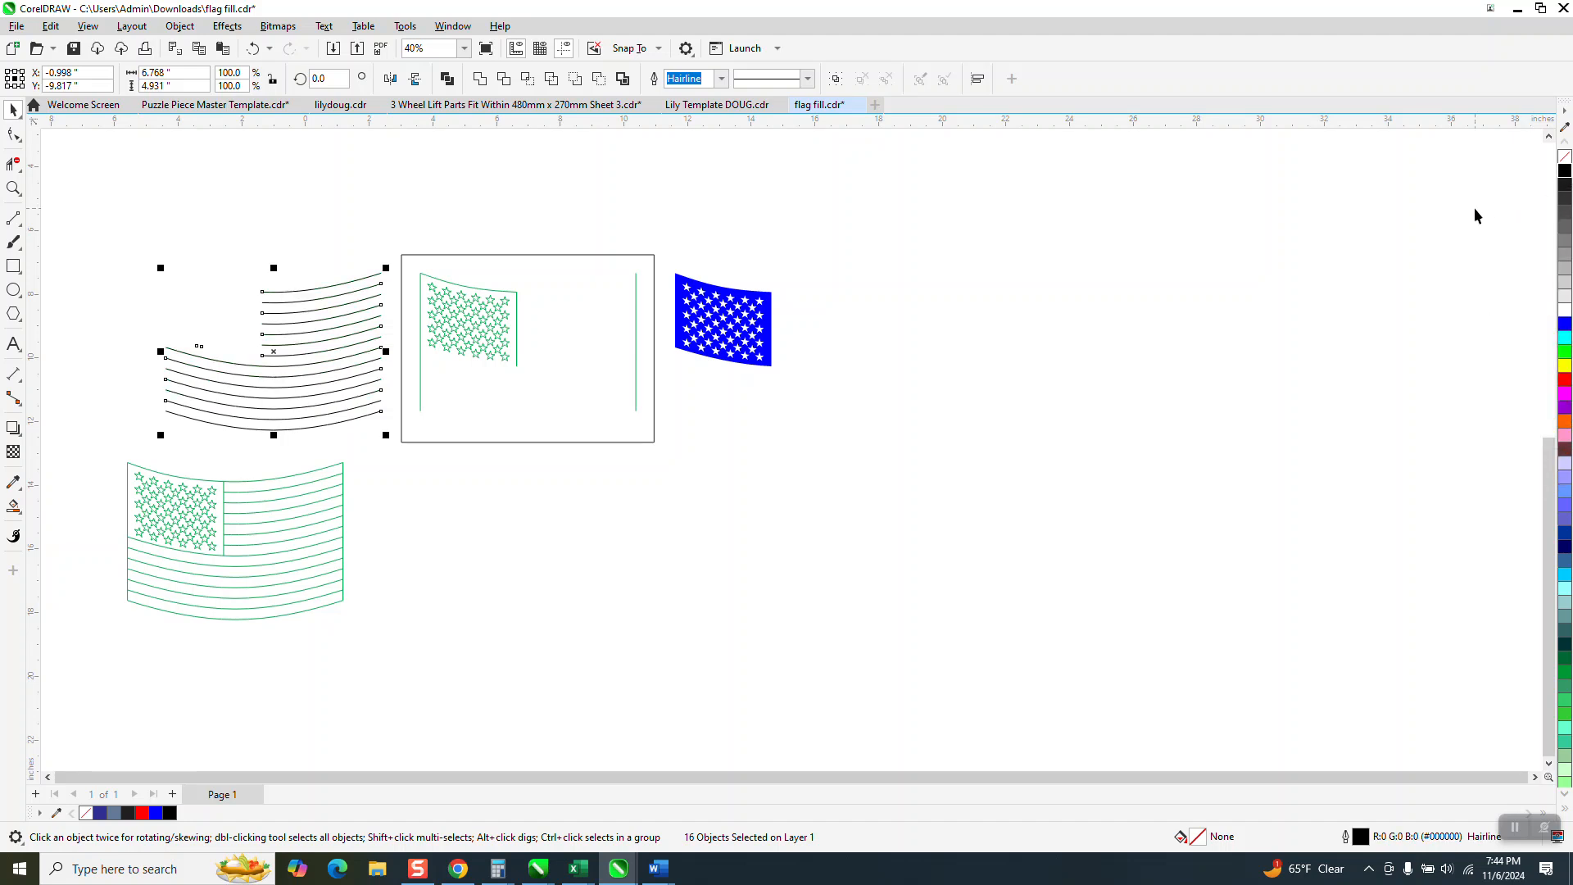
{"action": "key", "text": "Right"}
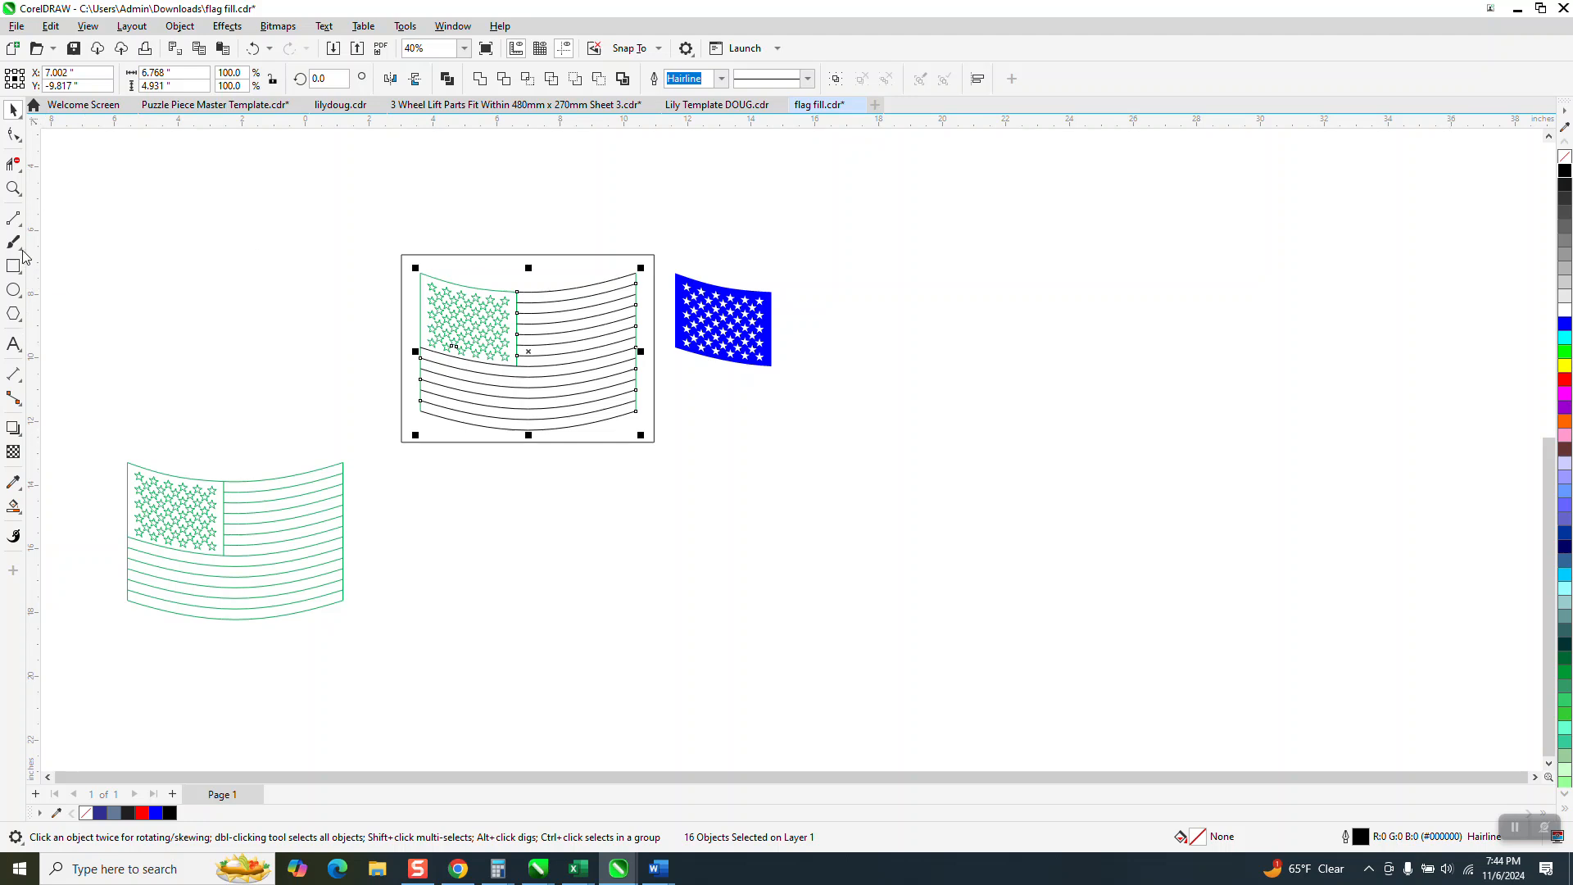
- Examine closely whether the stripe lines meet the flag's right edge line
{"action": "left_click", "coordinate": [13, 189]}
{"action": "left_click_drag", "start_coordinate": [629, 348], "coordinate": [791, 613]}
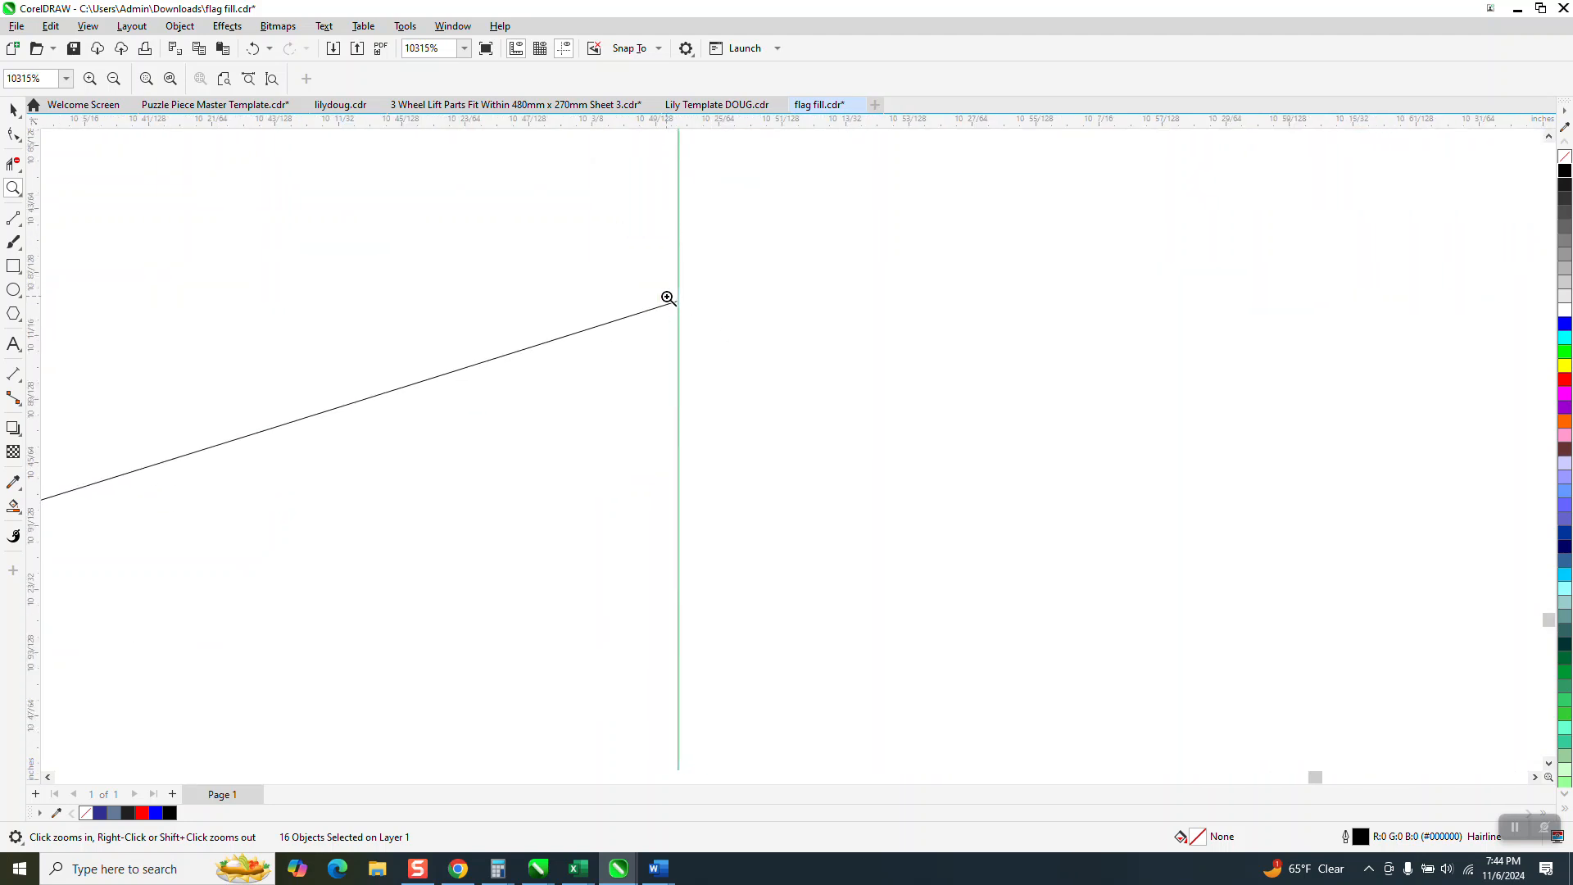
{"action": "left_click_drag", "start_coordinate": [687, 322], "coordinate": [687, 322]}
{"action": "scroll", "coordinate": [741, 378], "scroll_direction": "down", "scroll_amount": 8}
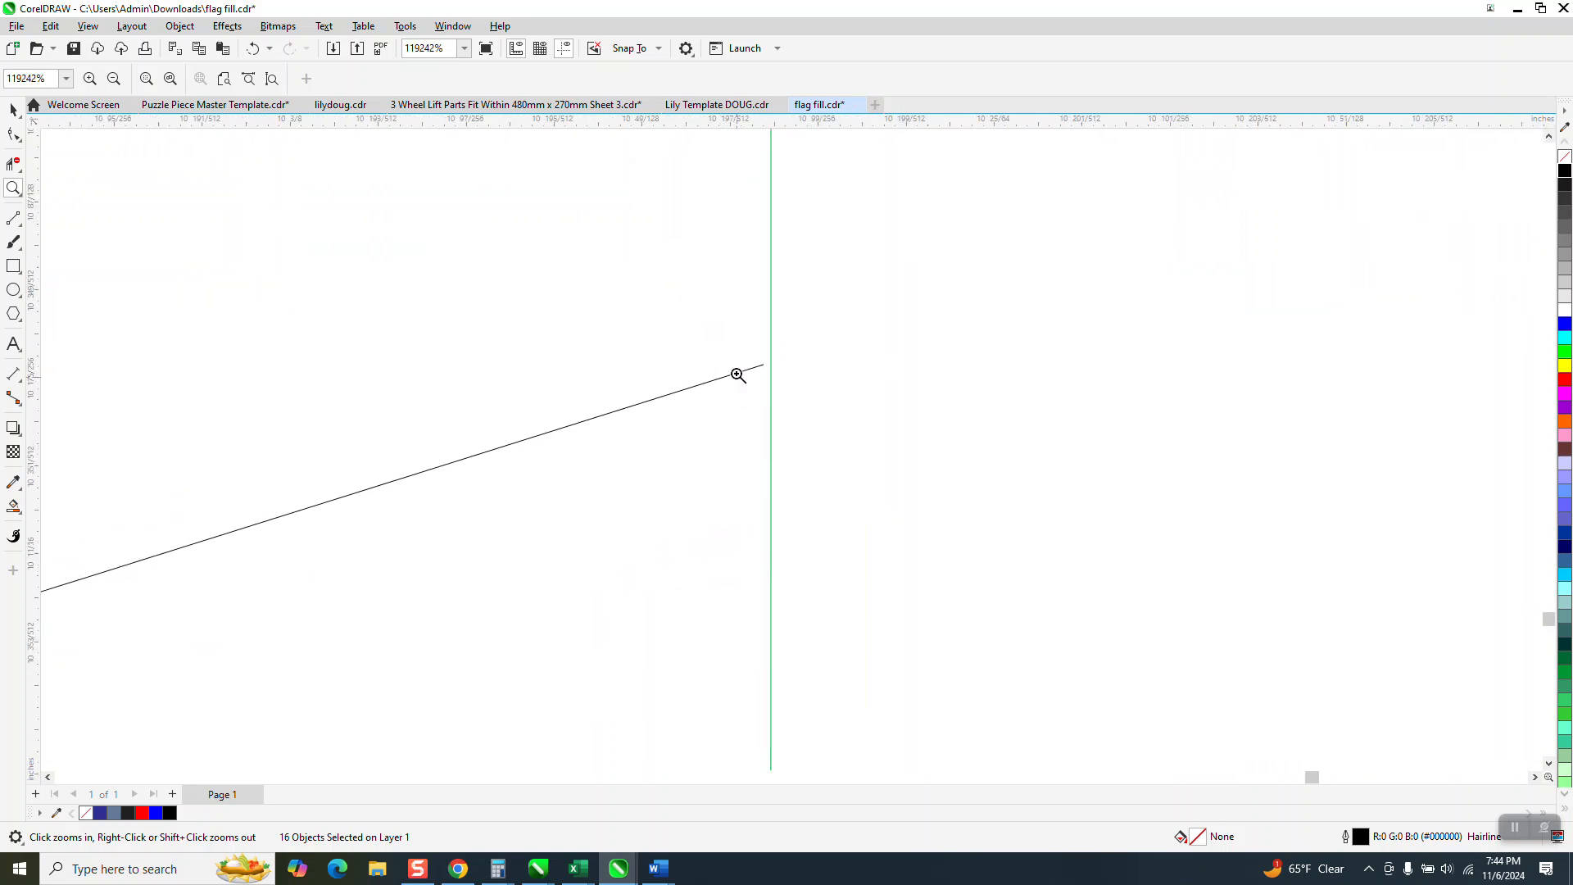
{"action": "scroll", "coordinate": [744, 377], "scroll_direction": "down", "scroll_amount": 10}
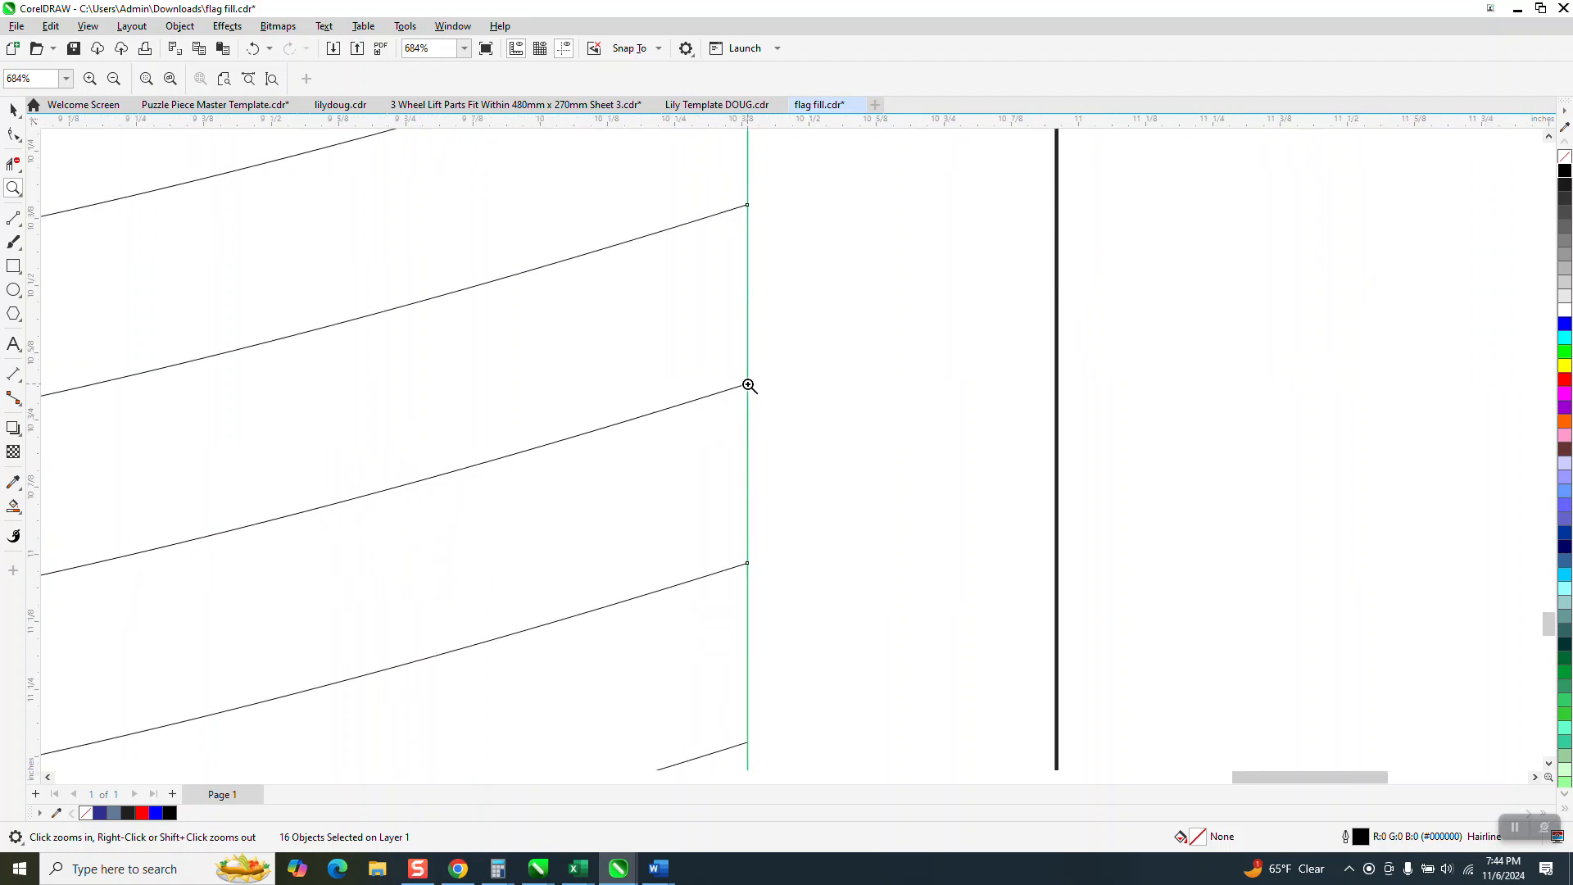
{"action": "scroll", "coordinate": [748, 383], "scroll_direction": "down", "scroll_amount": 5}
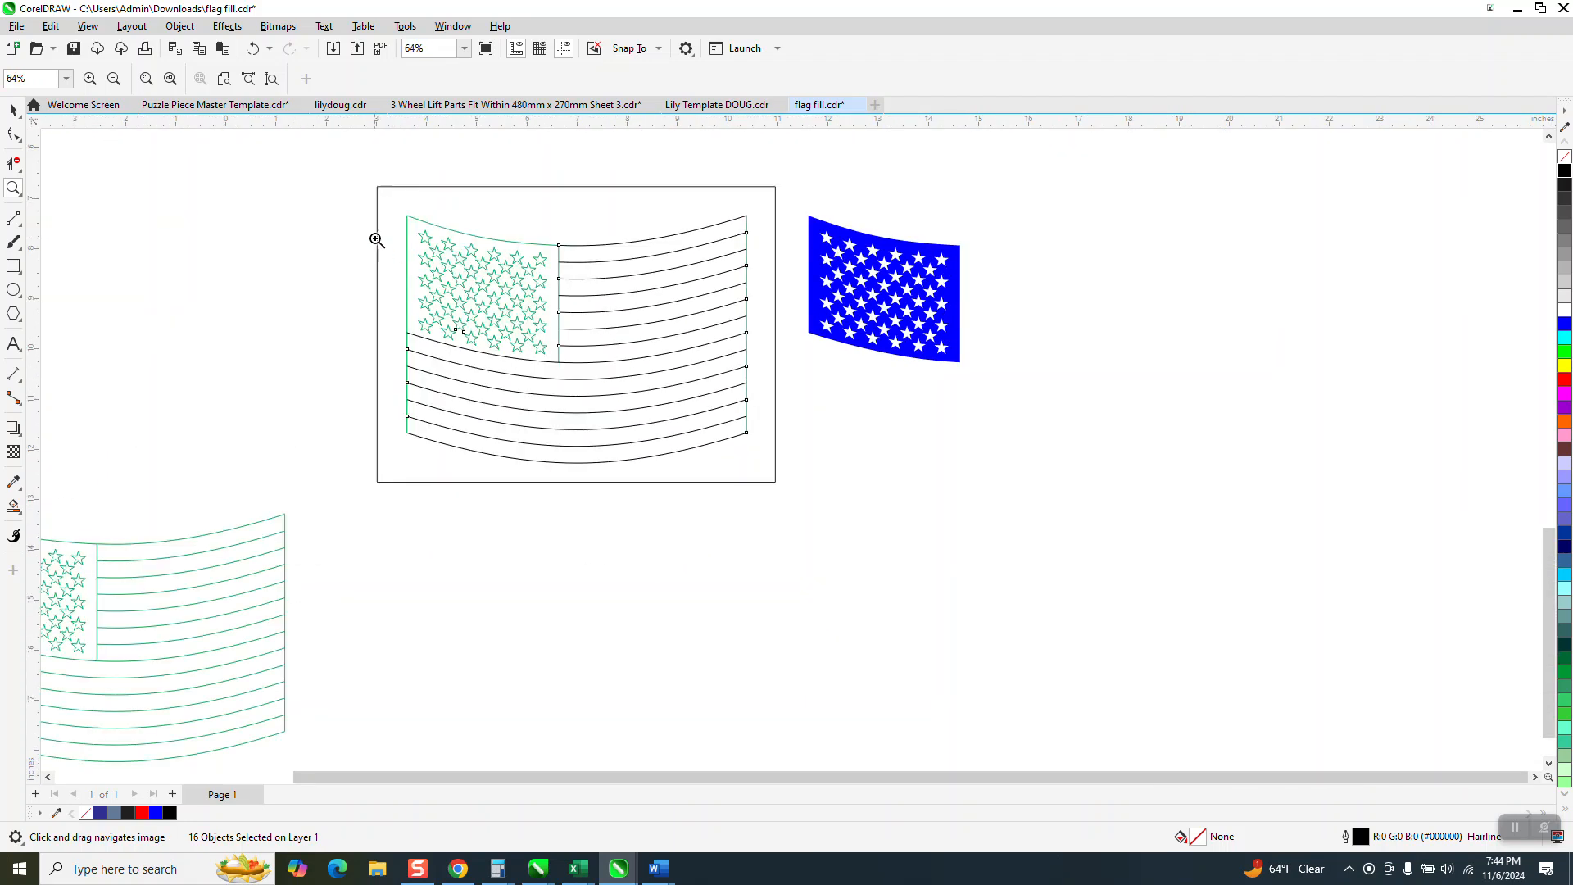
- Set the nudge distance to 0.01 inch and nudge the flag's right edge line 0.03 inch left
{"action": "left_click", "coordinate": [13, 109]}
{"action": "left_click", "coordinate": [750, 223]}
{"action": "left_click", "coordinate": [748, 223]}
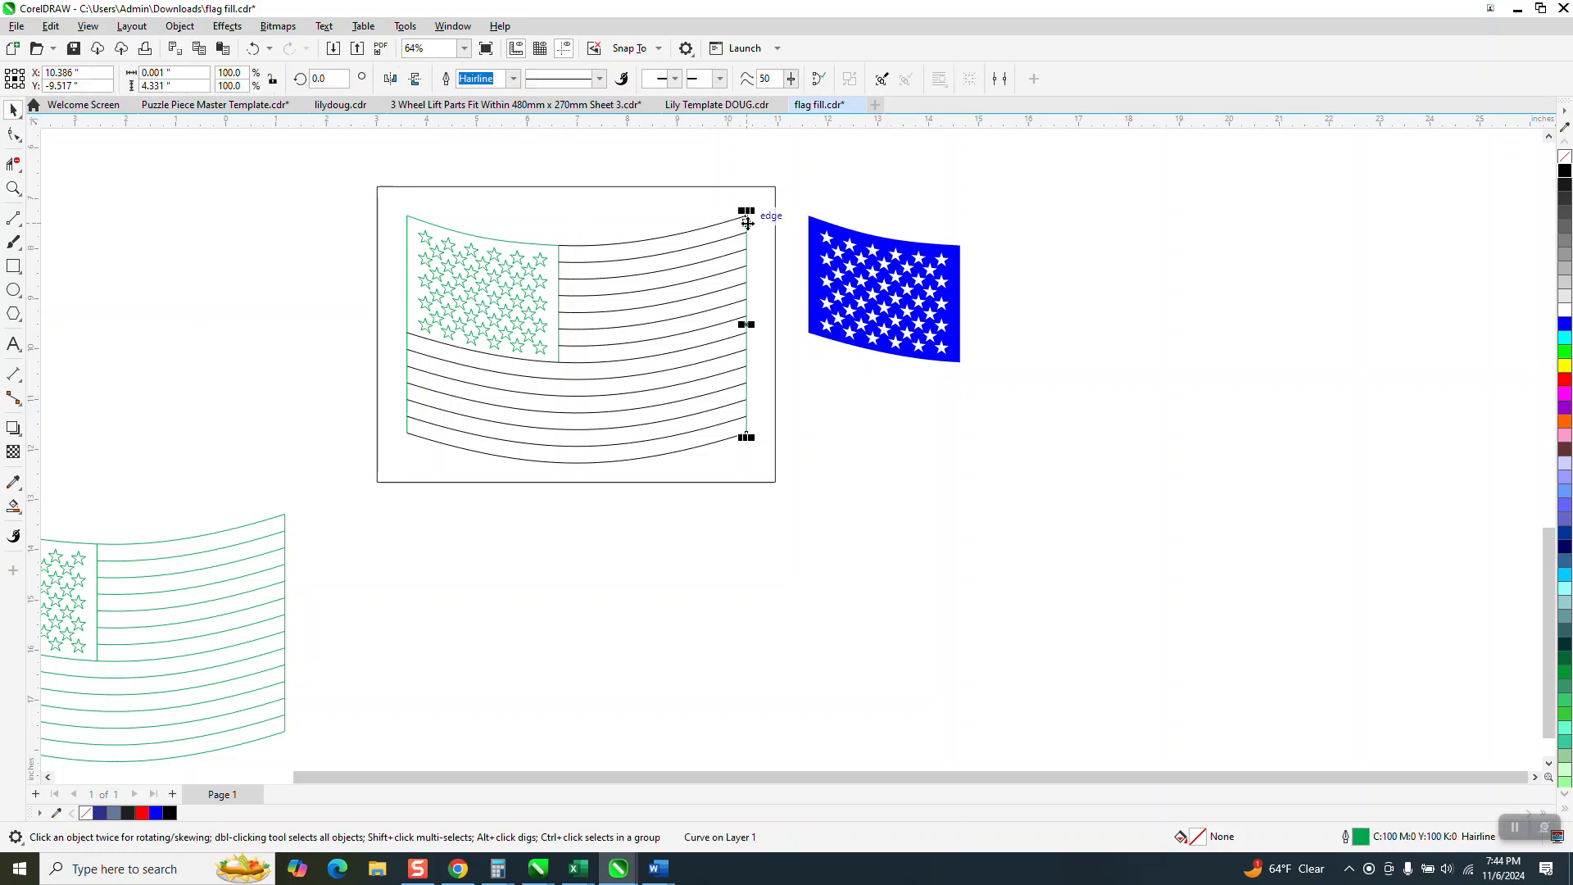
{"action": "left_click", "coordinate": [651, 159]}
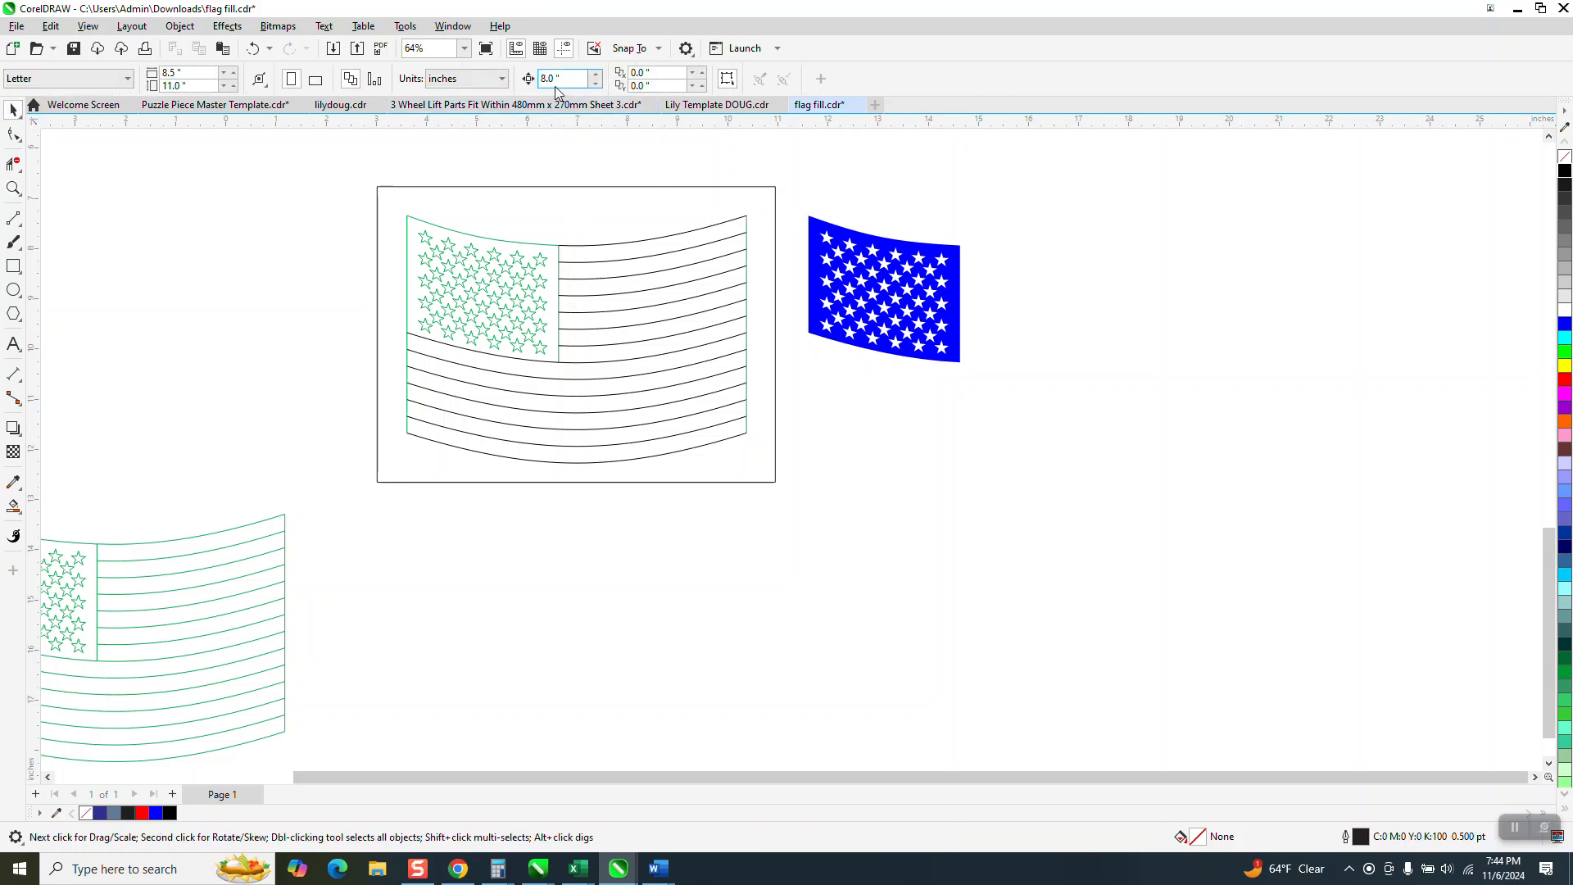
{"action": "key", "text": "BackSpace"}
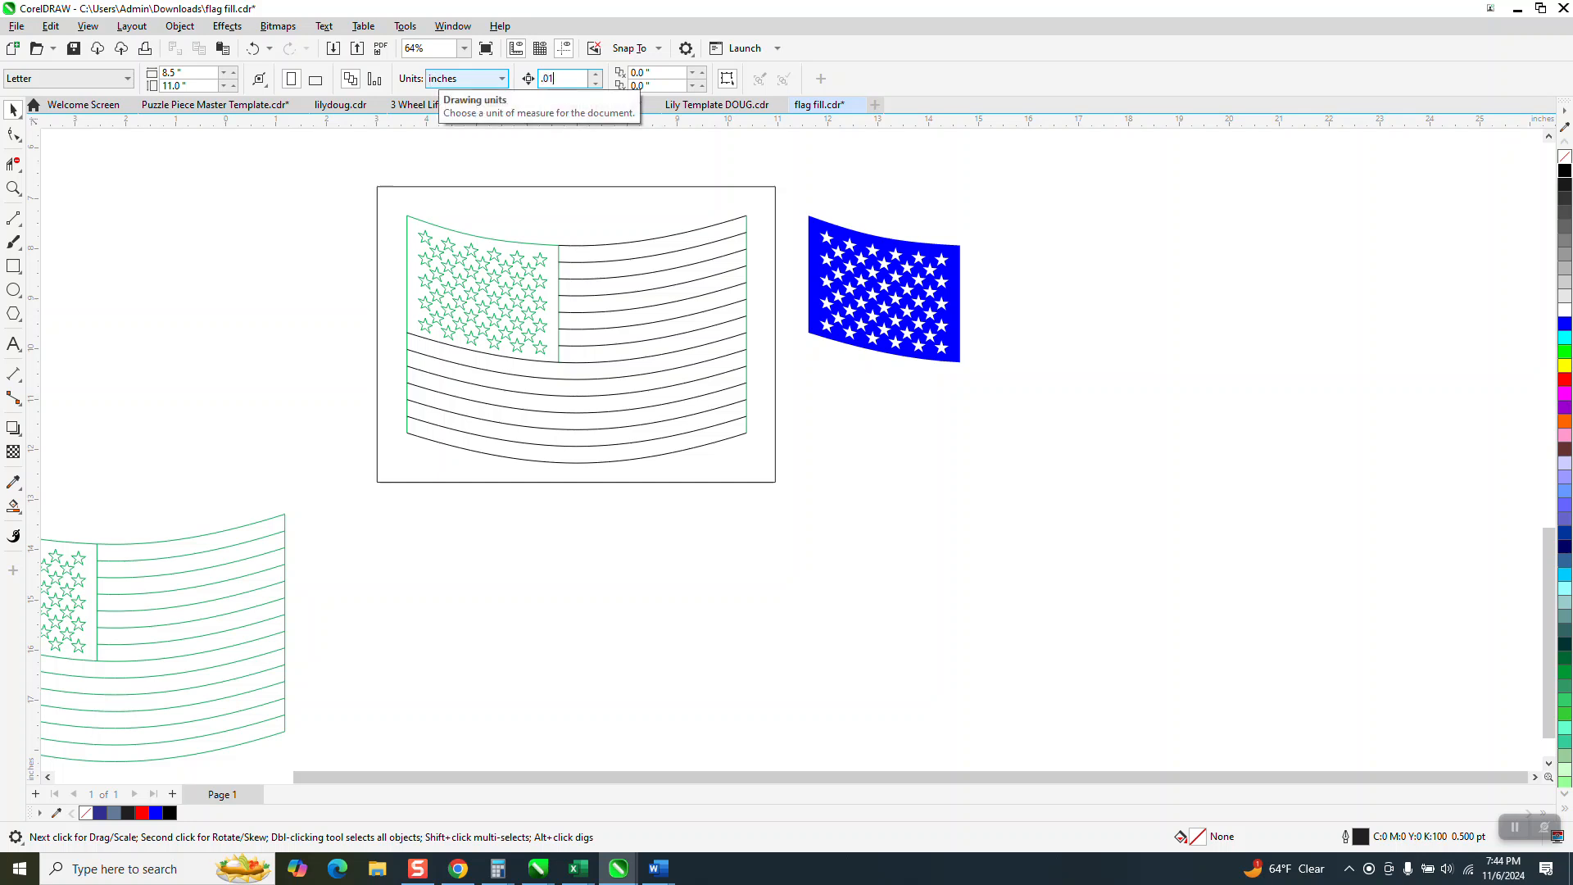
{"action": "left_click", "coordinate": [746, 224]}
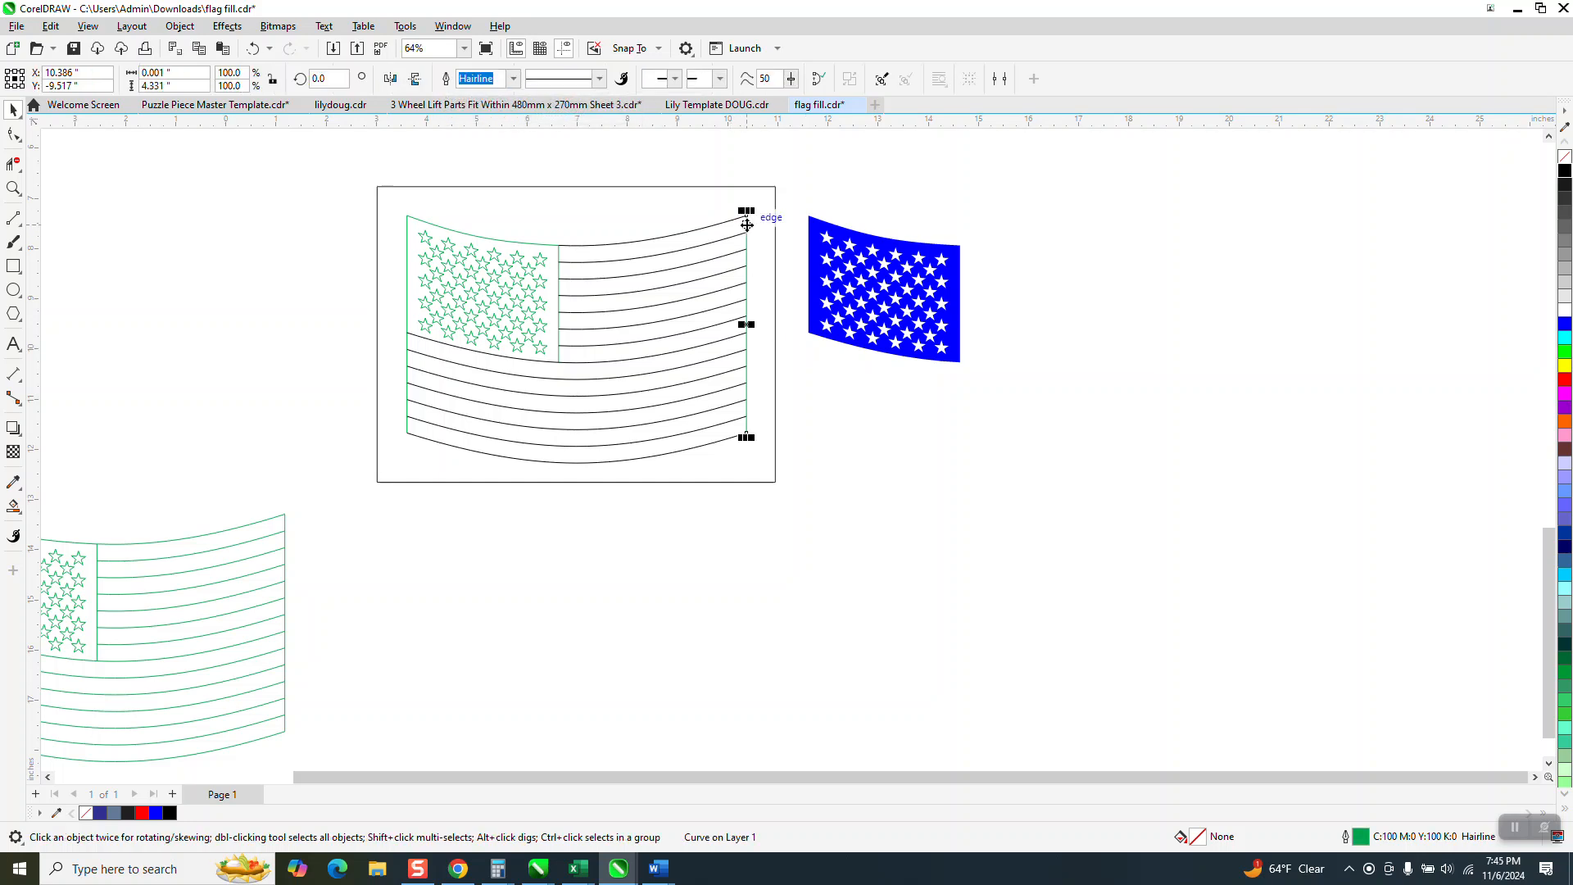
{"action": "key", "text": "Left"}
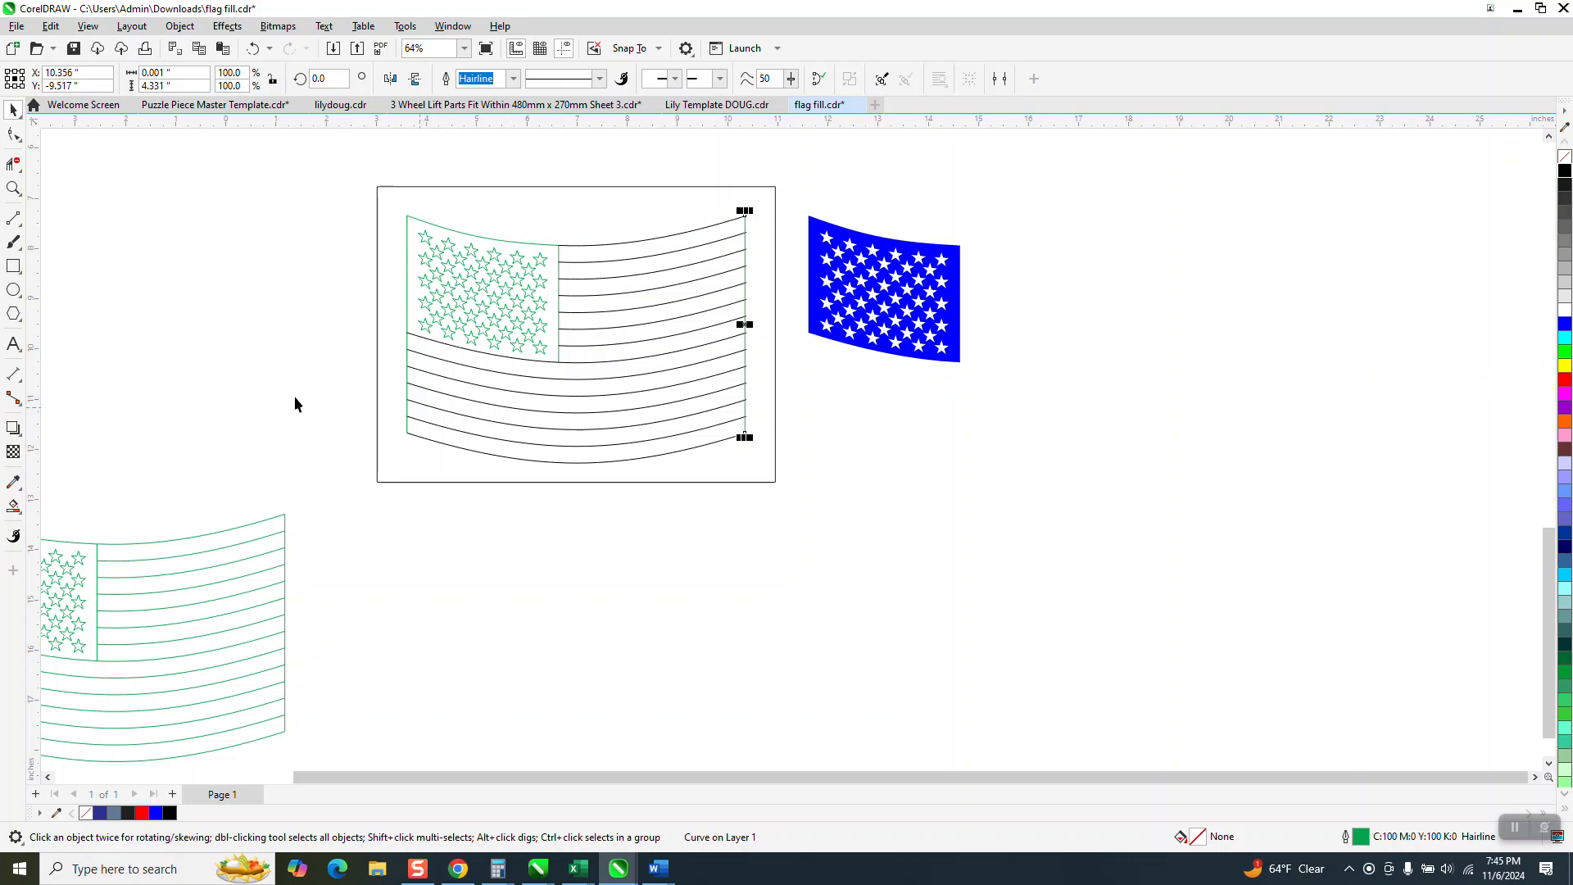
- Check the flag's lower-left corner for a gap, and try a blue fill in the top stripe beside the star field, undoing it
{"action": "left_click", "coordinate": [14, 189]}
{"action": "left_click_drag", "start_coordinate": [397, 418], "coordinate": [451, 467]}
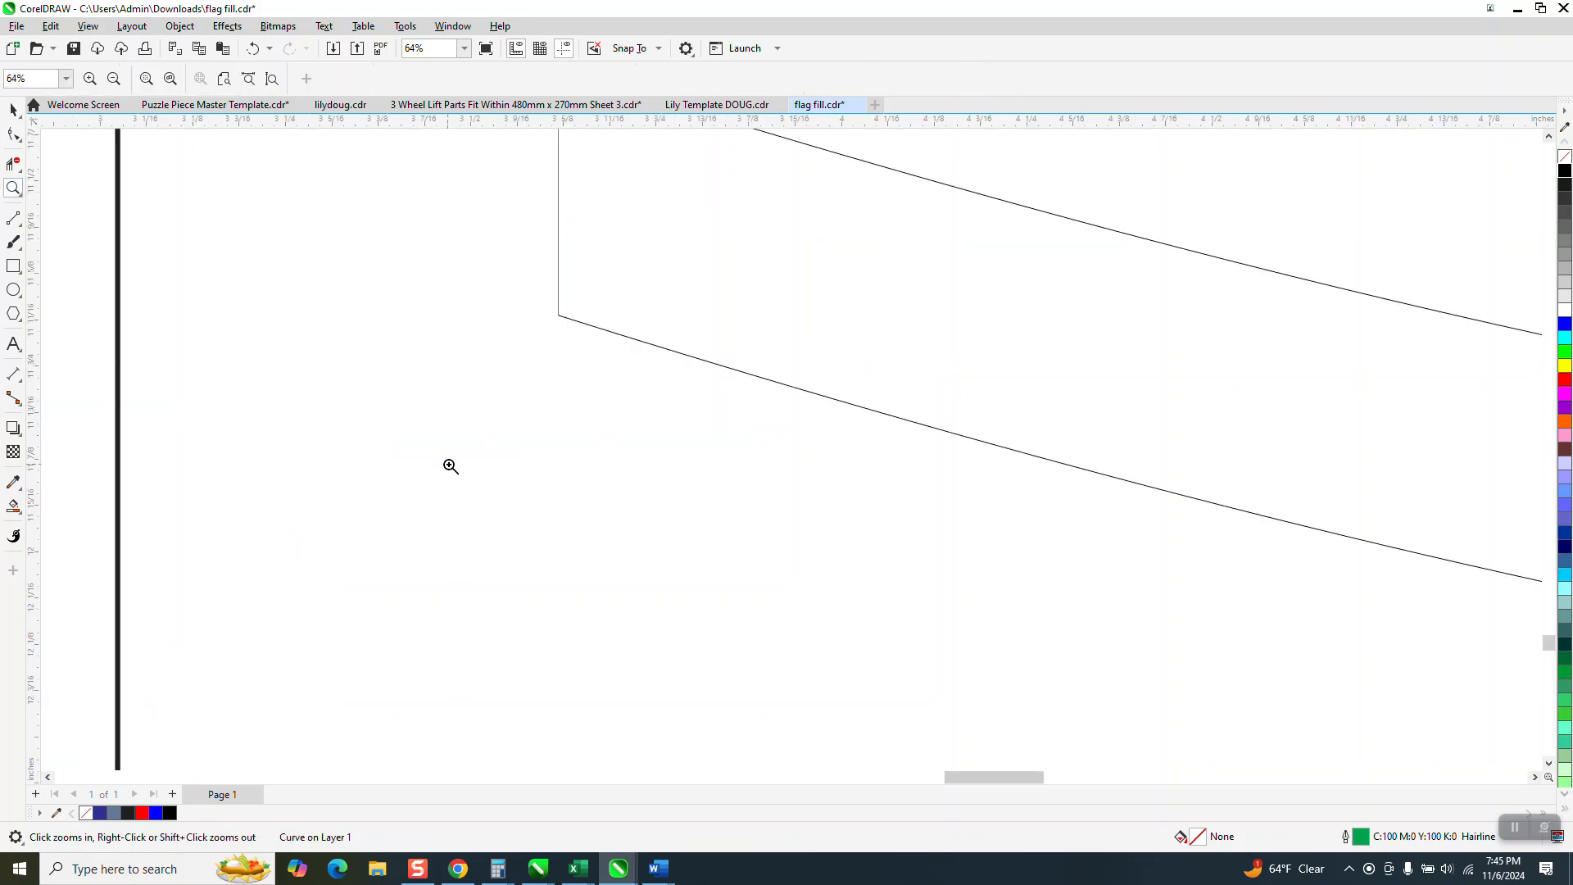
{"action": "left_click_drag", "start_coordinate": [541, 279], "coordinate": [603, 358]}
{"action": "scroll", "coordinate": [607, 362], "scroll_direction": "down", "scroll_amount": 2}
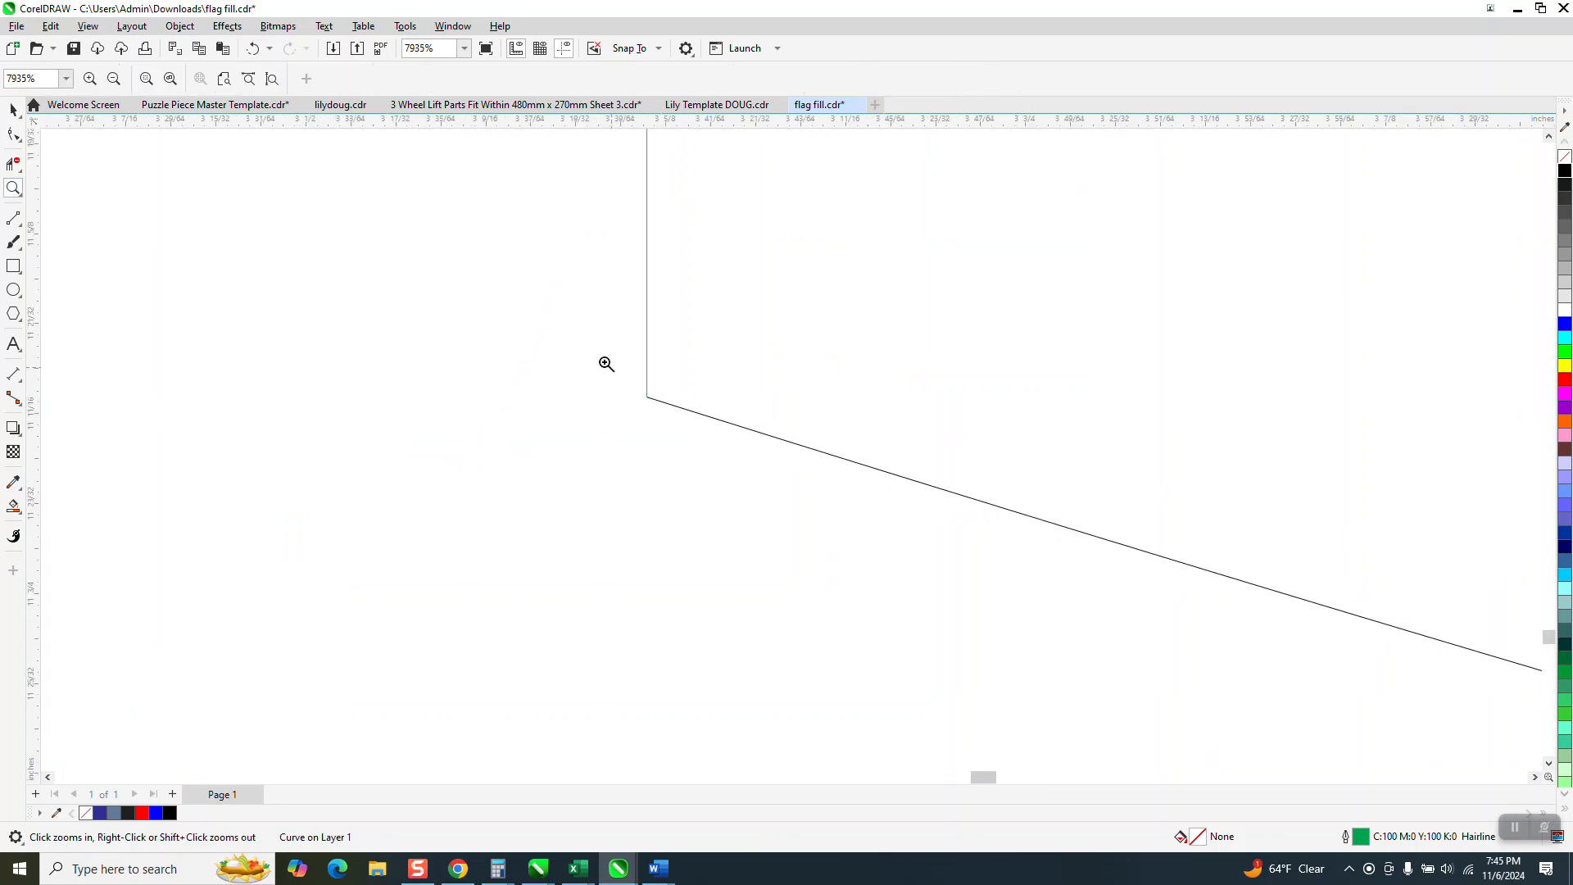
{"action": "scroll", "coordinate": [541, 358], "scroll_direction": "down", "scroll_amount": 8}
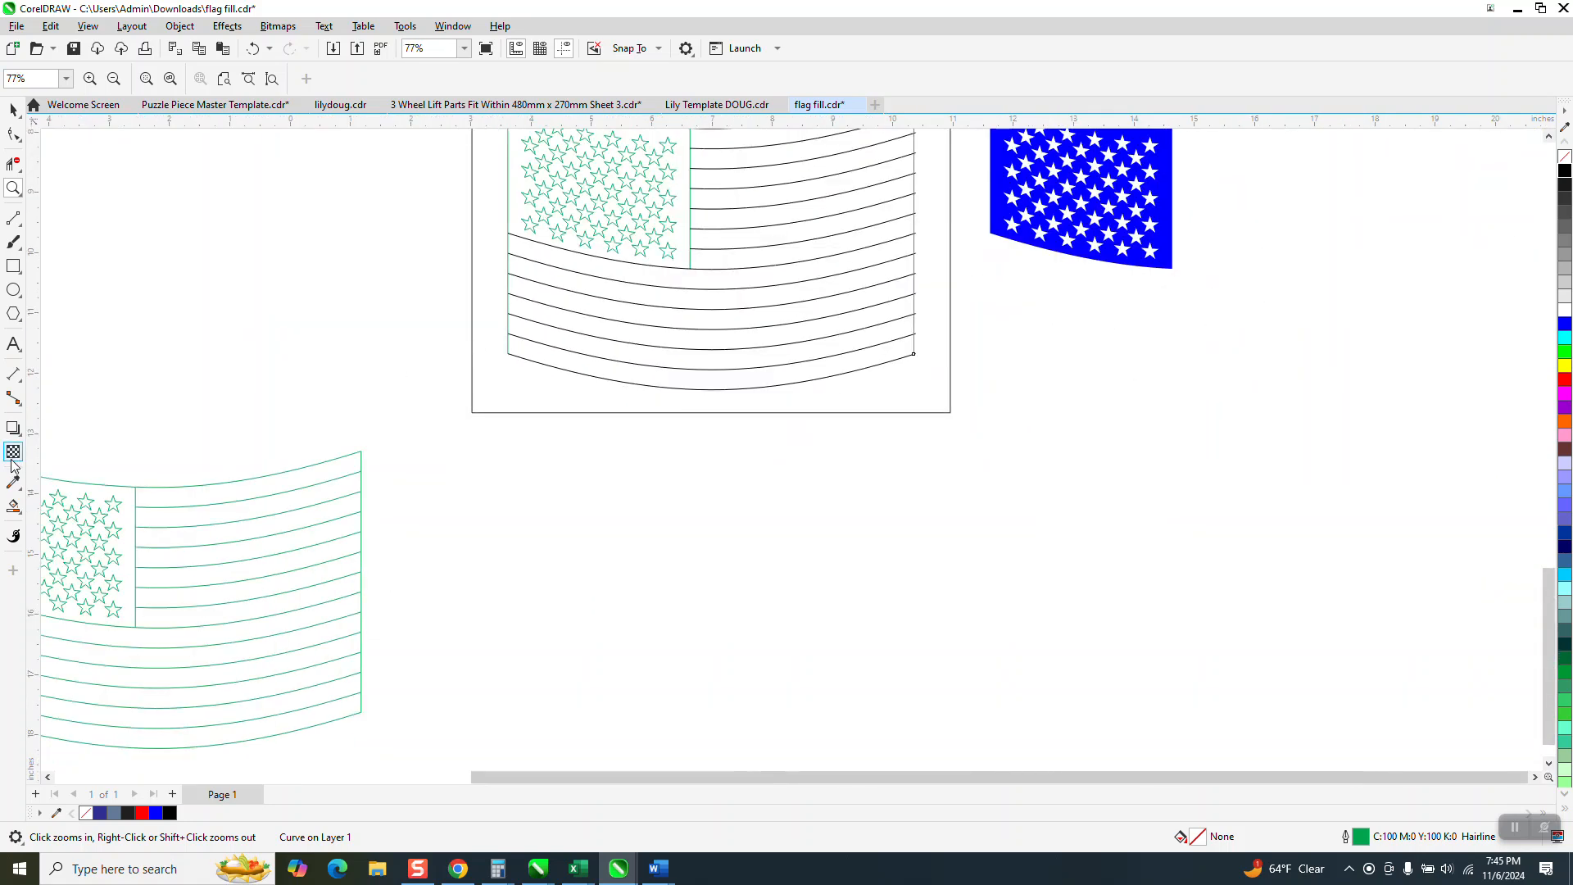
{"action": "left_click", "coordinate": [12, 508]}
{"action": "scroll", "coordinate": [462, 629], "scroll_direction": "down", "scroll_amount": 1}
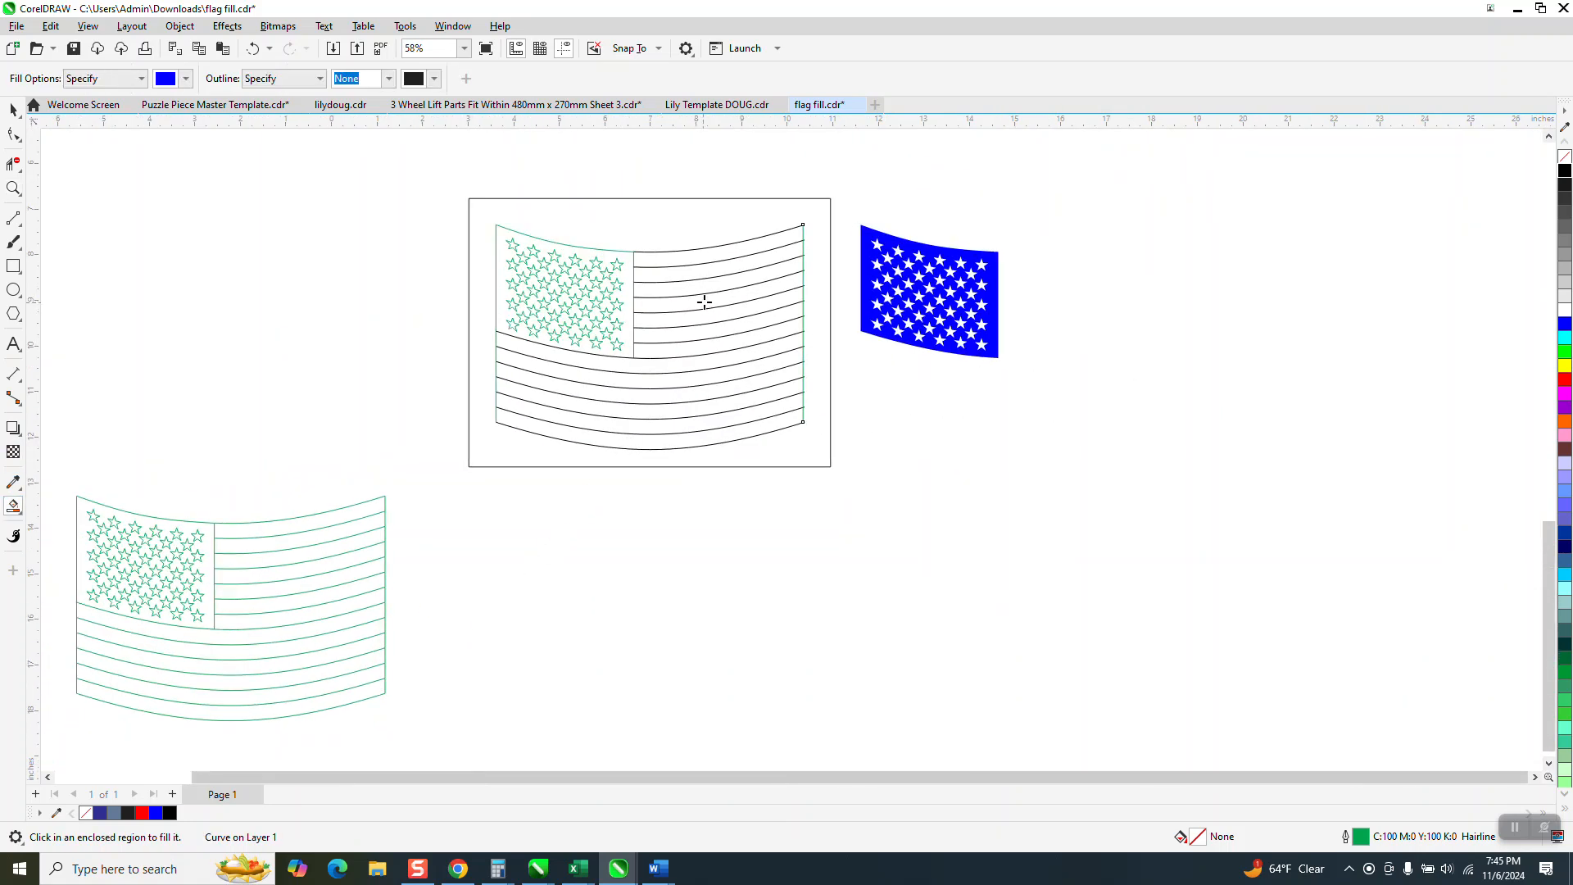
{"action": "left_click", "coordinate": [704, 256]}
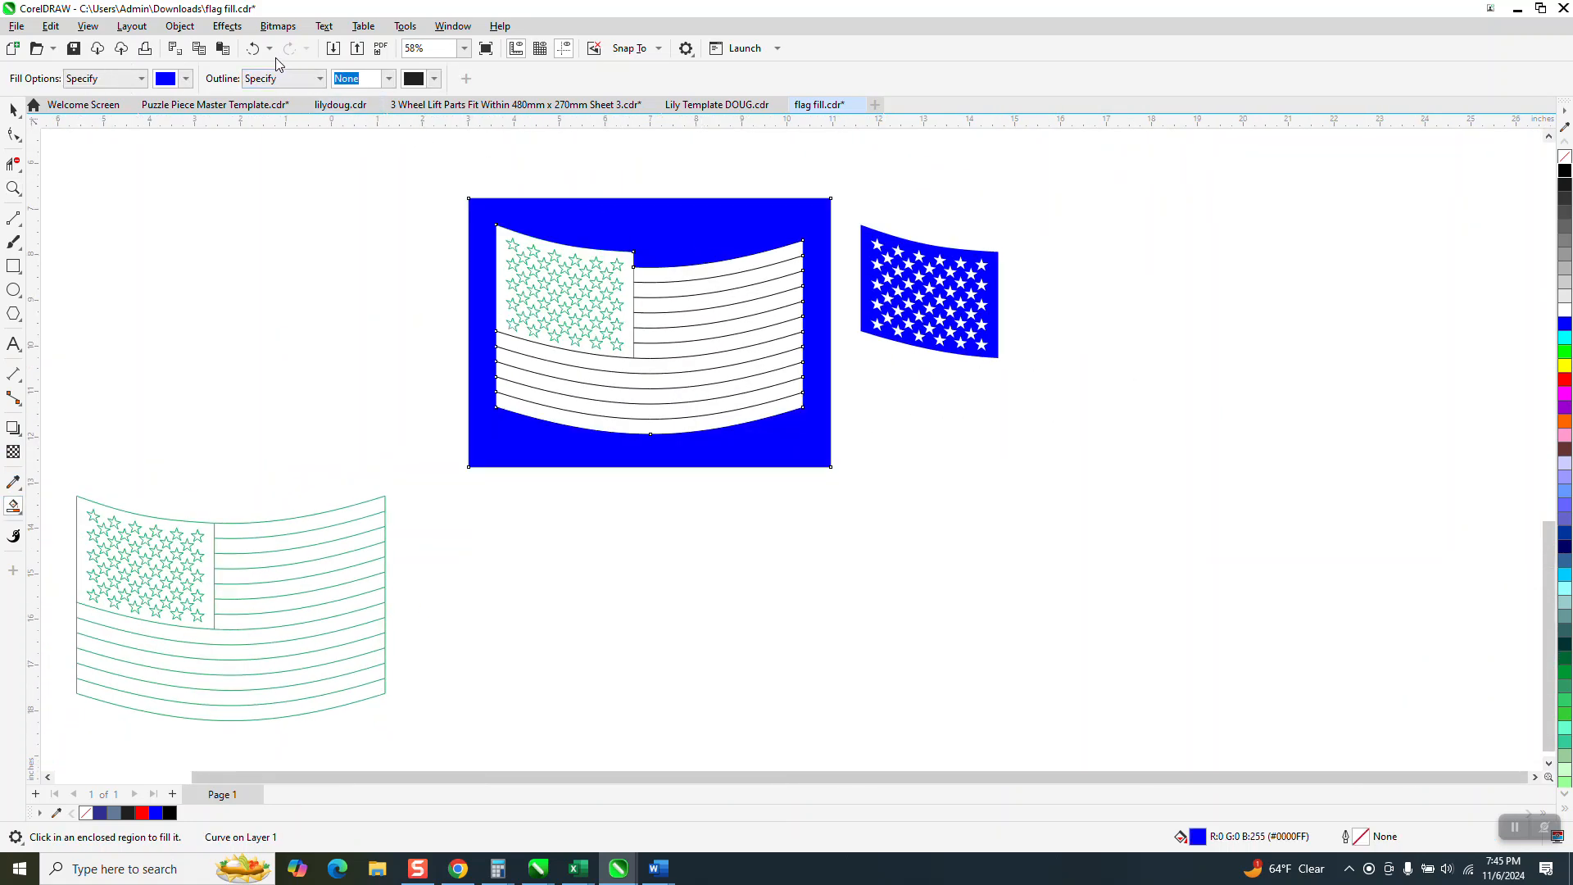
{"action": "left_click", "coordinate": [253, 49]}
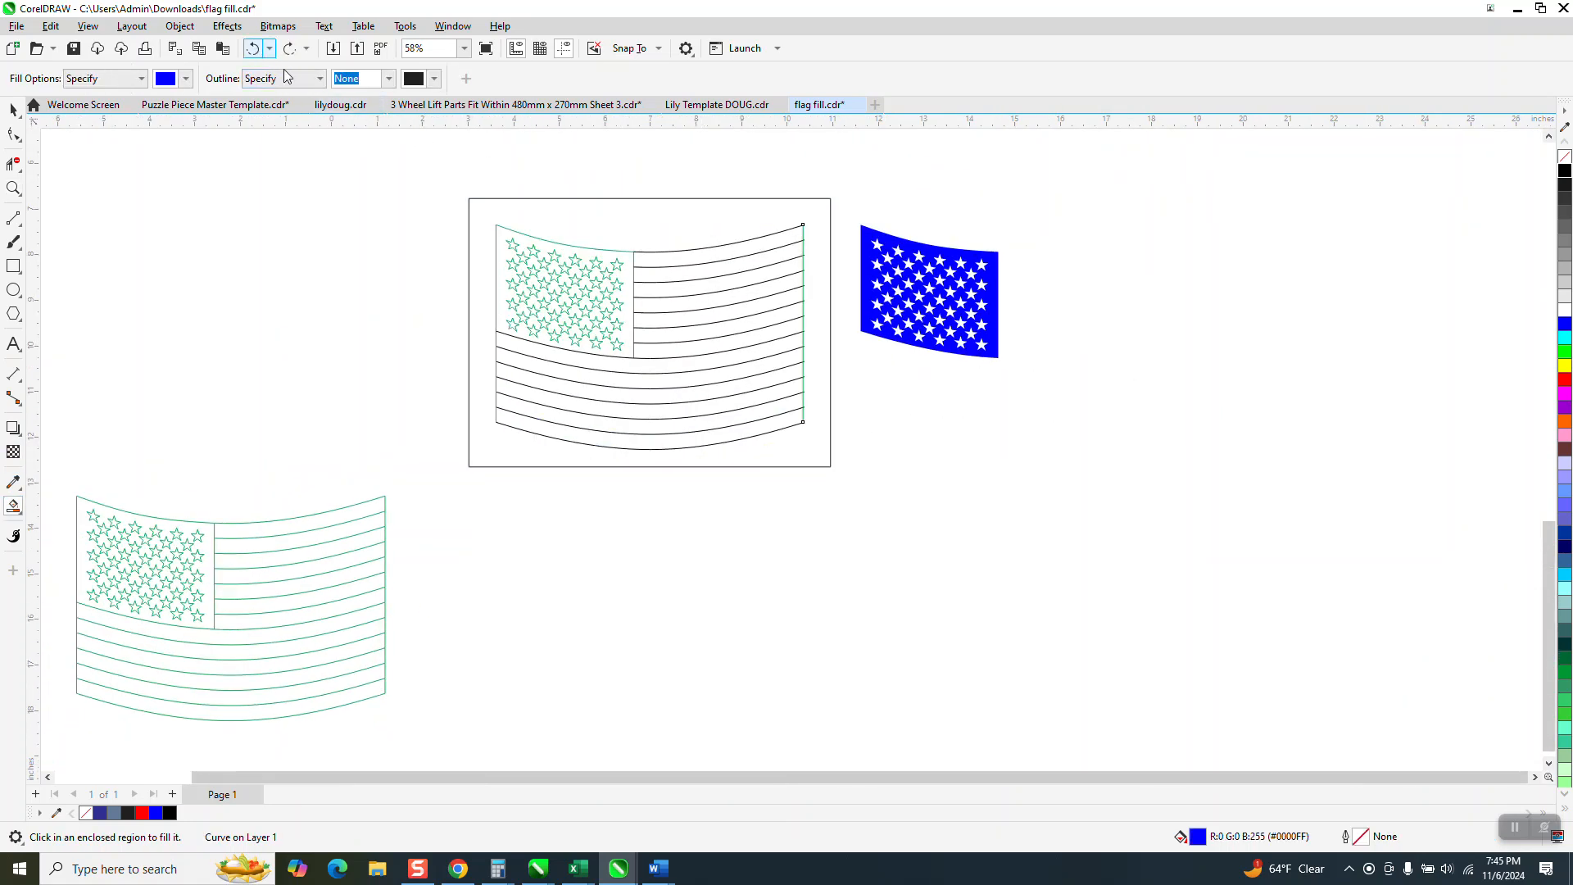
- Draw a slanted line about 6.06 inches tall across all stripes and test-fill stripe sections on both sides of it with blue
{"action": "left_click", "coordinate": [13, 219]}
{"action": "left_click_drag", "start_coordinate": [702, 217], "coordinate": [683, 492]}
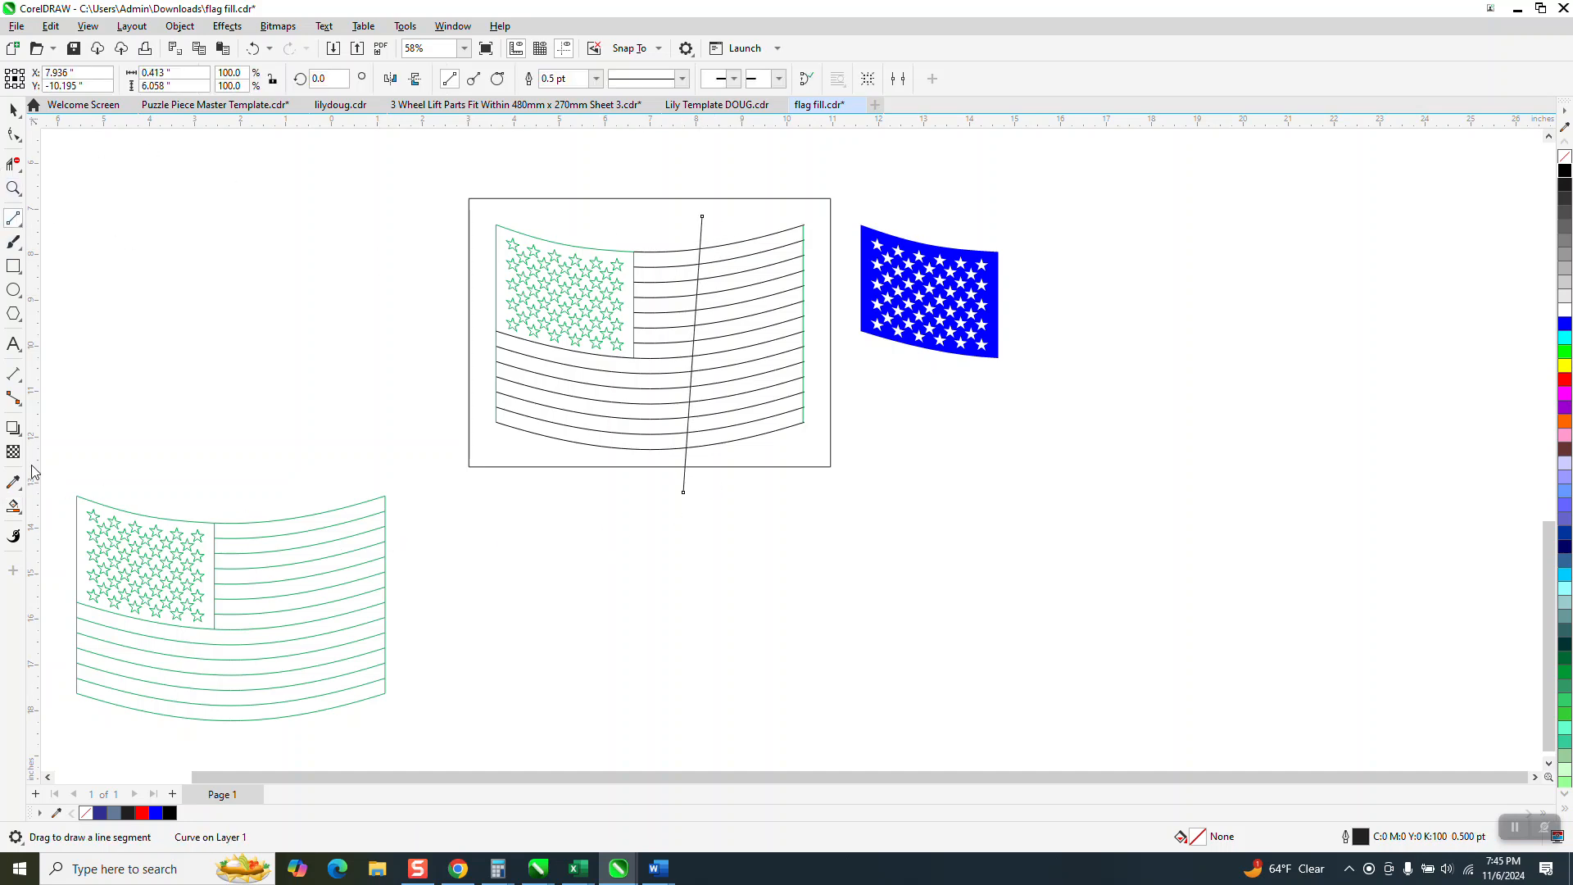
{"action": "left_click", "coordinate": [13, 507]}
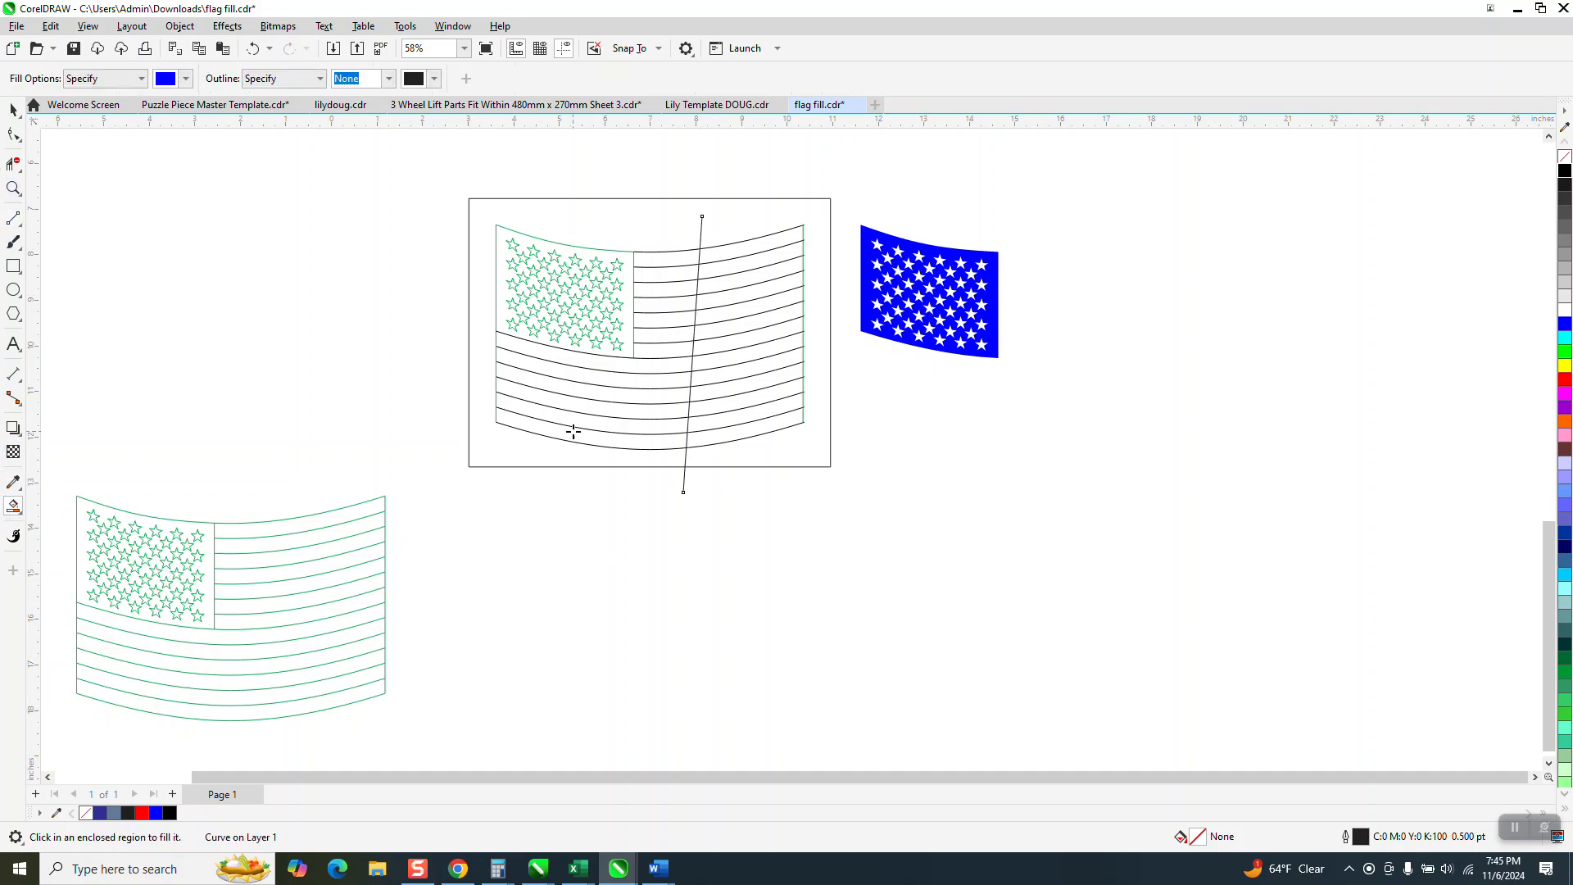
{"action": "left_click", "coordinate": [653, 443]}
{"action": "left_click", "coordinate": [665, 412]}
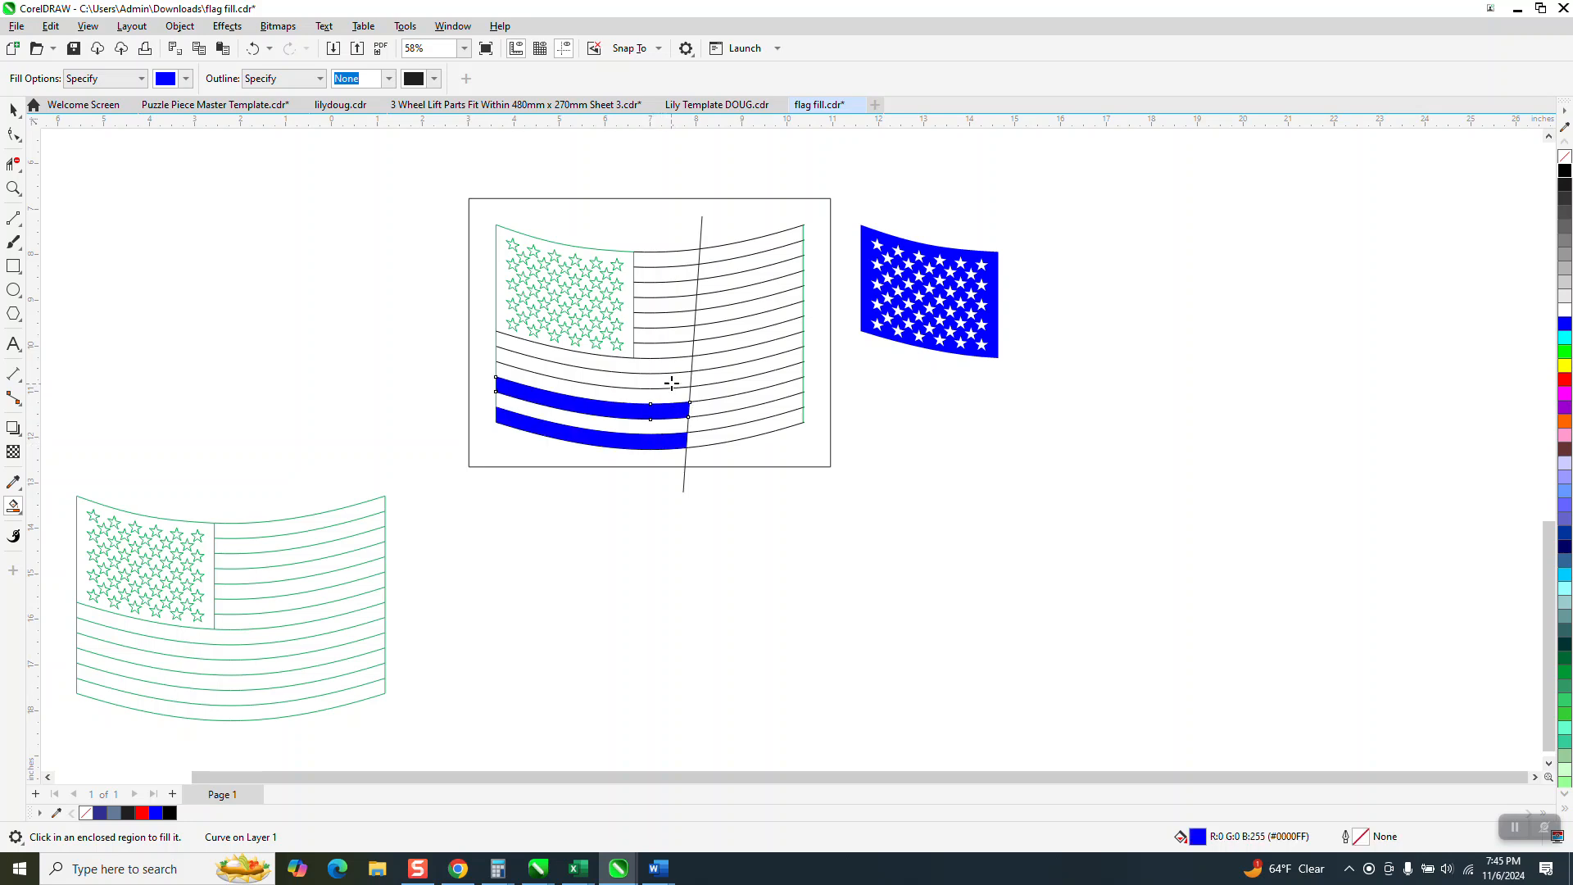
{"action": "left_click", "coordinate": [672, 368]}
{"action": "left_click", "coordinate": [668, 305]}
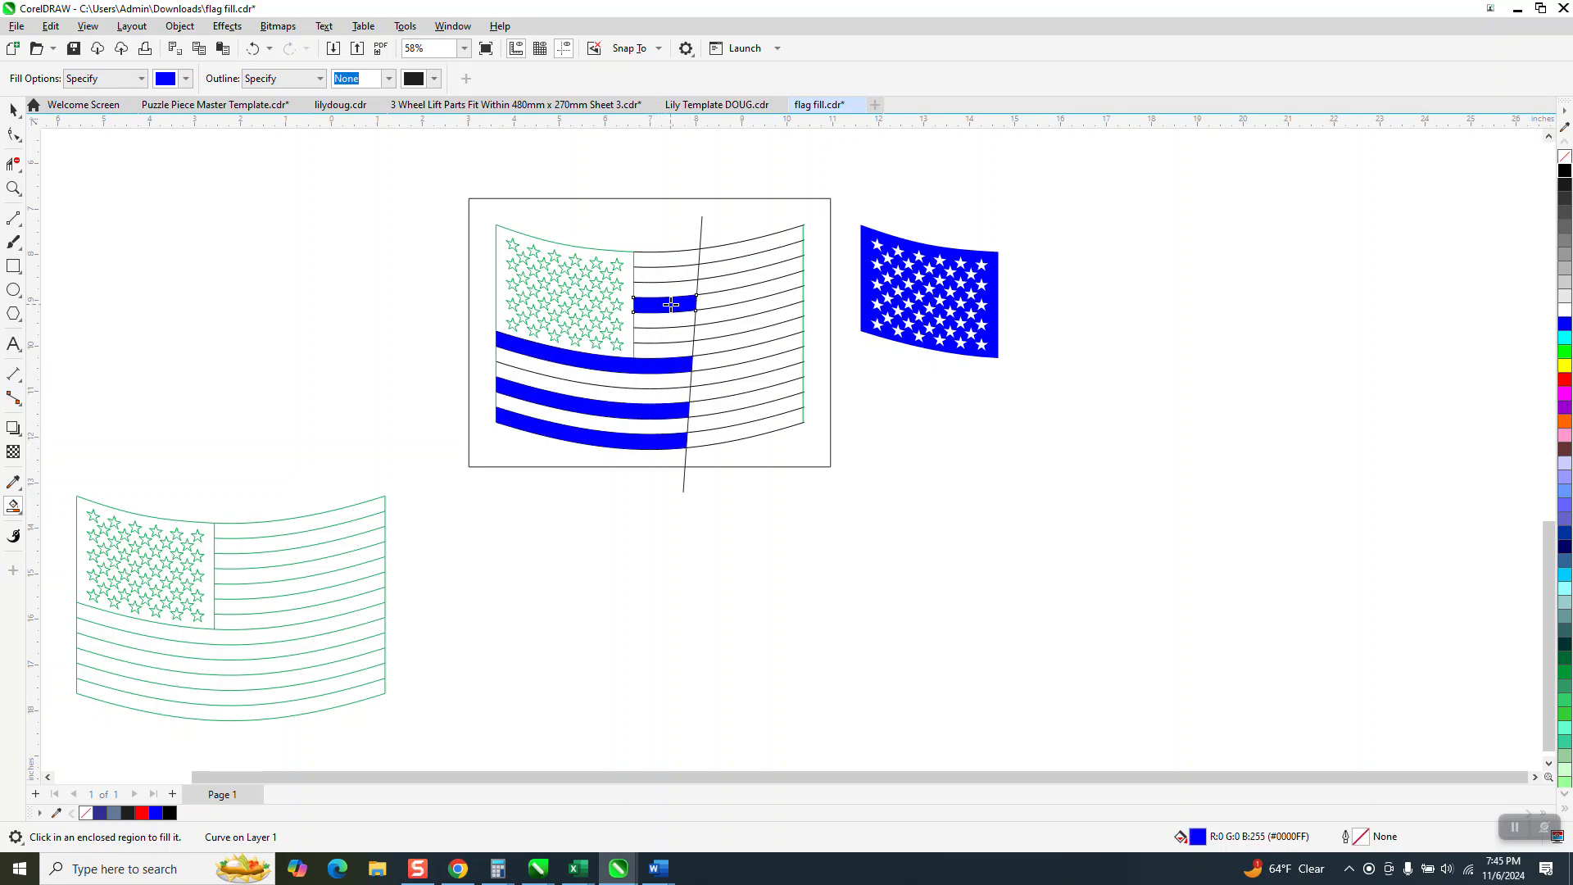
{"action": "left_click", "coordinate": [748, 280]}
{"action": "left_click", "coordinate": [748, 336]}
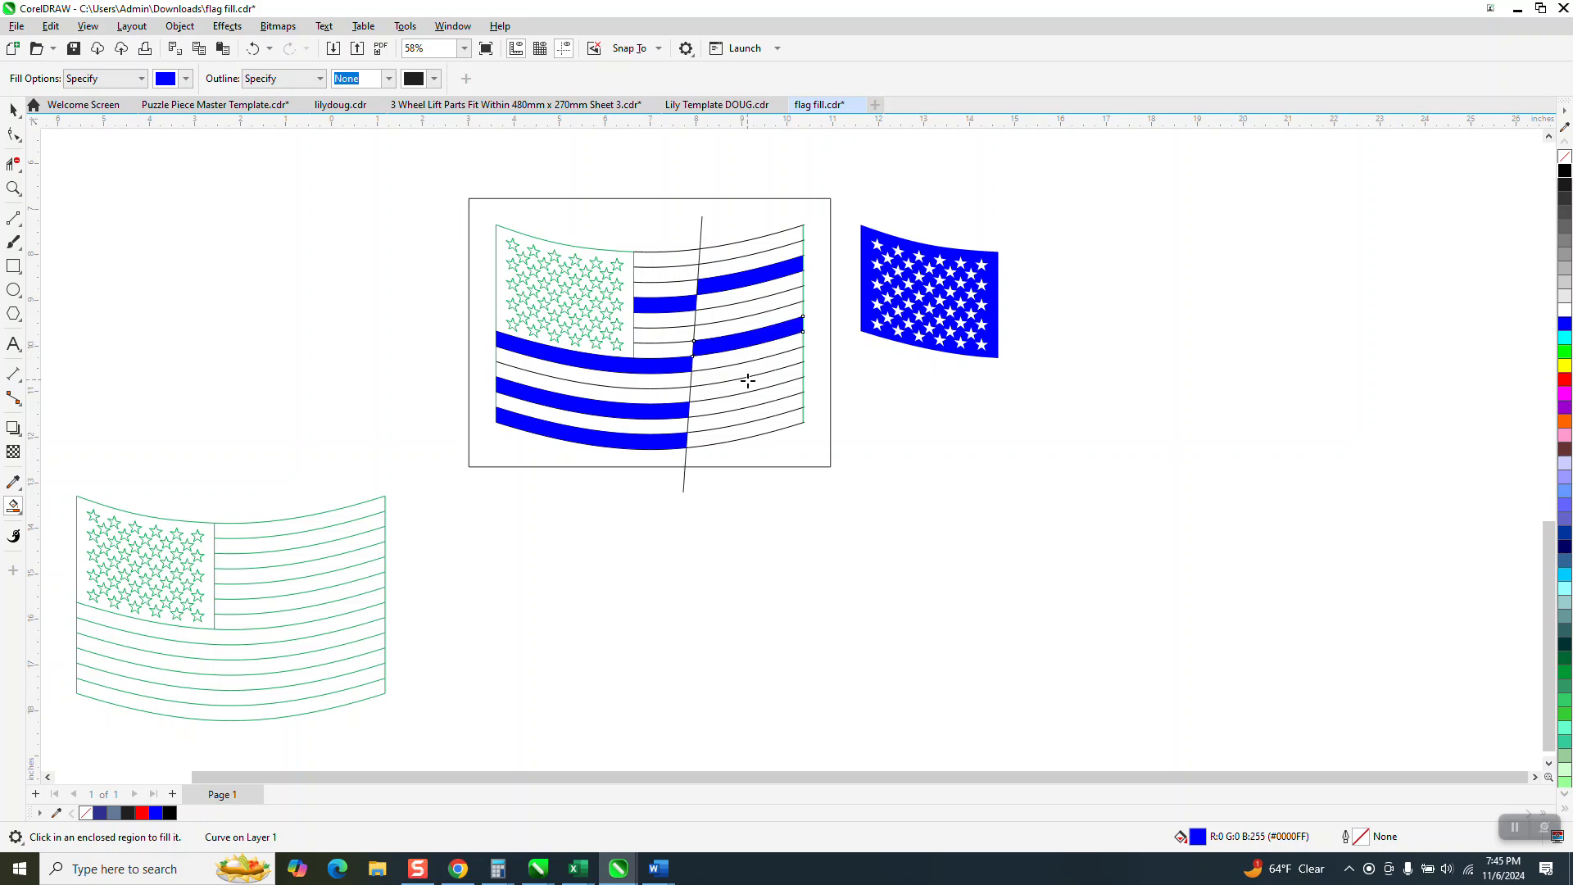
{"action": "left_click", "coordinate": [748, 381]}
- Undo the blue stripe fills, and try filling the bottom stripe's section between the slanted line and the right edge, undoing it
{"action": "left_click", "coordinate": [254, 49]}
{"action": "left_click", "coordinate": [254, 49]}
{"action": "left_click", "coordinate": [254, 49]}
{"action": "left_click", "coordinate": [253, 49]}
{"action": "left_click", "coordinate": [250, 49]}
{"action": "left_click", "coordinate": [250, 49]}
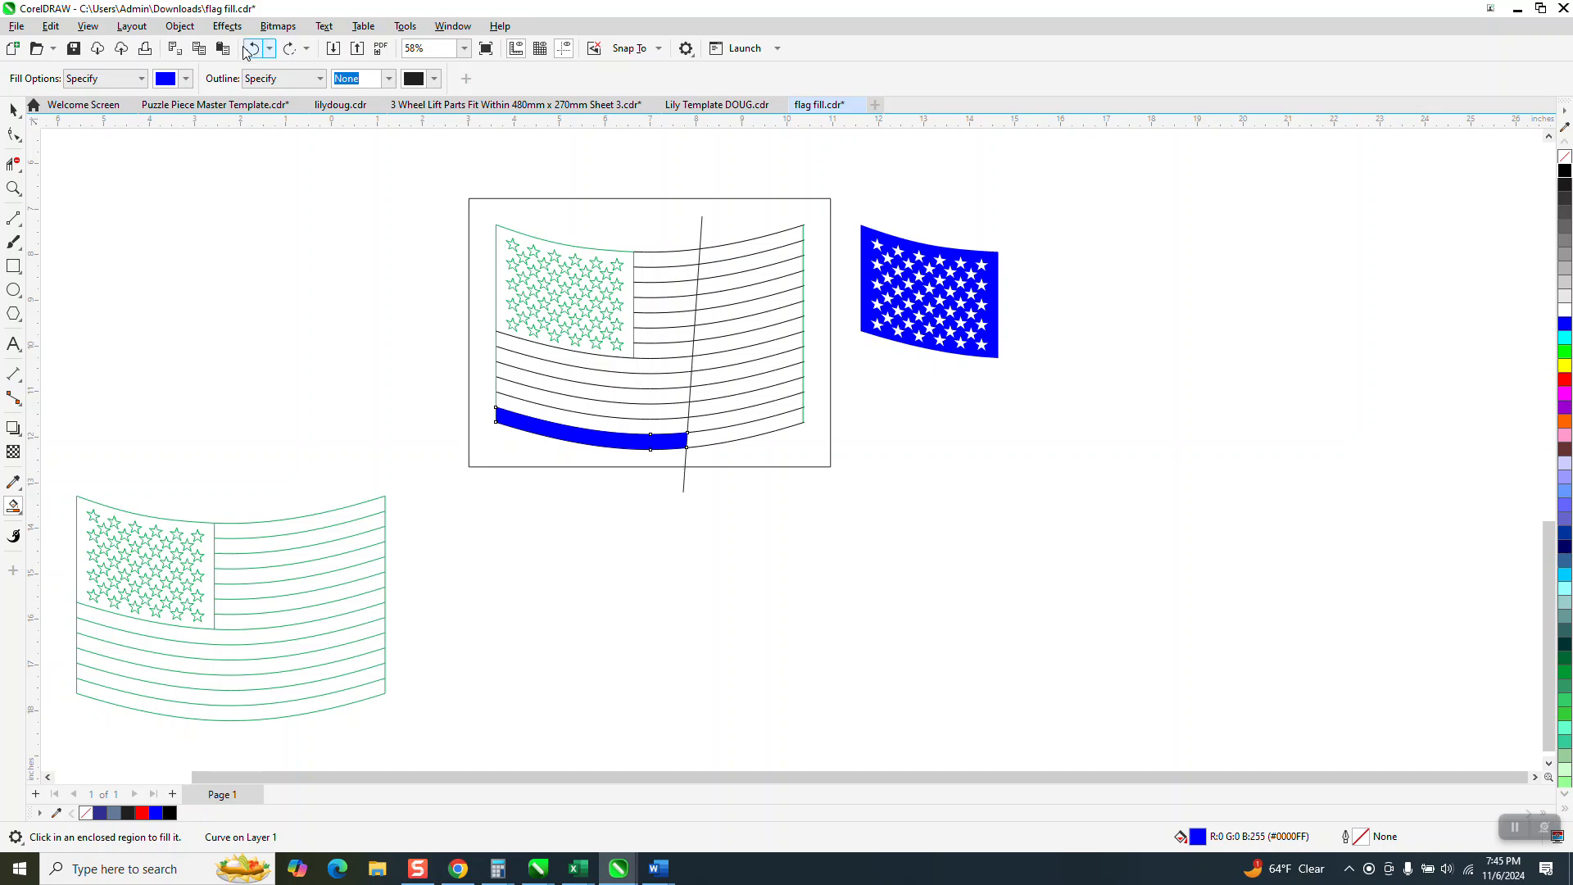
{"action": "left_click", "coordinate": [252, 50]}
{"action": "left_click", "coordinate": [714, 440]}
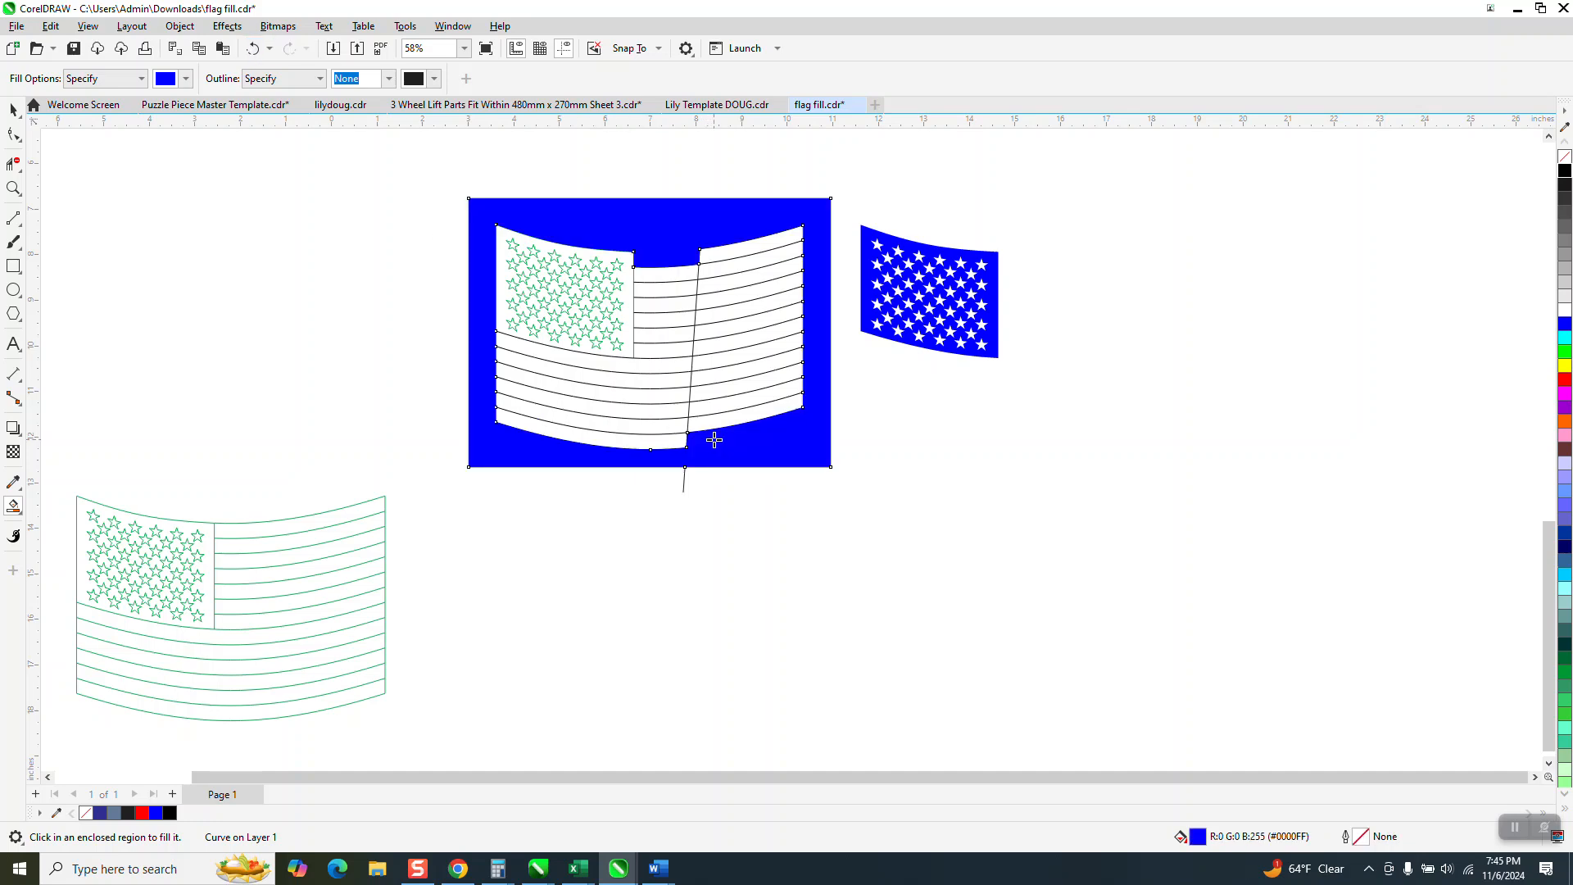
{"action": "left_click", "coordinate": [252, 49]}
- Extend the lower end of the flag's right edge line straight down past the bottom stripe line
{"action": "left_click", "coordinate": [13, 188]}
{"action": "left_click_drag", "start_coordinate": [793, 413], "coordinate": [834, 442]}
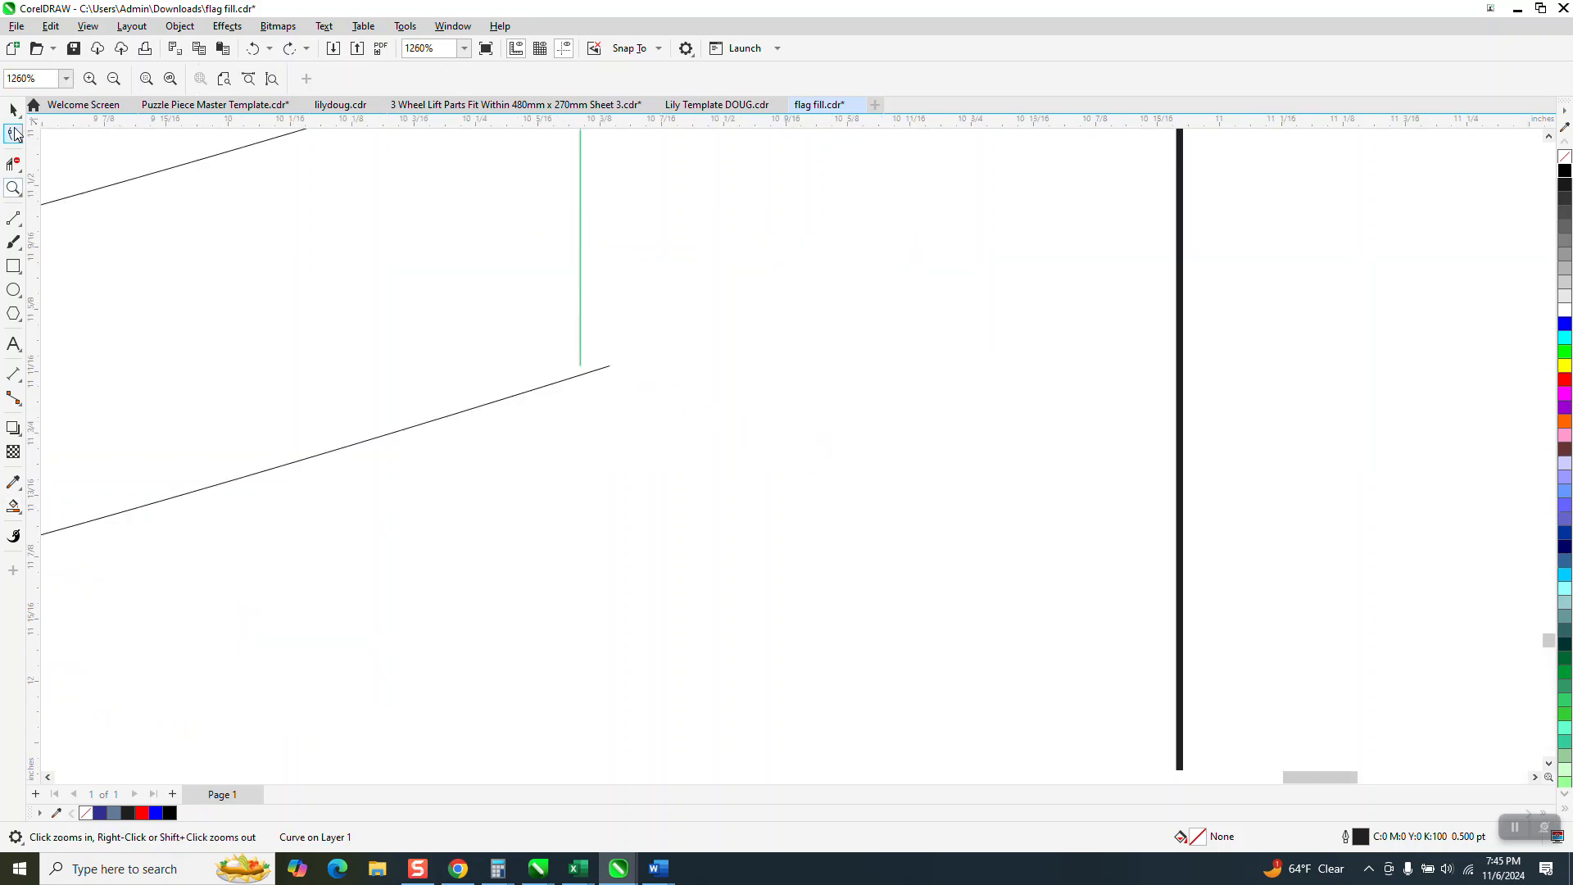
{"action": "left_click", "coordinate": [14, 135]}
{"action": "left_click", "coordinate": [579, 363]}
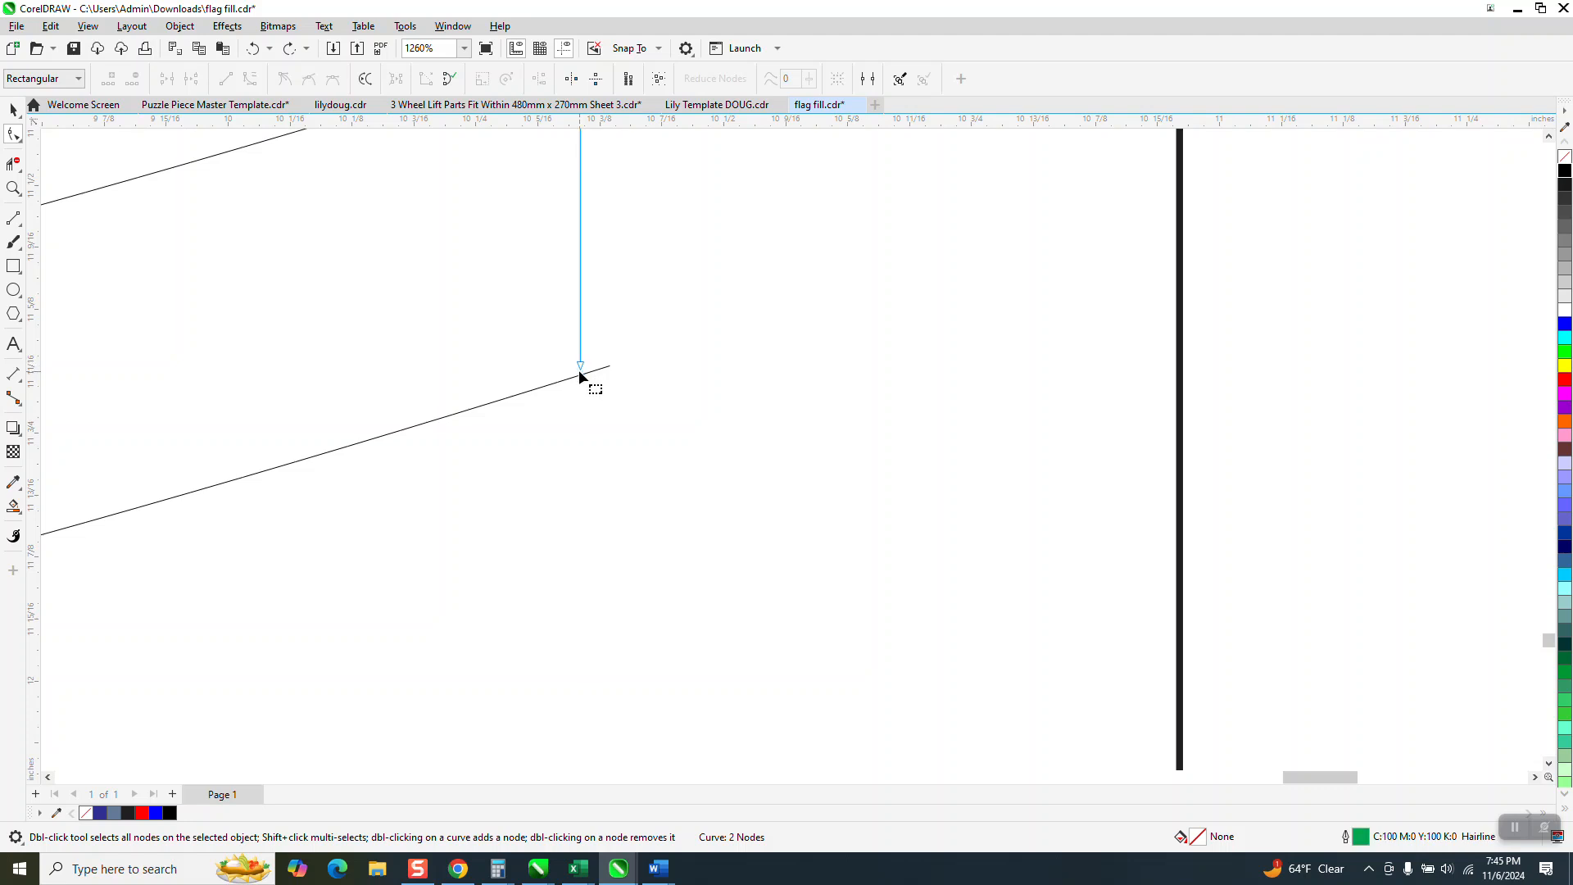
{"action": "left_click", "coordinate": [580, 366]}
{"action": "left_click_drag", "start_coordinate": [583, 369], "coordinate": [600, 432]}
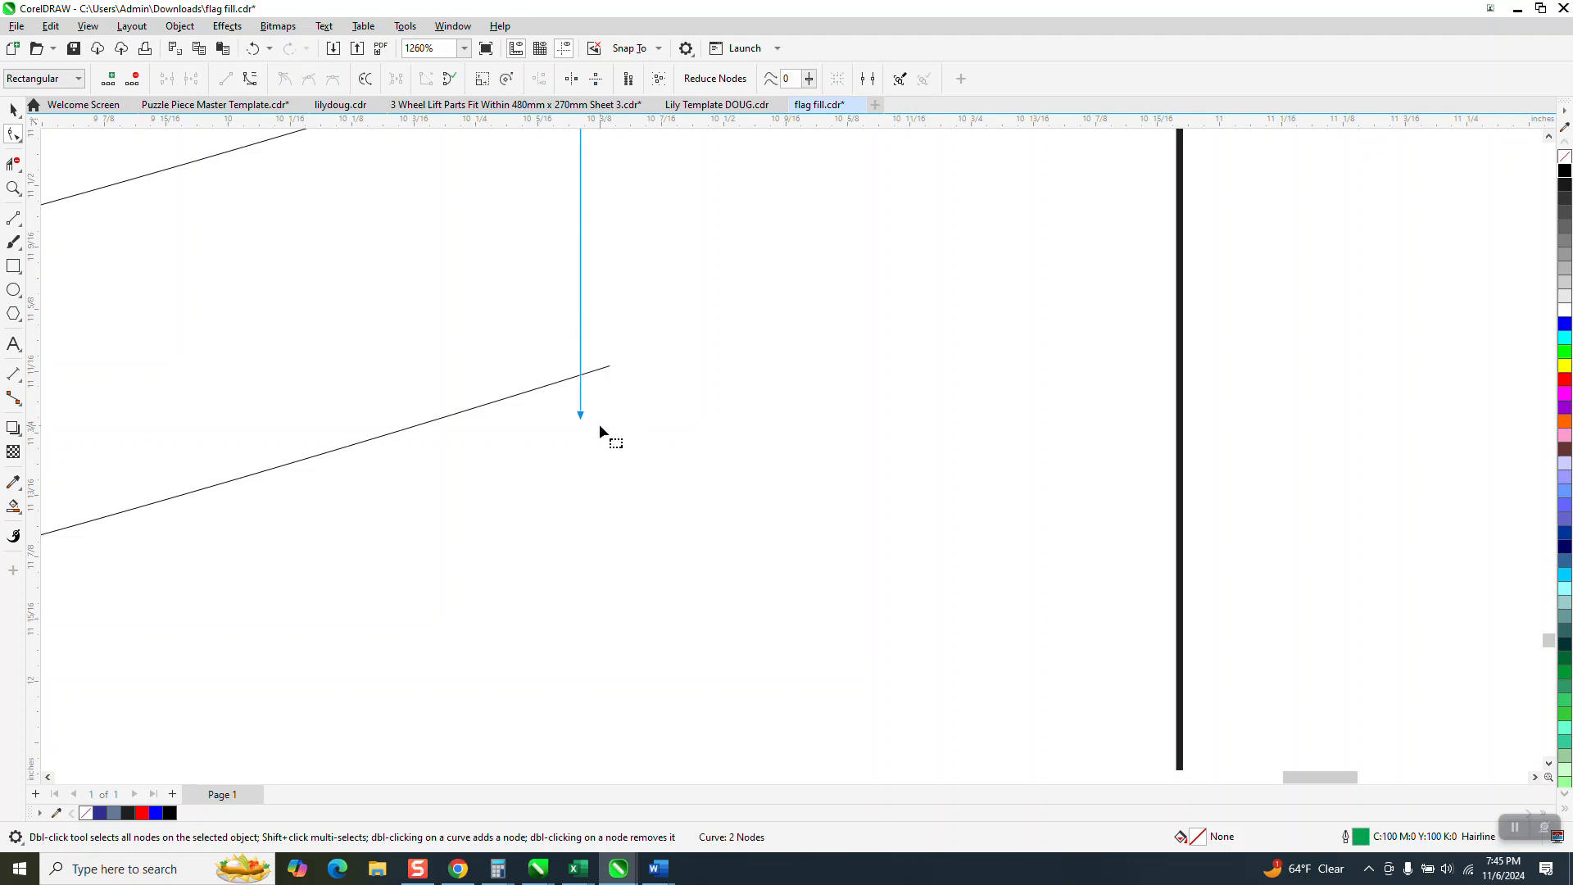
{"action": "scroll", "coordinate": [600, 428], "scroll_direction": "down", "scroll_amount": 10}
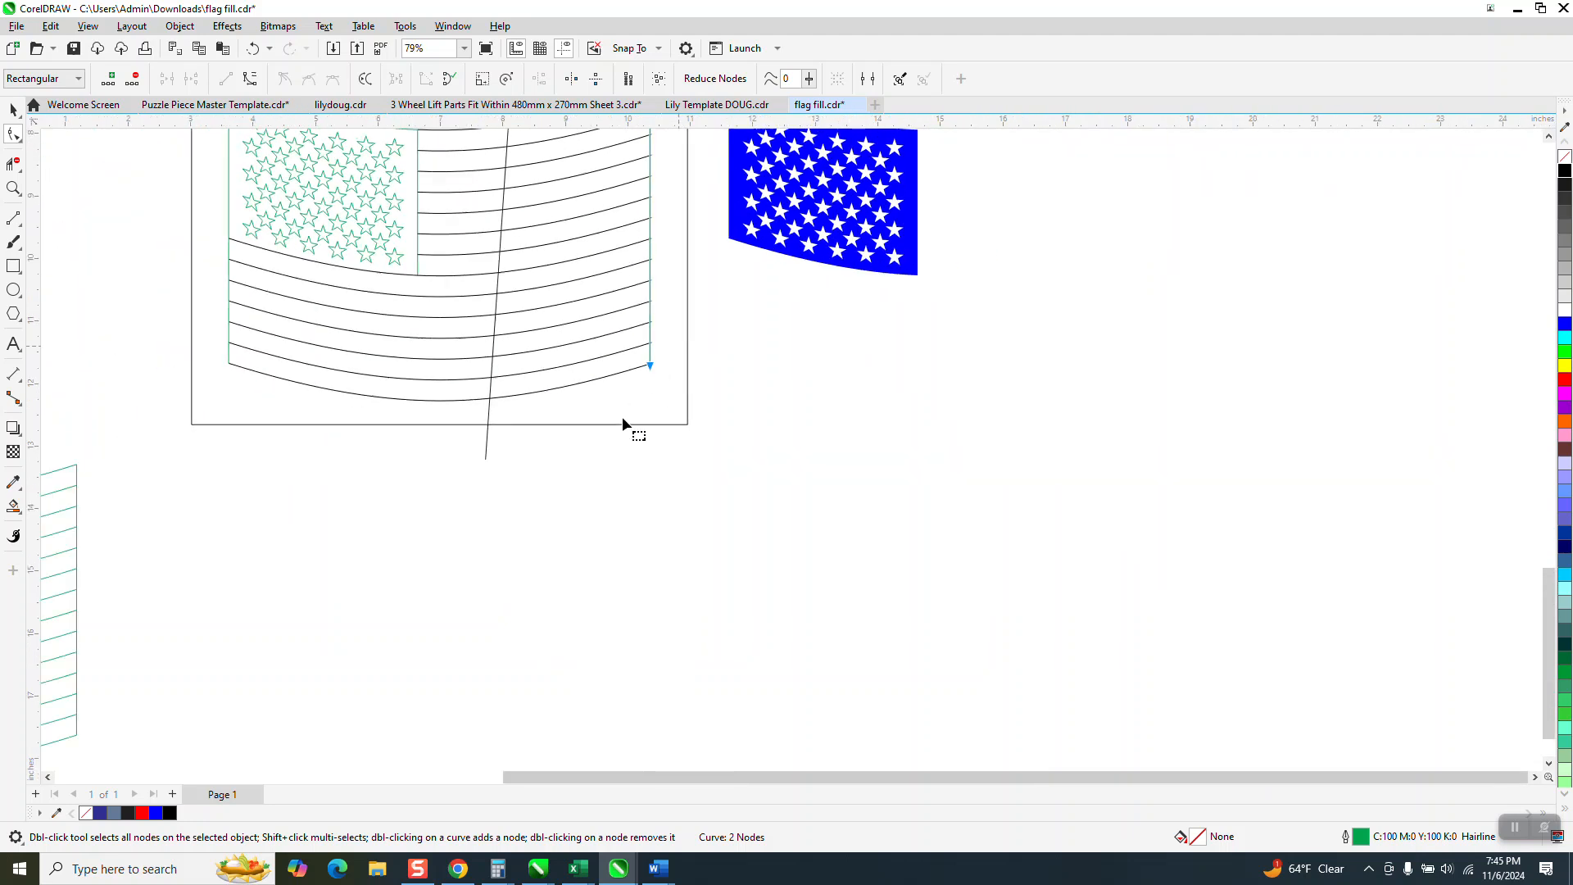
- Test-fill two lower stripe sections between the slanted line and the right edge with blue, and undo both fills
{"action": "left_click", "coordinate": [15, 508]}
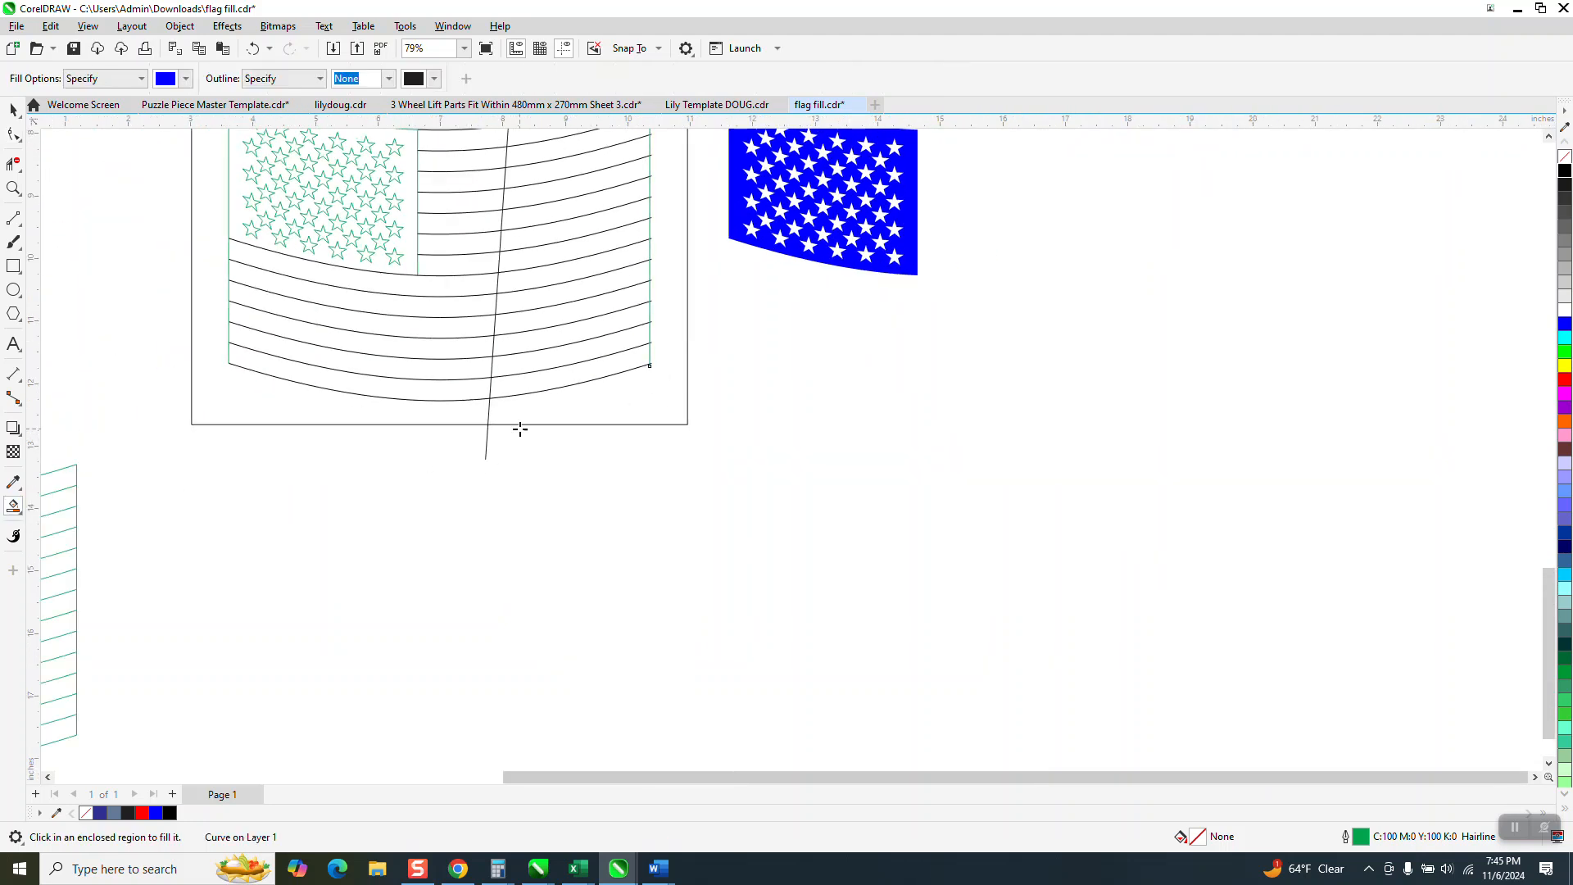
{"action": "left_click", "coordinate": [546, 385]}
{"action": "left_click", "coordinate": [557, 338]}
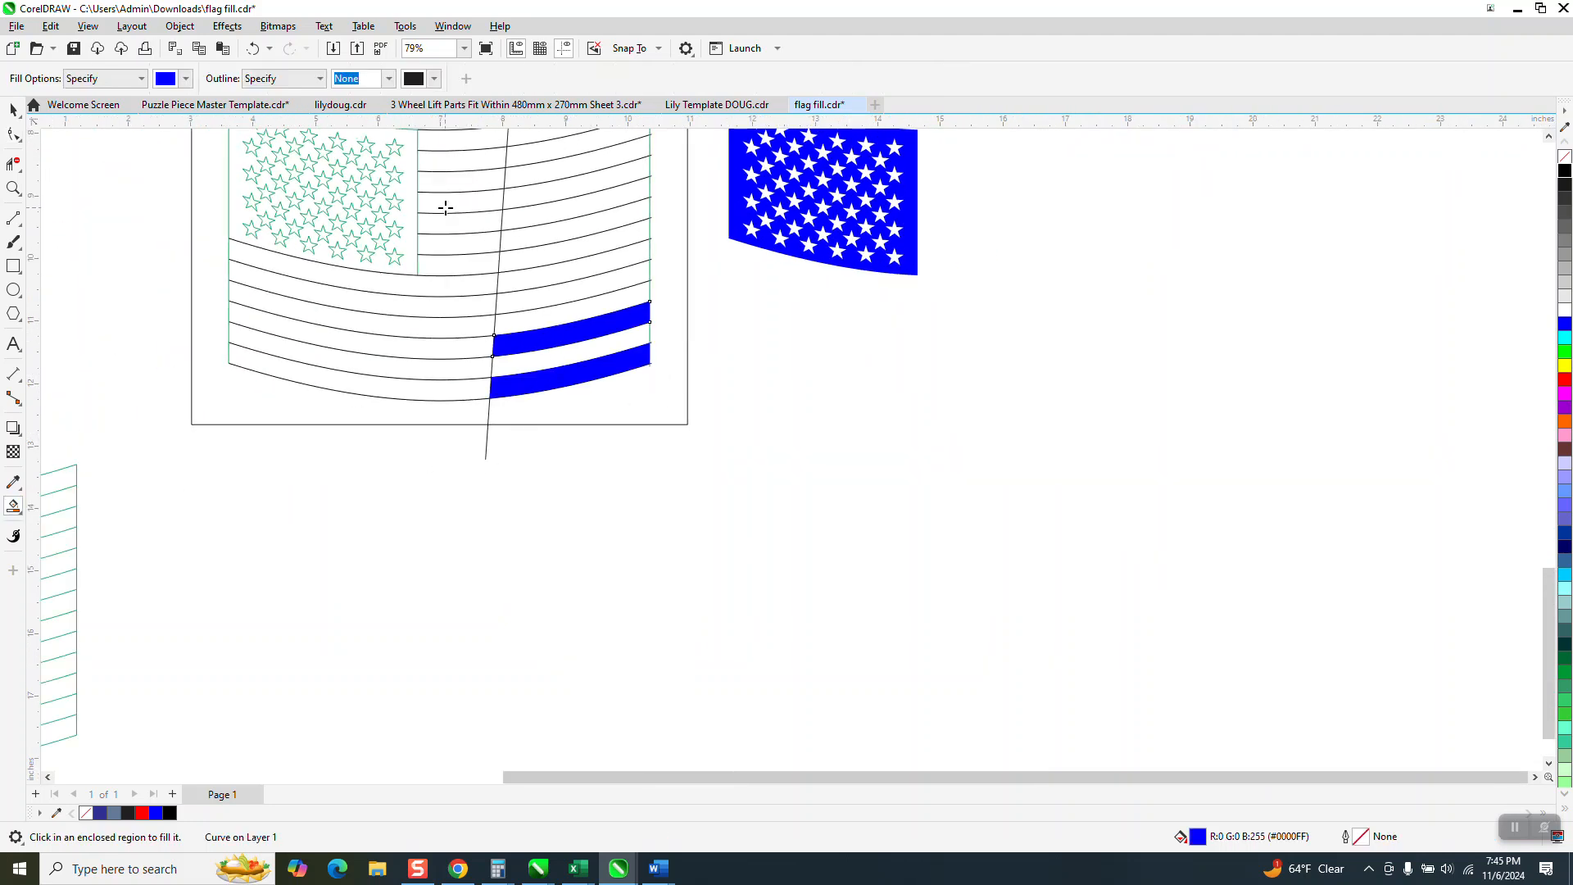
{"action": "left_click", "coordinate": [253, 48]}
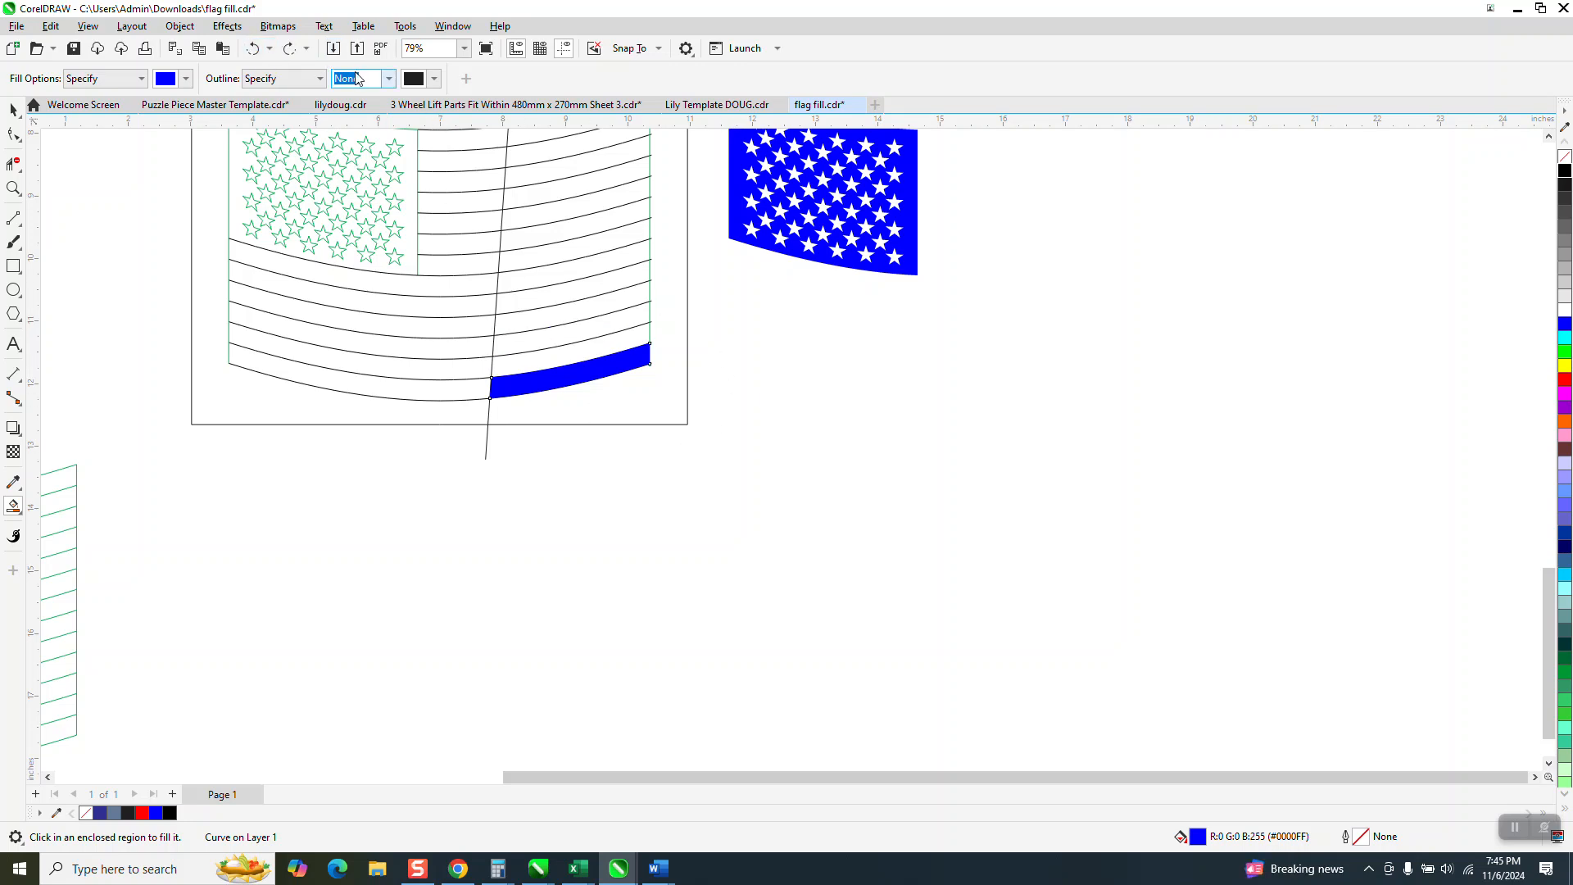
{"action": "left_click", "coordinate": [253, 48]}
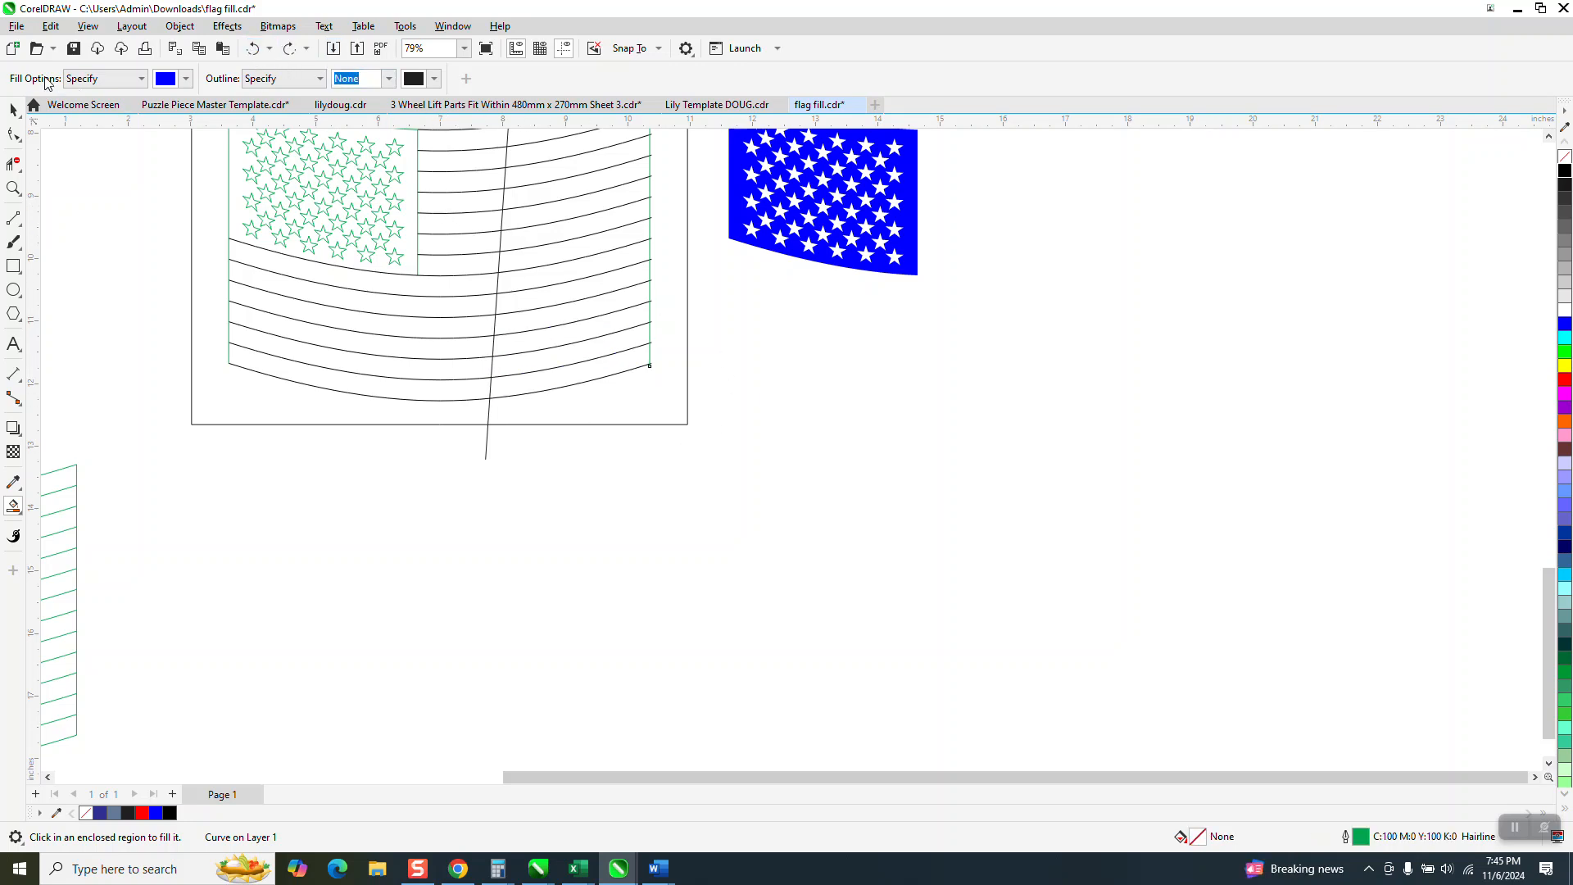
- Delete the slanted line crossing the stripes
{"action": "left_click", "coordinate": [13, 109]}
{"action": "left_click", "coordinate": [507, 166]}
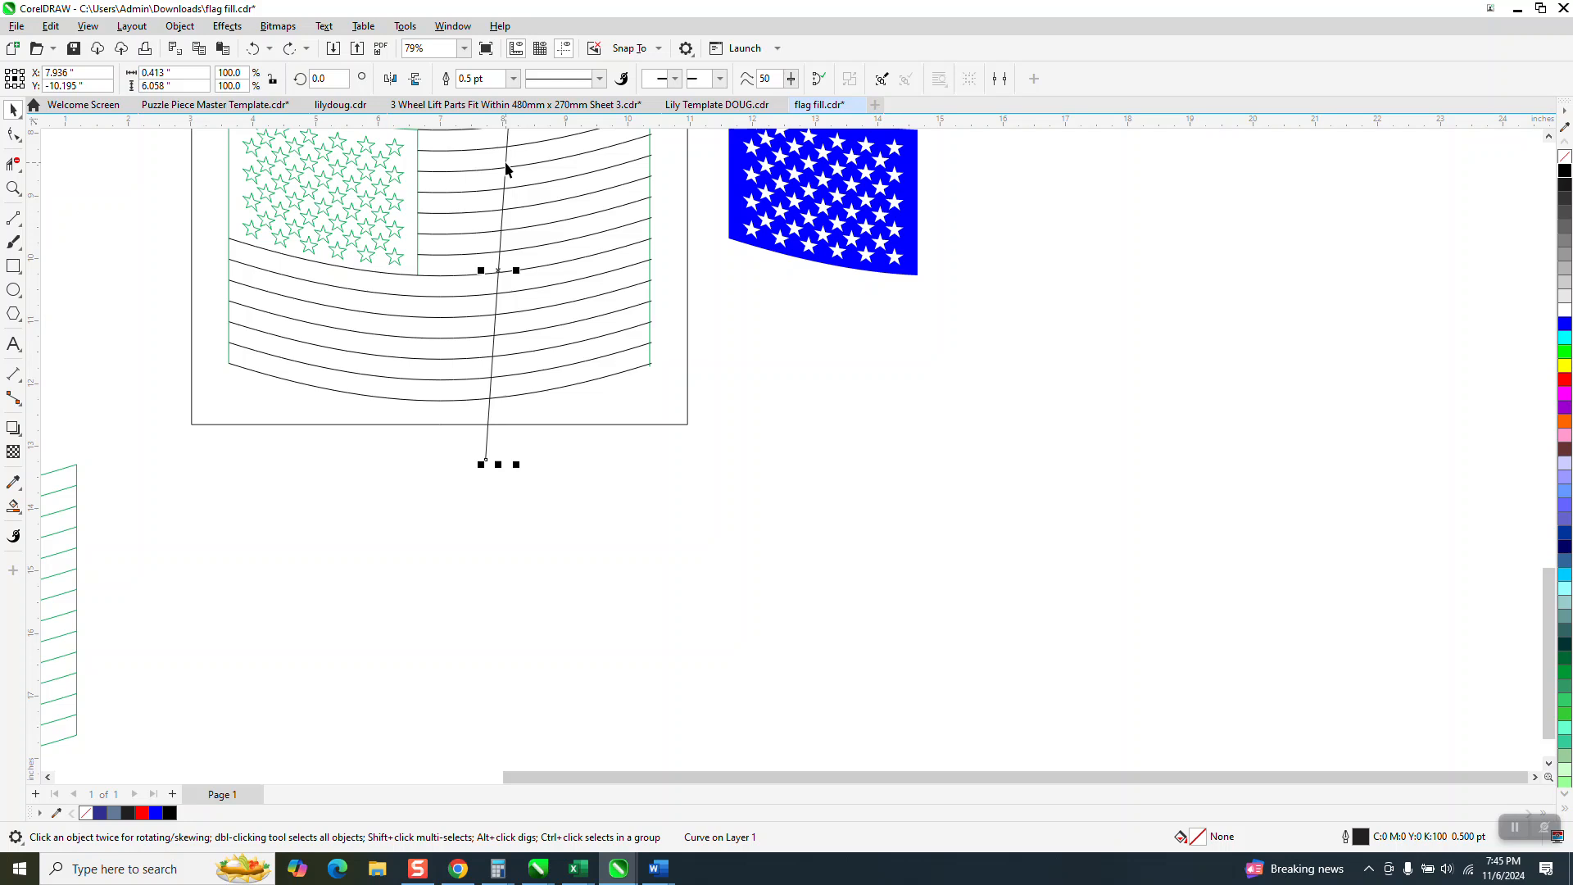
{"action": "key", "text": "Delete"}
- Set the nudge distance to 8 inches and nudge the blue star field 8 inches left and back right
{"action": "scroll", "coordinate": [590, 340], "scroll_direction": "down", "scroll_amount": 3}
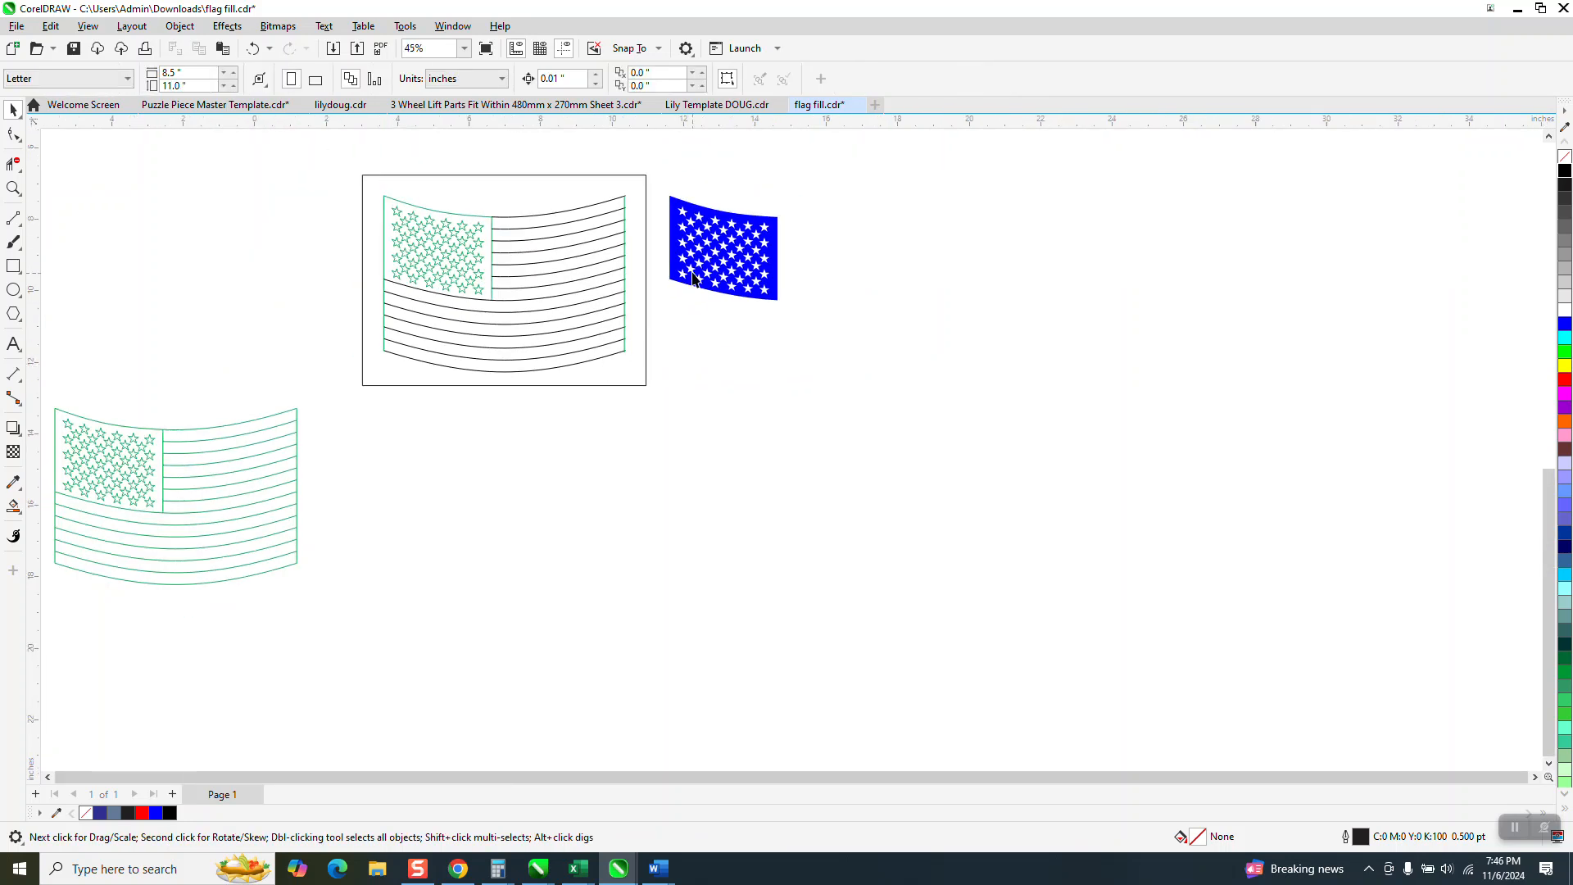
{"action": "left_click_drag", "start_coordinate": [653, 182], "coordinate": [862, 361]}
{"action": "left_click", "coordinate": [870, 240]}
{"action": "left_click_drag", "start_coordinate": [572, 80], "coordinate": [482, 80]}
{"action": "type", "text": "8"}
{"action": "key", "text": "Return"}
{"action": "left_click_drag", "start_coordinate": [834, 355], "coordinate": [834, 355]}
{"action": "key", "text": "Left"}
{"action": "key", "text": "Right"}
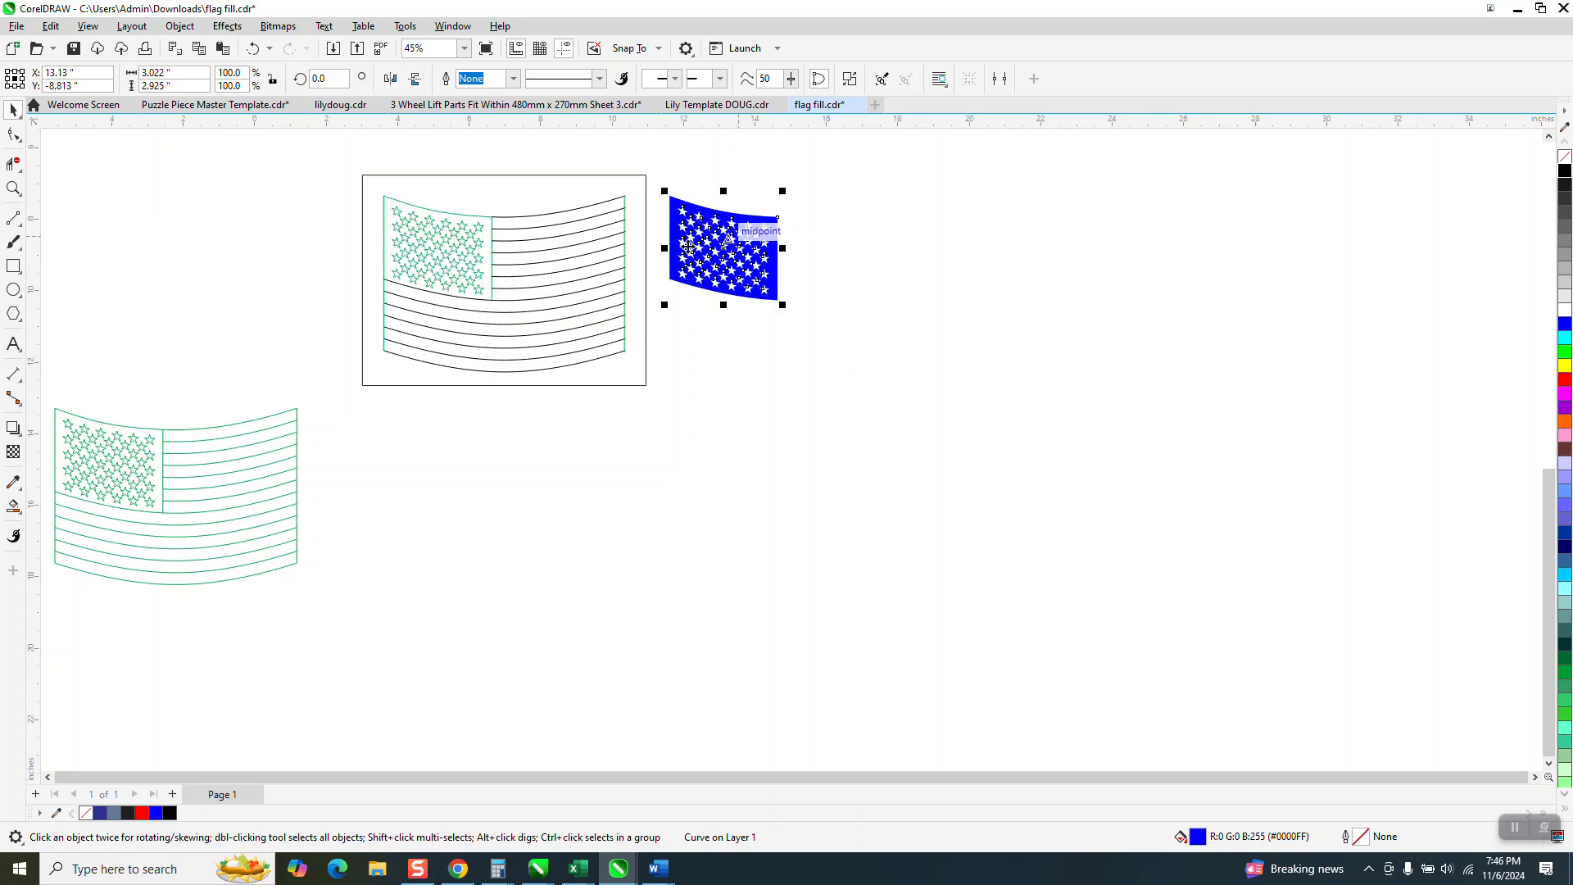
- Set the Smart Fill colour to red, fill the bottom stripe and the third stripe from the bottom, and nudge each 8 inches right
{"action": "left_click", "coordinate": [16, 512]}
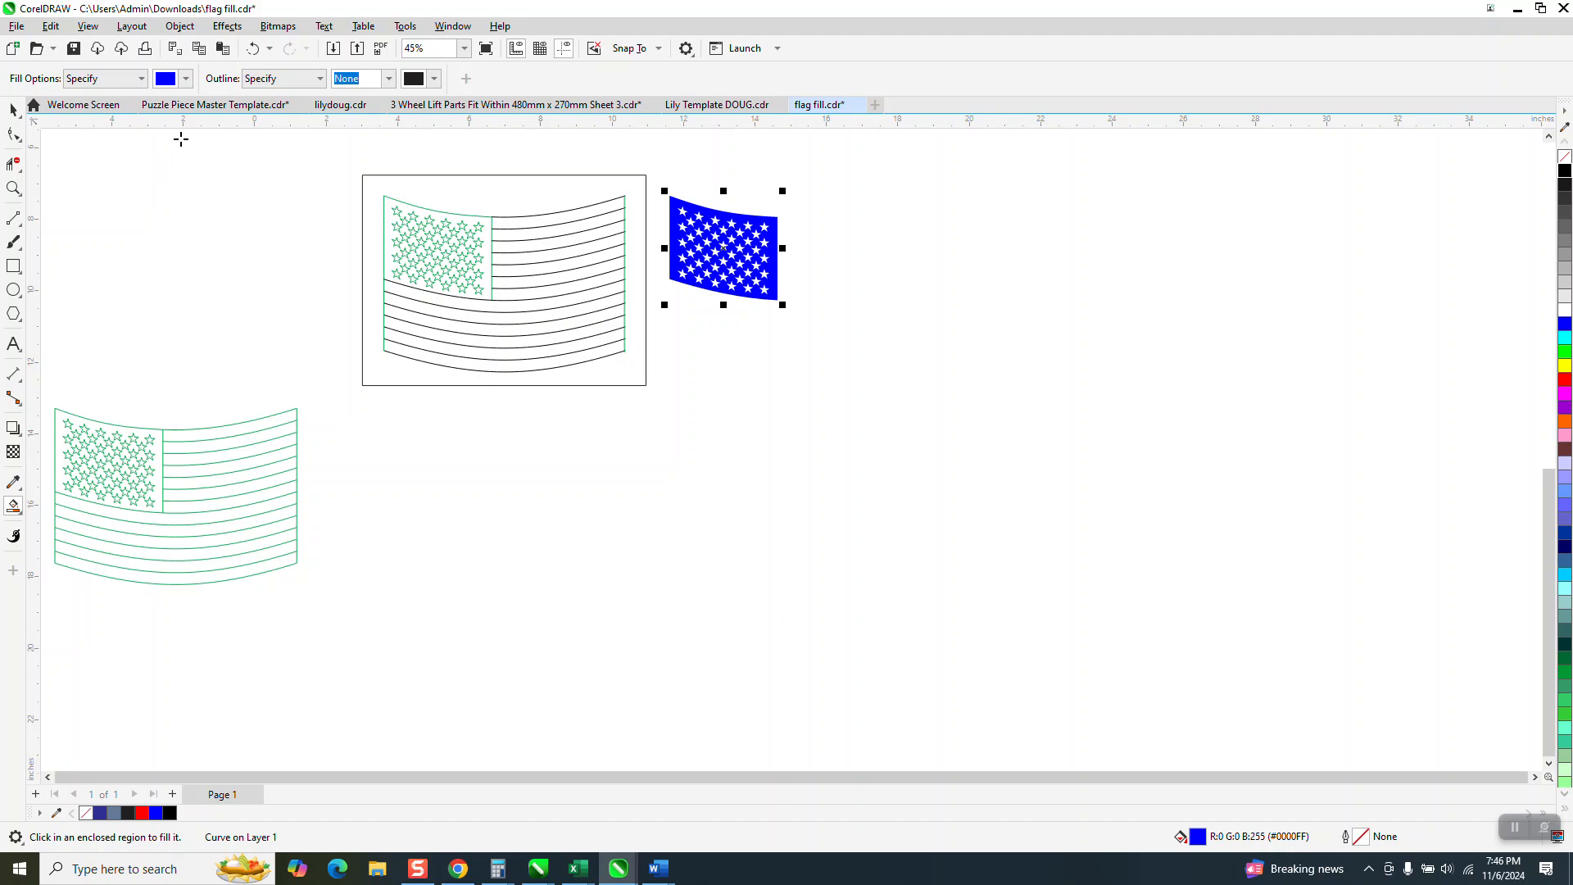
{"action": "left_click", "coordinate": [190, 80]}
{"action": "left_click", "coordinate": [315, 181]}
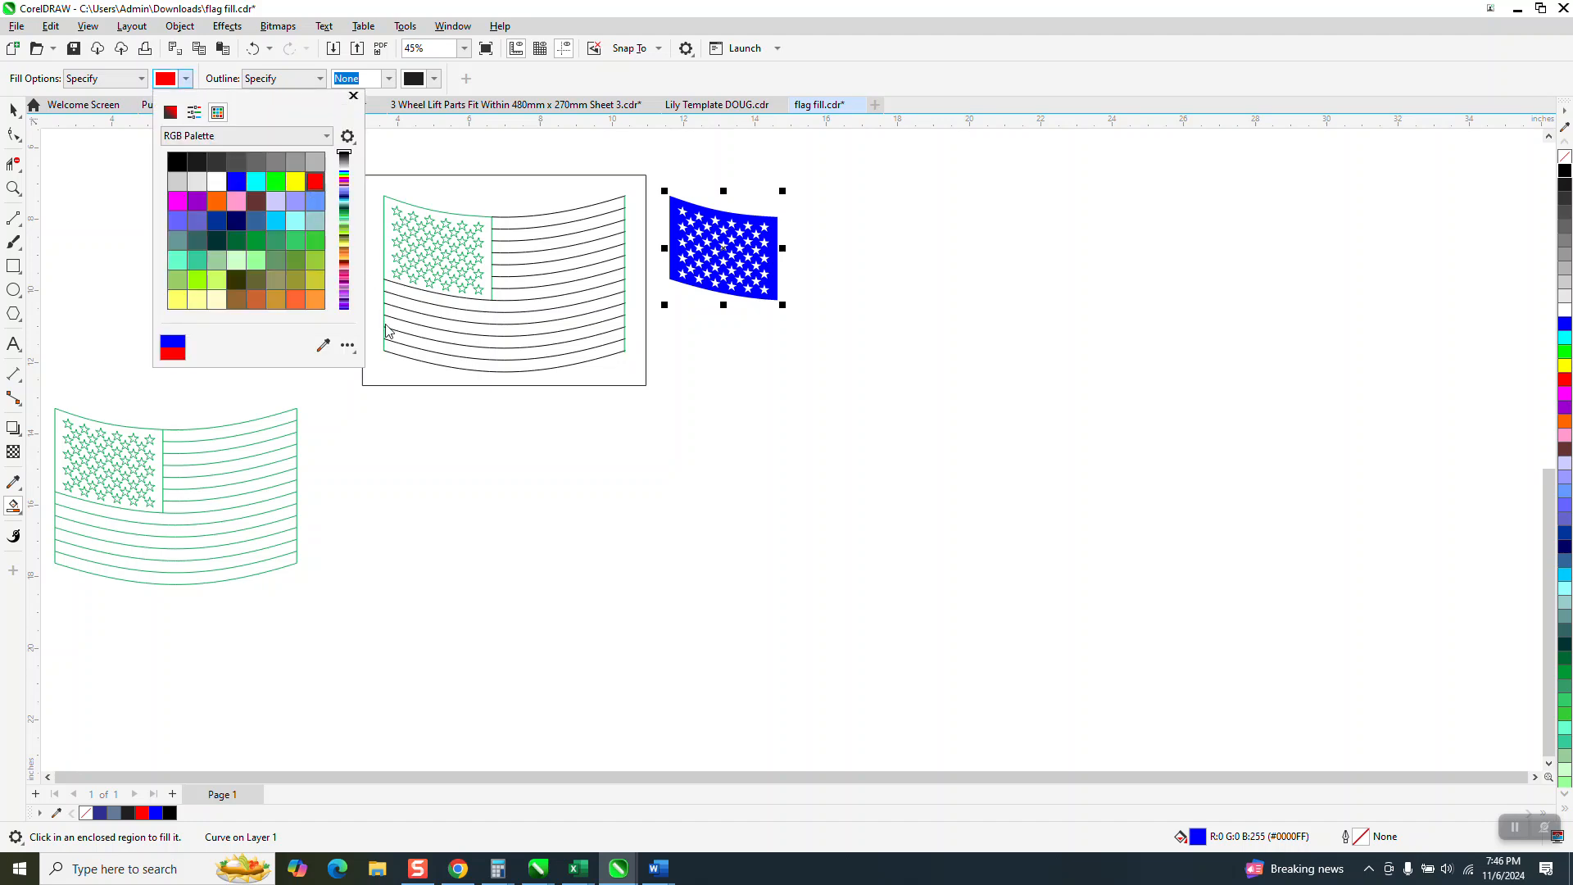
{"action": "left_click", "coordinate": [457, 364]}
{"action": "left_click", "coordinate": [460, 364]}
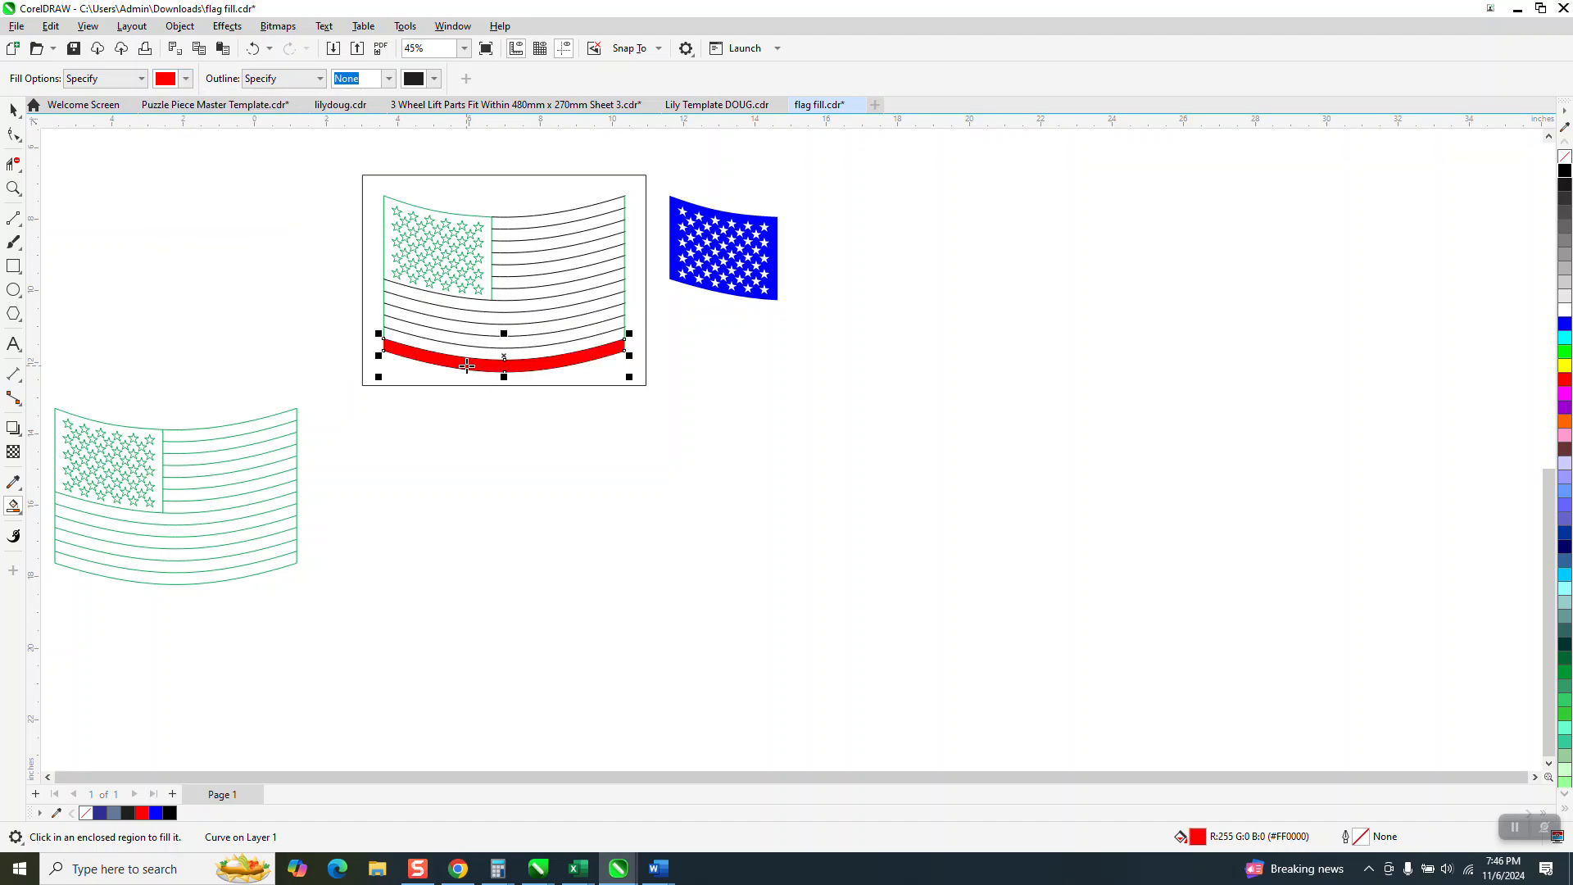
{"action": "key", "text": "Right"}
{"action": "left_click", "coordinate": [516, 325]}
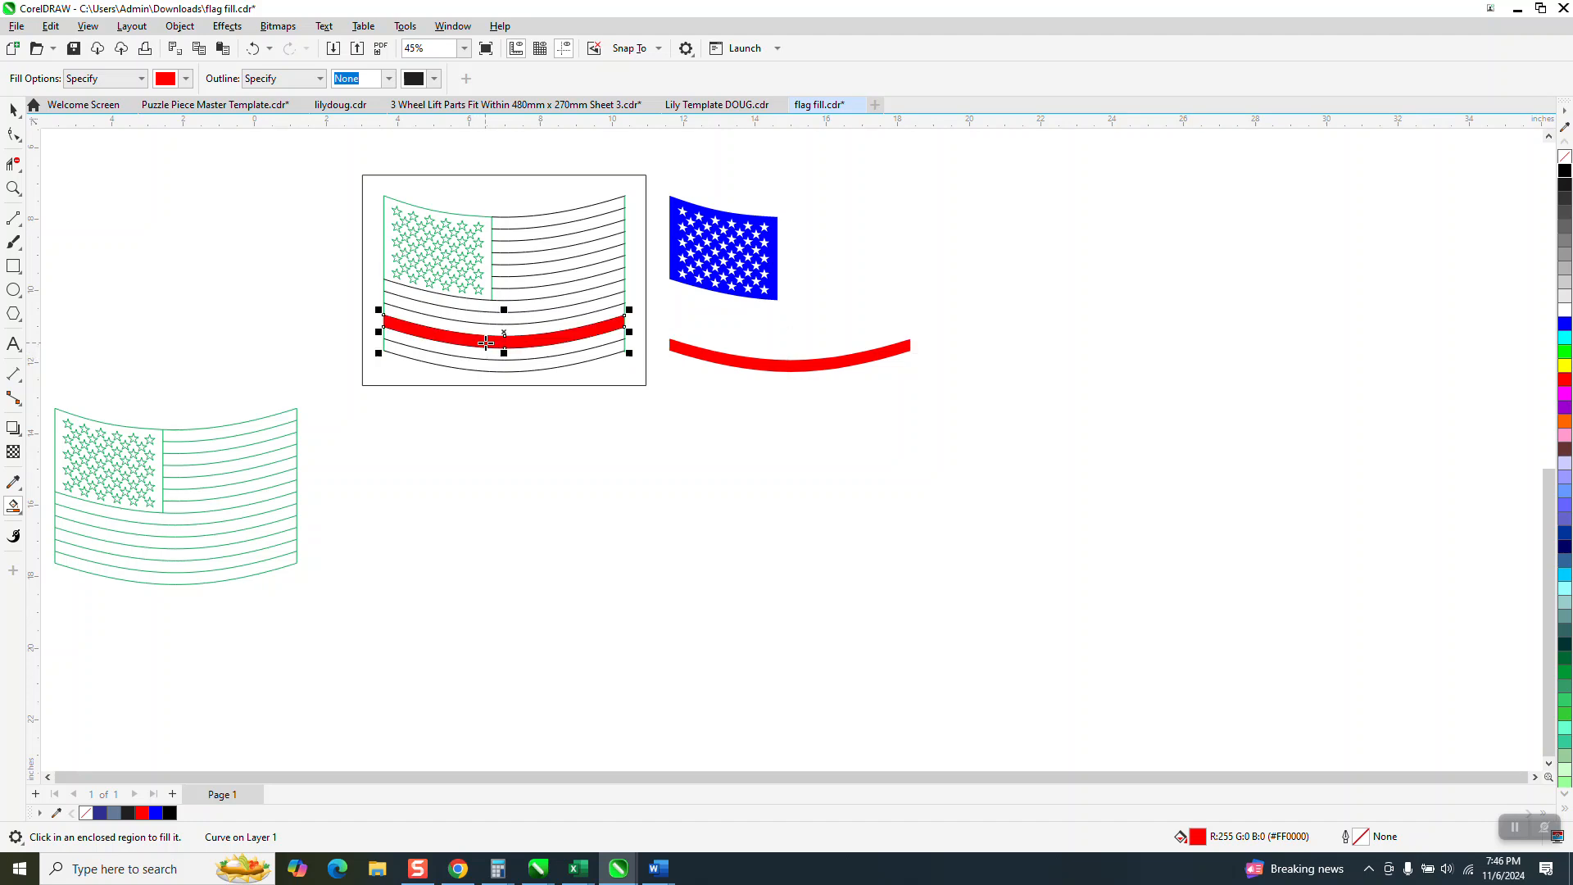
{"action": "key", "text": "Right"}
- Fill the long stripe directly below the star field red, nudge it 8 inches right and undo the nudge
{"action": "left_click", "coordinate": [531, 307]}
{"action": "key", "text": "Right"}
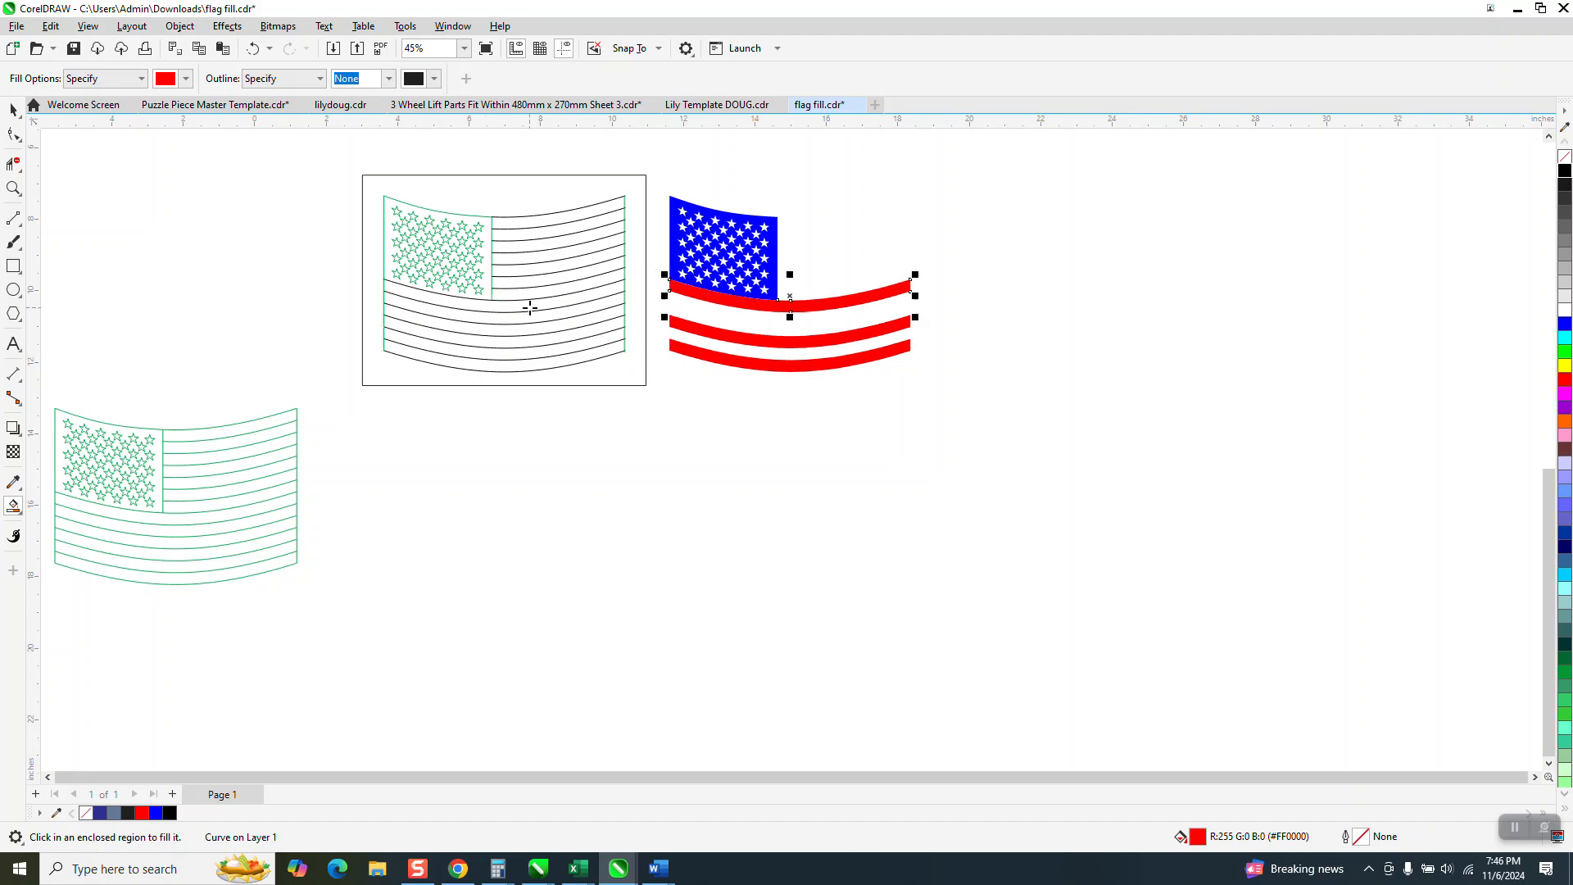
{"action": "left_click", "coordinate": [251, 49]}
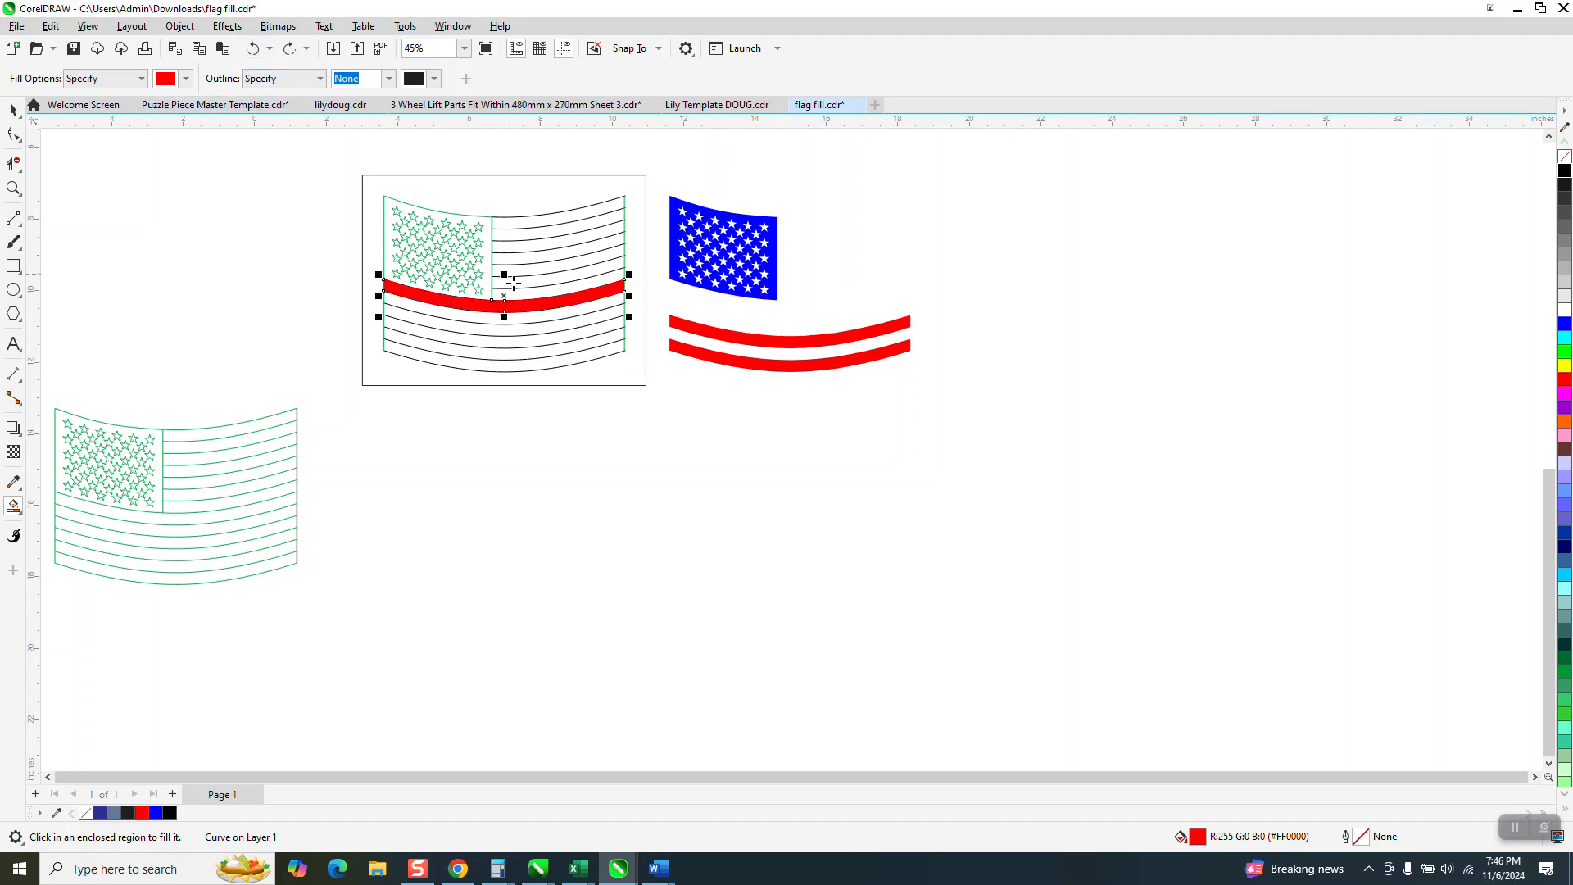
- Fill the fifth stripe from the bottom and three alternate short stripes beside the star field red, nudging each 8 inches right
{"action": "left_click", "coordinate": [527, 323]}
{"action": "key", "text": "Right"}
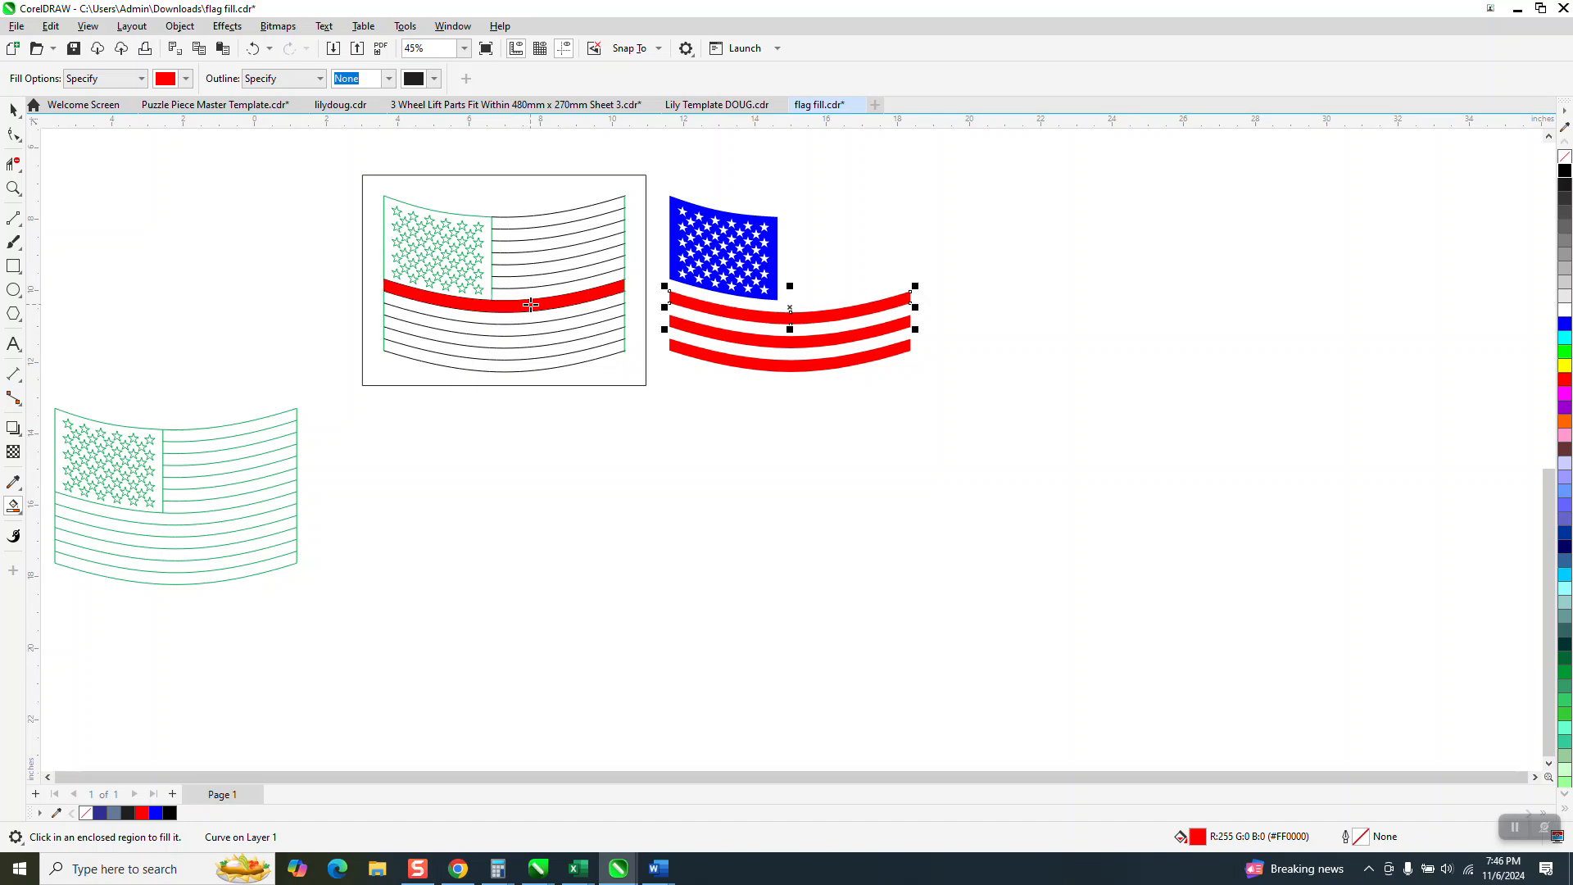
{"action": "left_click", "coordinate": [532, 296]}
{"action": "key", "text": "Right"}
{"action": "left_click", "coordinate": [530, 272]}
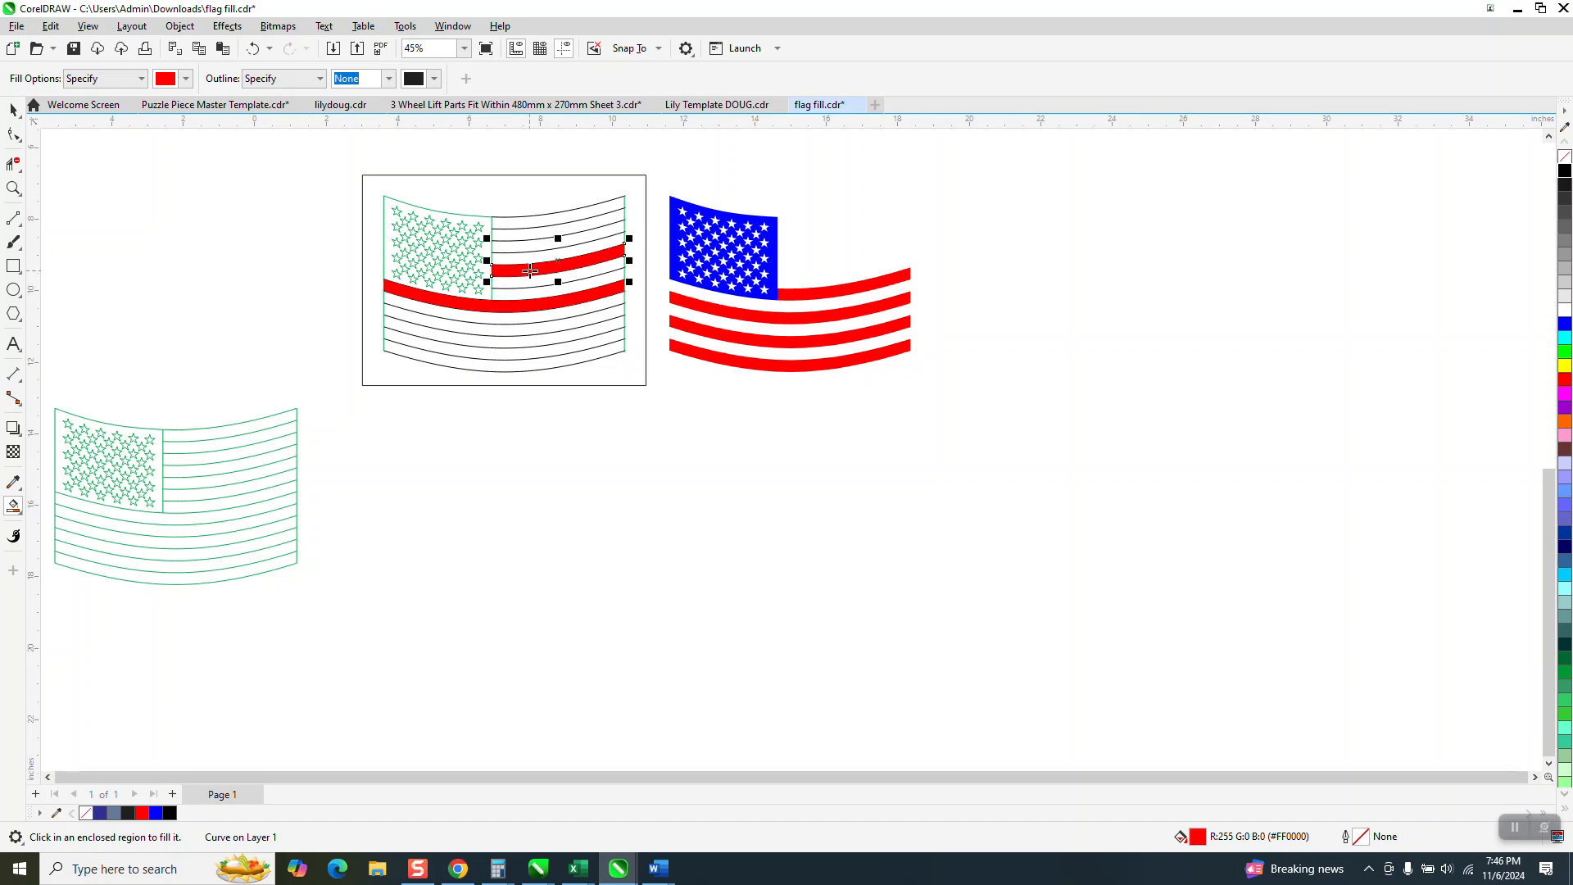
{"action": "key", "text": "Right"}
{"action": "left_click", "coordinate": [534, 245]}
{"action": "key", "text": "Right"}
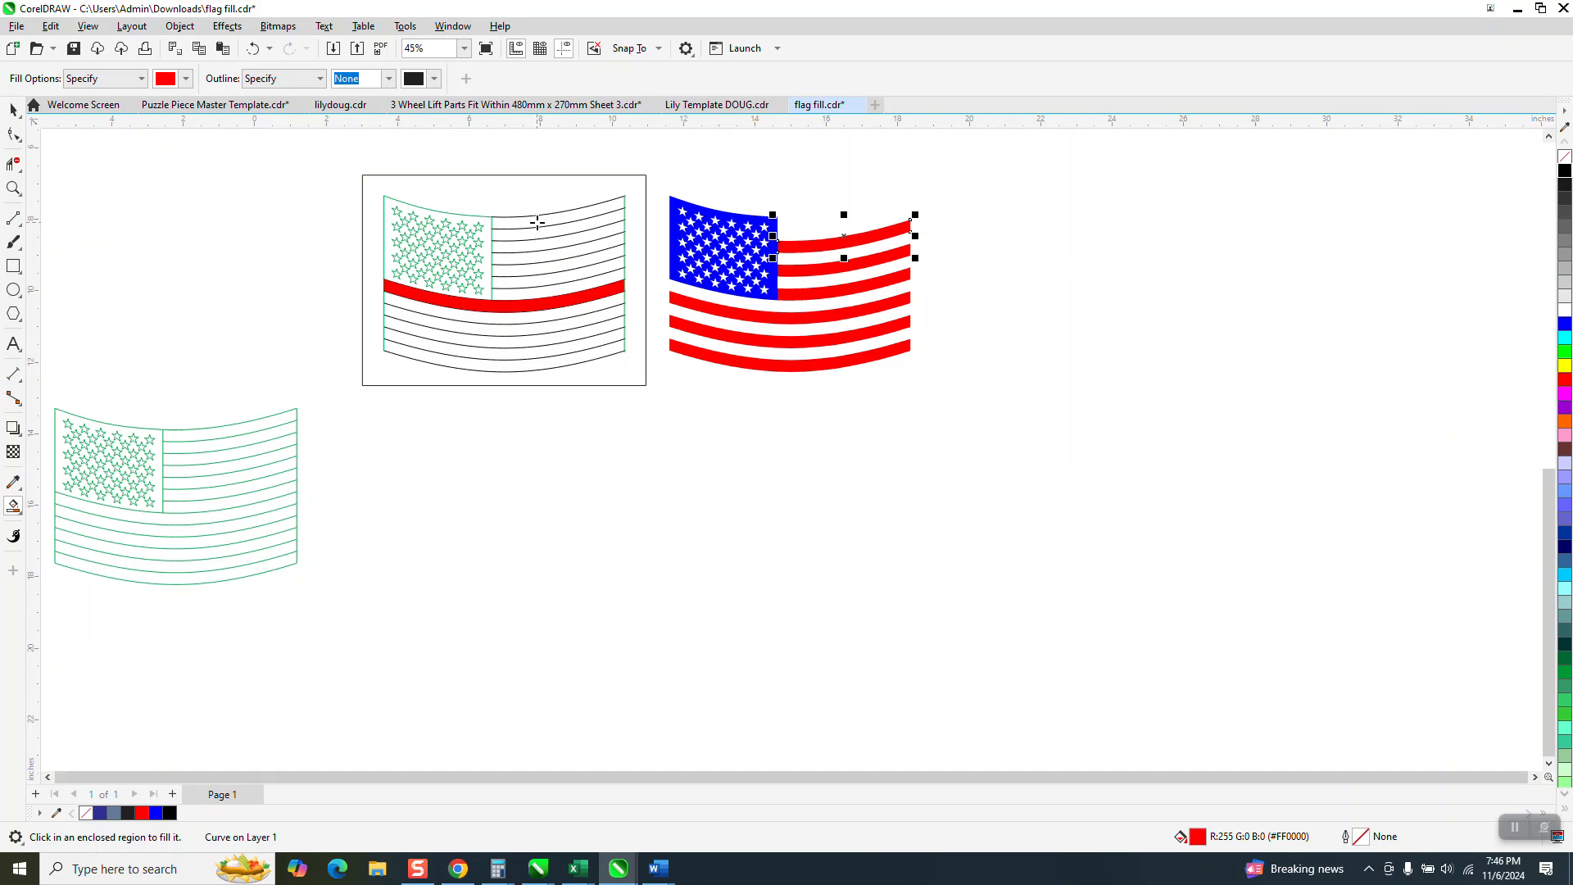
- Try to fill the top short stripe red and nudge it 8 inches right, and paste the clipboard contents
{"action": "left_click", "coordinate": [537, 222]}
{"action": "key", "text": "Right"}
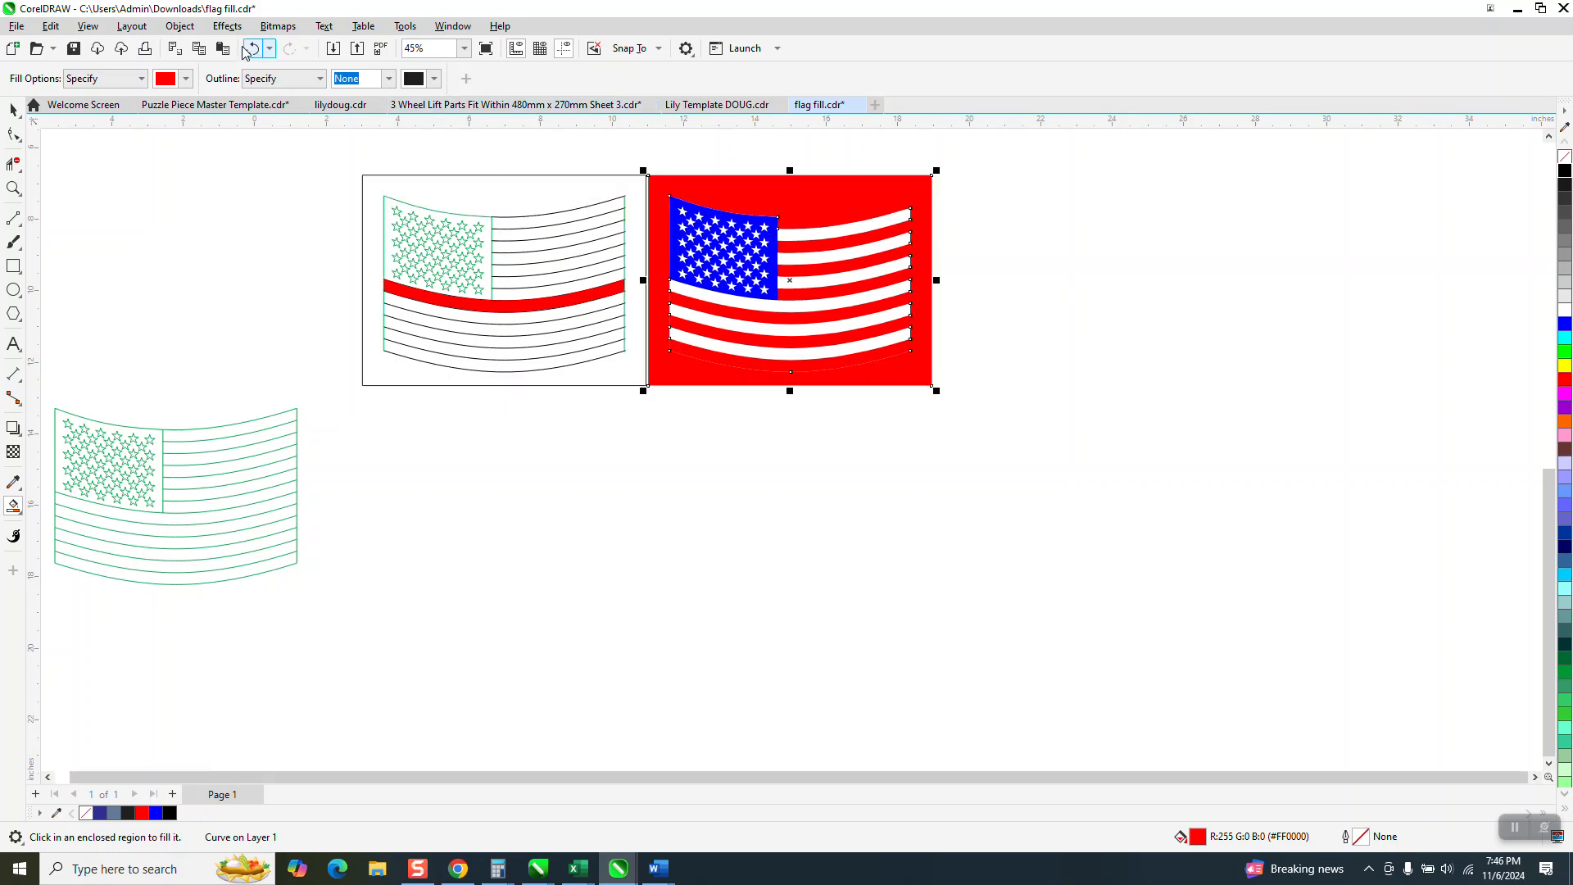
{"action": "key", "text": "ctrl+v"}
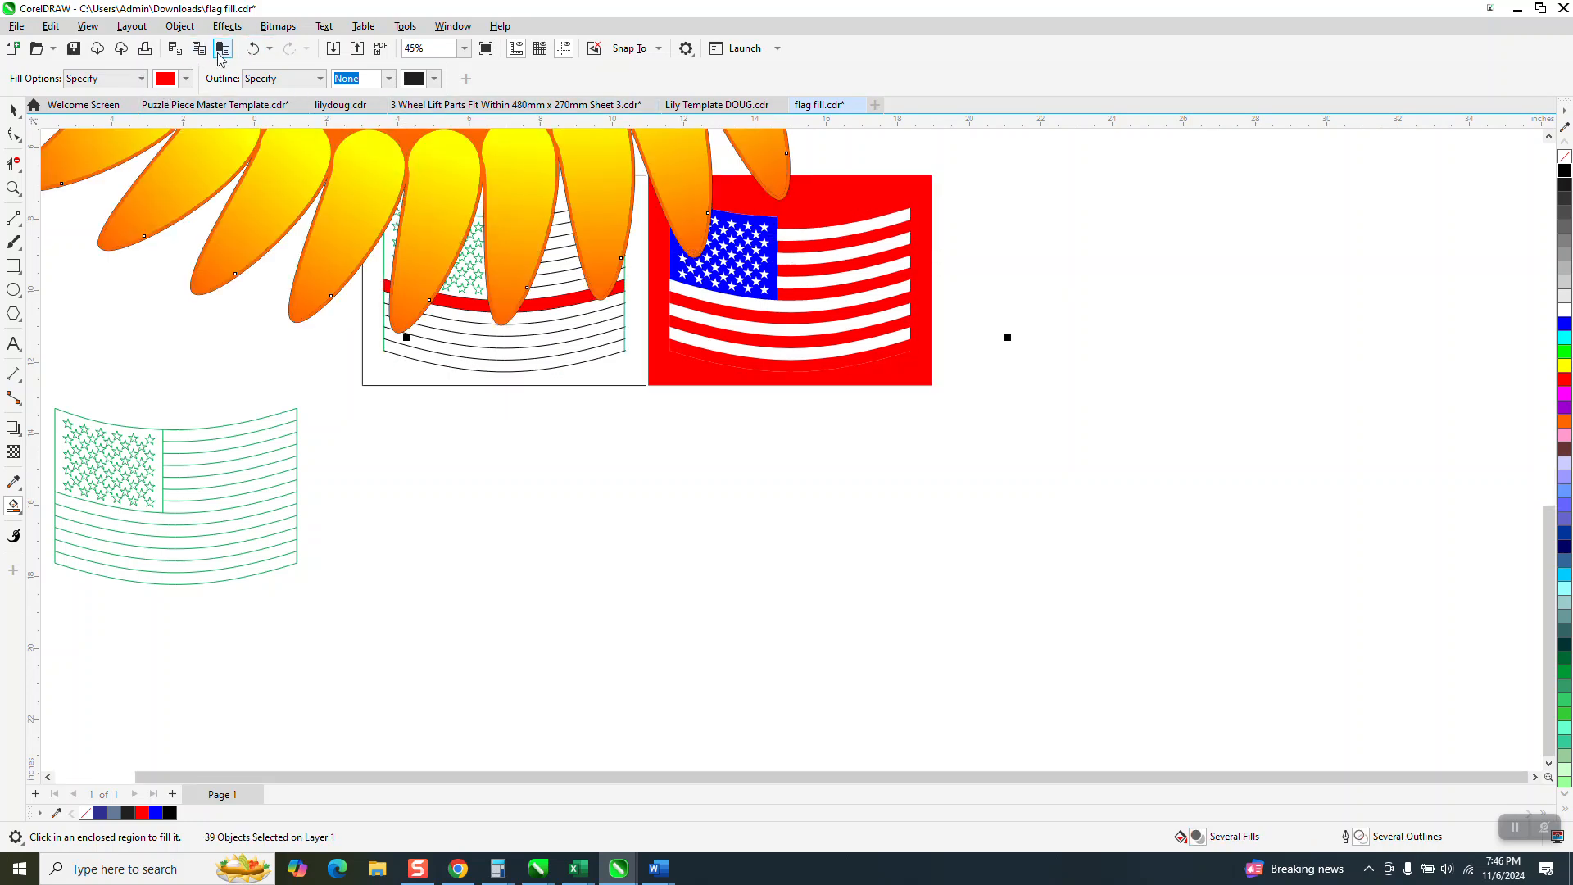
- Undo the paste and the last red fill with its nudge, then retry filling the top short stripe and undo that fill
{"action": "left_click", "coordinate": [252, 51]}
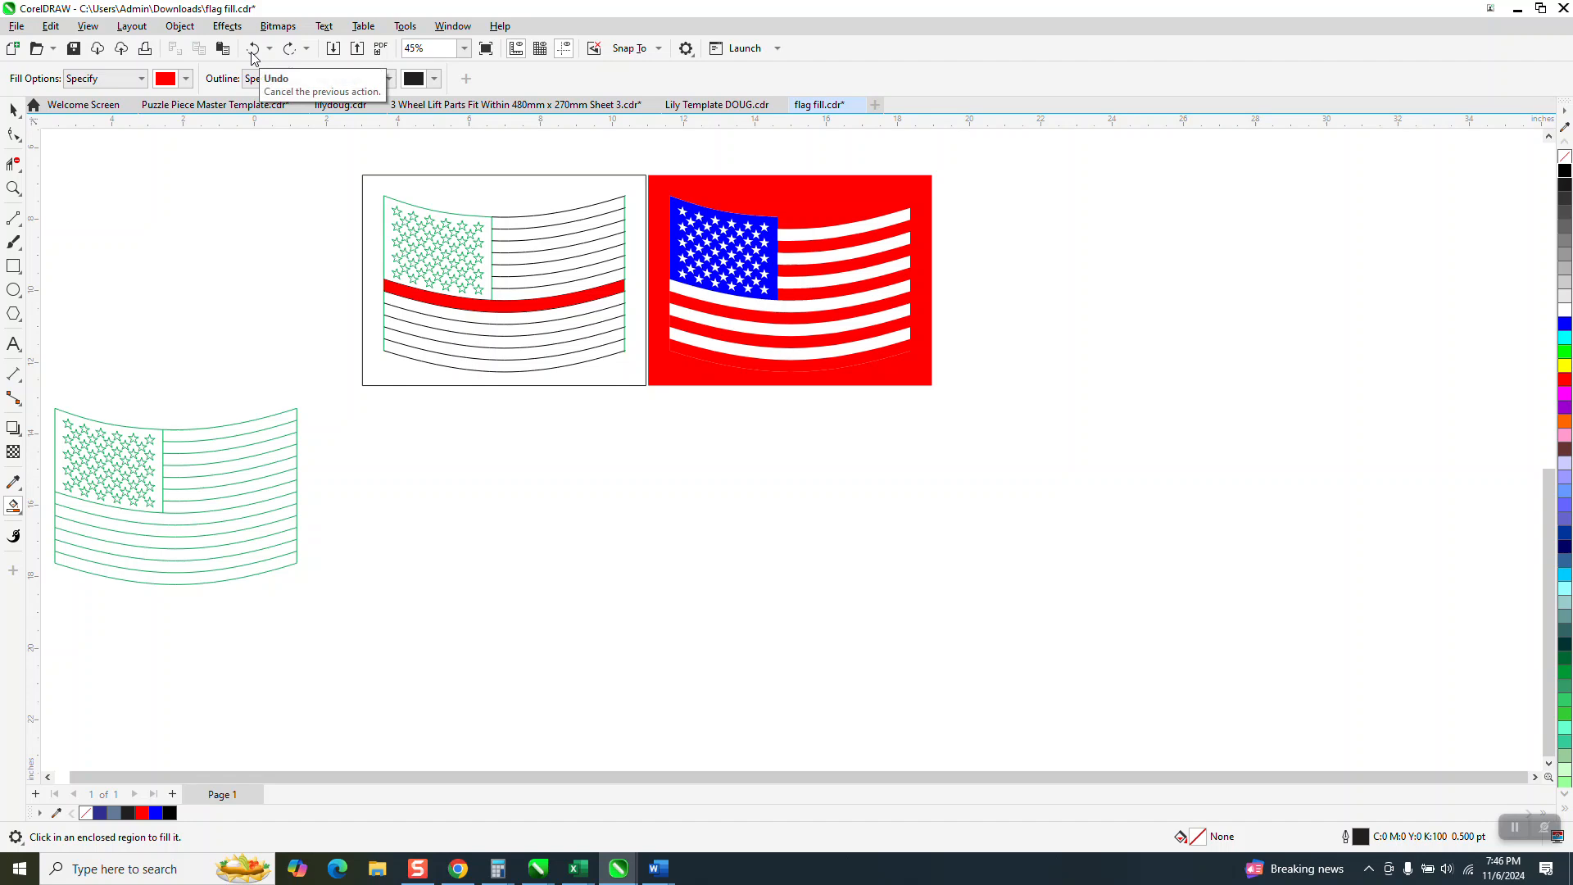
{"action": "left_click", "coordinate": [253, 50]}
{"action": "left_click", "coordinate": [253, 50]}
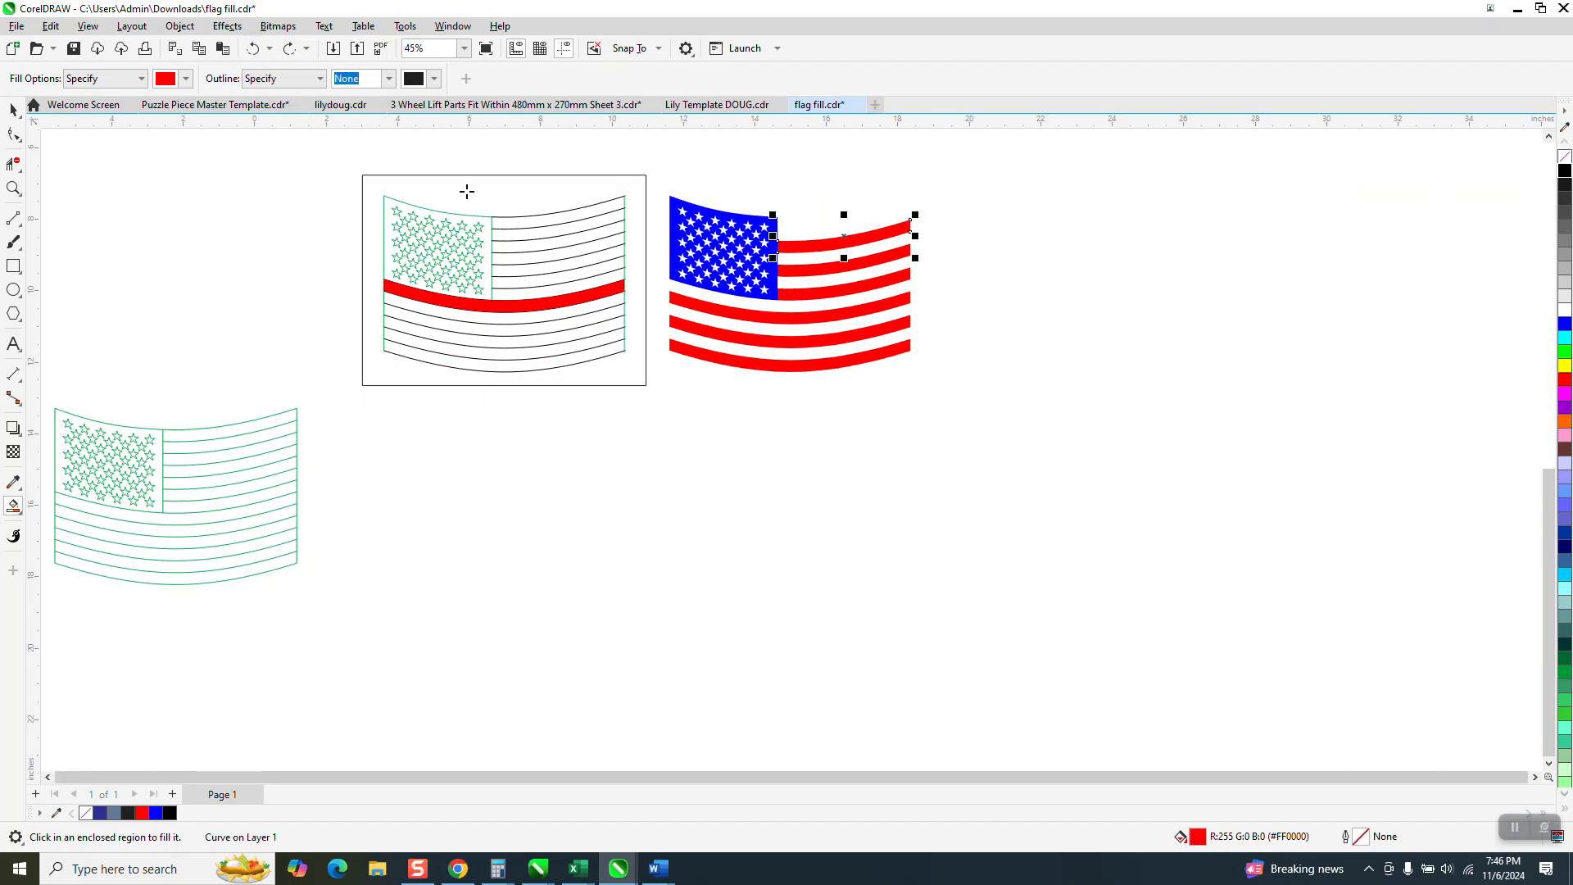
{"action": "left_click", "coordinate": [543, 224]}
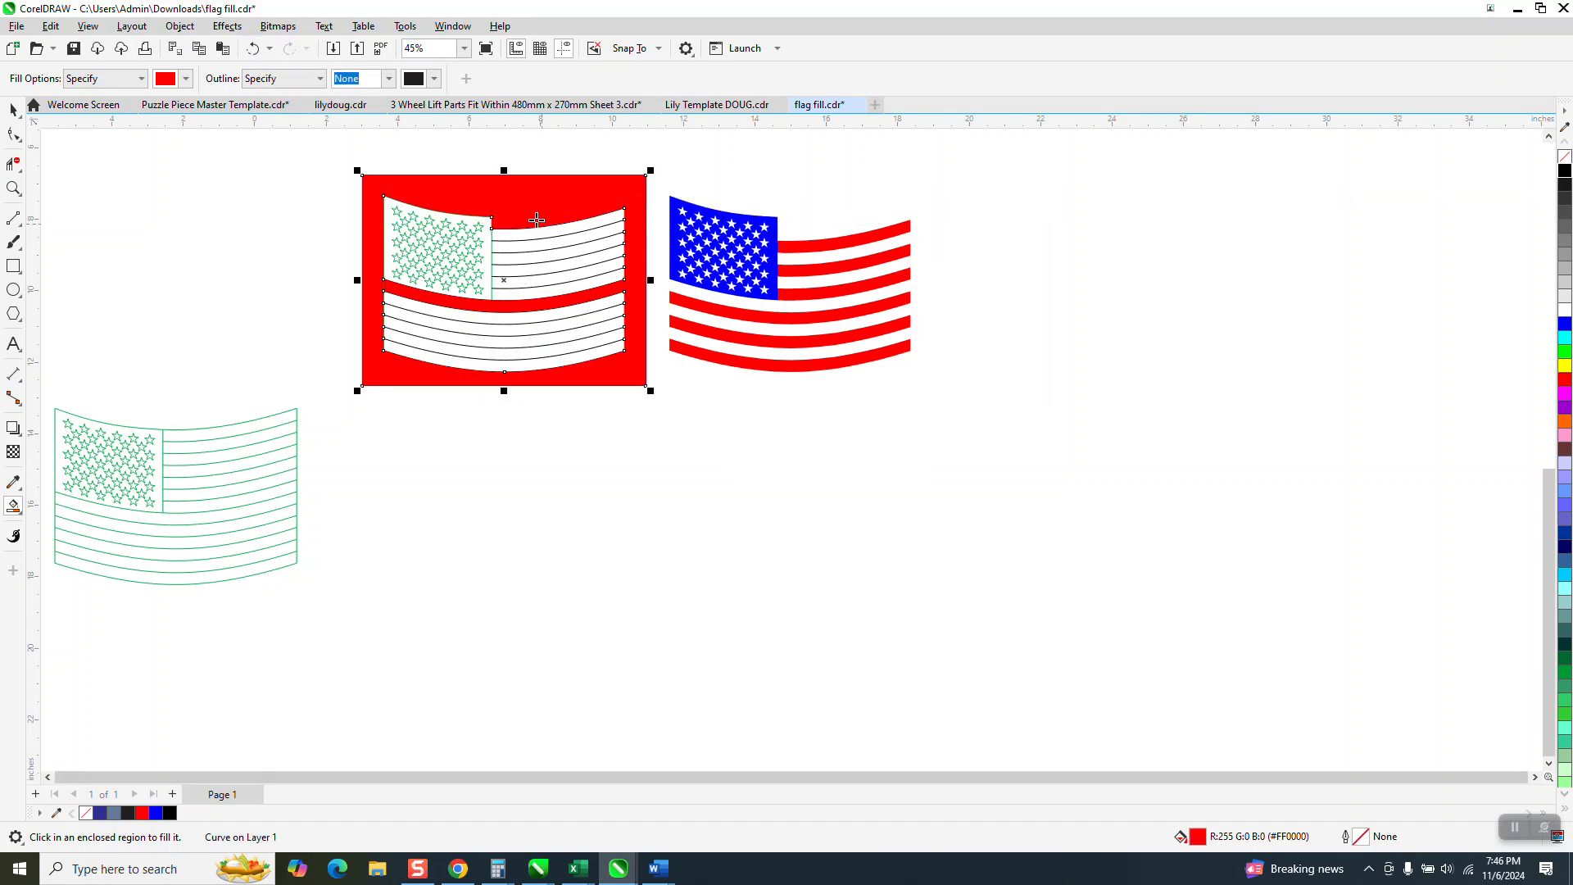
{"action": "left_click", "coordinate": [252, 48]}
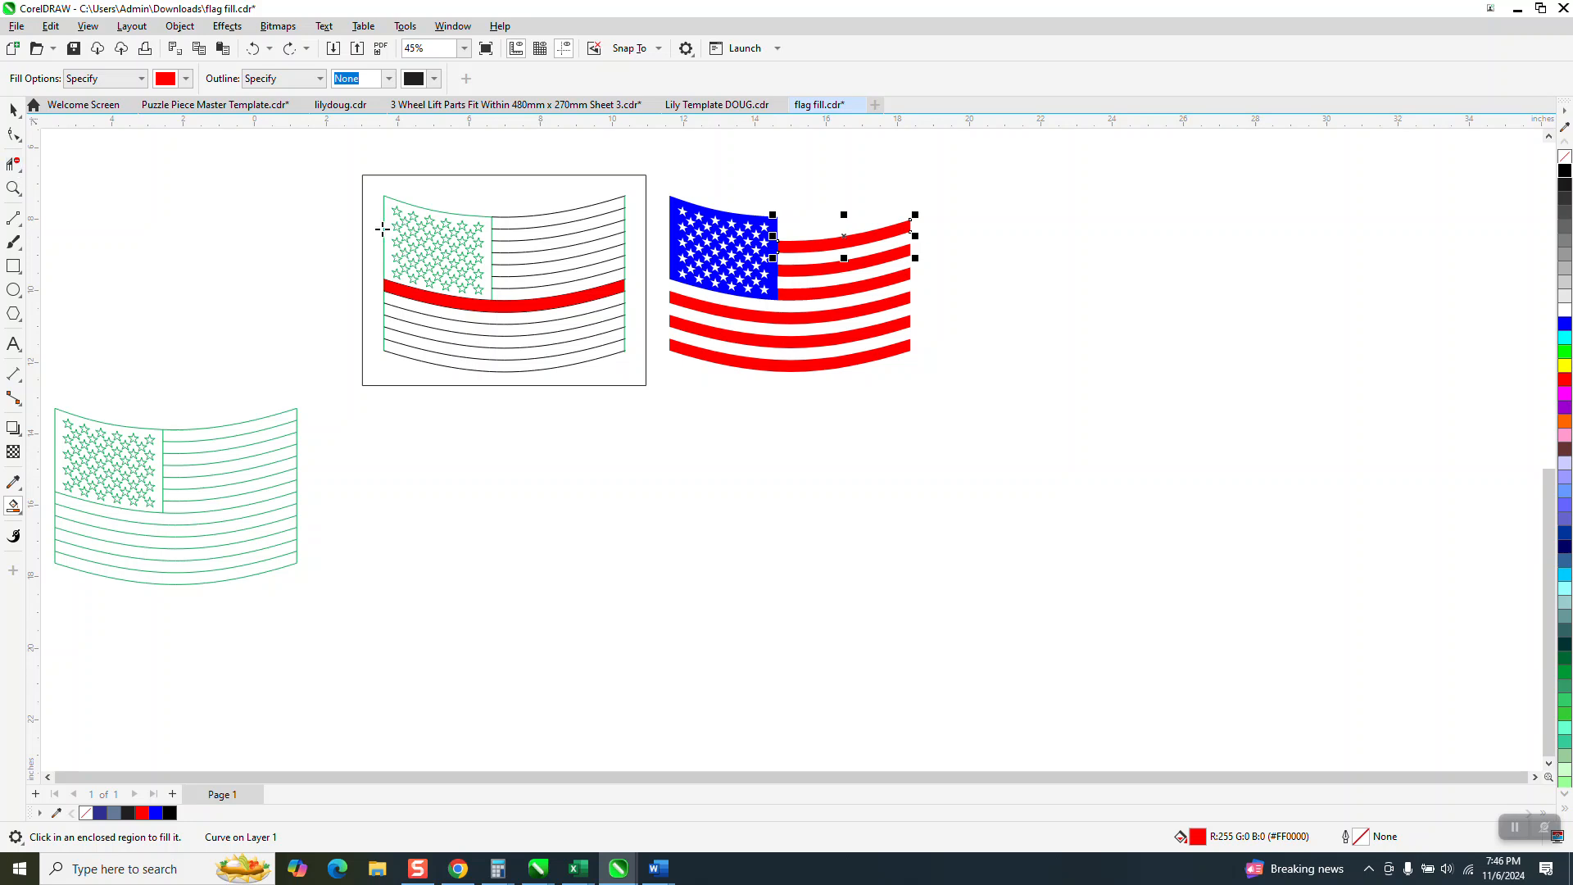
- Move the left end node of the top stripe's upper line onto the star field's upper-right corner to close the gap
{"action": "left_click", "coordinate": [13, 187]}
{"action": "left_click_drag", "start_coordinate": [621, 188], "coordinate": [658, 223]}
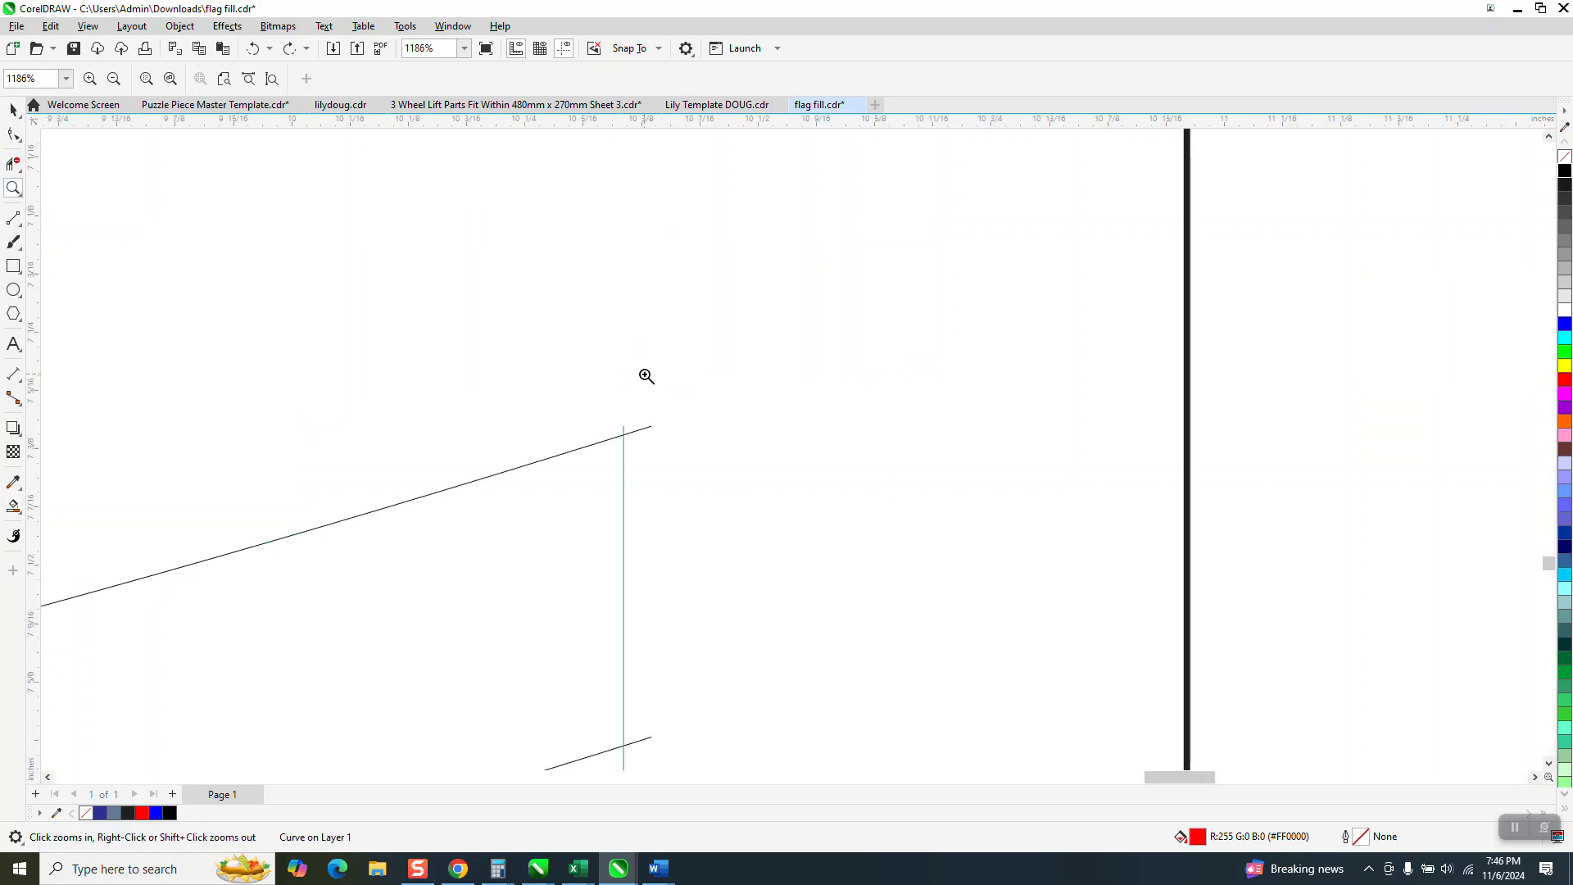
{"action": "right_click", "coordinate": [667, 369]}
{"action": "right_click", "coordinate": [783, 305]}
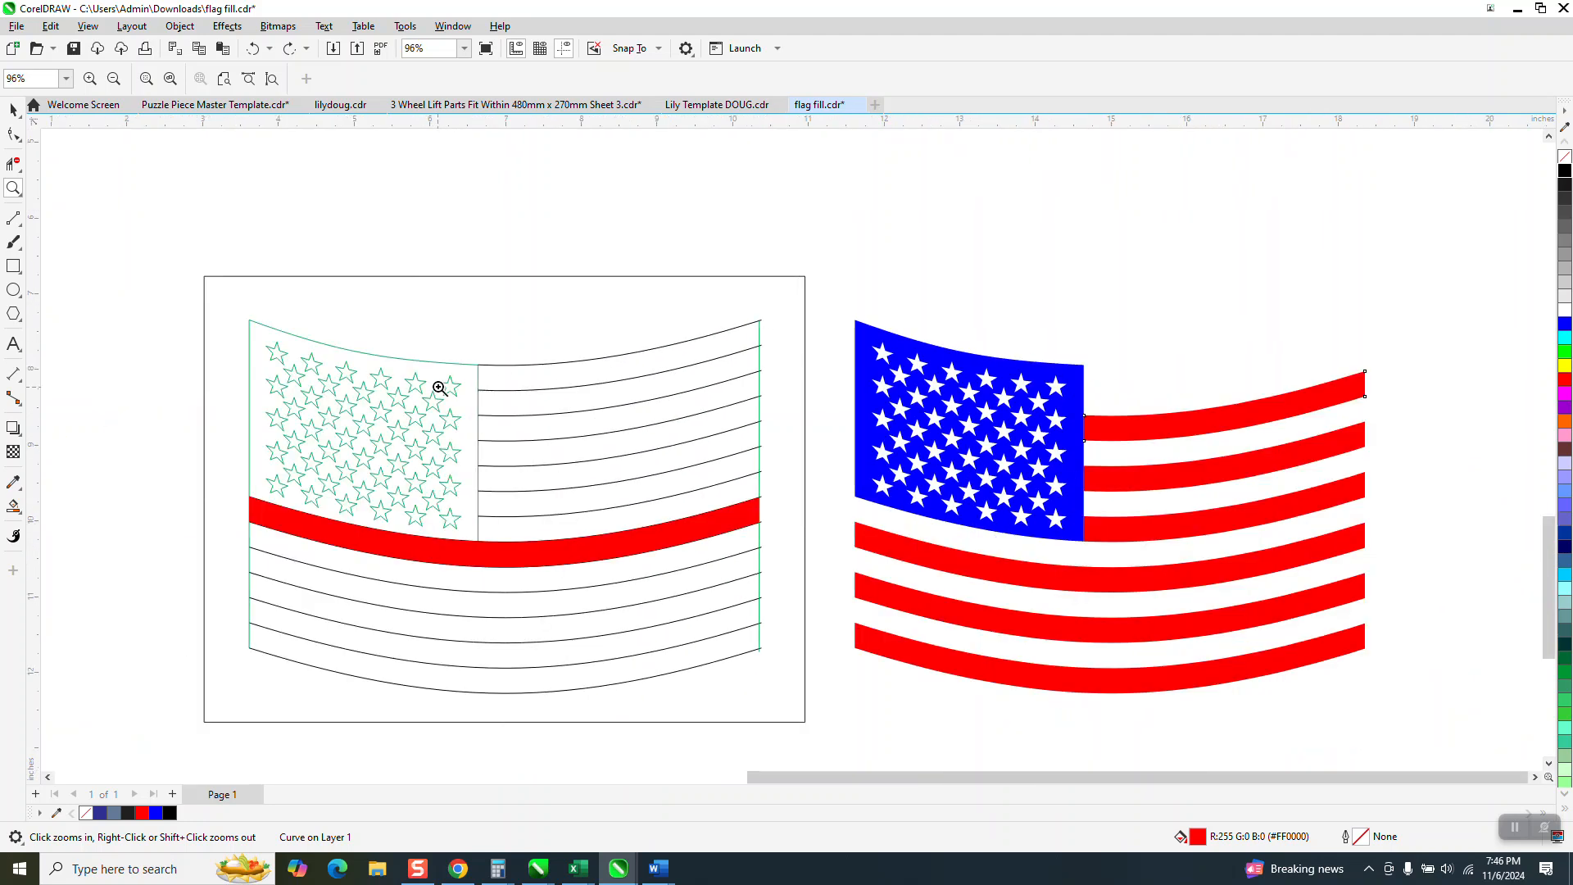
{"action": "left_click_drag", "start_coordinate": [495, 365], "coordinate": [530, 397]}
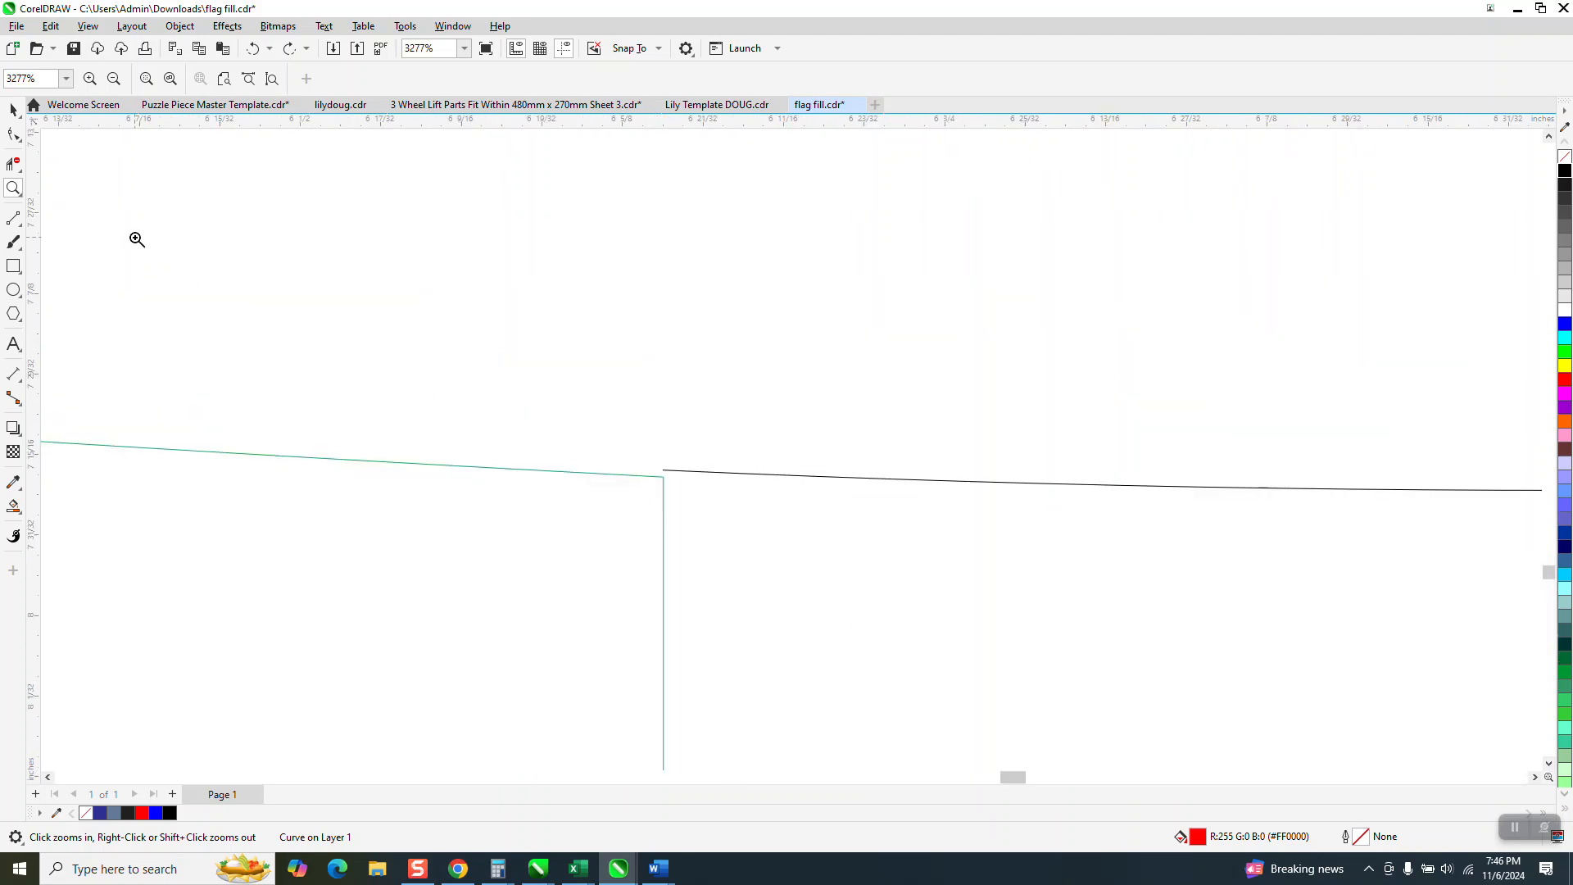
{"action": "left_click", "coordinate": [13, 135]}
{"action": "left_click_drag", "start_coordinate": [667, 478], "coordinate": [664, 478]}
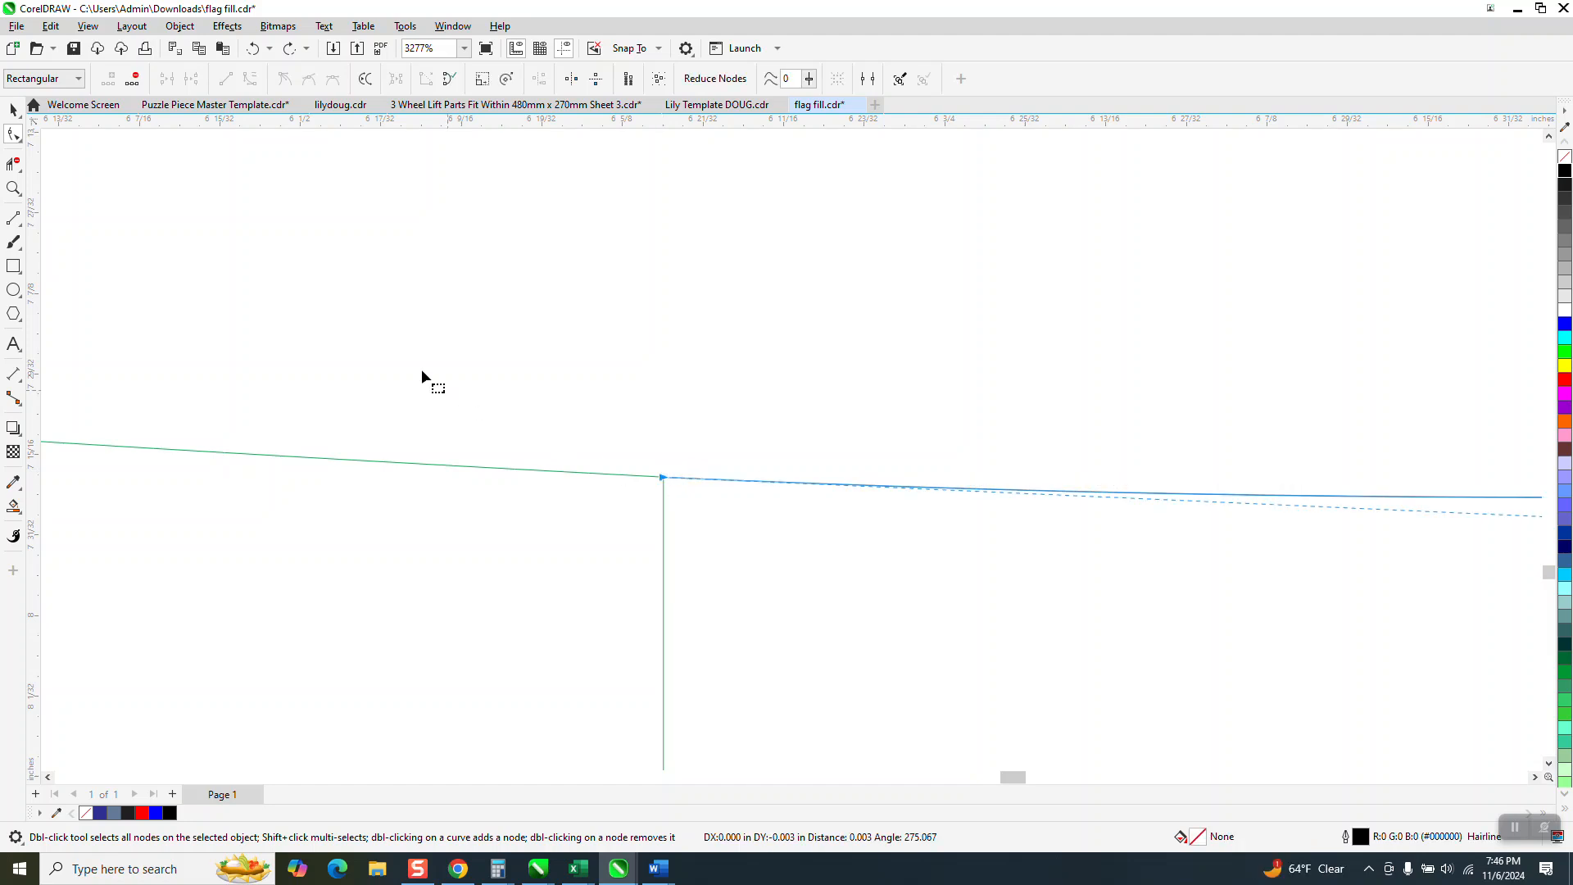
- Smart-fill the top short stripe beside the star field red and nudge it 8 inches right onto the coloured flag
{"action": "scroll", "coordinate": [421, 375], "scroll_direction": "down", "scroll_amount": 5}
{"action": "left_click", "coordinate": [13, 506]}
{"action": "left_click", "coordinate": [430, 431]}
{"action": "scroll", "coordinate": [431, 432], "scroll_direction": "down", "scroll_amount": 3}
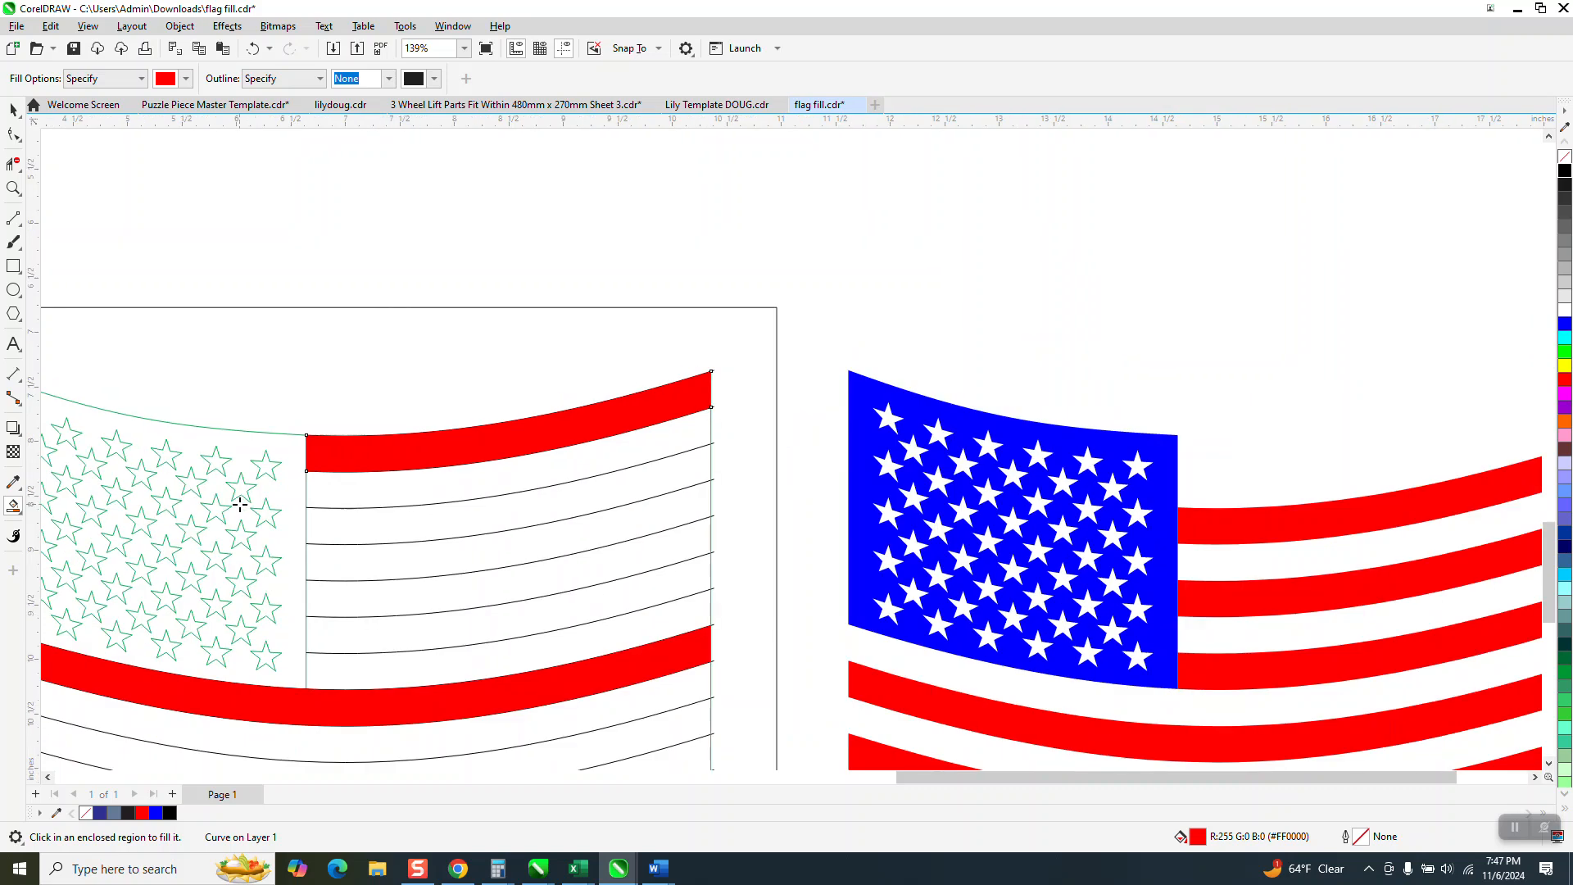
{"action": "key", "text": "Right"}
{"action": "scroll", "coordinate": [442, 535], "scroll_direction": "down", "scroll_amount": 1}
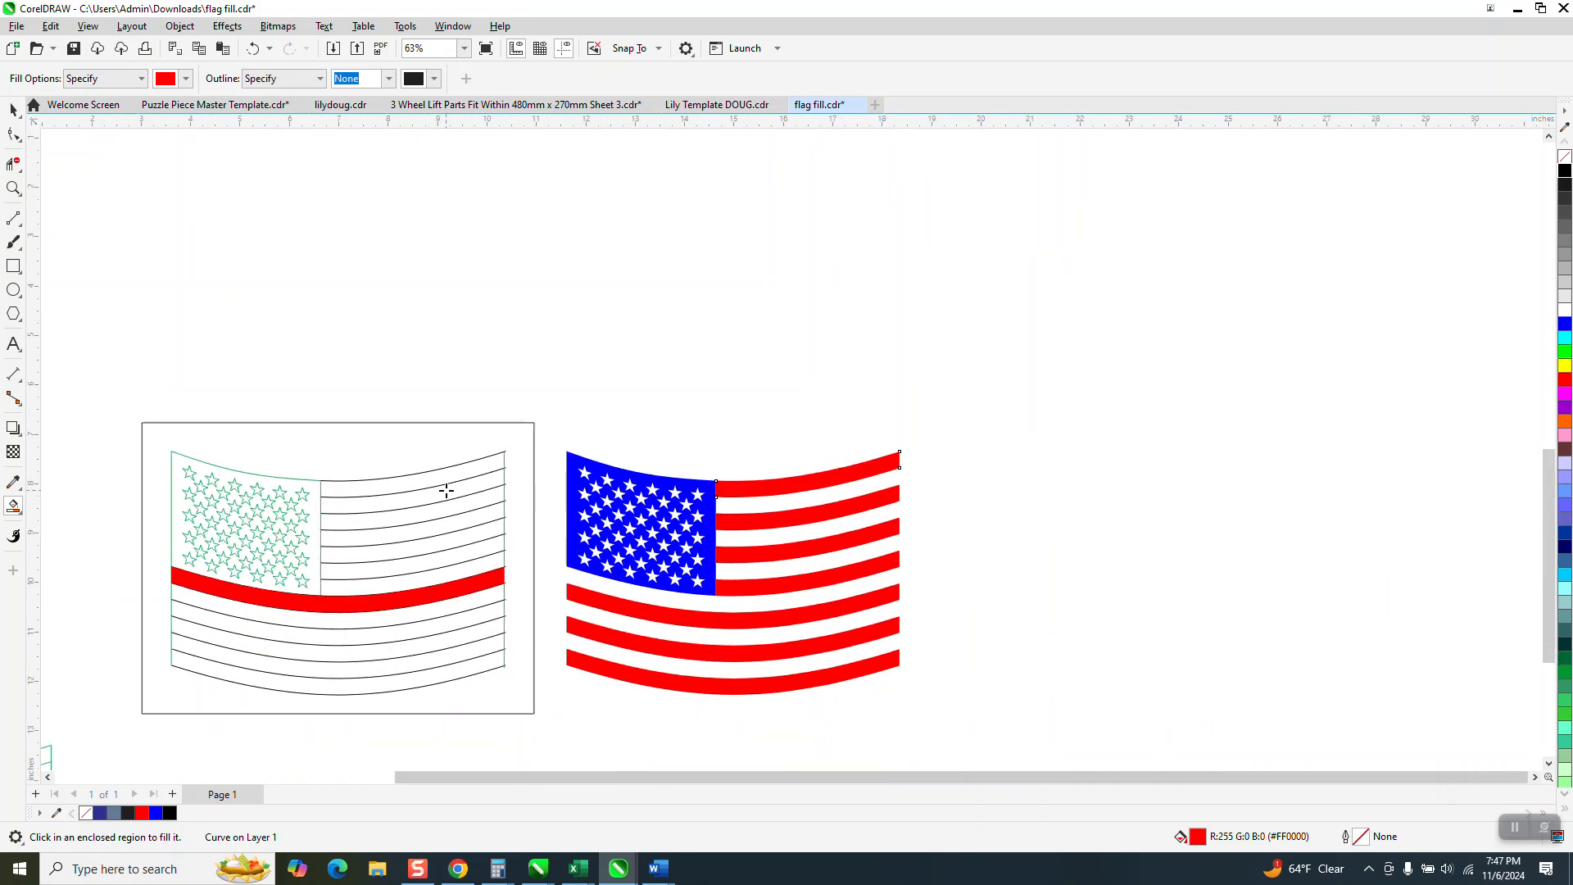
- Delete the leftover red stripe from the line-art flag
{"action": "left_click", "coordinate": [14, 109]}
{"action": "left_click", "coordinate": [200, 582]}
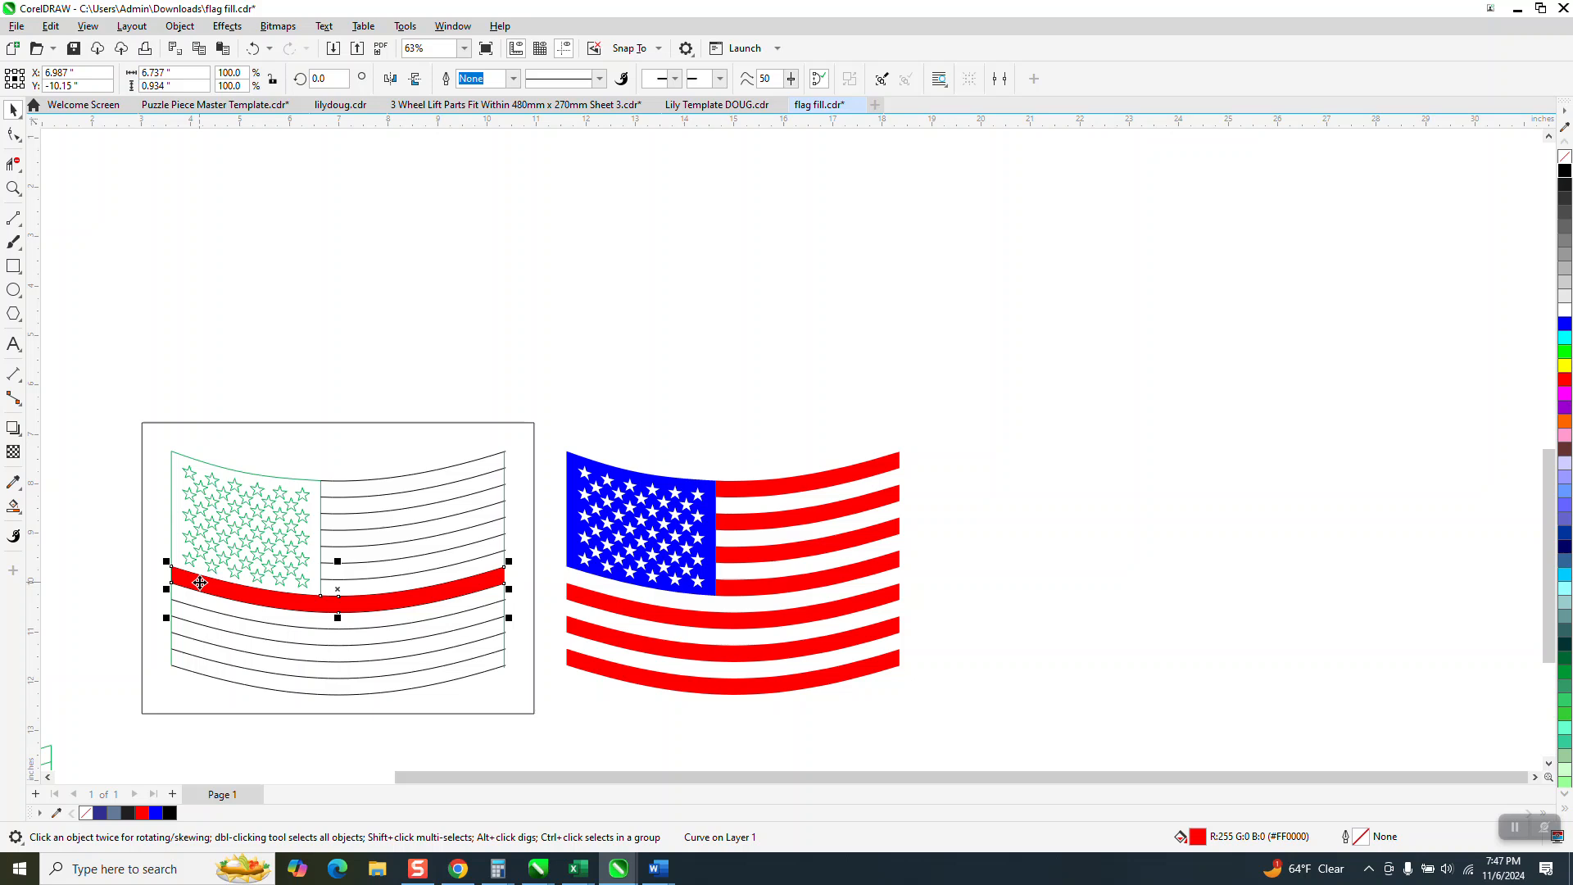
{"action": "key", "text": "Delete"}
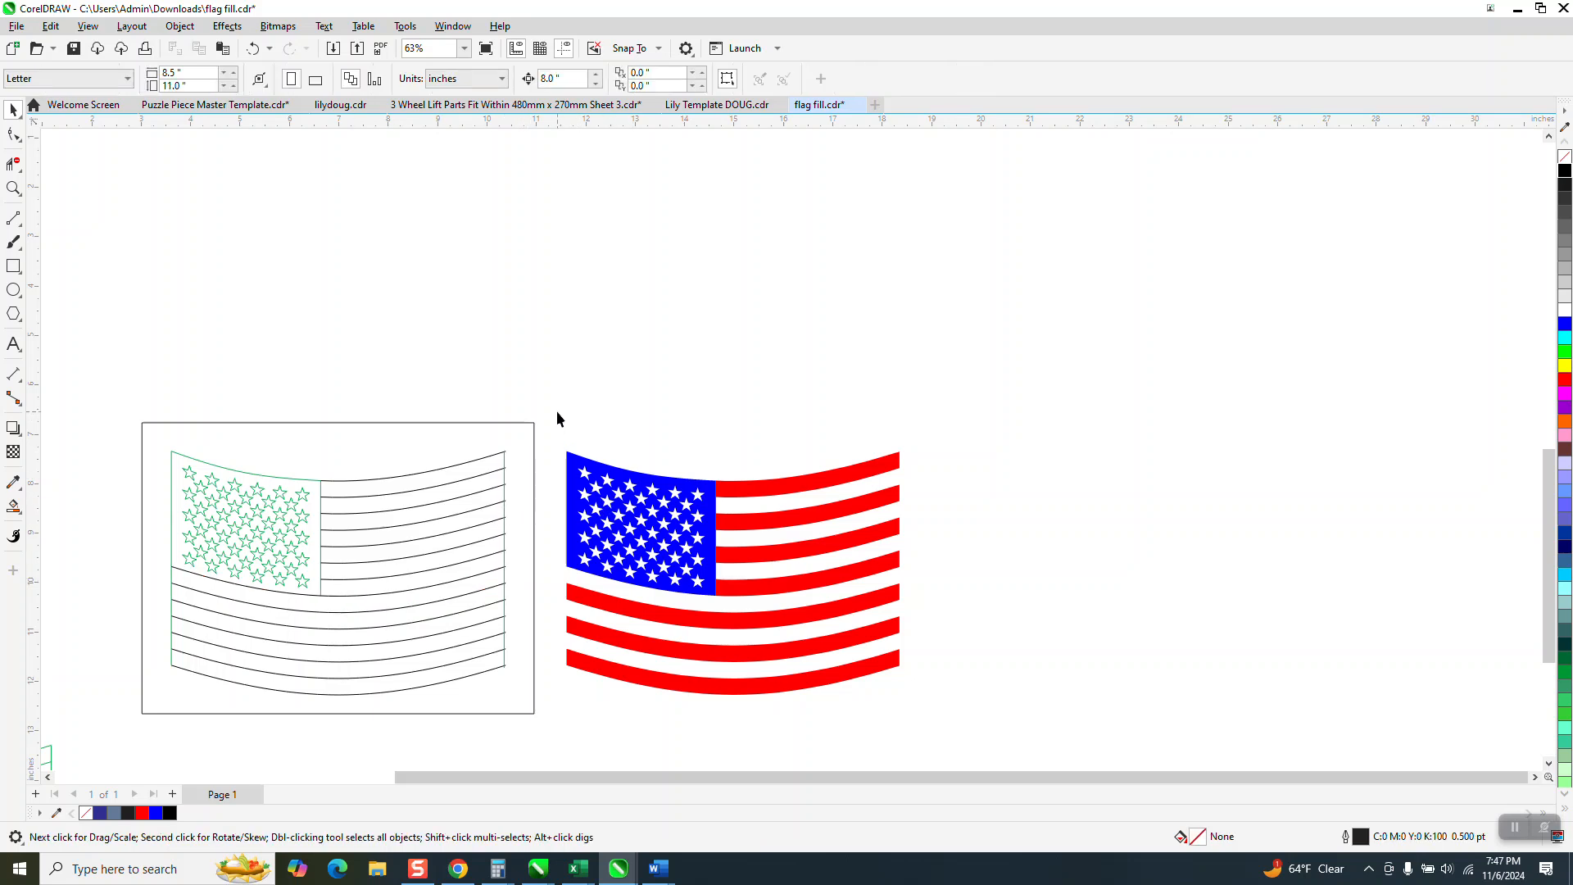
- Draw a rectangle about 8.87 by 5.97 inches around the coloured flag and fill it bright green
{"action": "left_click", "coordinate": [13, 266]}
{"action": "mouse_move", "coordinate": [543, 421]}
{"action": "left_mouse_down"}
{"action": "mouse_move", "coordinate": [905, 679]}
{"action": "mouse_move", "coordinate": [981, 715]}
{"action": "left_mouse_up"}
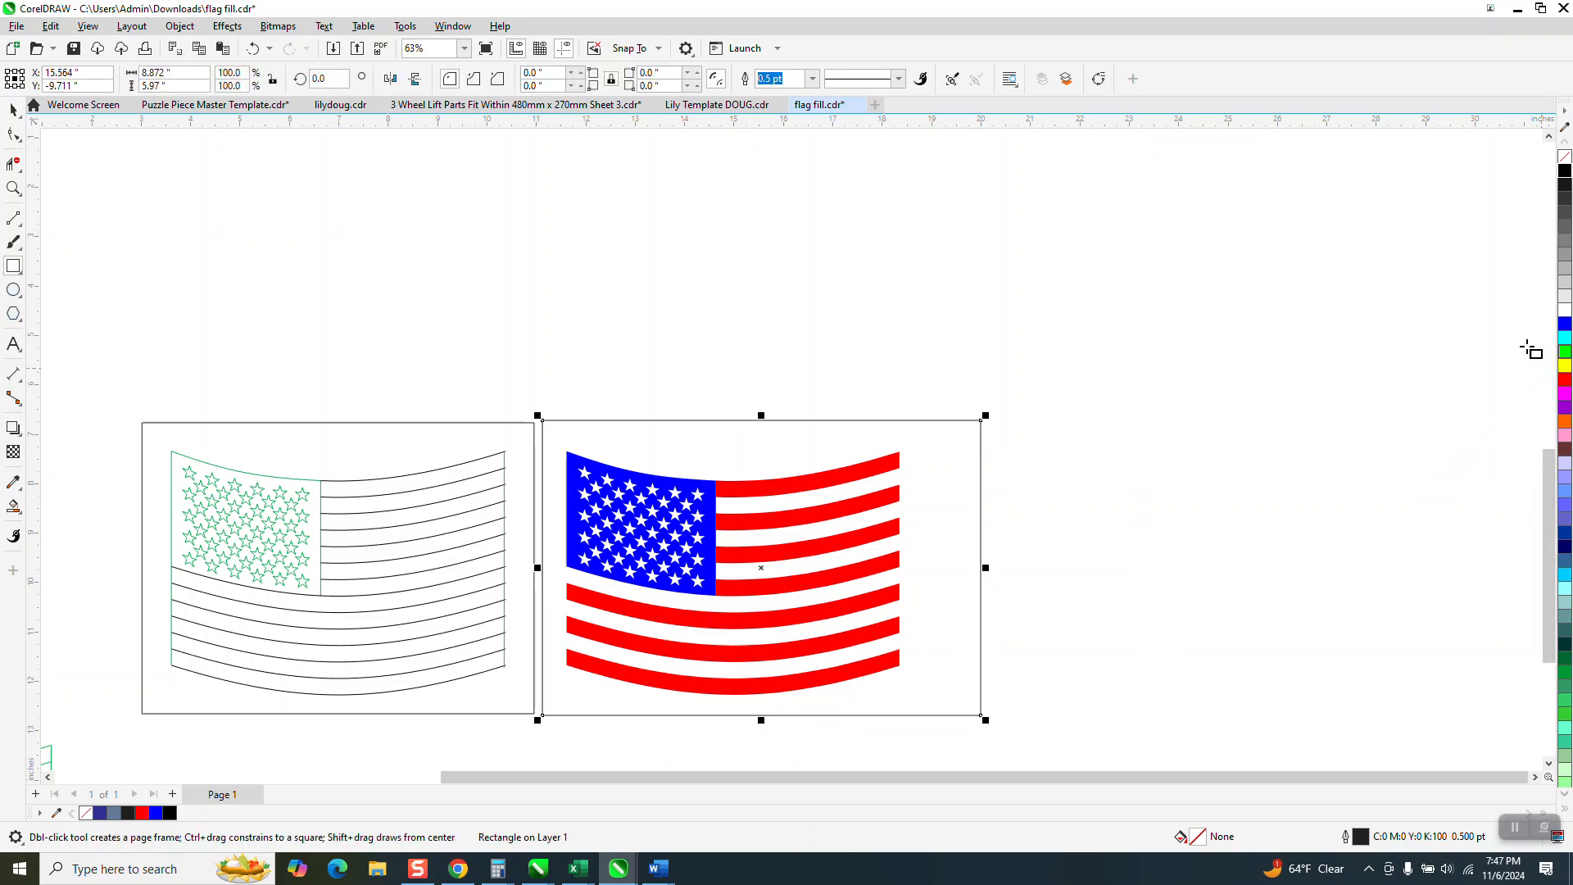
{"action": "left_click", "coordinate": [1565, 352]}
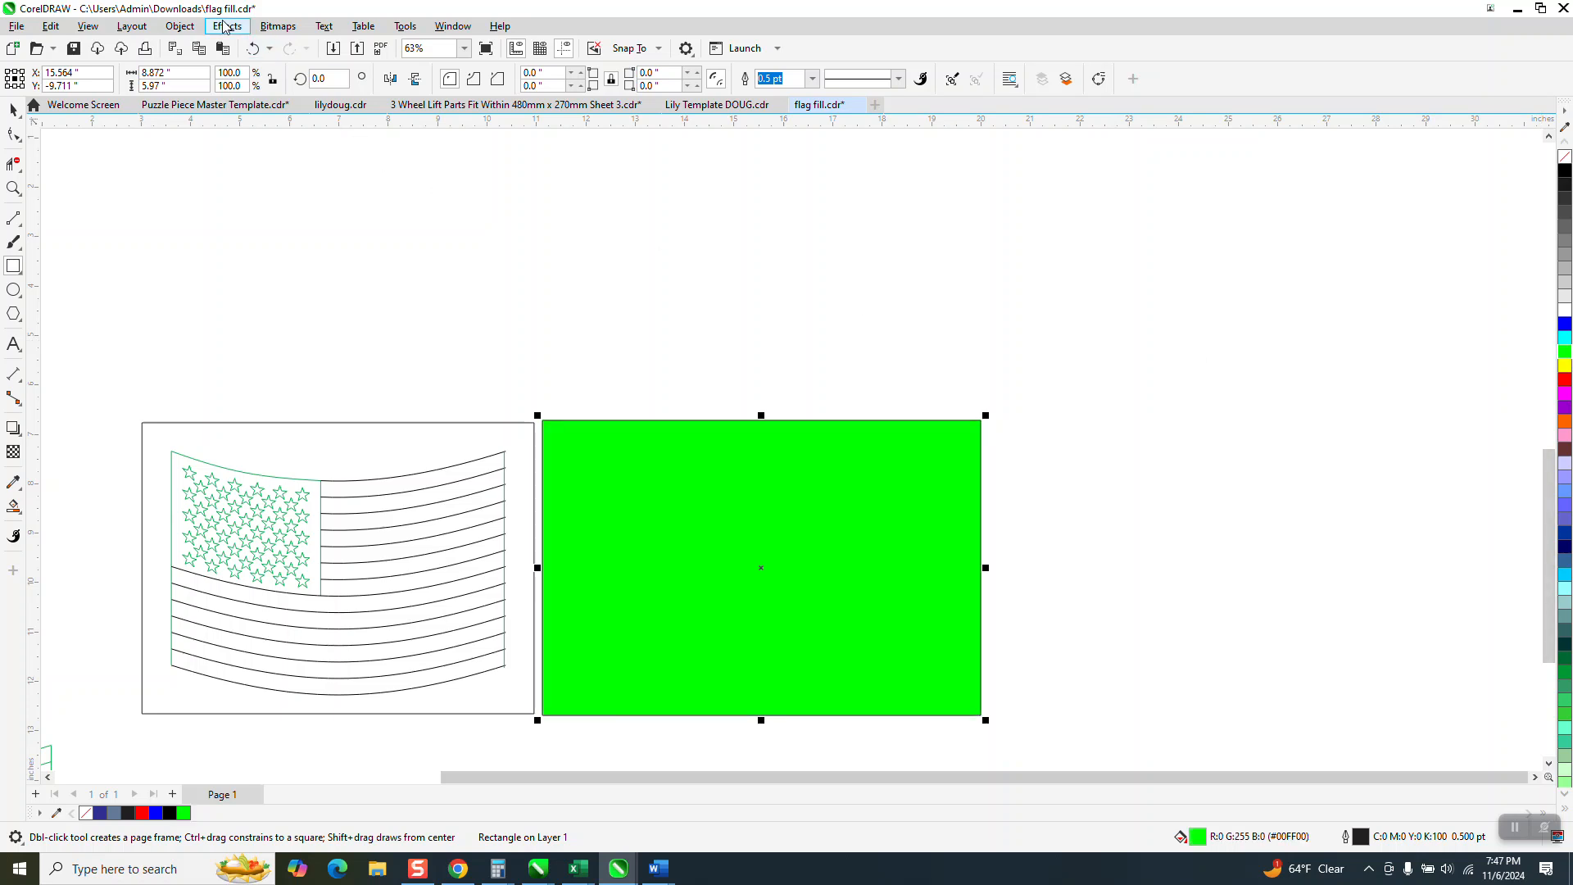
- Send the green rectangle to the back of the page
{"action": "left_click", "coordinate": [180, 26]}
{"action": "mouse_move", "coordinate": [217, 288]}
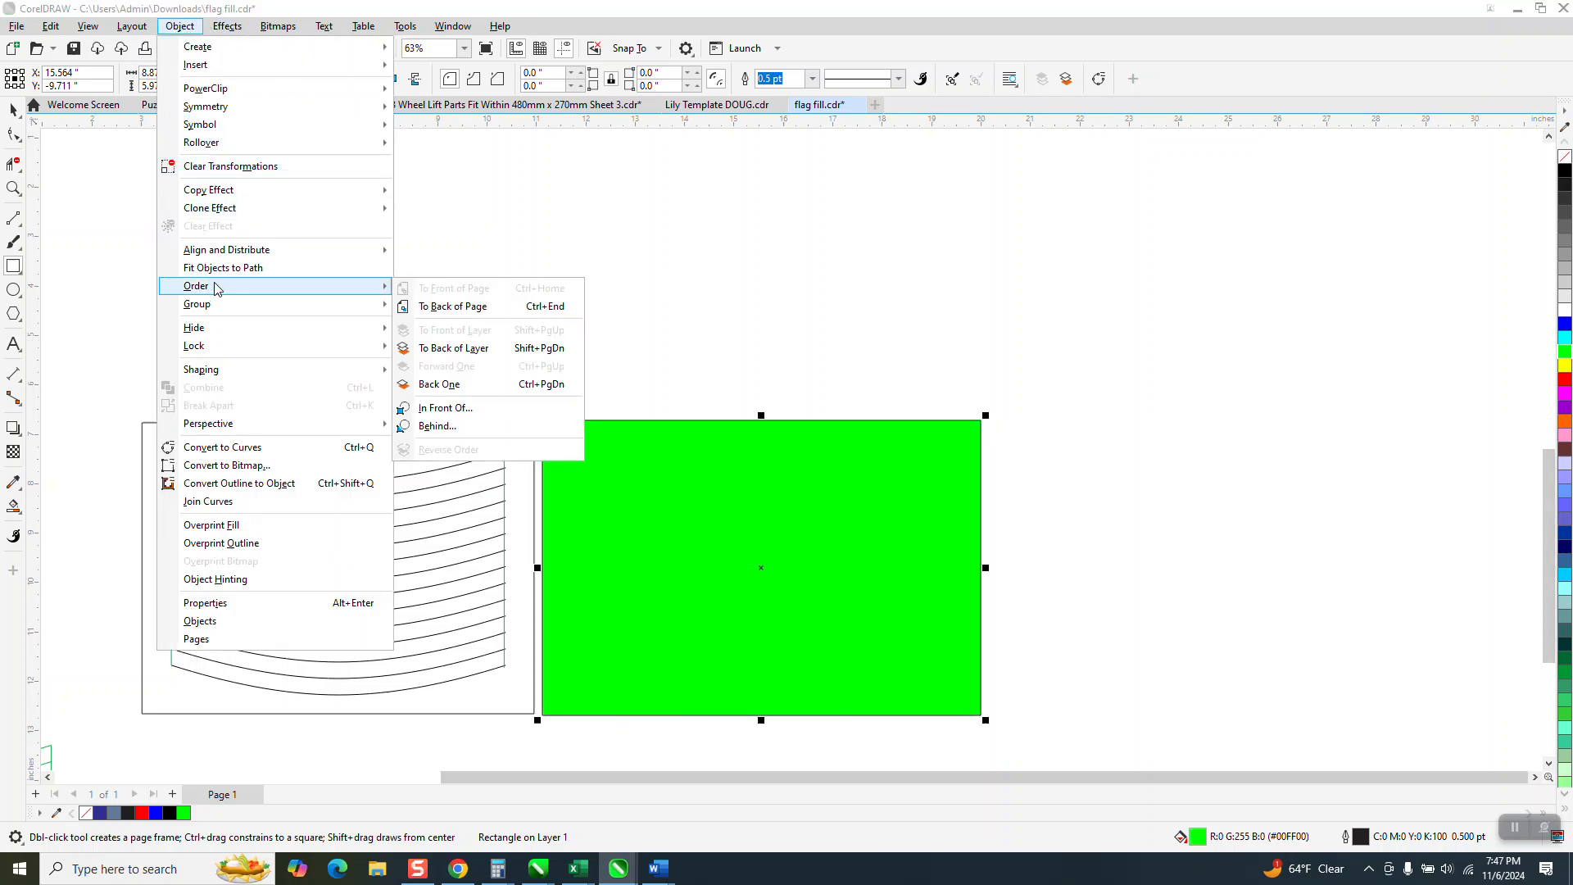
{"action": "left_click", "coordinate": [410, 306]}
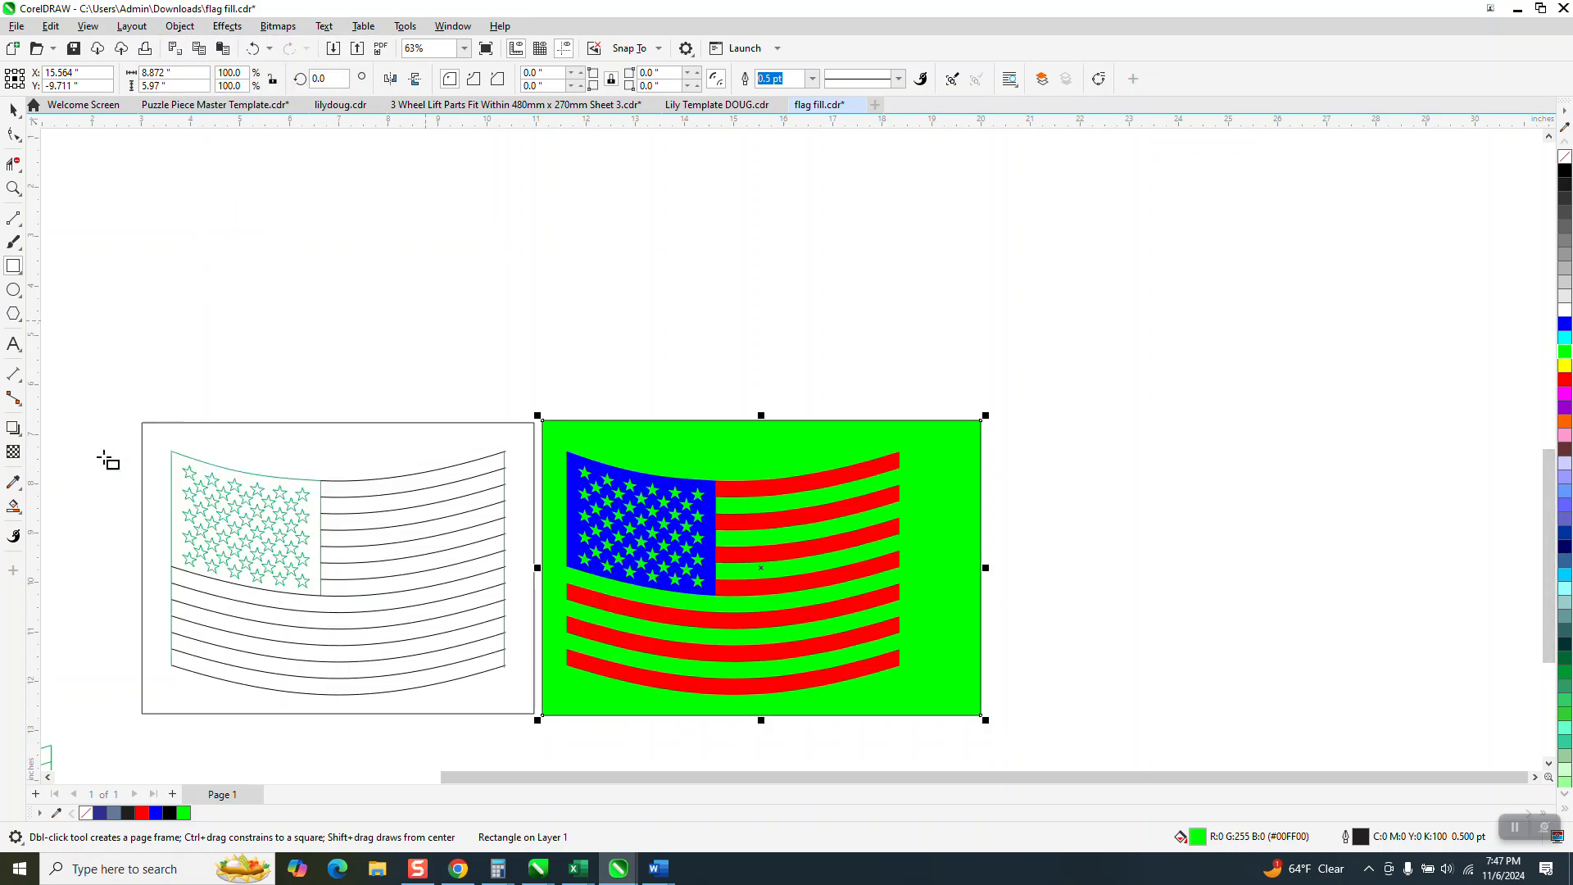
- Set the Smart Fill colour to white and fill the three alternate long stripes of the line-art flag, nudging each 8 inches right
{"action": "left_click", "coordinate": [19, 511]}
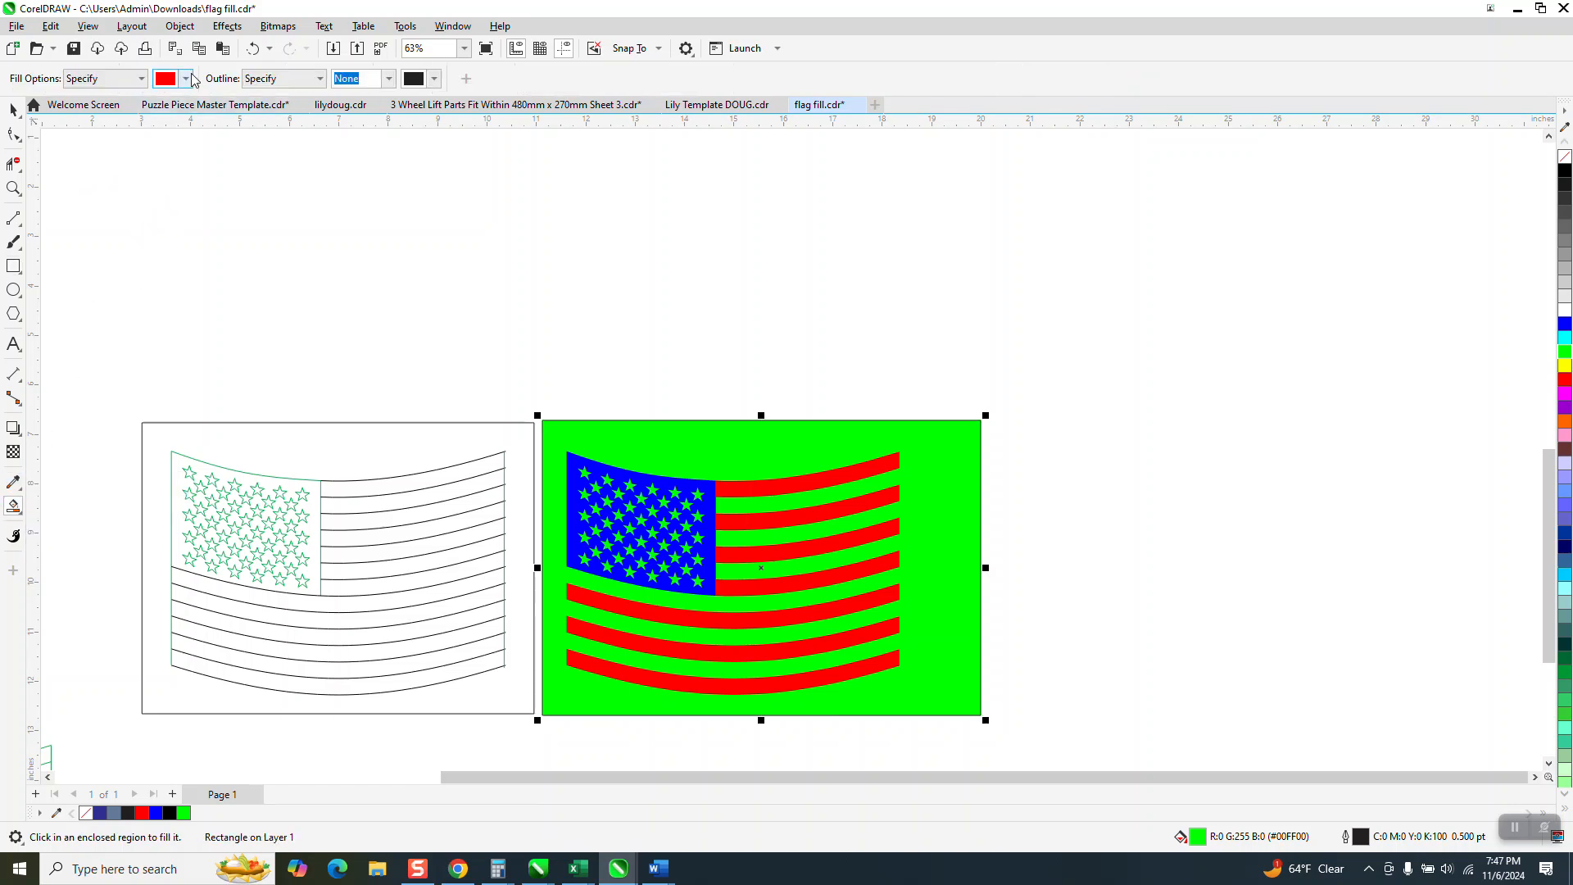
{"action": "left_click", "coordinate": [186, 78]}
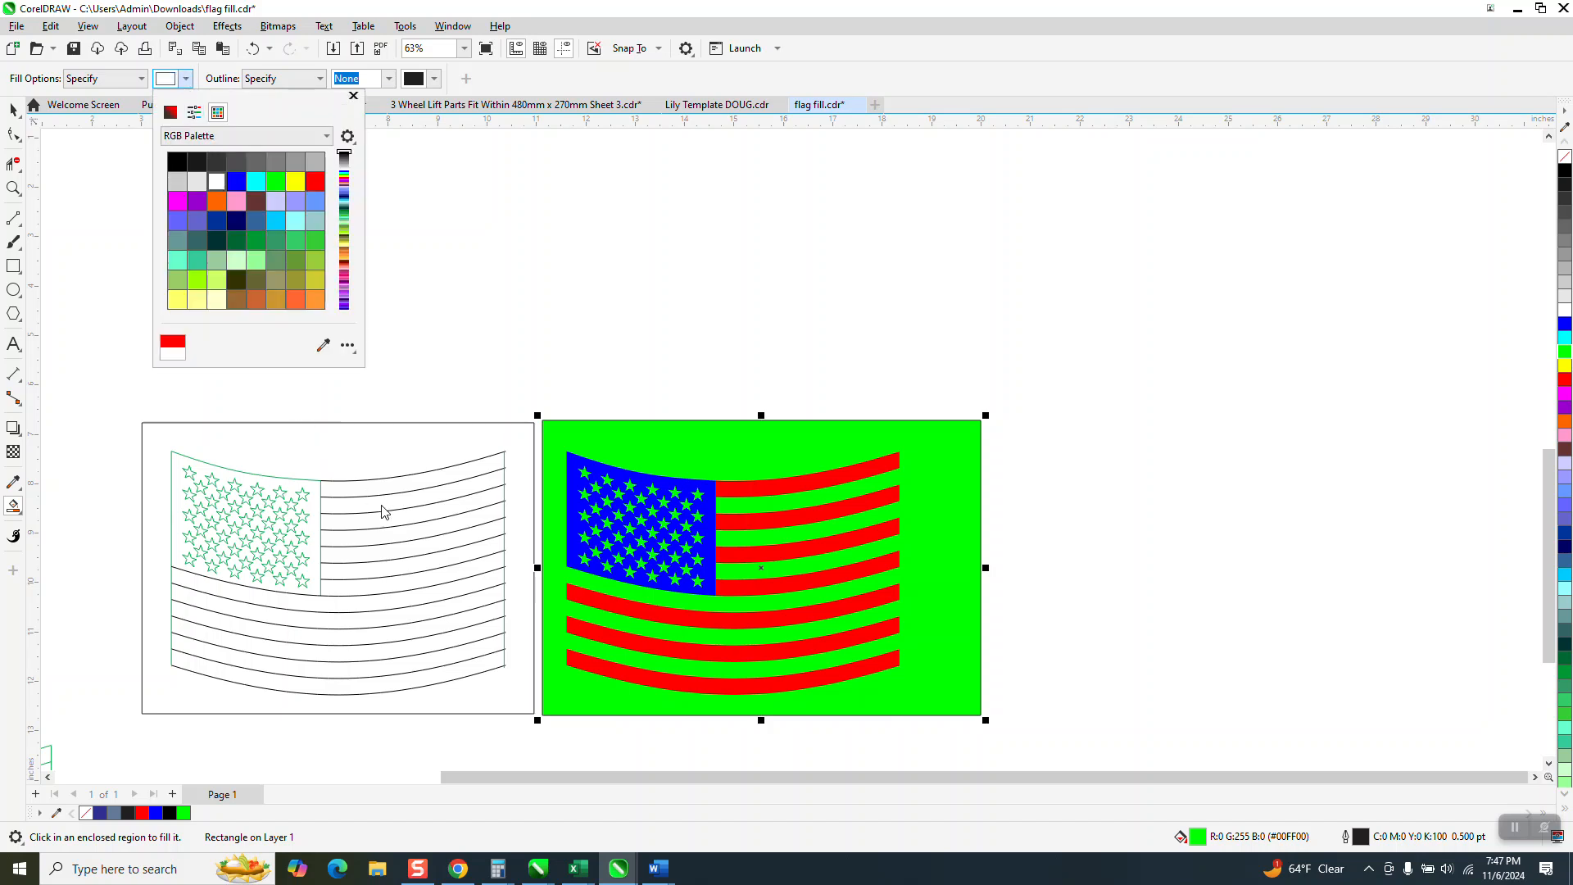
{"action": "left_click", "coordinate": [429, 666]}
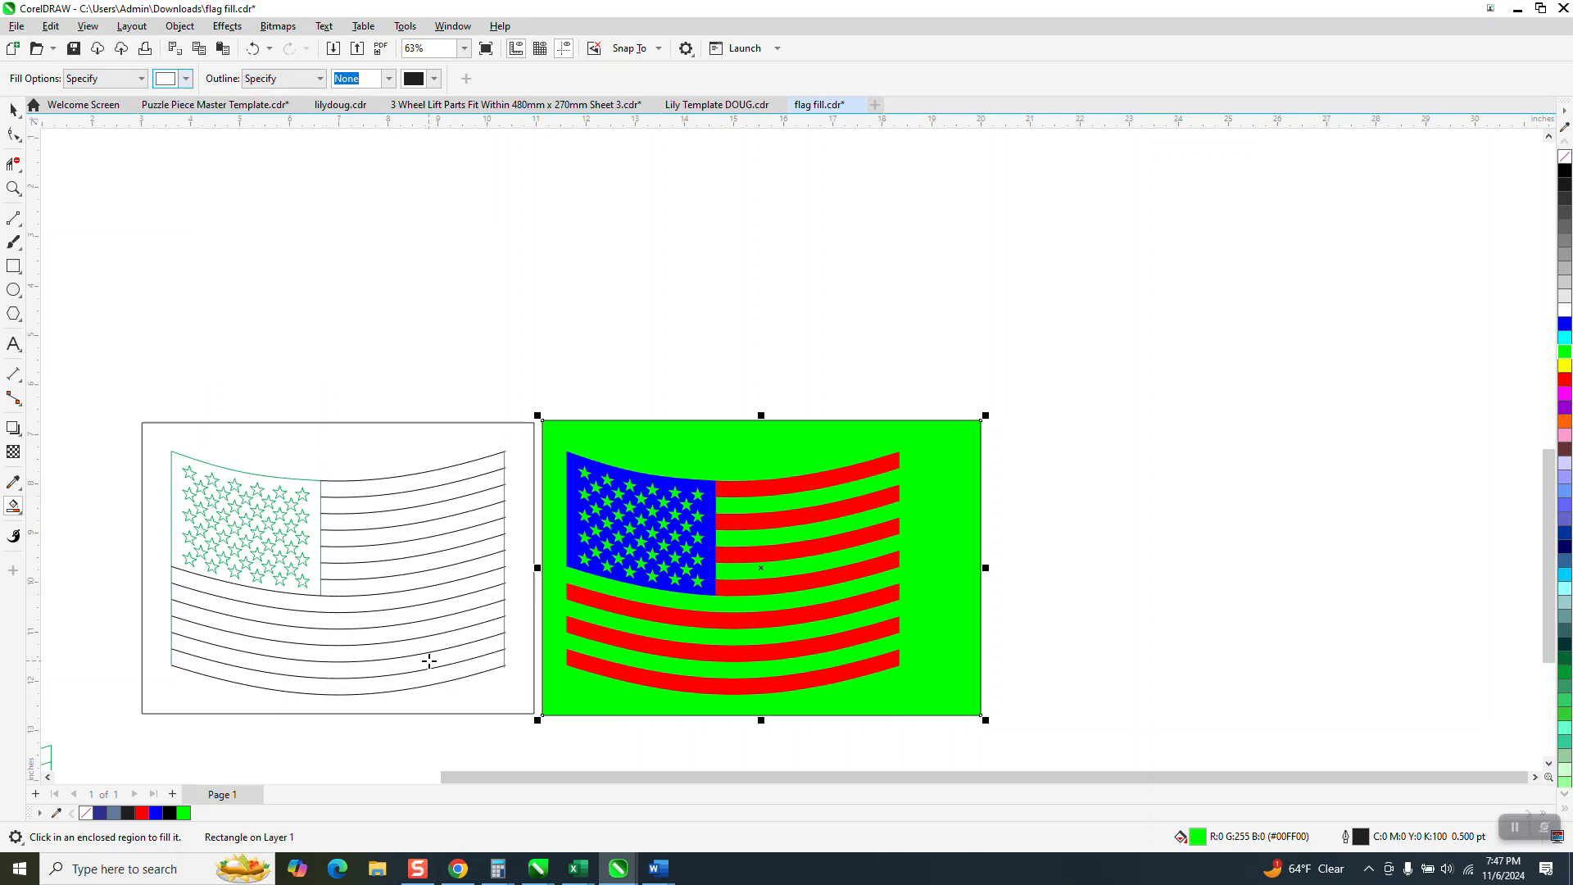
{"action": "left_click", "coordinate": [430, 660]}
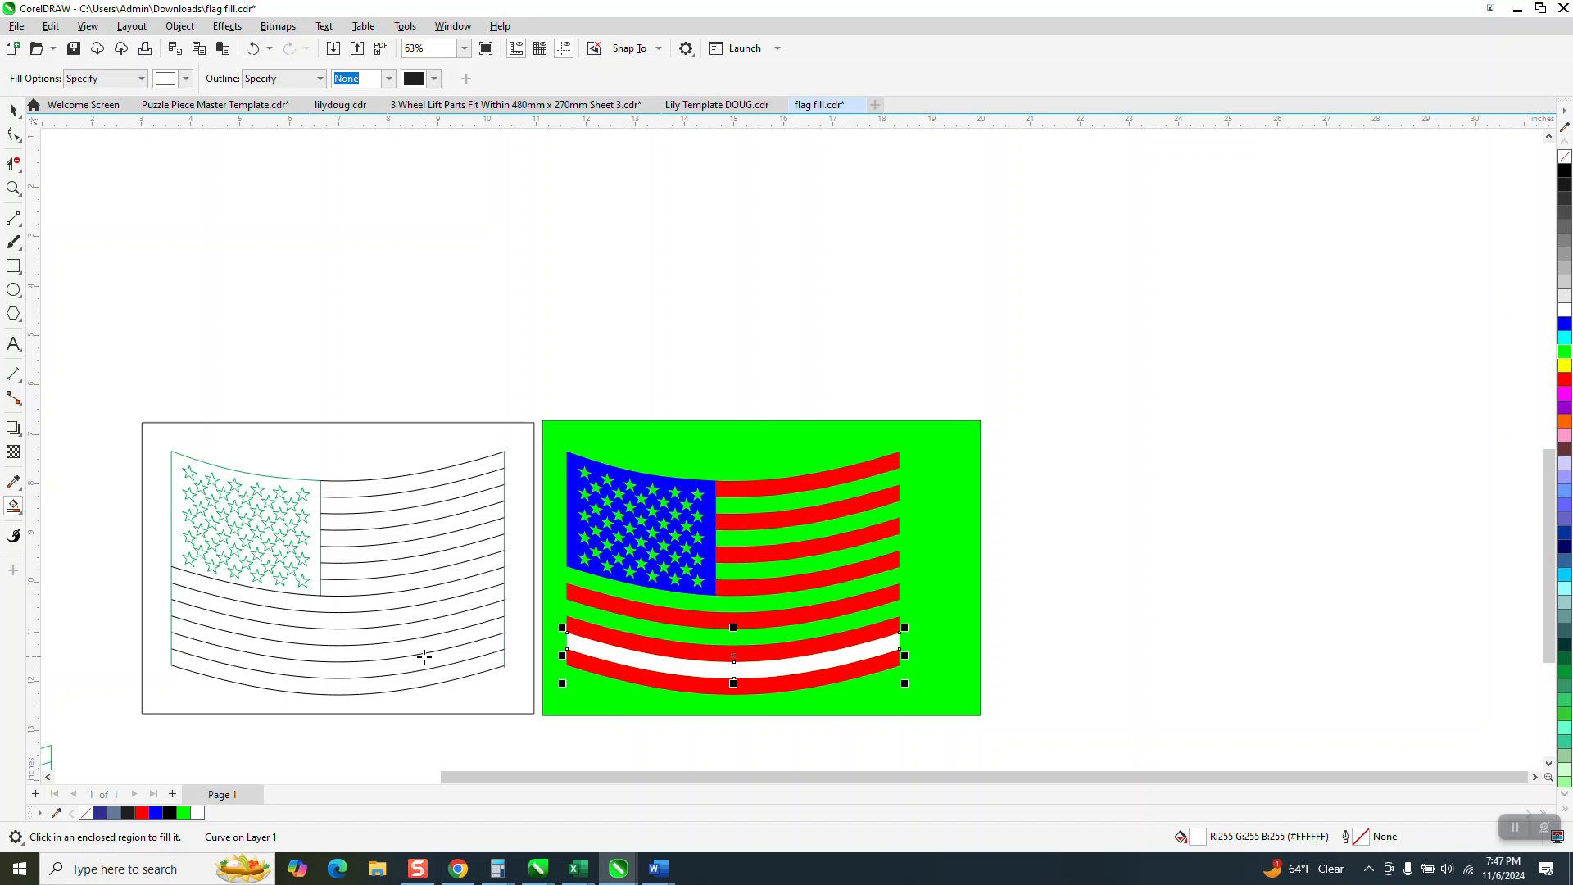
{"action": "left_click", "coordinate": [424, 629]}
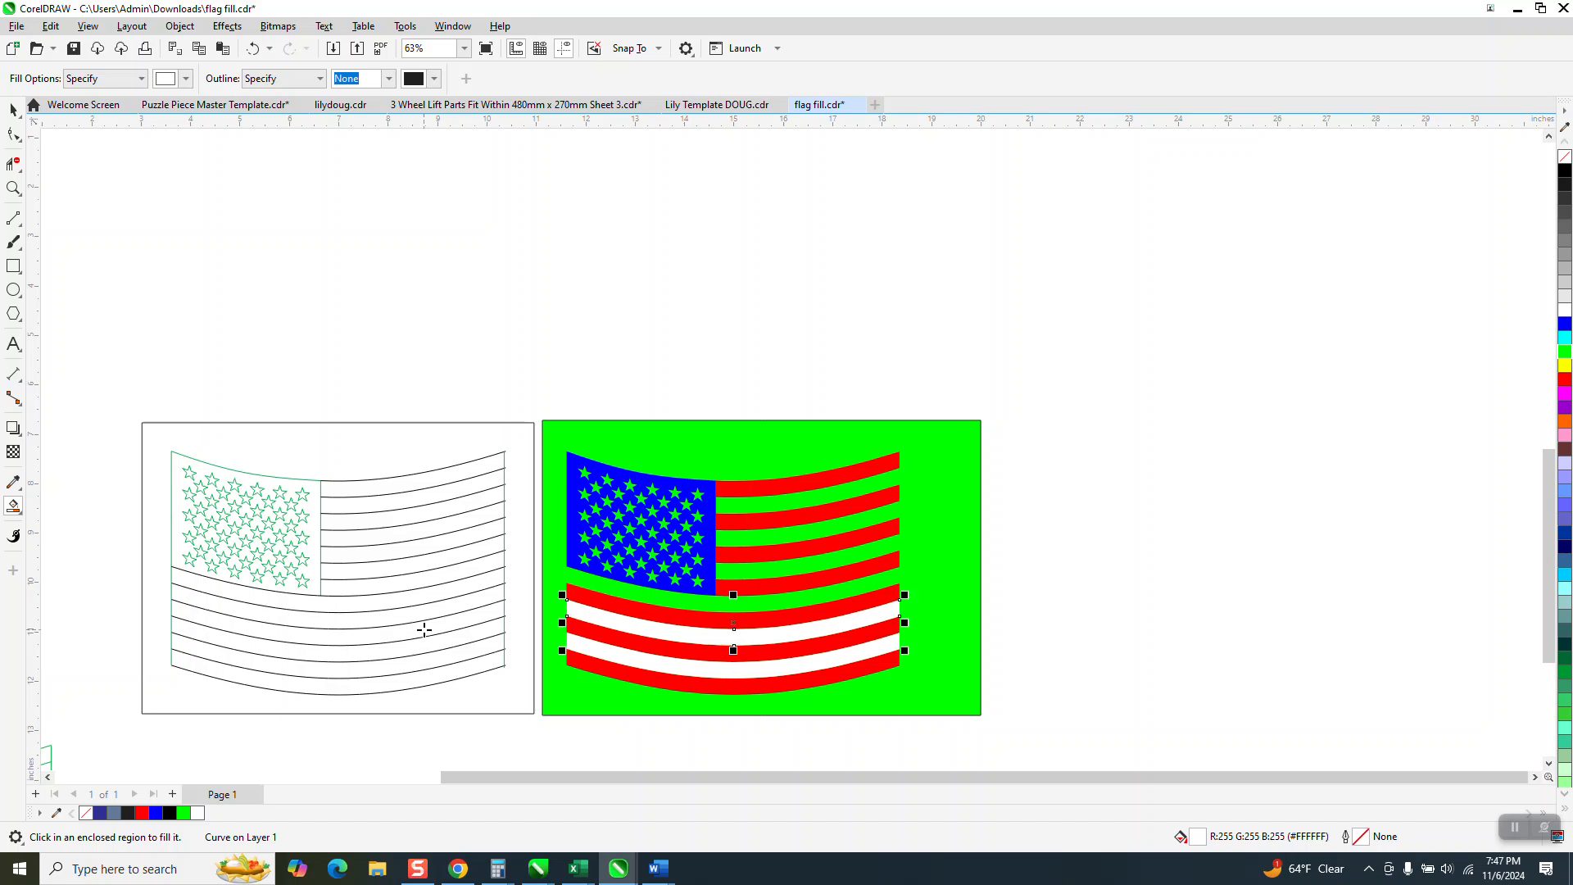
{"action": "left_click", "coordinate": [422, 600]}
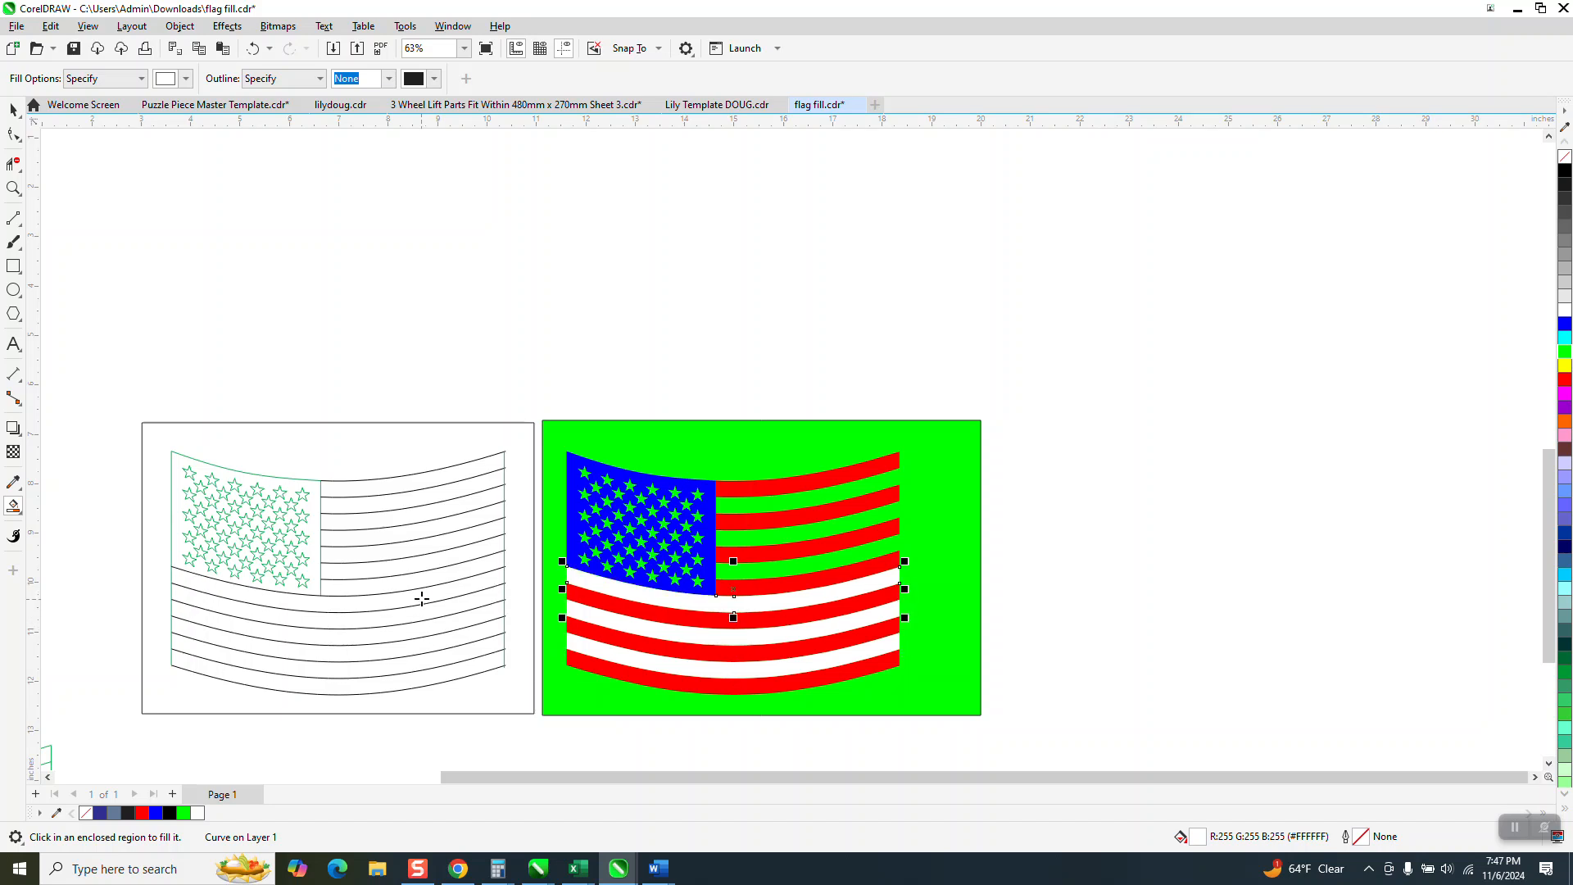
- Try to fill two of the short stripes beside the star field white with an 8-inch nudge right, undoing each attempt
{"action": "left_click", "coordinate": [423, 580]}
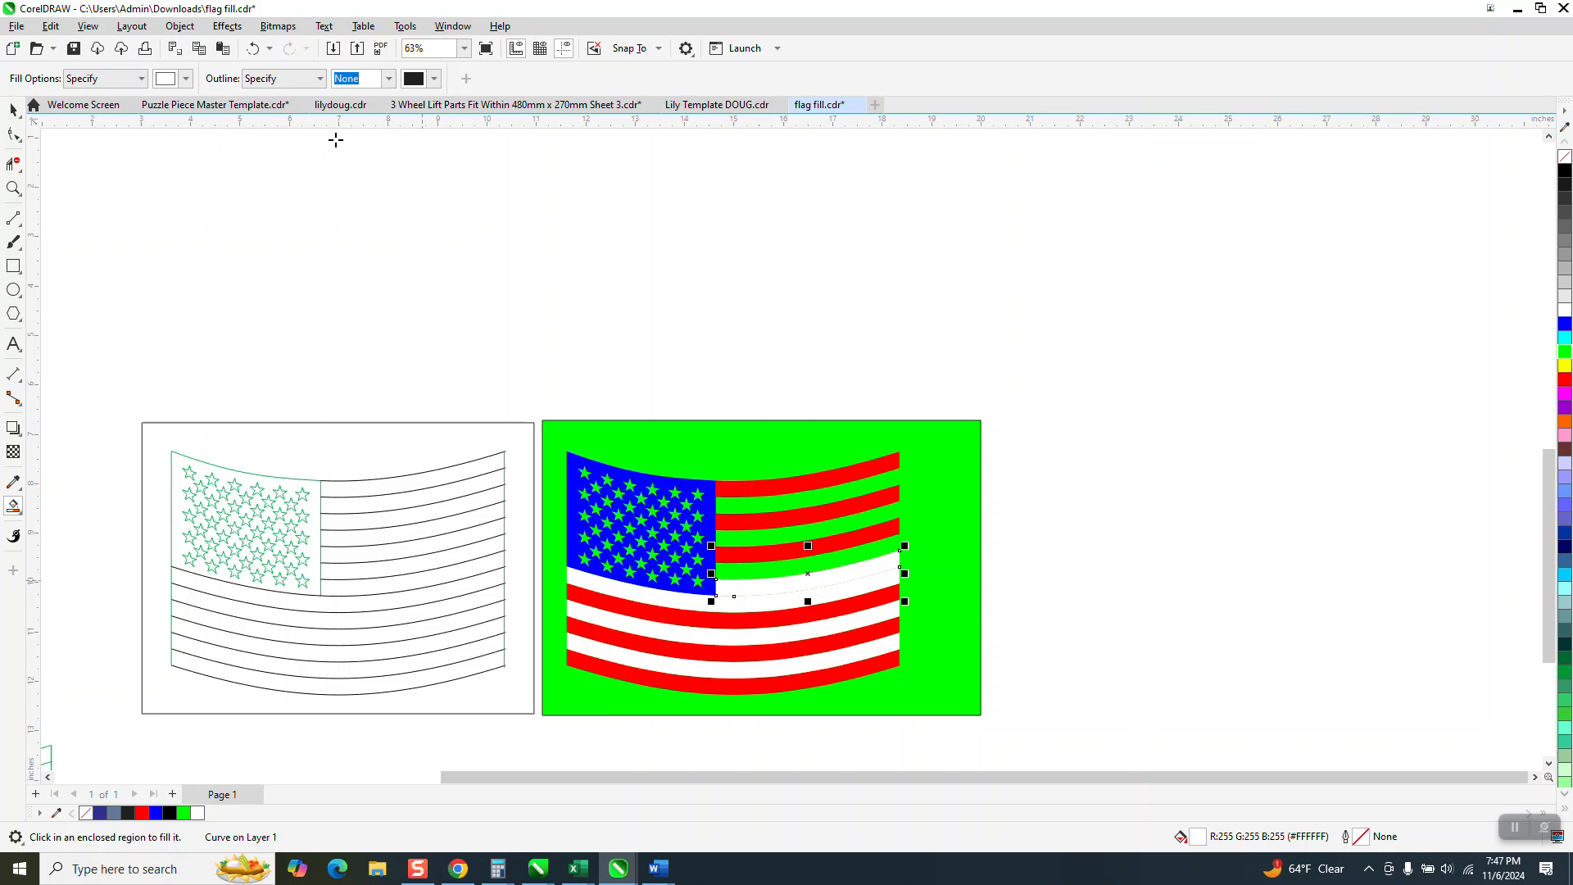
{"action": "left_click", "coordinate": [253, 49]}
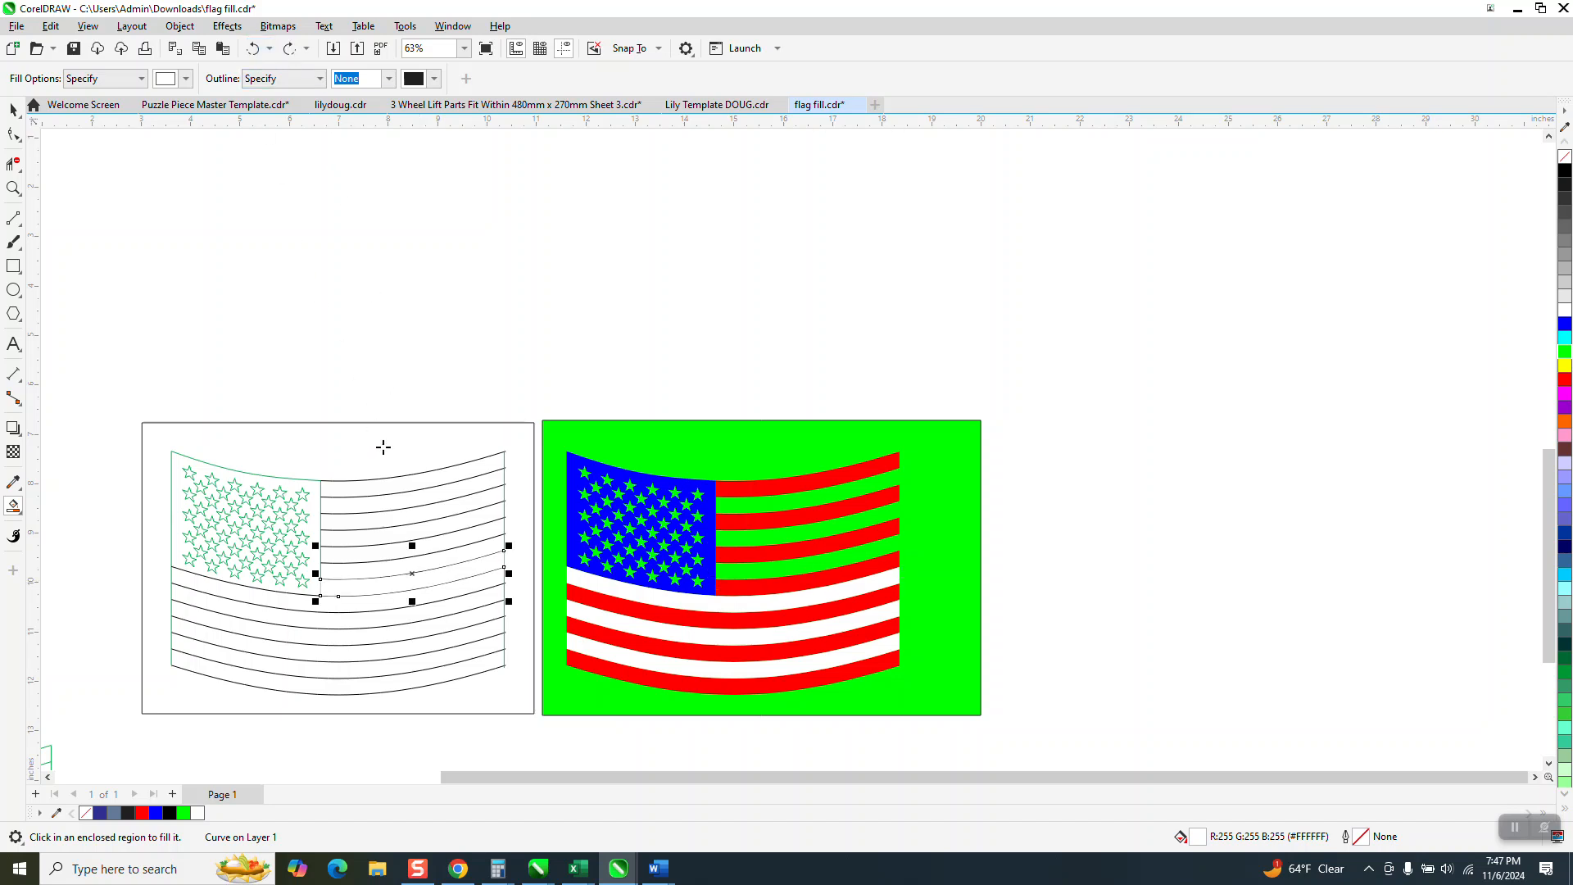
{"action": "left_click", "coordinate": [407, 548]}
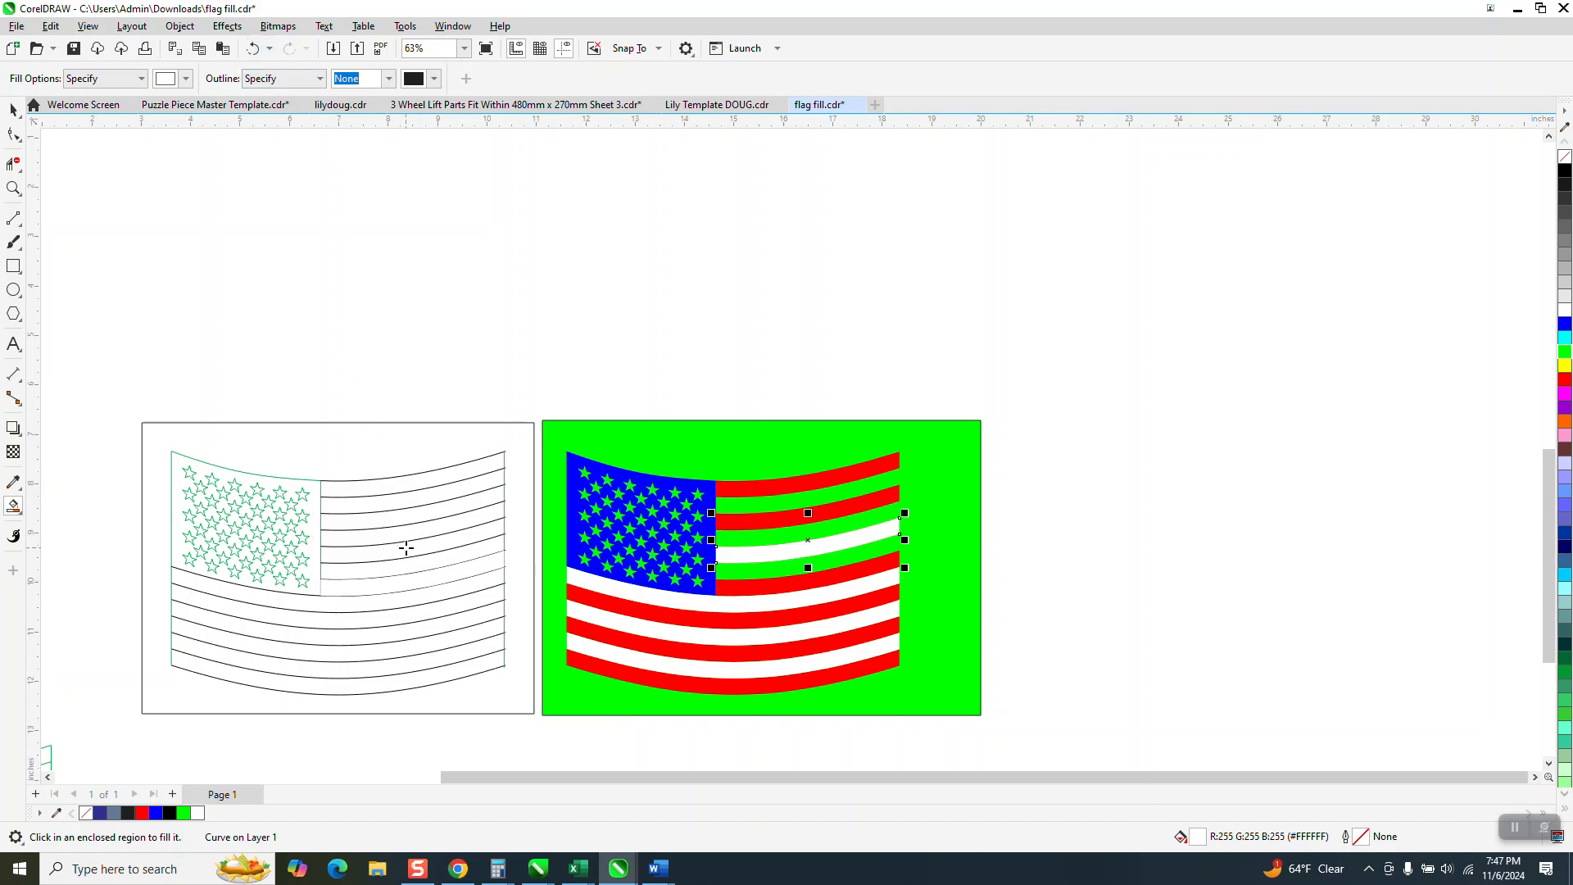
{"action": "left_click", "coordinate": [252, 48]}
- Fill the three short stripes that lie between the red ones beside the star field white, nudging each 8 inches right
{"action": "left_click", "coordinate": [399, 555]}
{"action": "left_click", "coordinate": [391, 535]}
{"action": "left_click", "coordinate": [391, 505]}
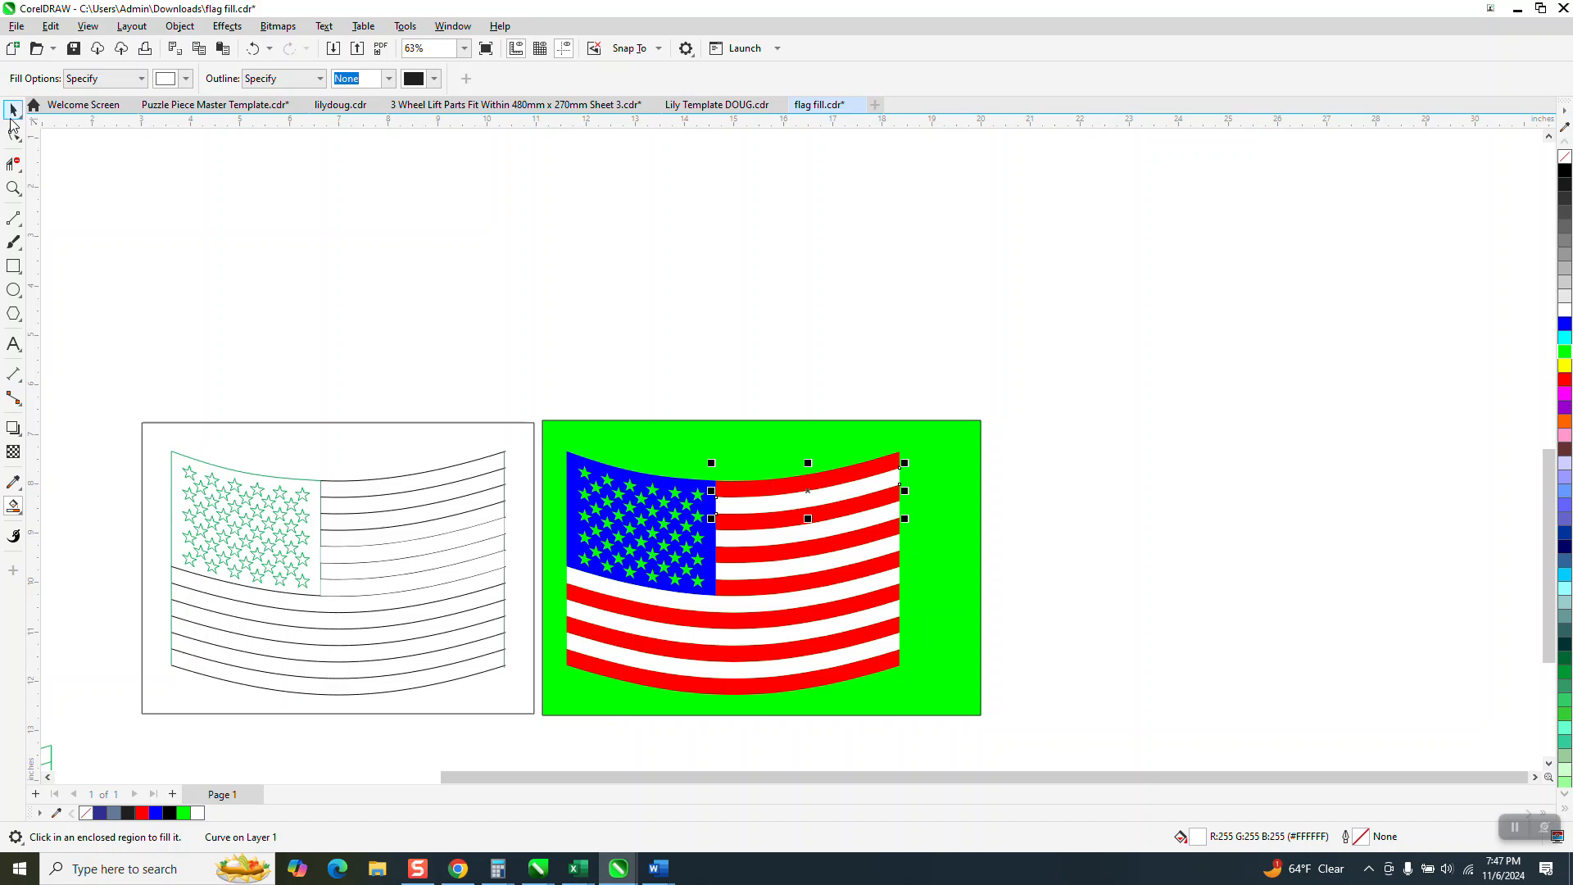
- Group the coloured flag's pieces and move the group, with the green rectangle behind it, above and to the right of the line-art flag
{"action": "left_click", "coordinate": [14, 109]}
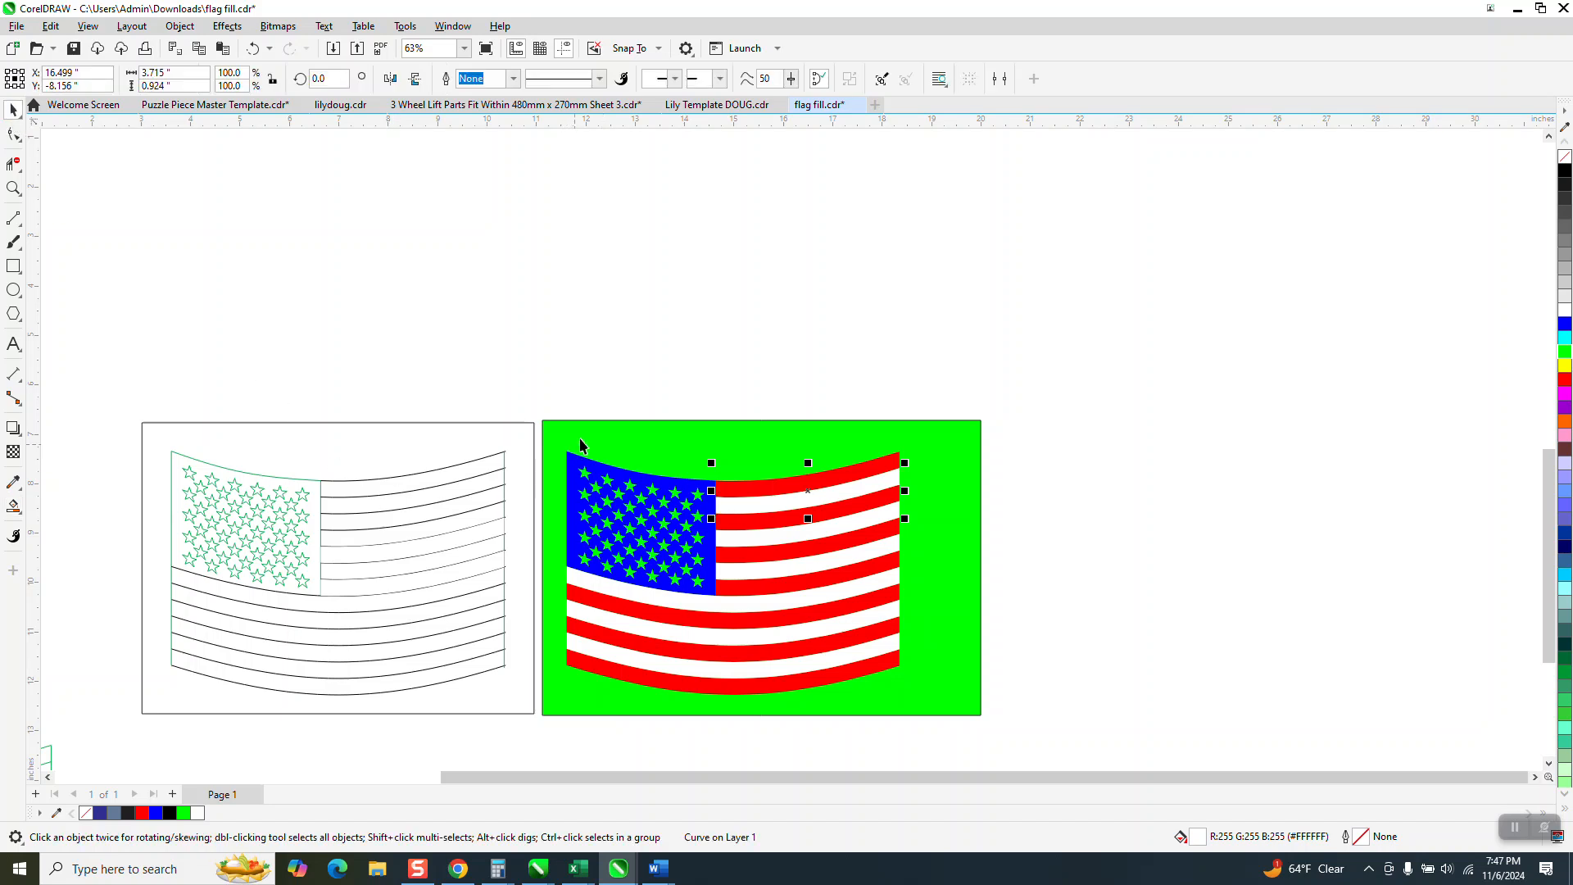
{"action": "left_click_drag", "start_coordinate": [556, 399], "coordinate": [931, 730]}
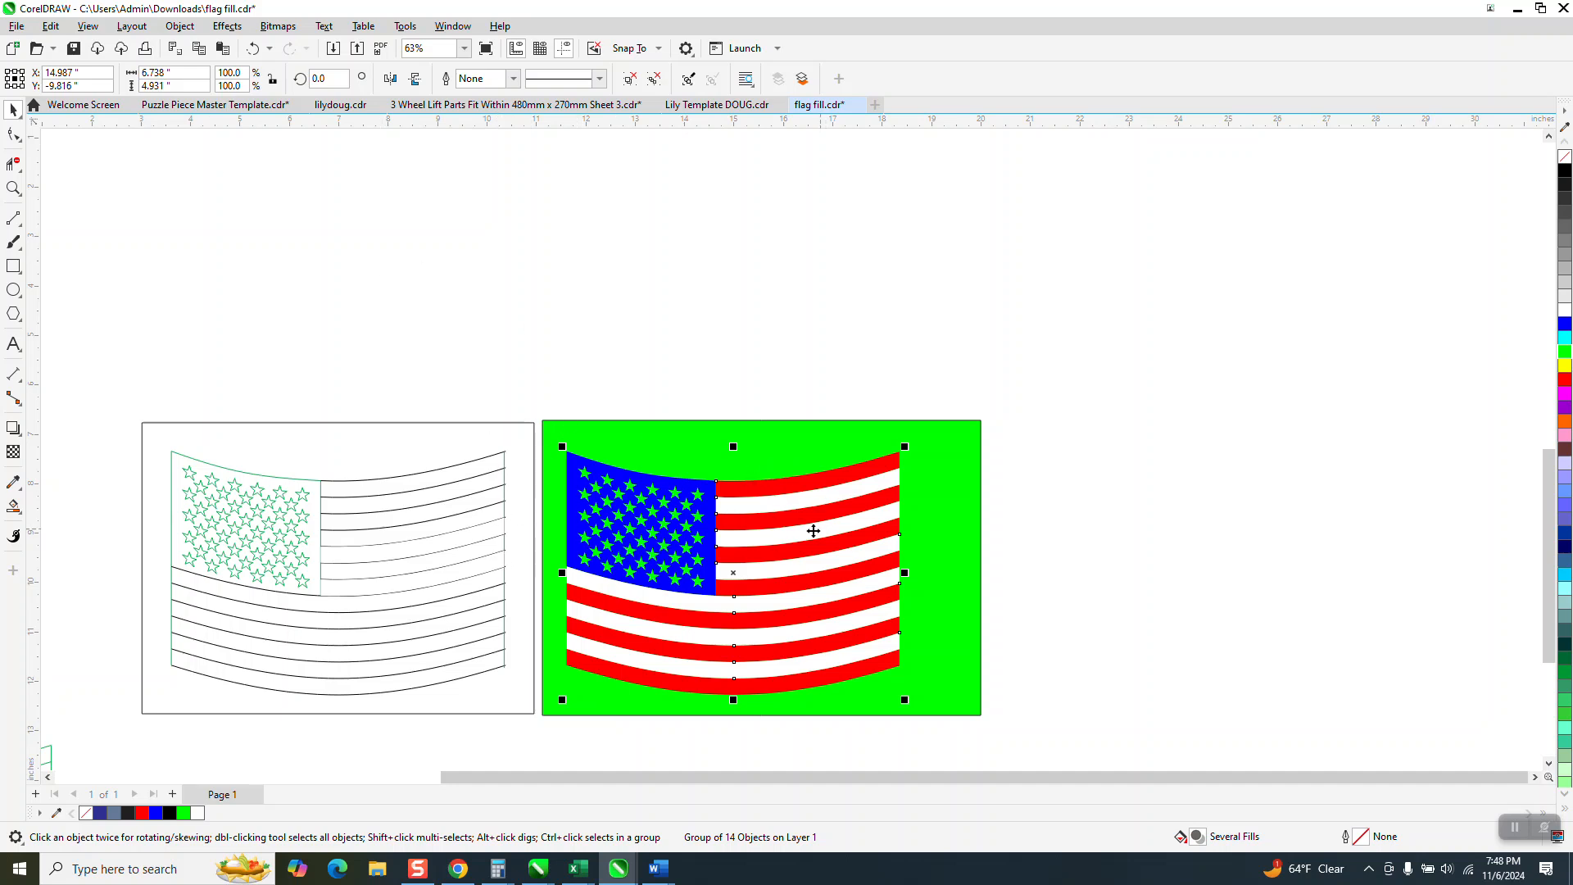
{"action": "left_click_drag", "start_coordinate": [800, 684], "coordinate": [894, 392]}
{"action": "left_click_drag", "start_coordinate": [923, 530], "coordinate": [975, 240]}
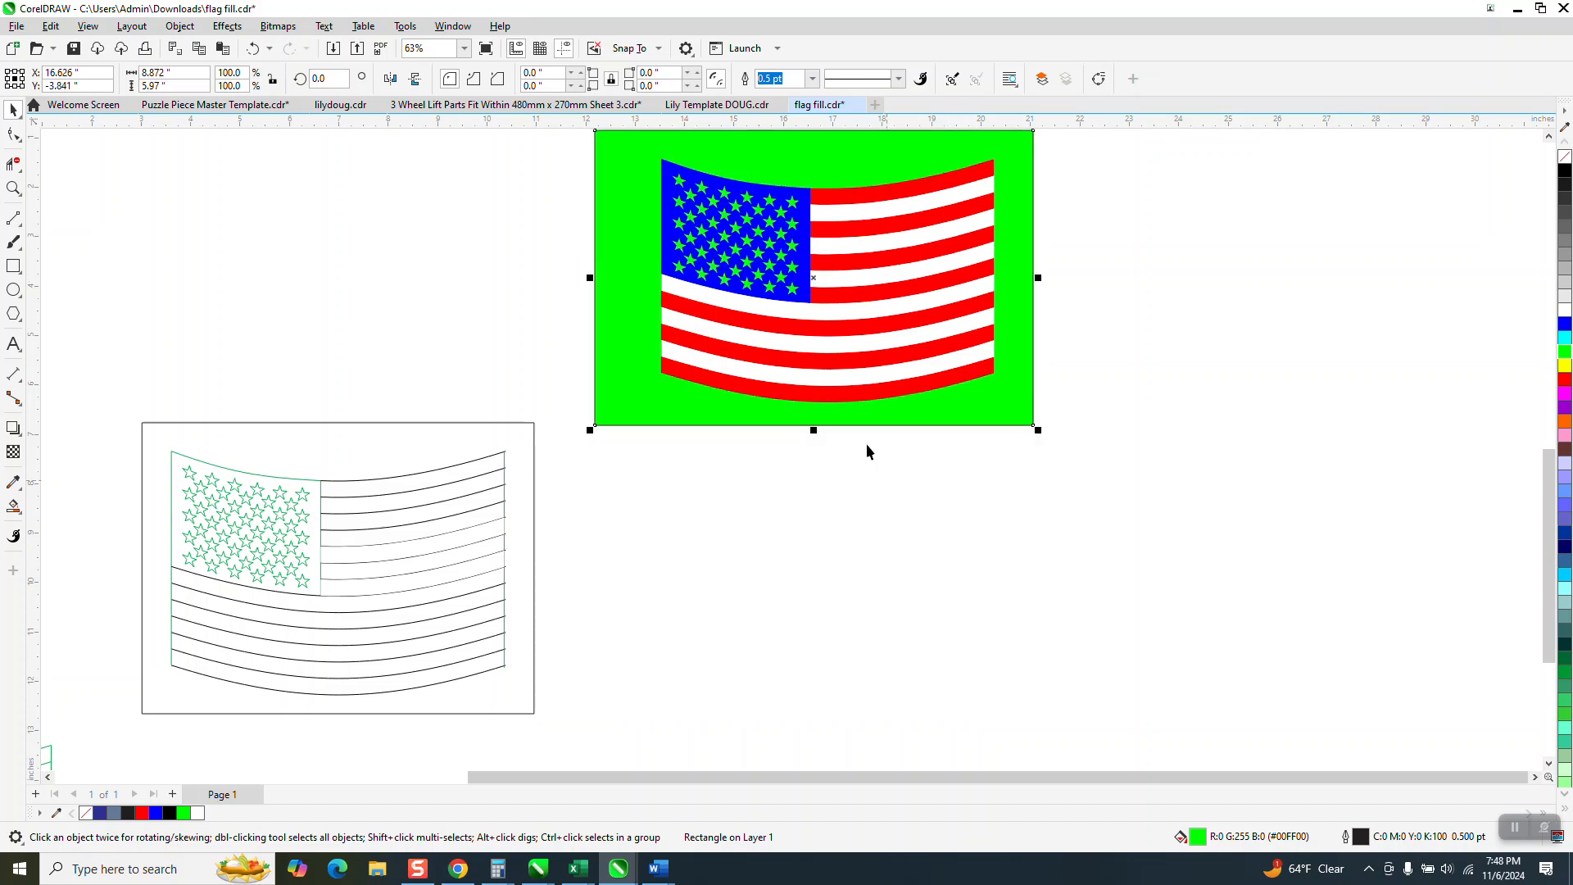
{"action": "mouse_move", "coordinate": [860, 406]}
{"action": "left_mouse_down"}
{"action": "mouse_move", "coordinate": [889, 446]}
{"action": "mouse_move", "coordinate": [860, 413]}
{"action": "left_mouse_up"}
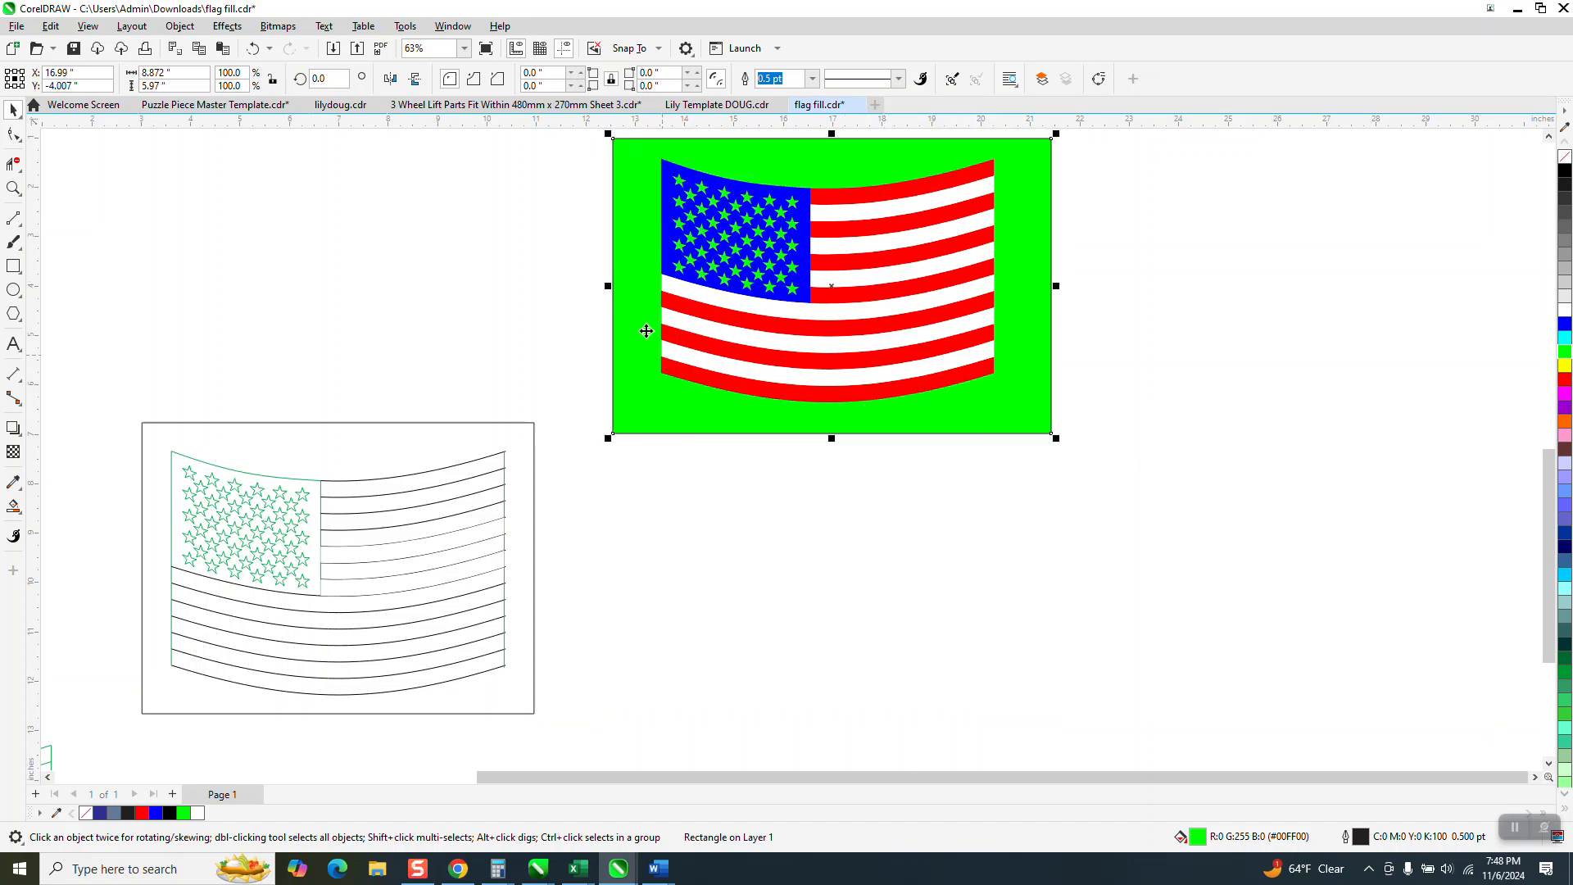
- Resize the grouped coloured flag to 6.75 inches wide and 5 inches high without keeping its proportions
{"action": "left_click", "coordinate": [688, 328]}
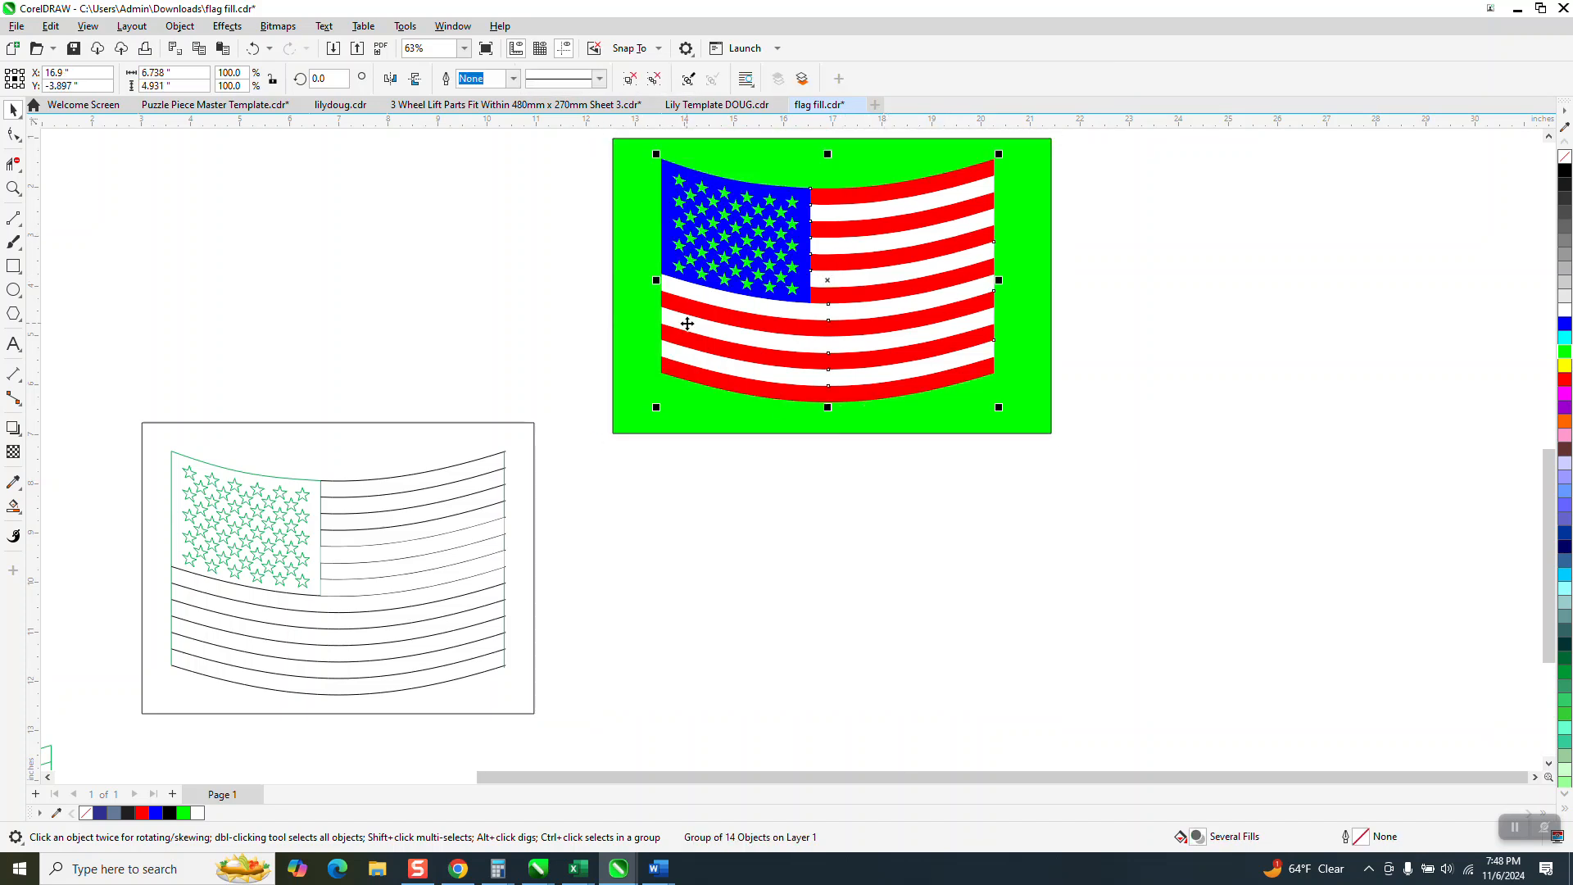
{"action": "left_click", "coordinate": [156, 72]}
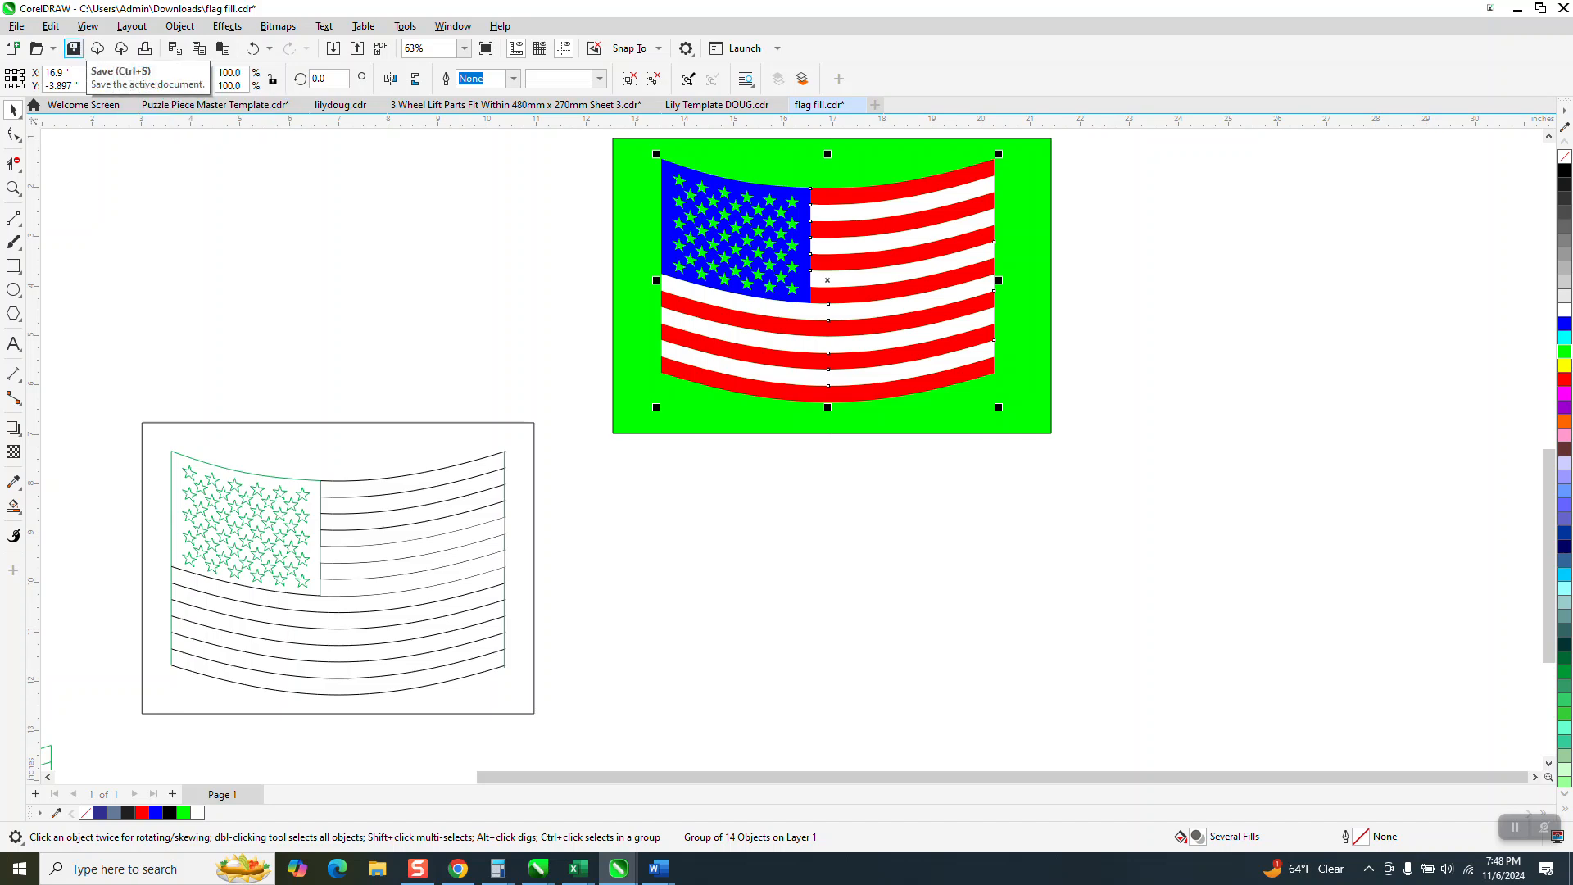
{"action": "type", "text": "6.75"}
{"action": "left_click", "coordinate": [274, 82]}
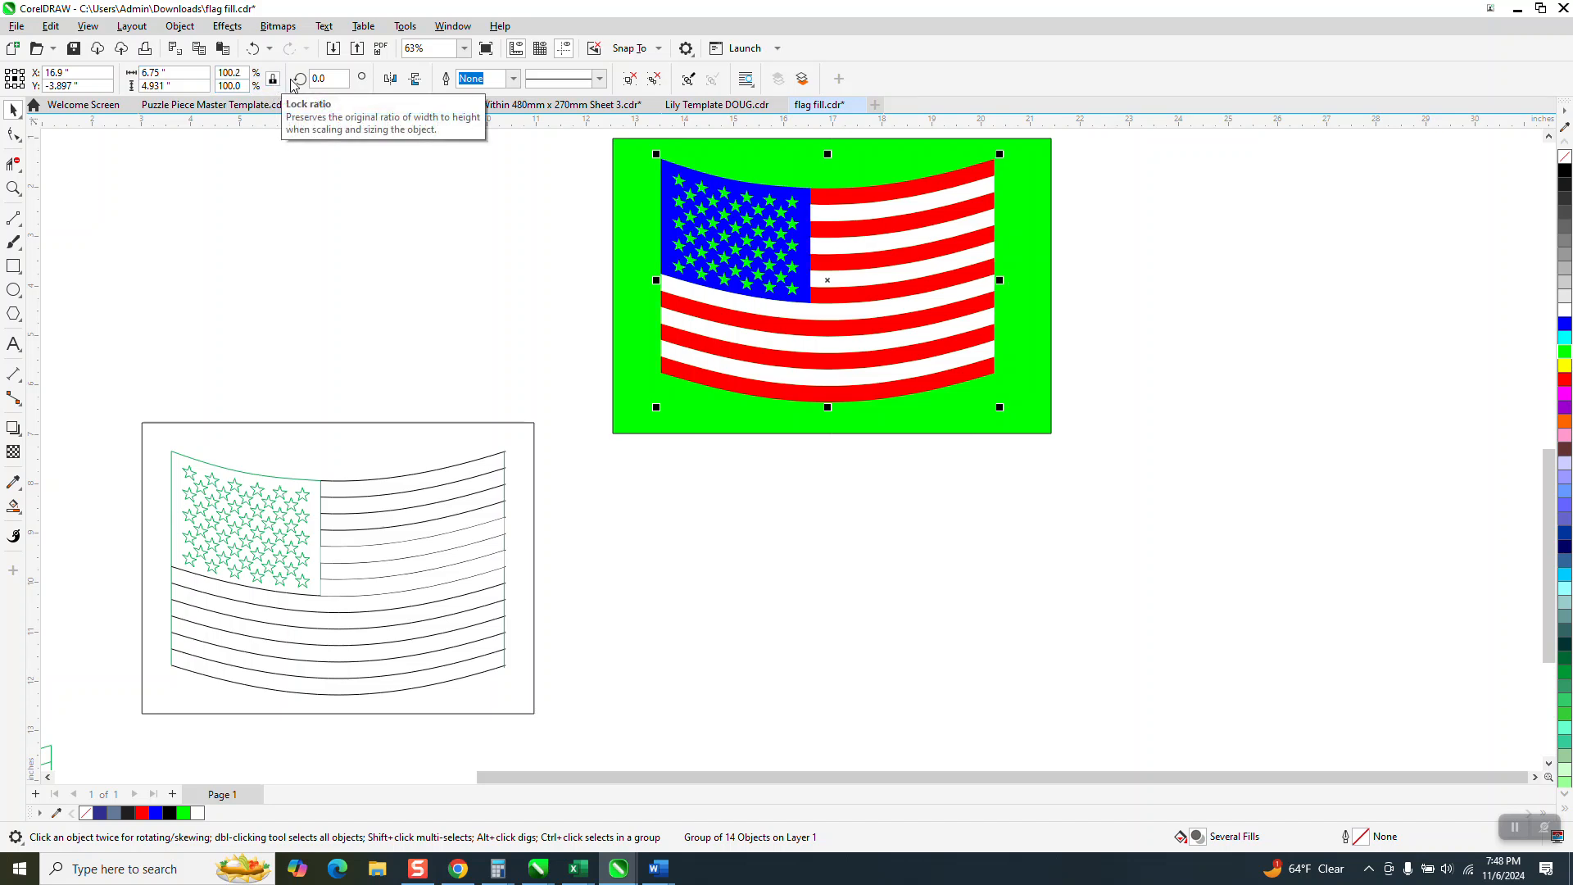
{"action": "left_click", "coordinate": [180, 86]}
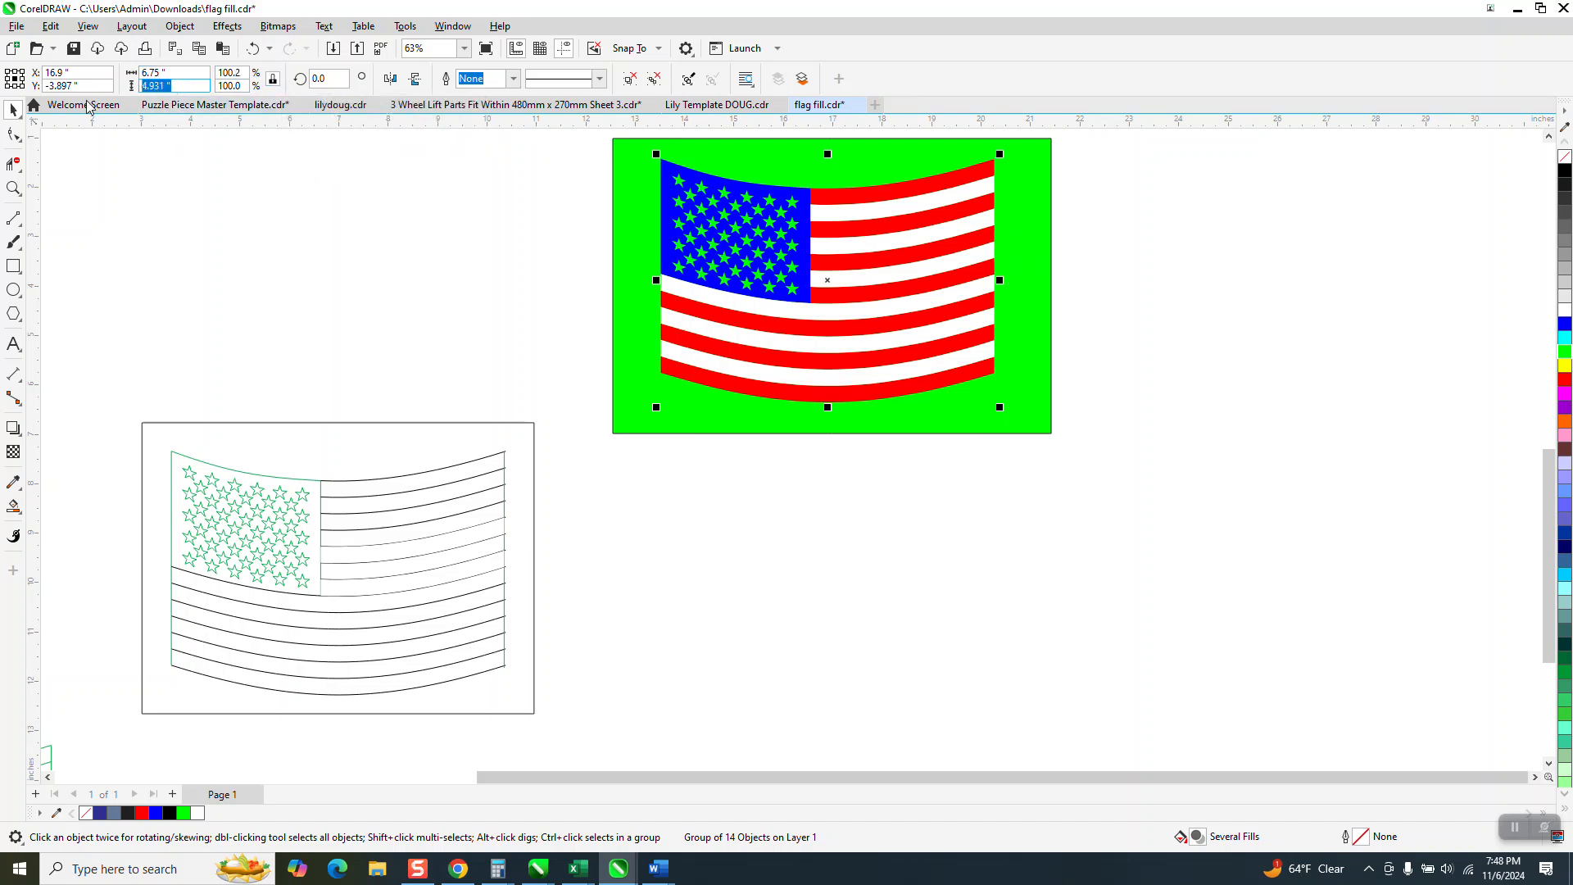
{"action": "left_click", "coordinate": [273, 79]}
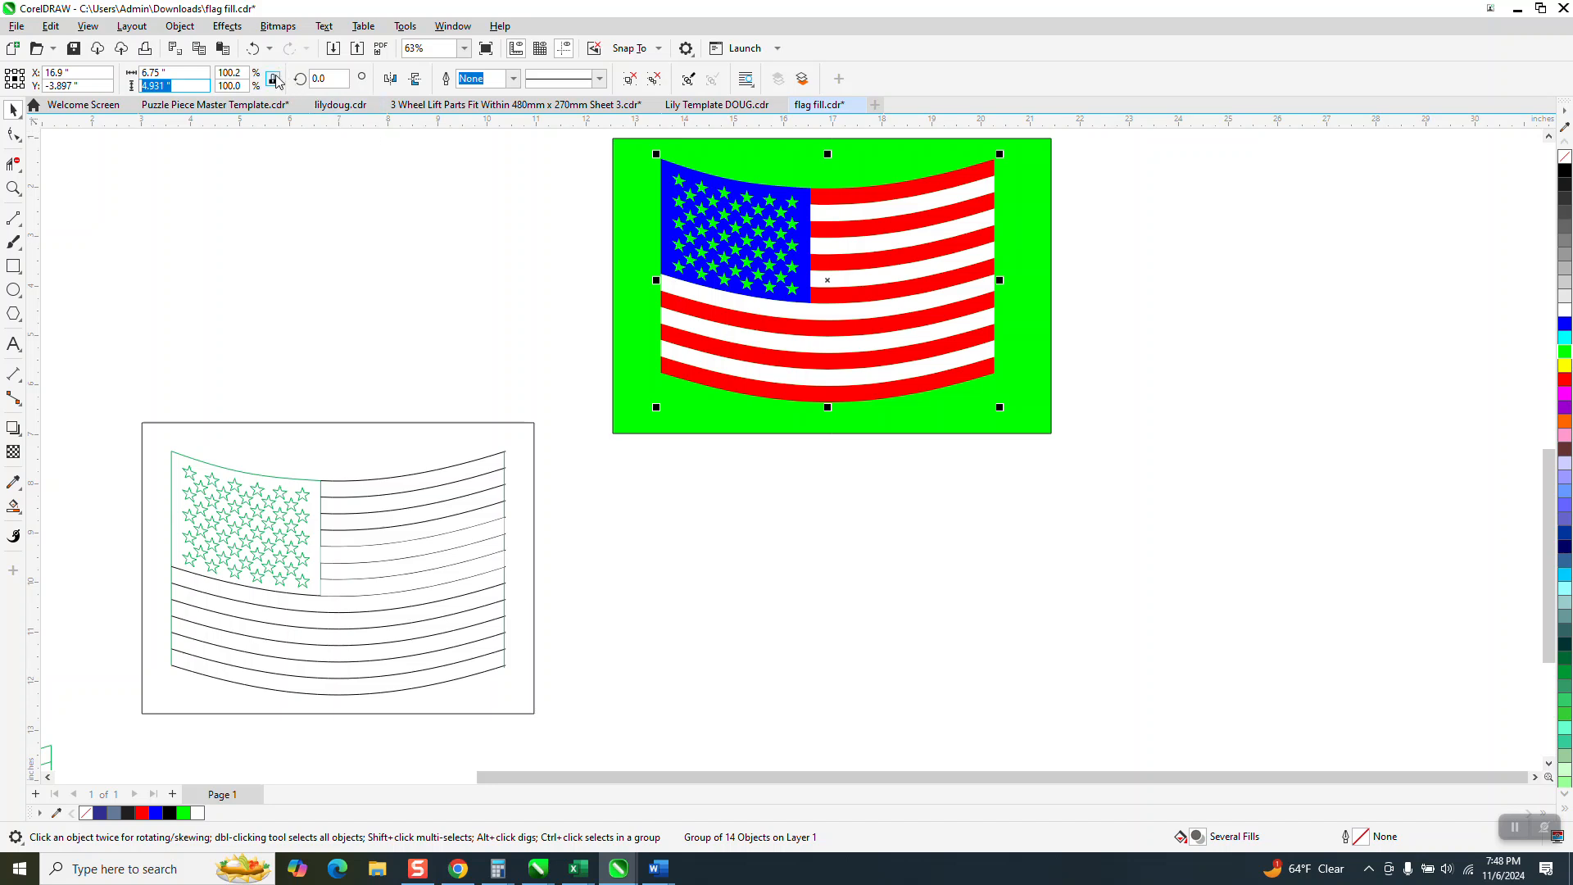
{"action": "left_click", "coordinate": [176, 87]}
{"action": "type", "text": "5"}
{"action": "key", "text": "Return"}
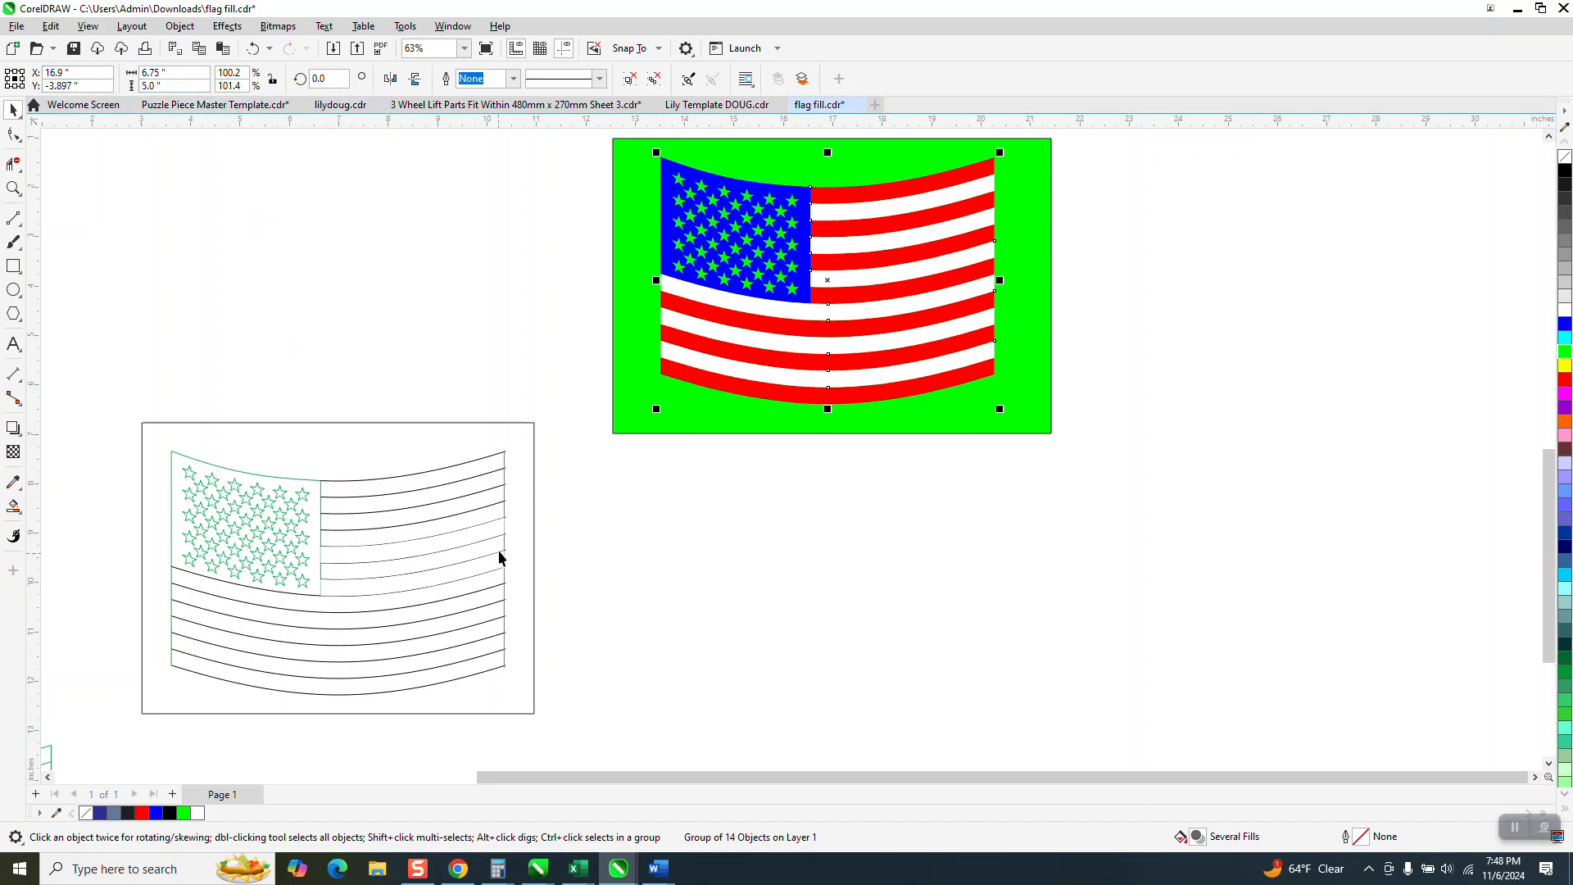
- Ungroup the coloured flag on the green rectangle and clear the selection
{"action": "scroll", "coordinate": [541, 491], "scroll_direction": "down", "scroll_amount": 1}
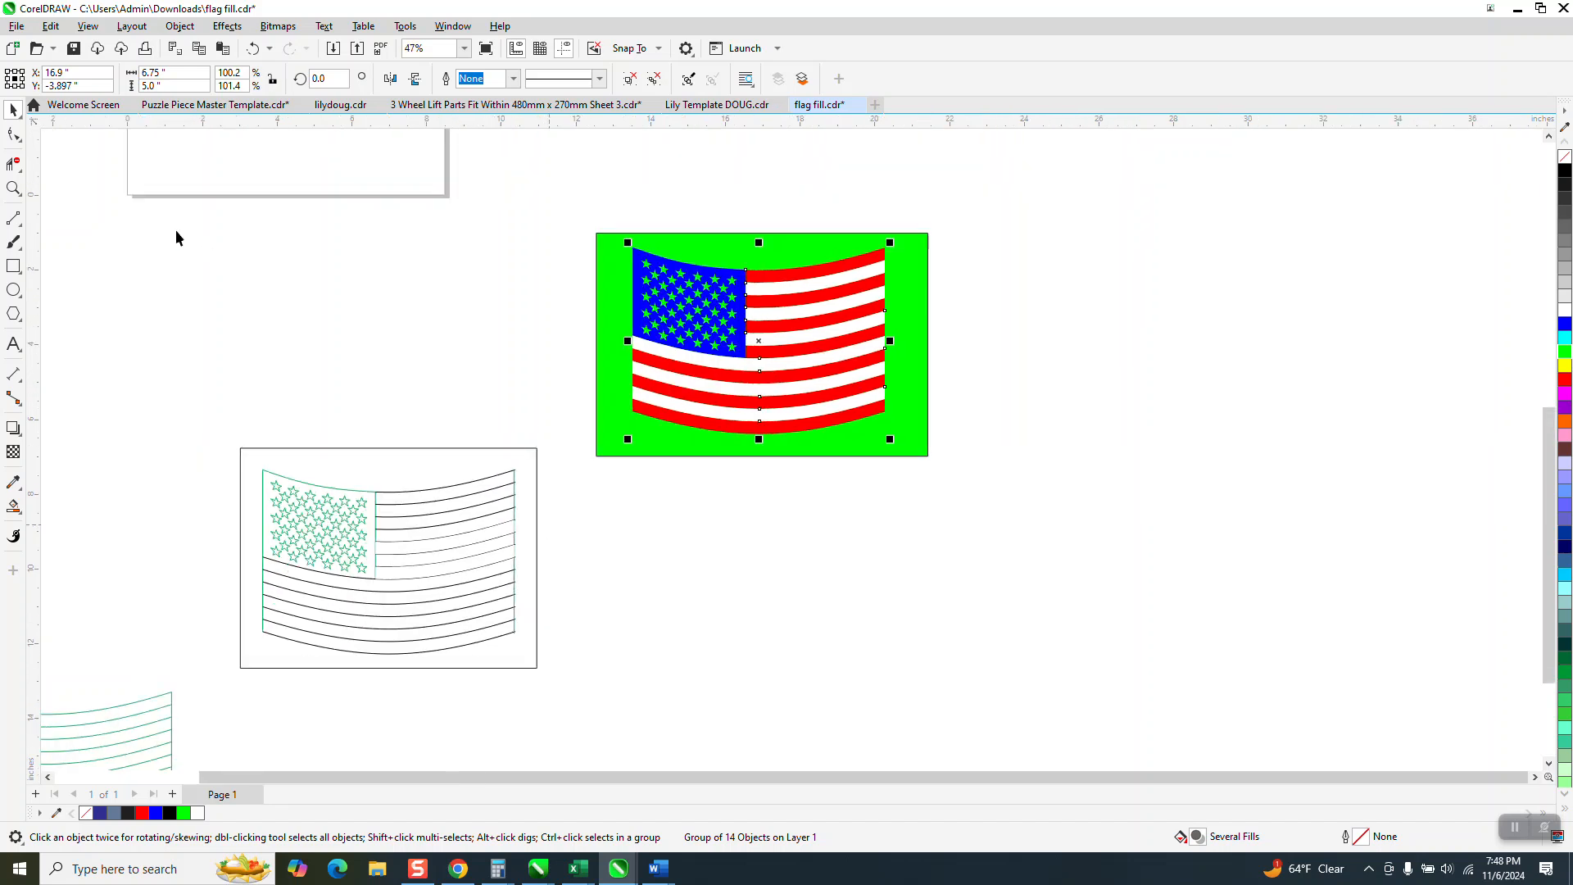
{"action": "scroll", "coordinate": [616, 420], "scroll_direction": "down", "scroll_amount": 1}
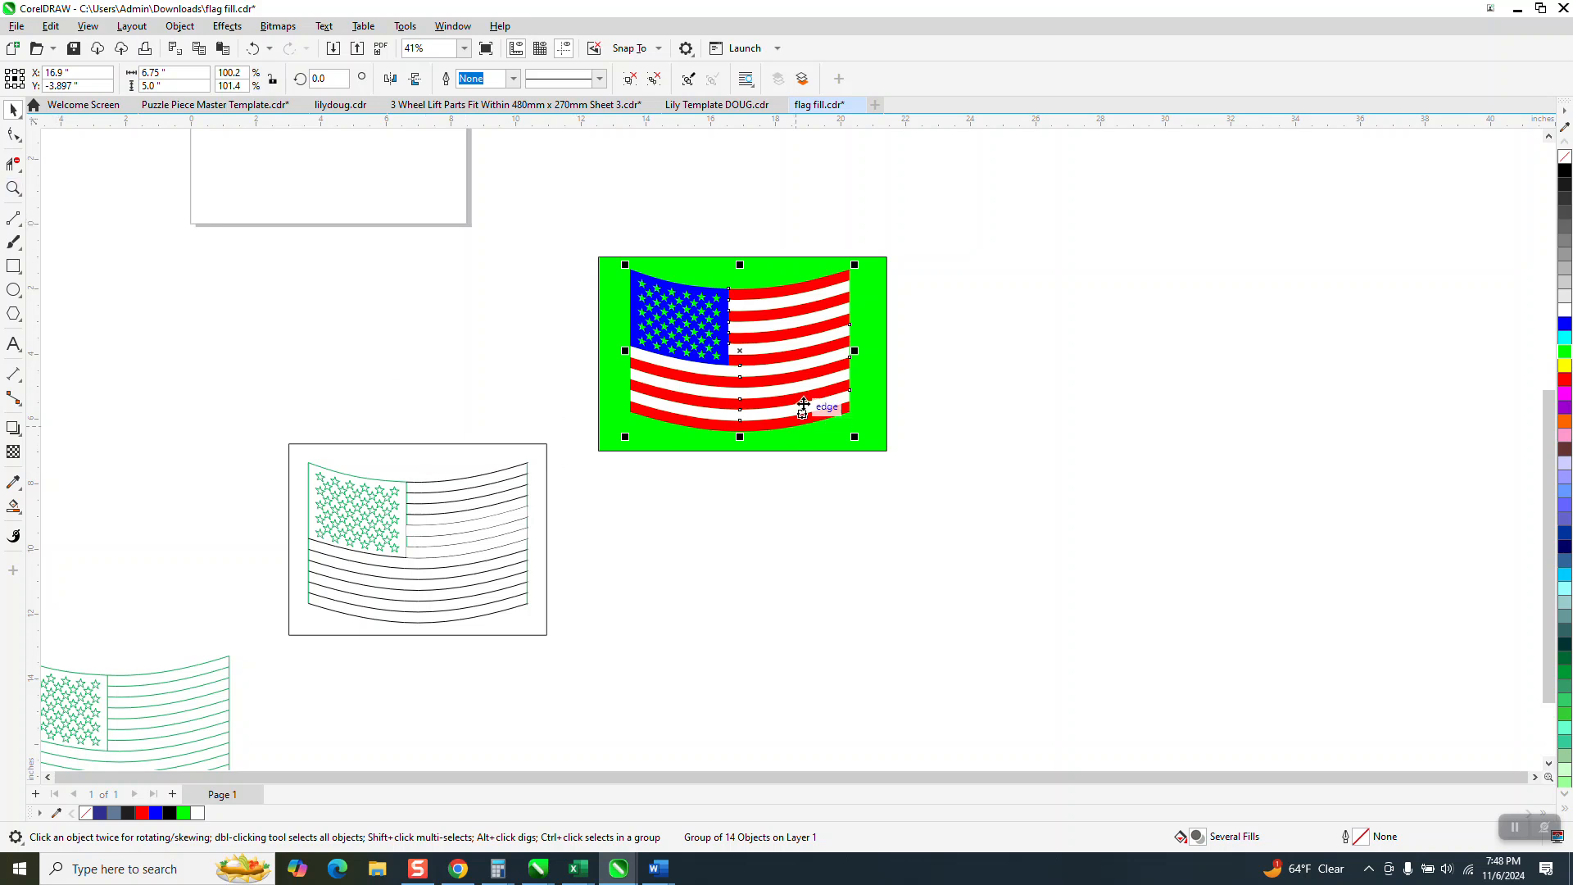
{"action": "left_click", "coordinate": [13, 188]}
{"action": "left_click_drag", "start_coordinate": [604, 263], "coordinate": [864, 452]}
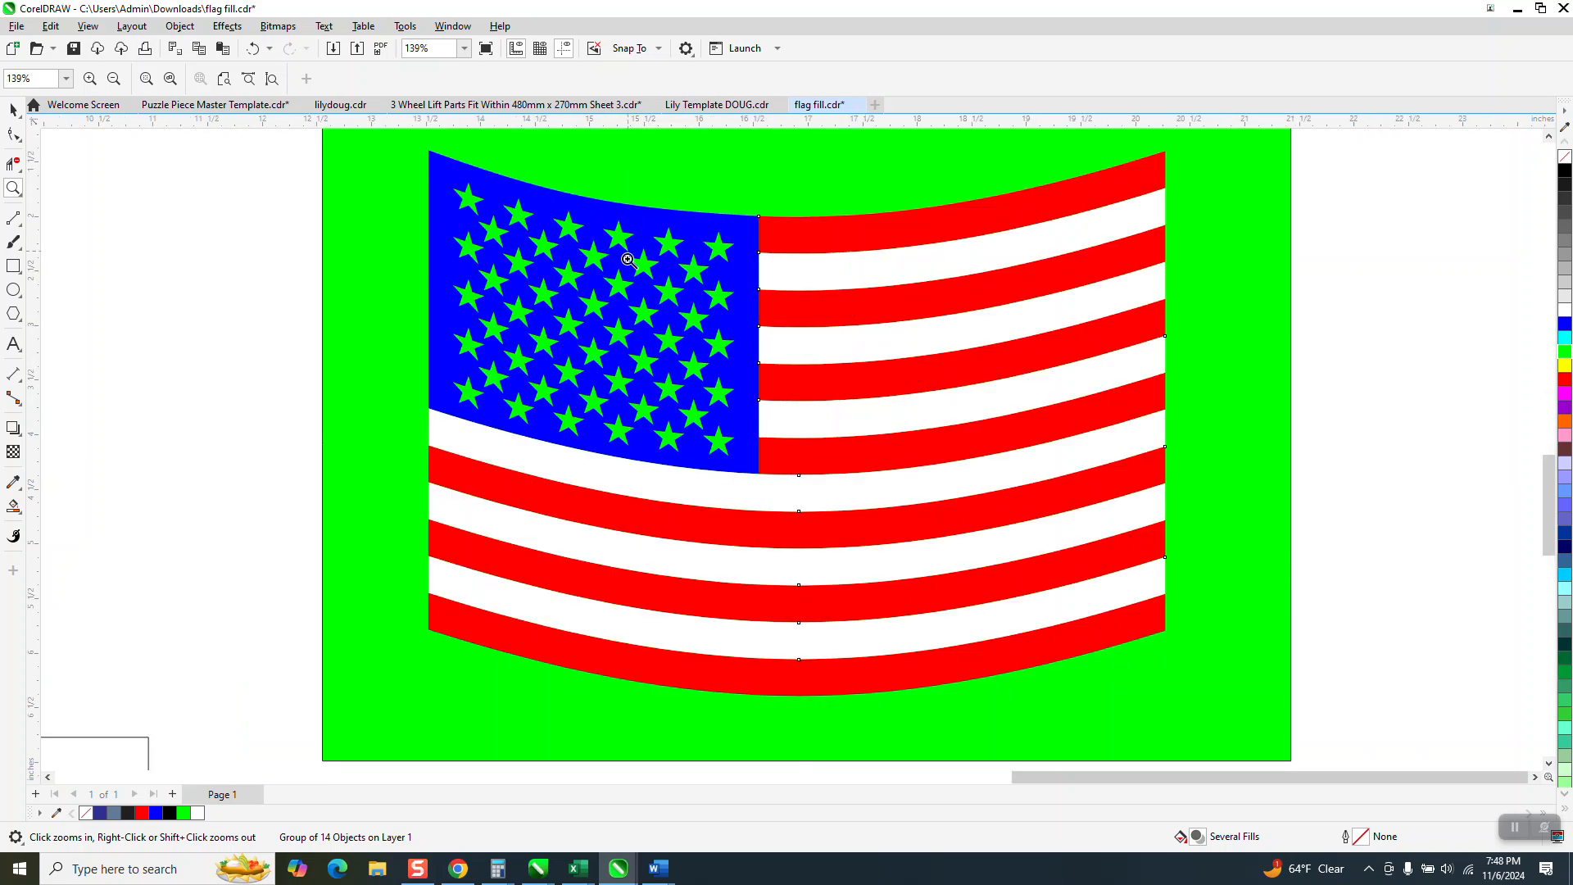
{"action": "scroll", "coordinate": [628, 269], "scroll_direction": "down", "scroll_amount": 9}
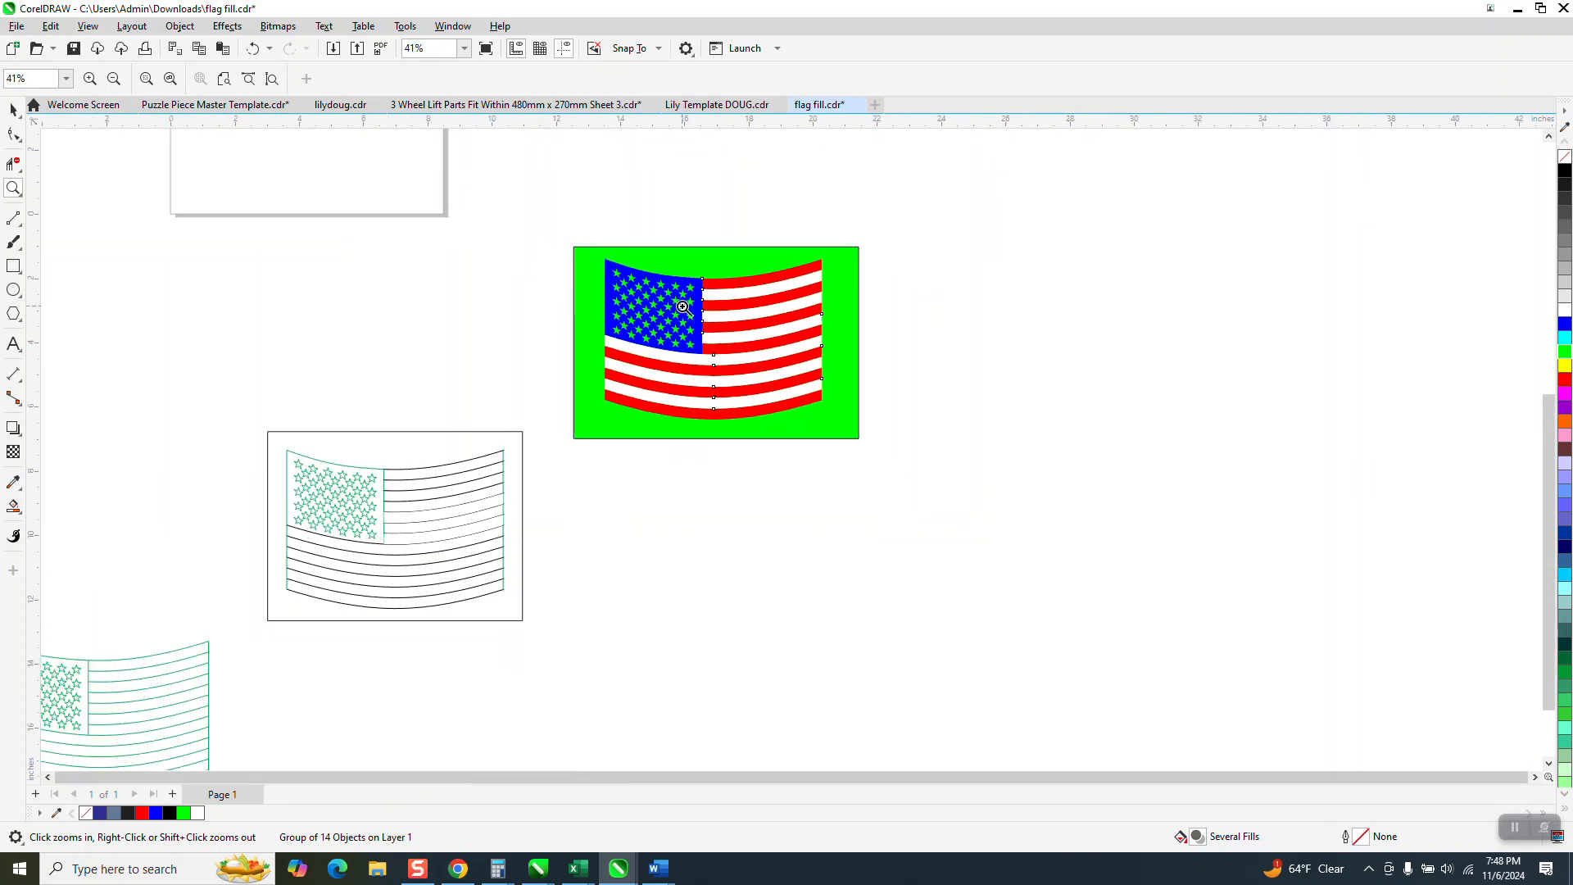
{"action": "scroll", "coordinate": [683, 306], "scroll_direction": "down", "scroll_amount": 1}
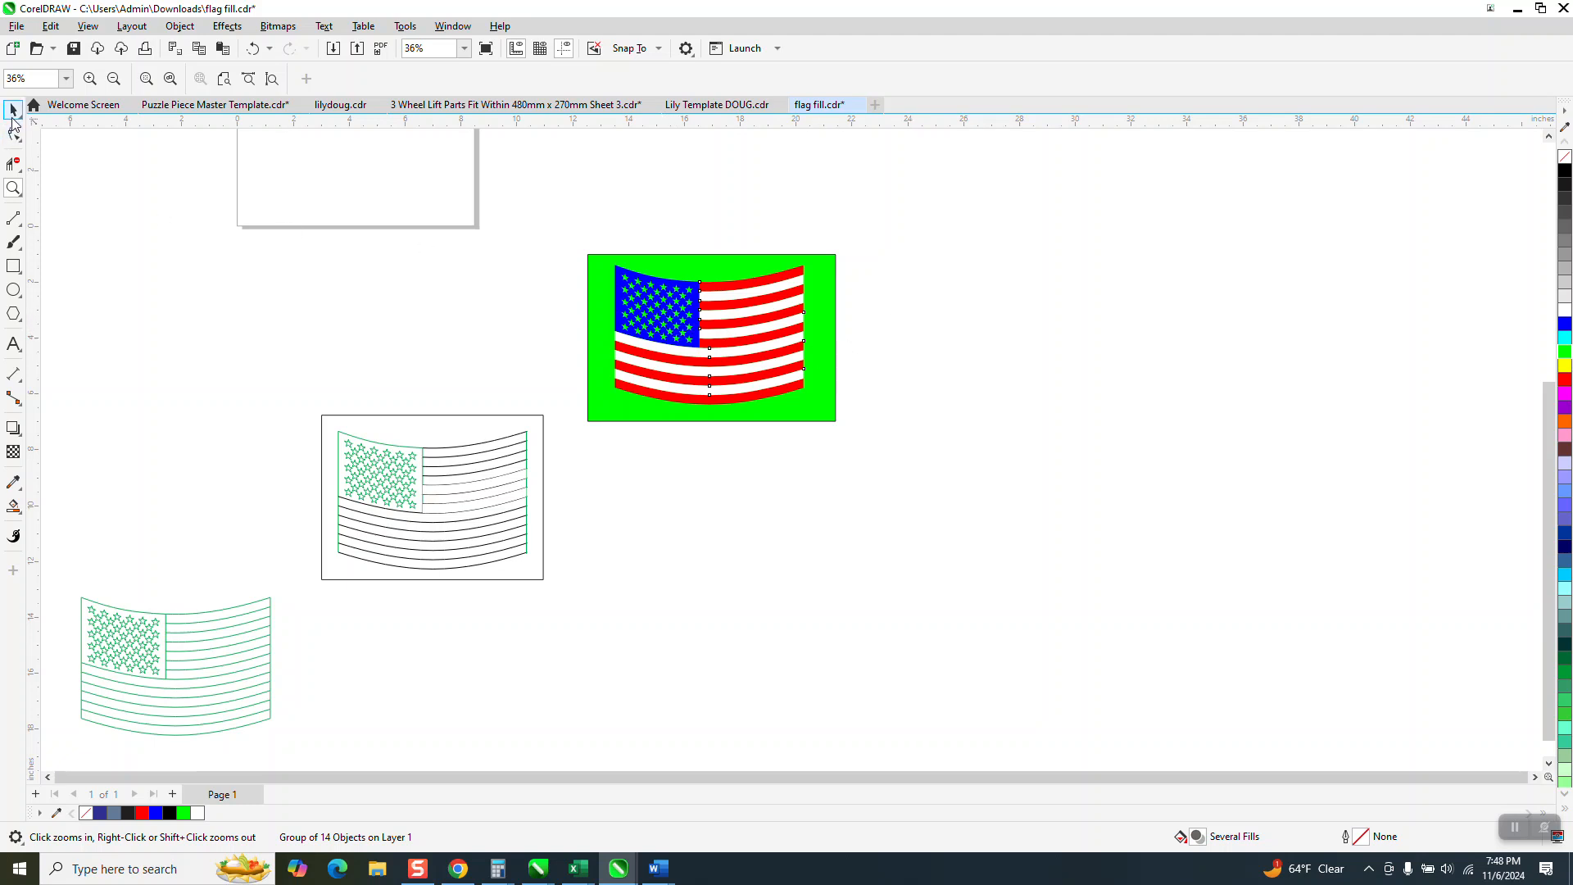
{"action": "left_click", "coordinate": [14, 110]}
{"action": "left_click", "coordinate": [674, 229]}
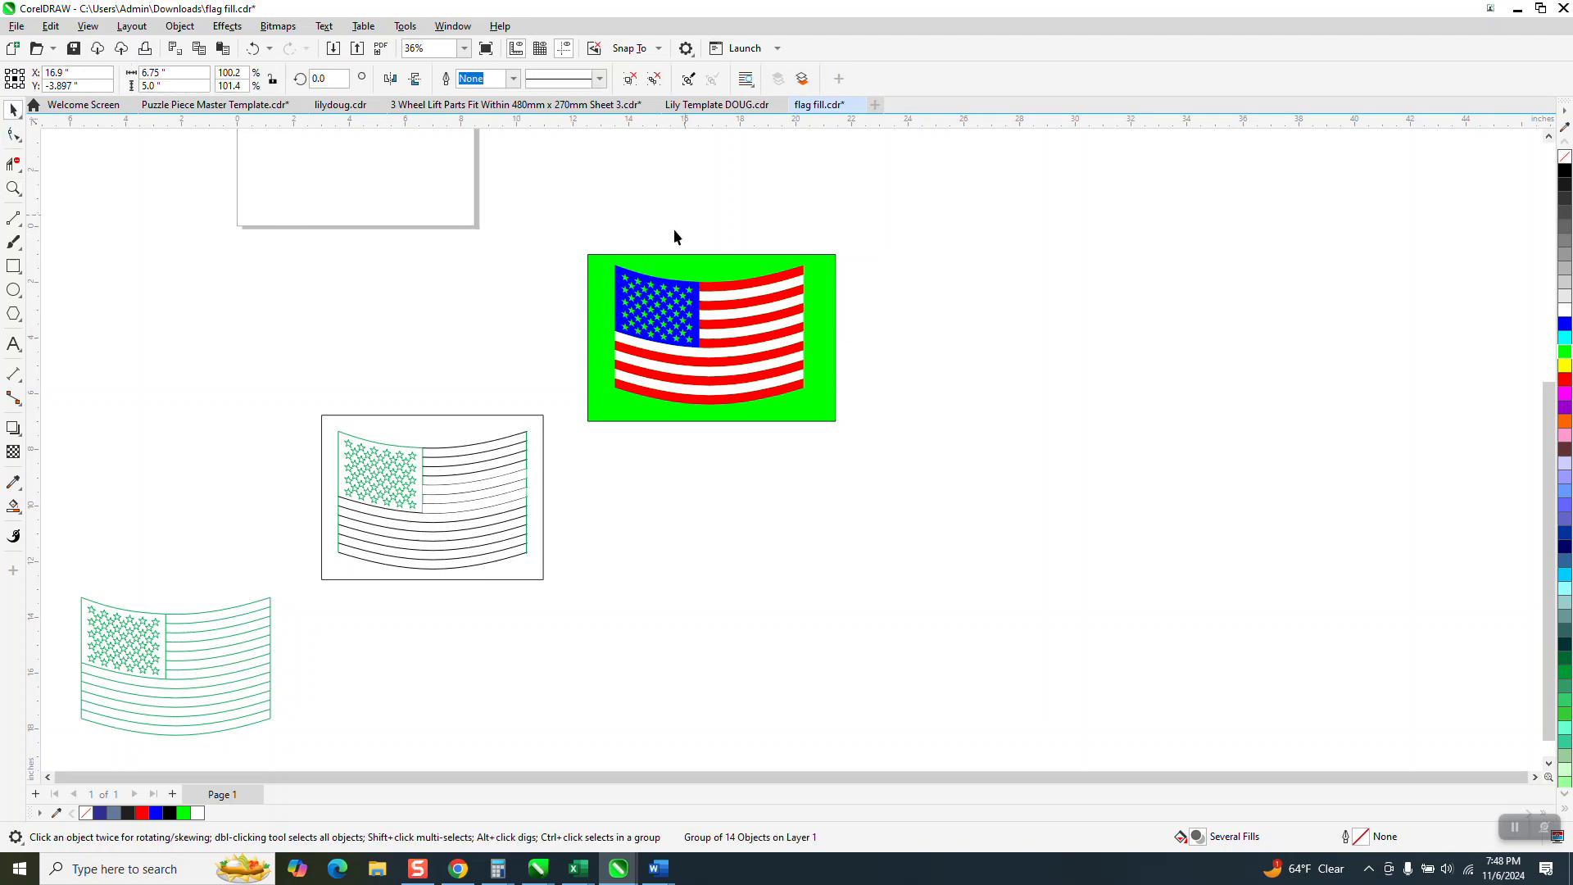
{"action": "left_click", "coordinate": [679, 289]}
{"action": "left_click", "coordinate": [180, 26]}
{"action": "mouse_move", "coordinate": [228, 307]}
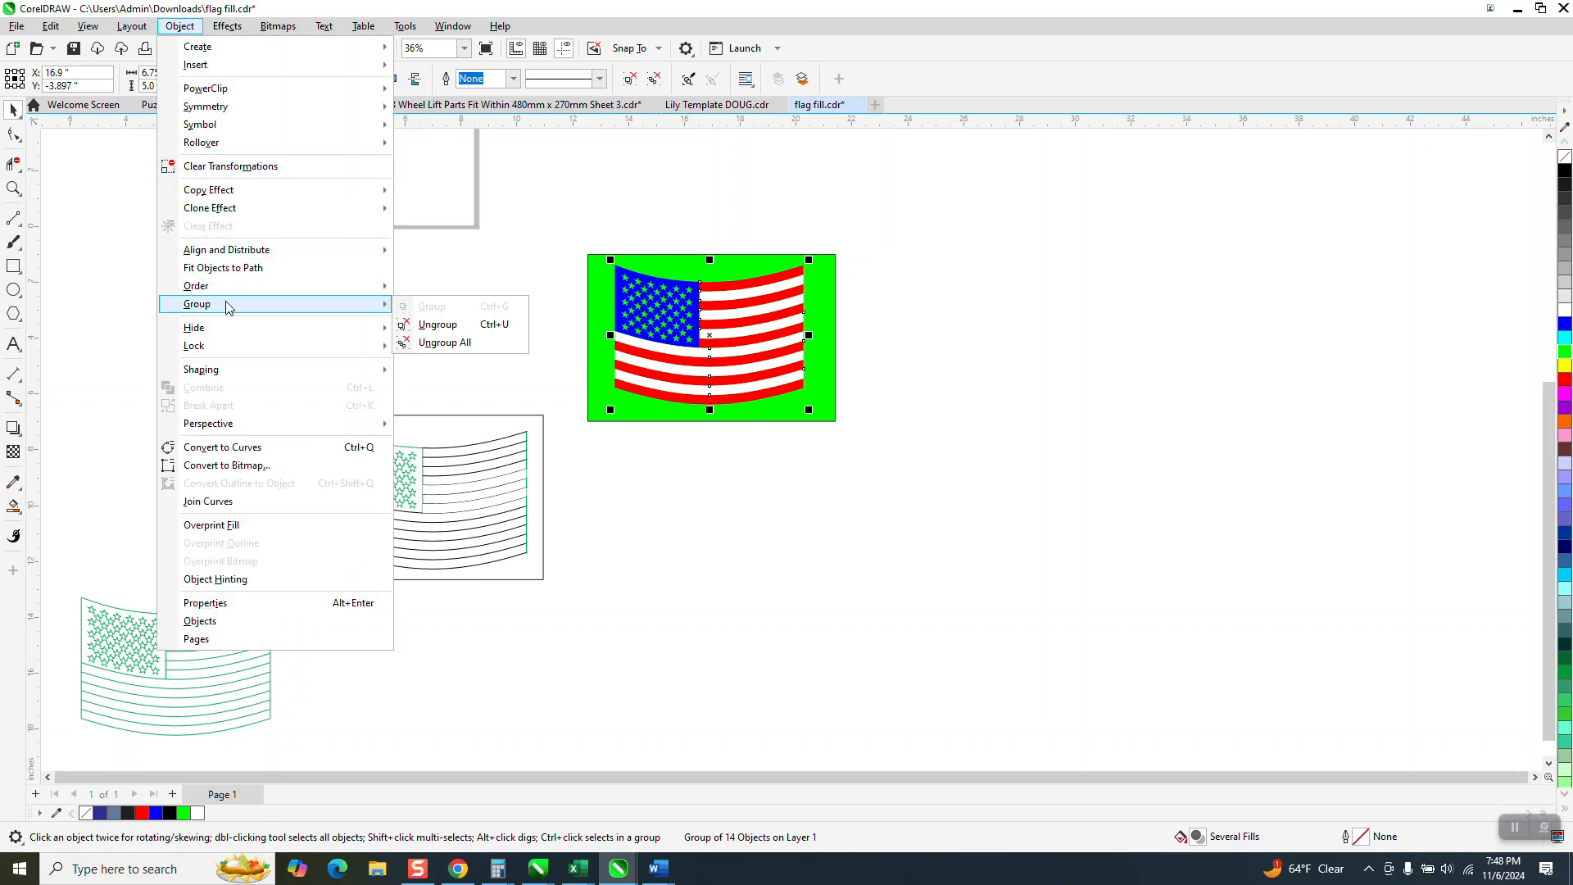
{"action": "left_click", "coordinate": [440, 324]}
{"action": "key", "text": "Escape"}
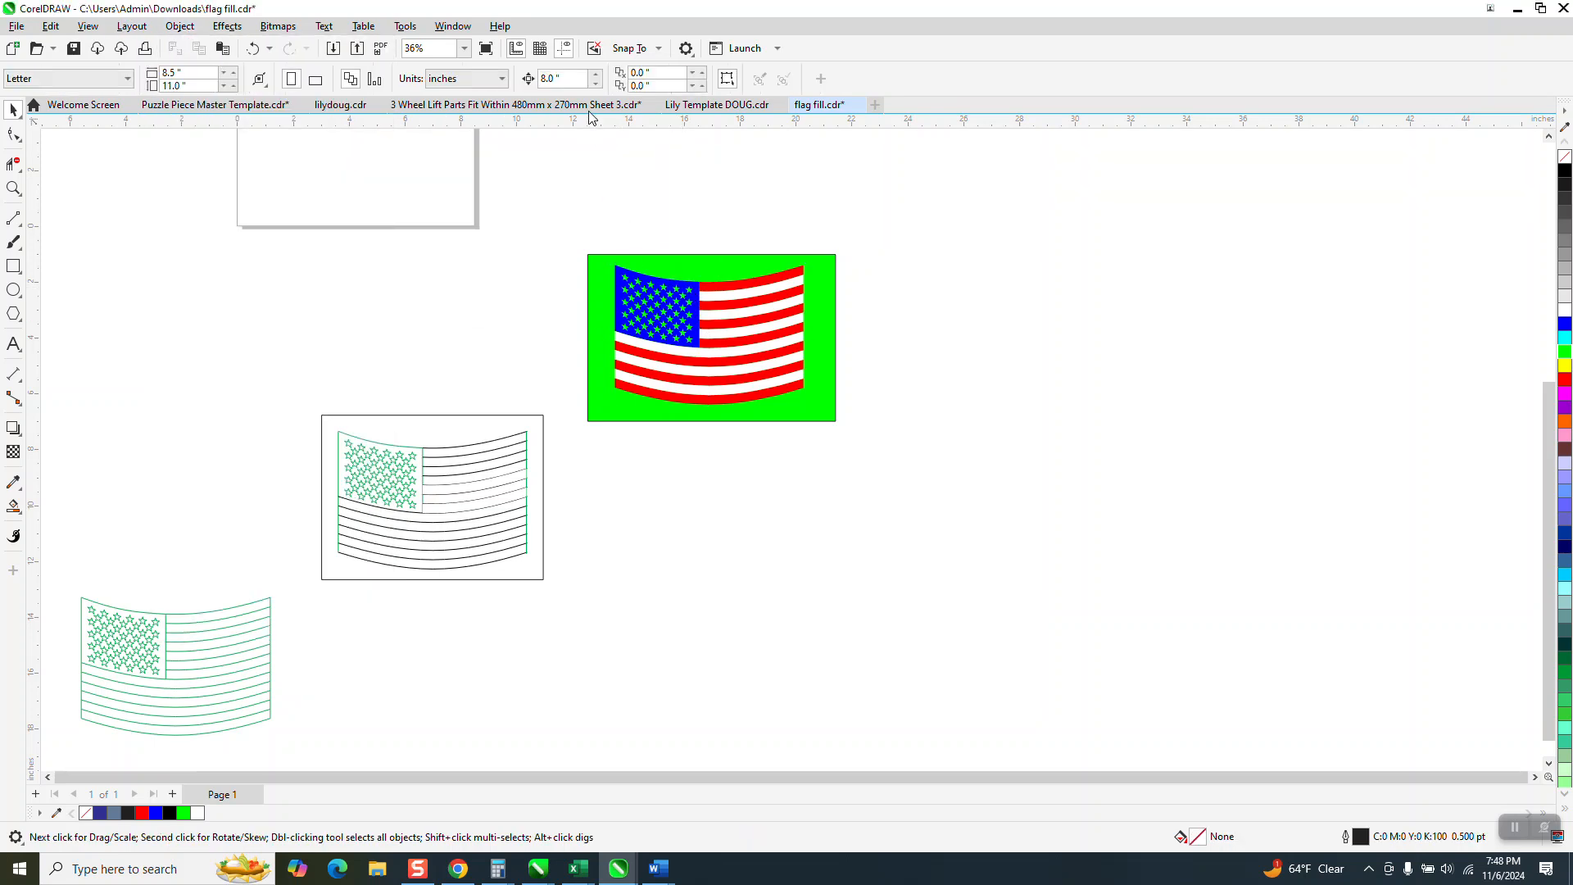
- Move the blue star field 16 inches right, off the flag, and draw a rectangle about 7.36 by 5.8 inches around it
{"action": "left_click", "coordinate": [660, 285]}
{"action": "key", "text": "Right"}
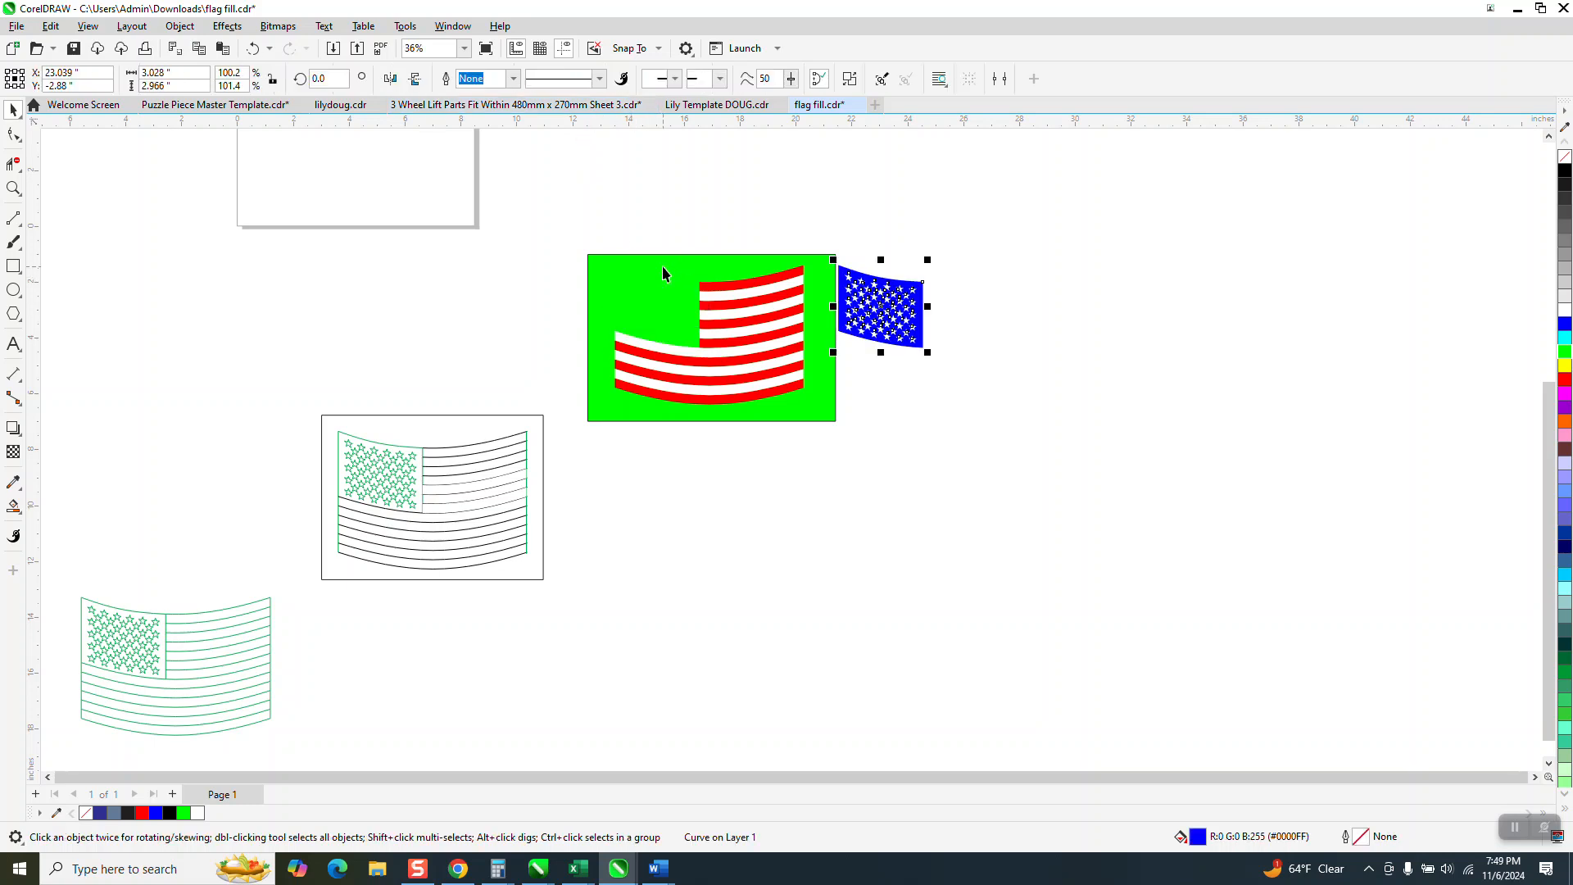
{"action": "scroll", "coordinate": [959, 366], "scroll_direction": "down", "scroll_amount": 1}
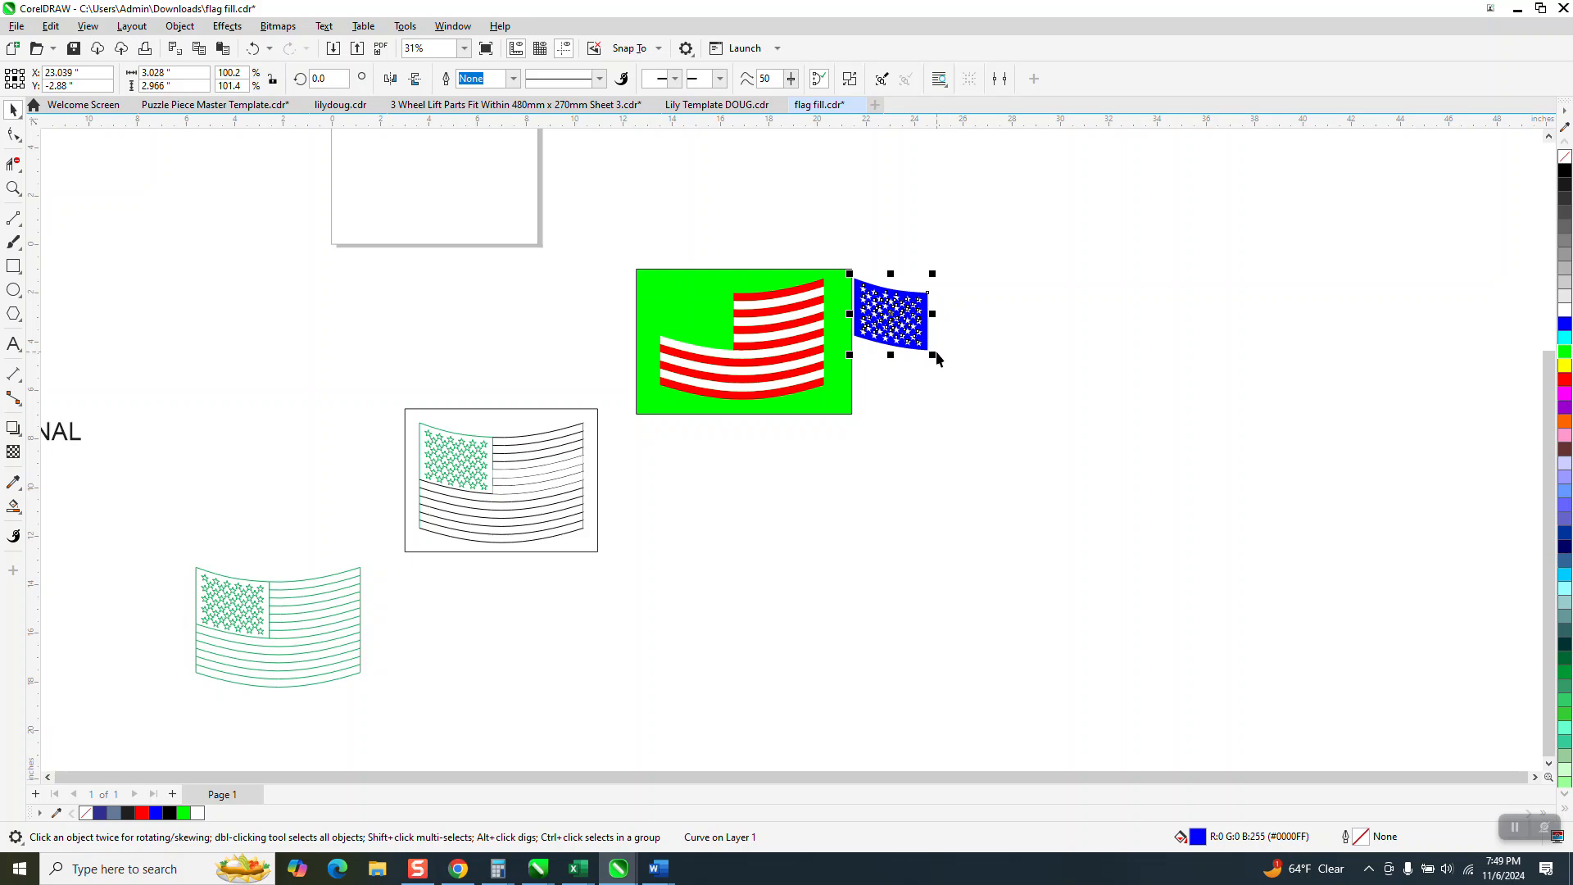
{"action": "key", "text": "Right"}
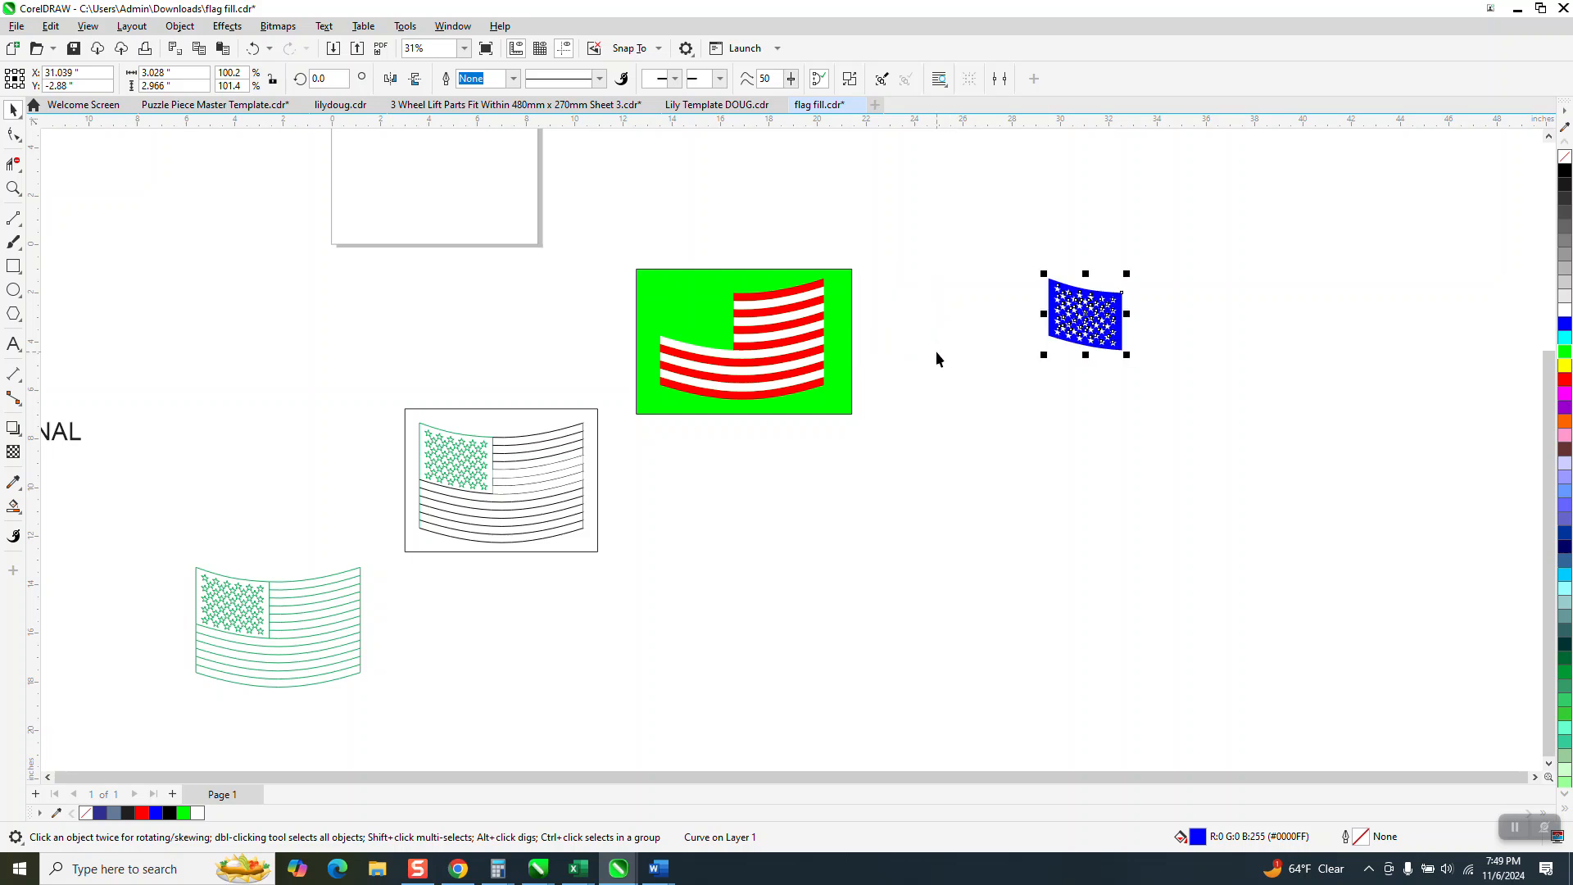
{"action": "left_click", "coordinate": [13, 267]}
{"action": "left_click_drag", "start_coordinate": [993, 254], "coordinate": [1171, 395]}
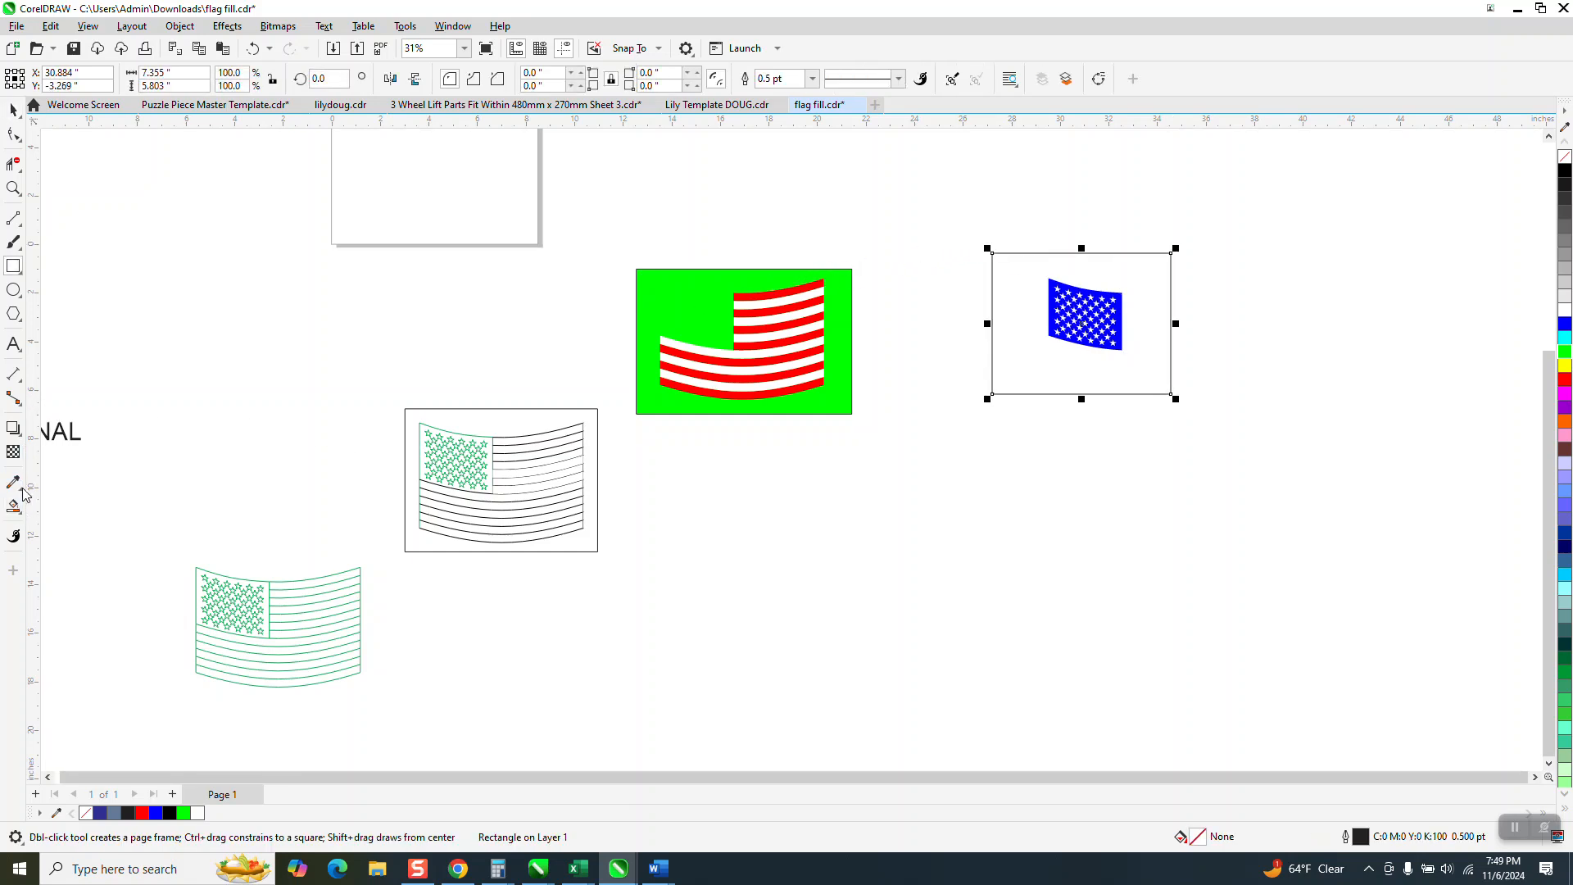
- Smart-fill the area between the rectangle and the star field in cyan and nudge the new shape 8 inches down
{"action": "left_click", "coordinate": [14, 507]}
{"action": "left_click", "coordinate": [186, 78]}
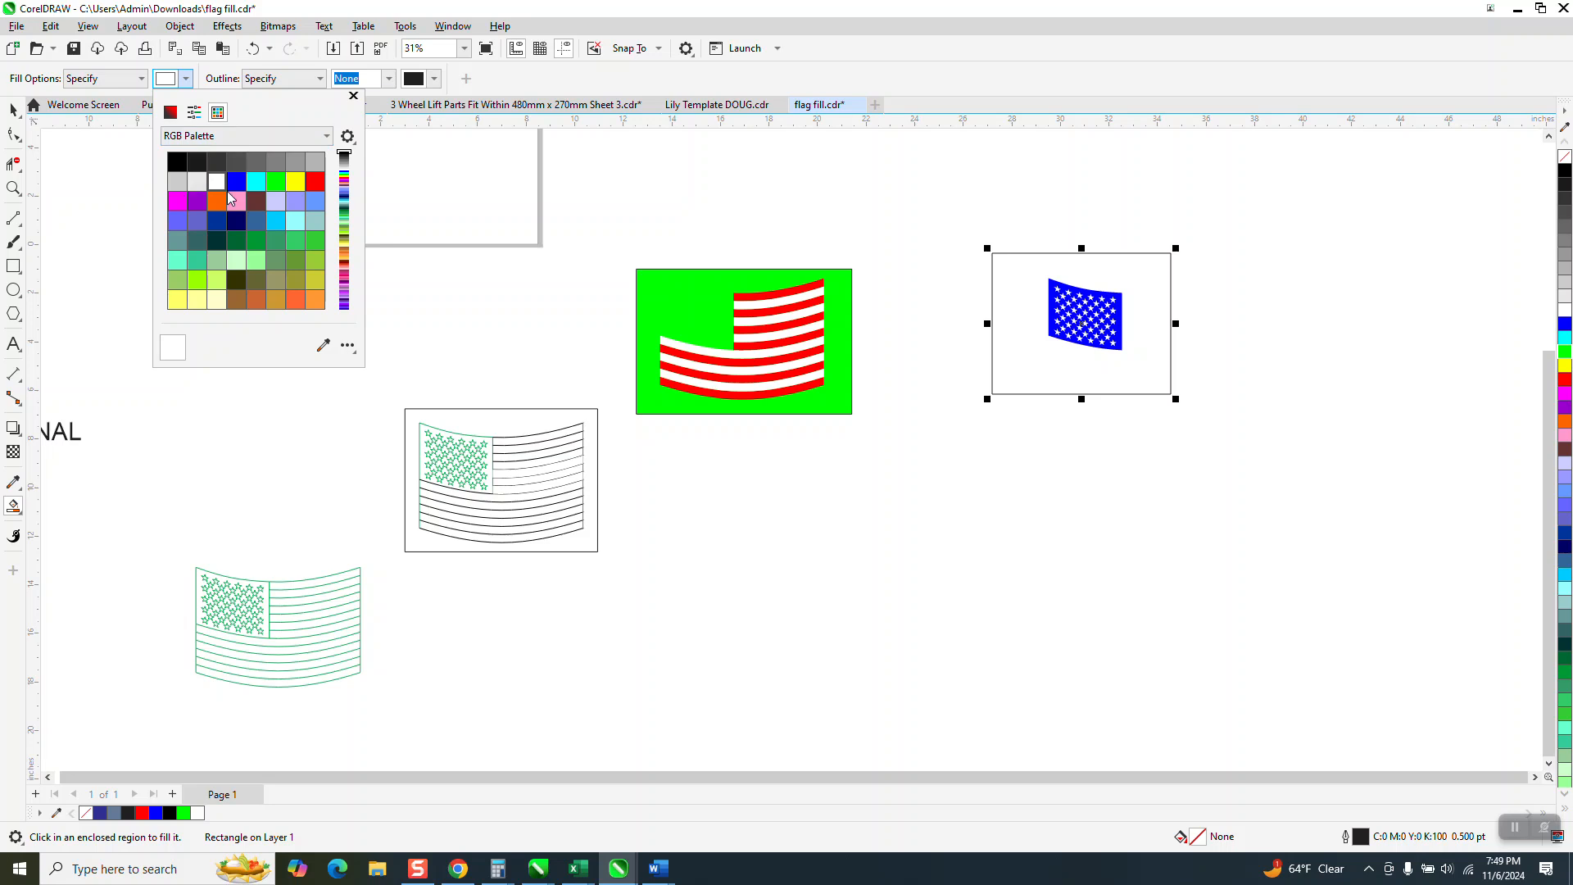
{"action": "left_click", "coordinate": [256, 181]}
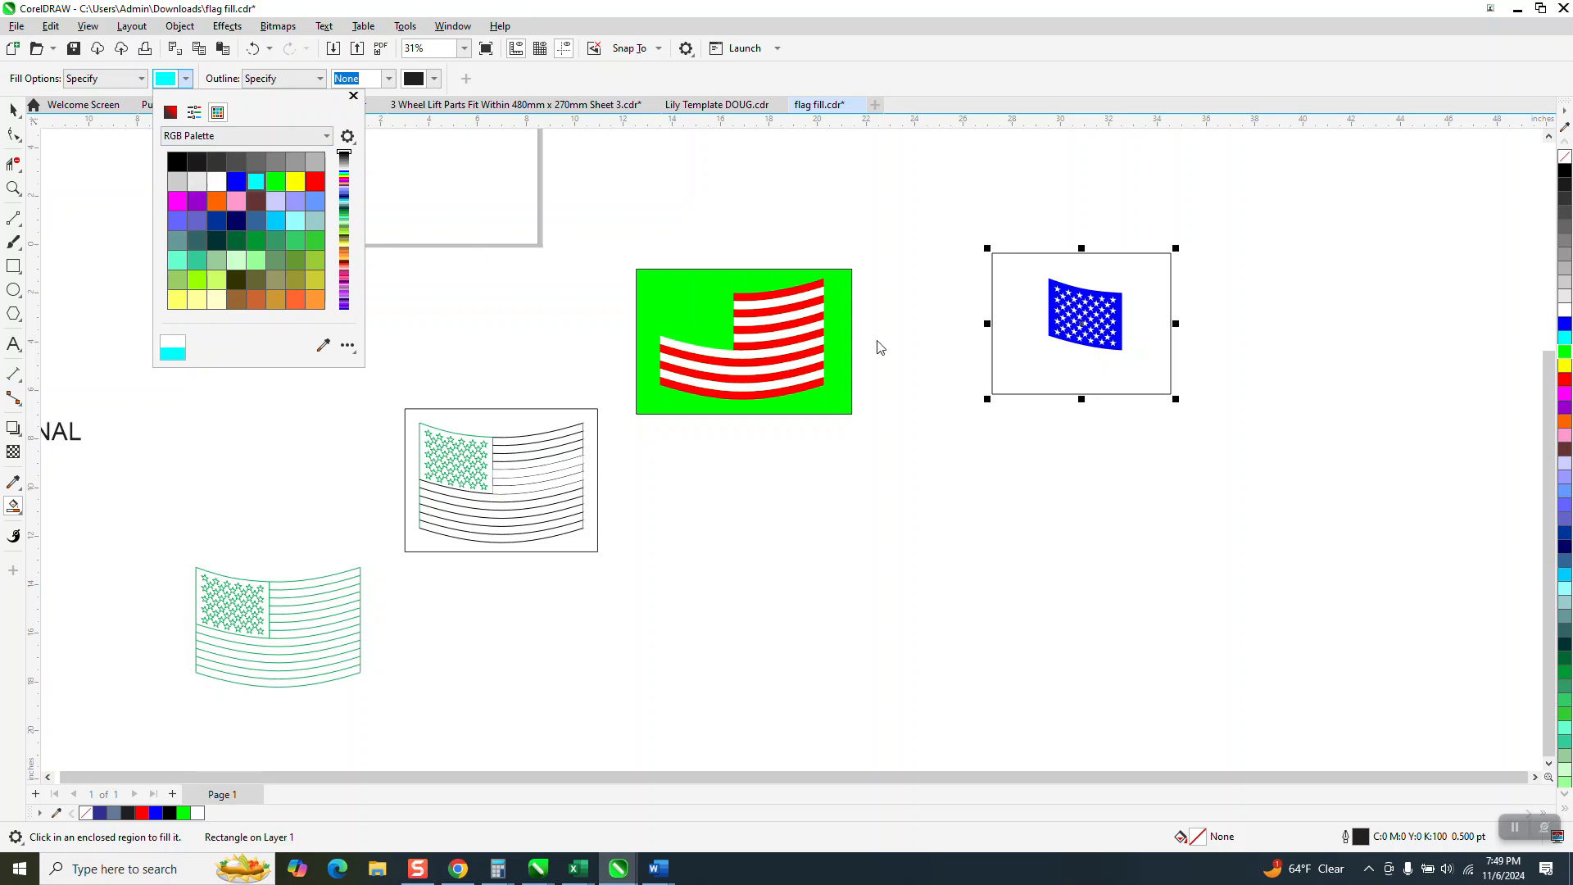
{"action": "left_click", "coordinate": [1006, 342]}
{"action": "left_click", "coordinate": [1008, 332]}
{"action": "key", "text": "Down"}
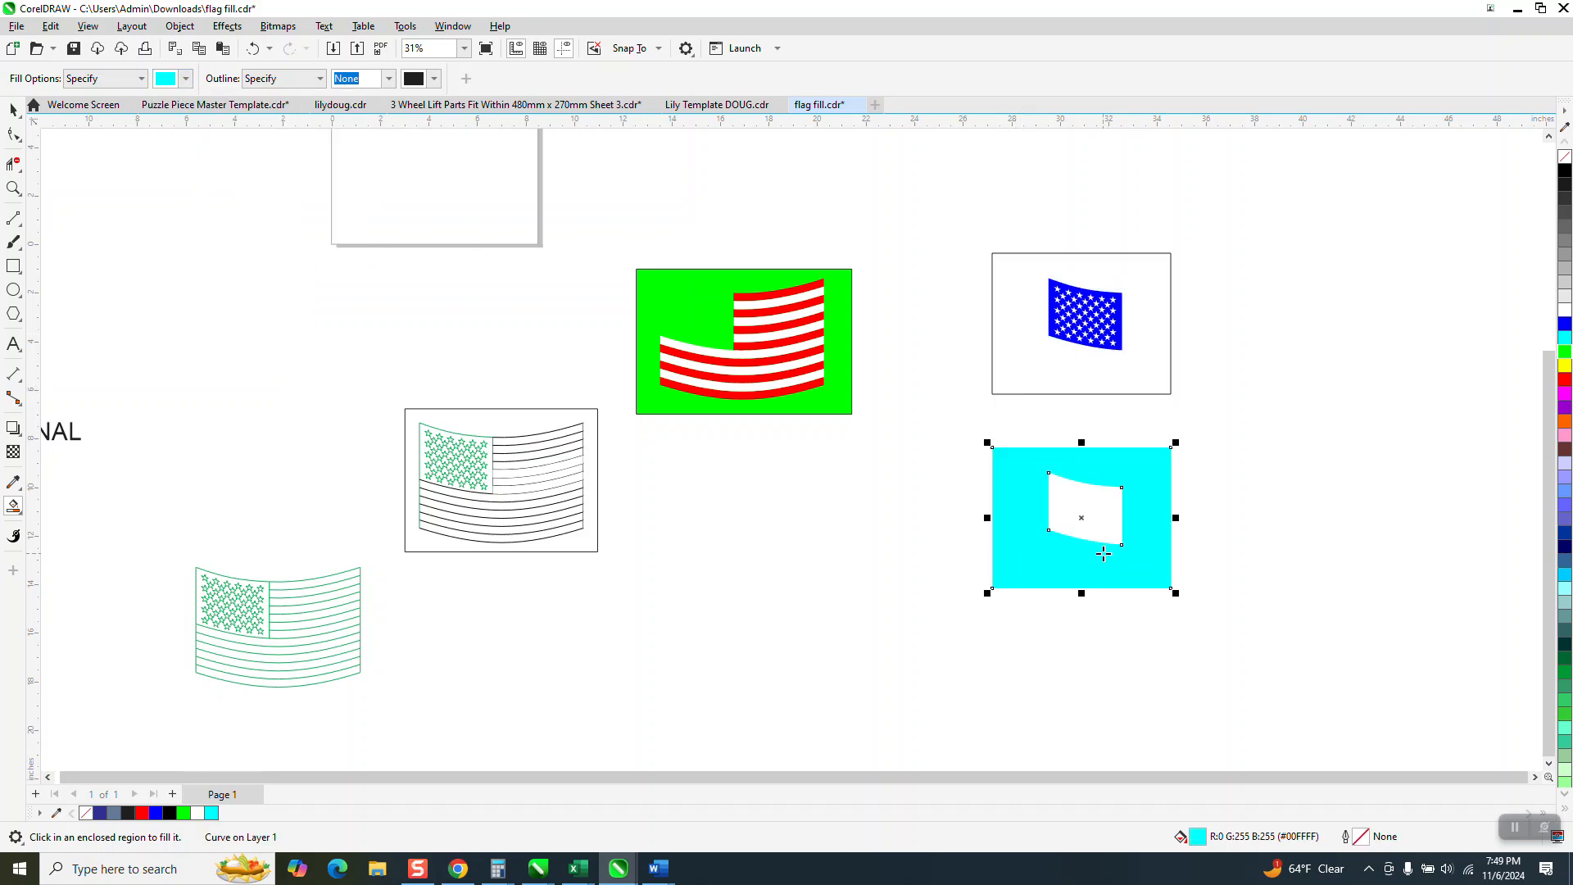
- Smart-fill the hole in the cyan shape white and move the white piece 8 inches up onto the star field
{"action": "left_click", "coordinate": [13, 109]}
{"action": "left_click", "coordinate": [14, 507]}
{"action": "left_click", "coordinate": [186, 78]}
{"action": "left_click", "coordinate": [216, 181]}
{"action": "left_click", "coordinate": [1092, 521]}
{"action": "left_click", "coordinate": [1091, 520]}
{"action": "left_click", "coordinate": [19, 114]}
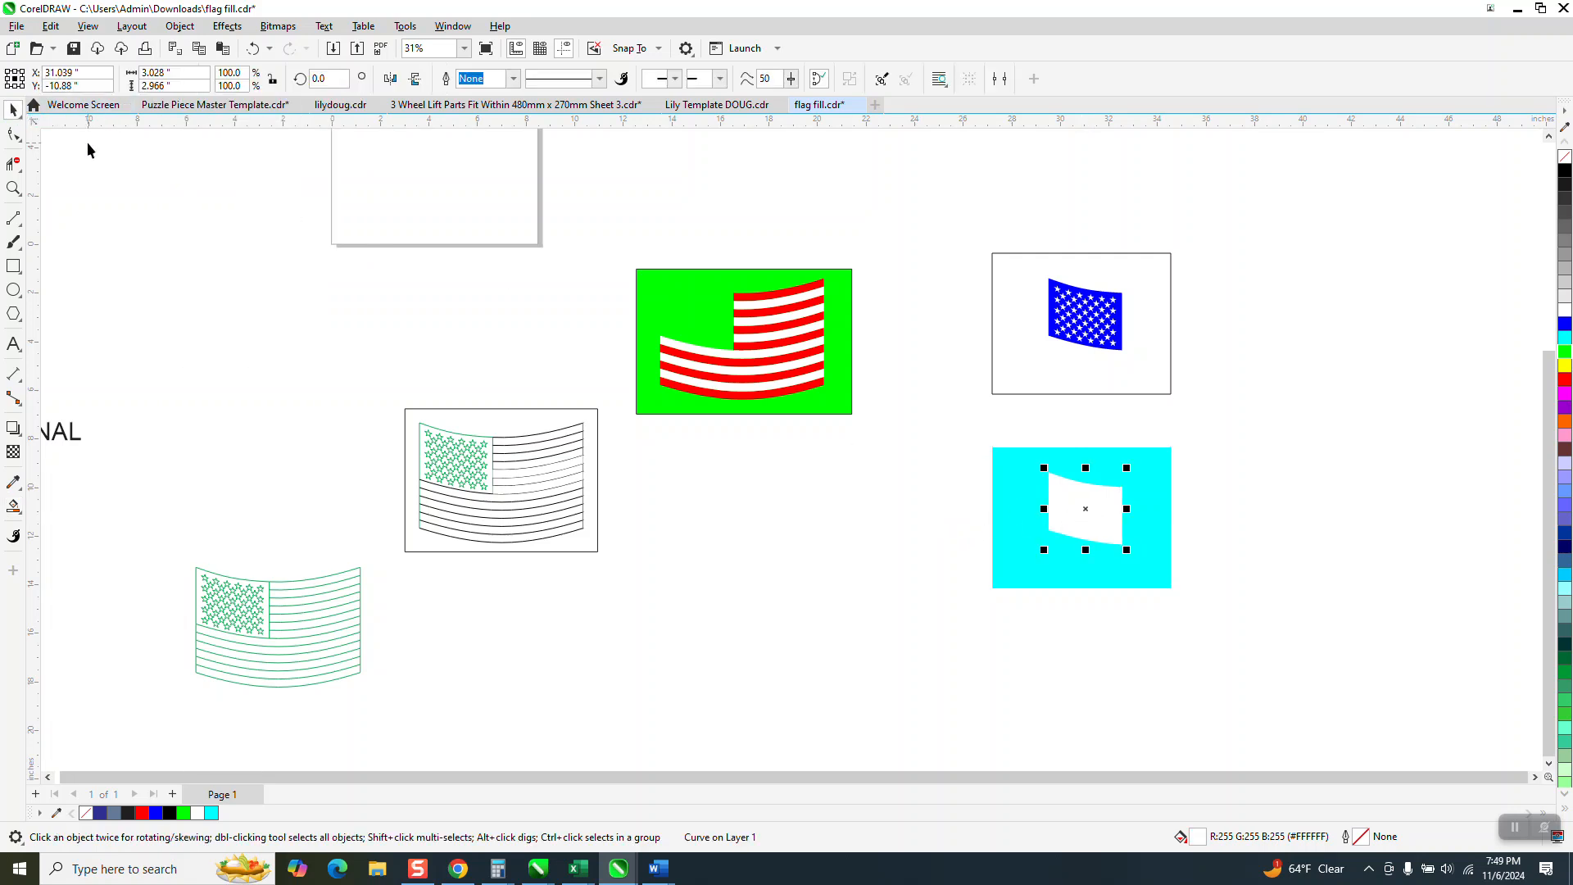
{"action": "key", "text": "shift+Up"}
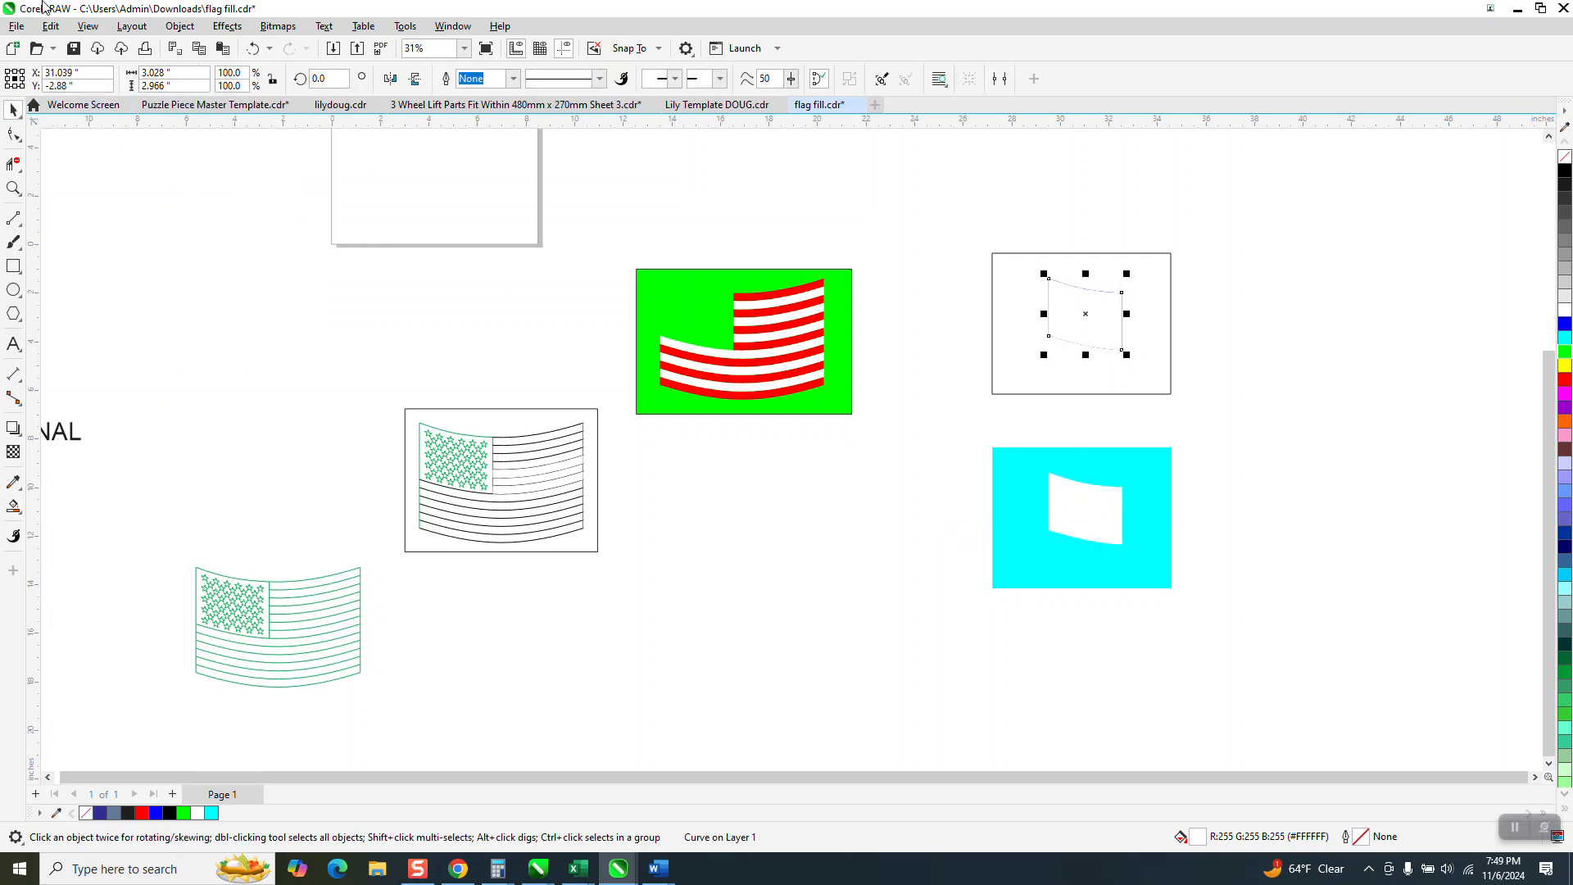
- Send the white piece to the back of the page and delete the outlined rectangle around the star field
{"action": "left_click", "coordinate": [180, 26]}
{"action": "mouse_move", "coordinate": [221, 287]}
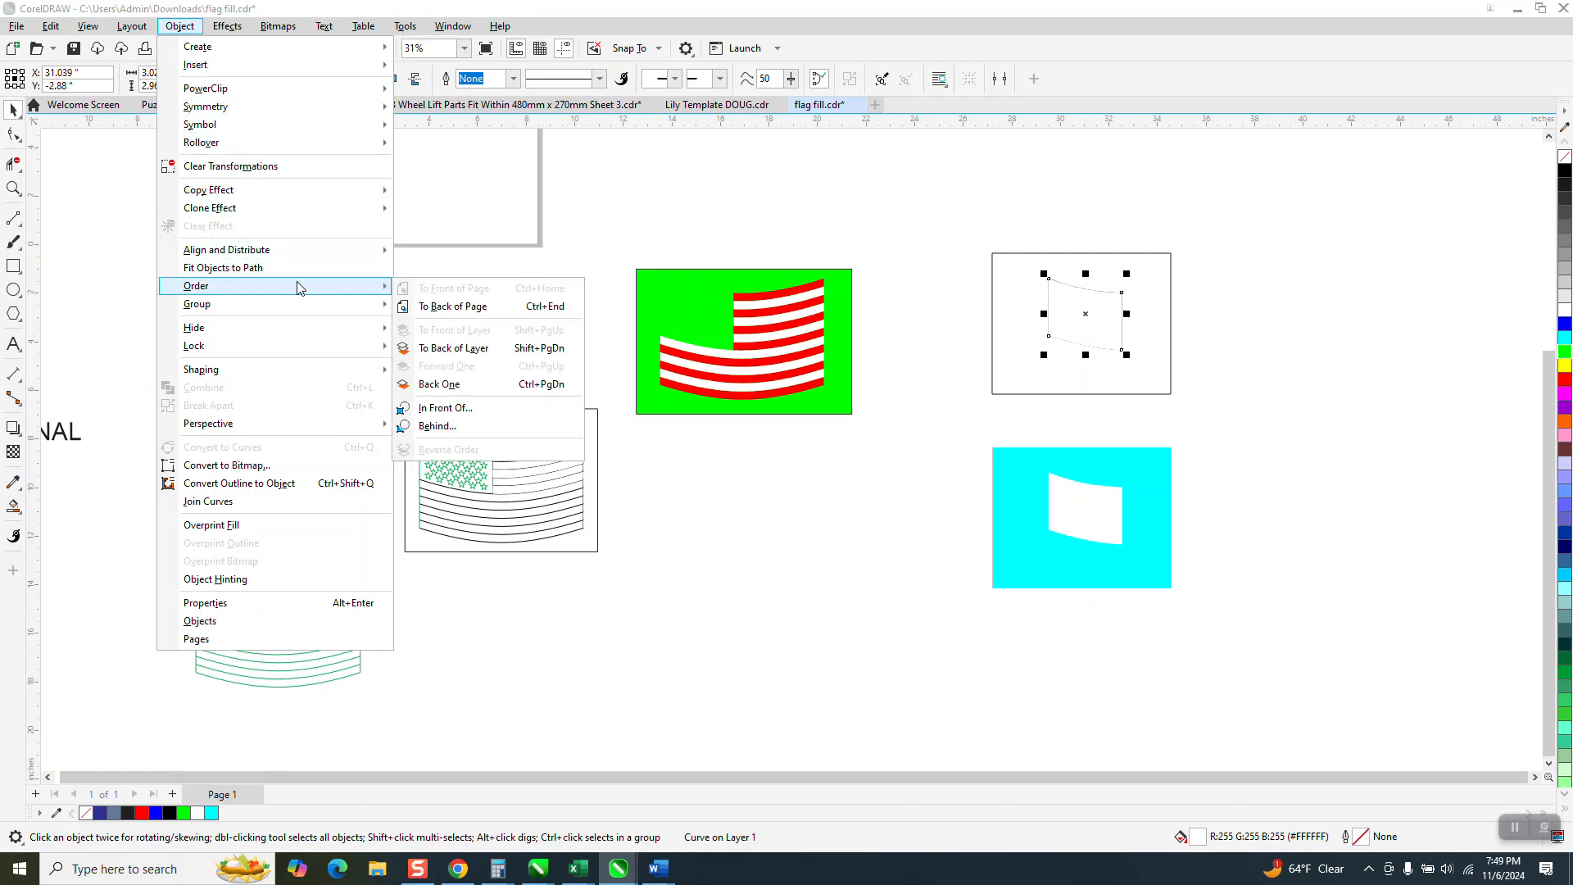
{"action": "left_click", "coordinate": [433, 312]}
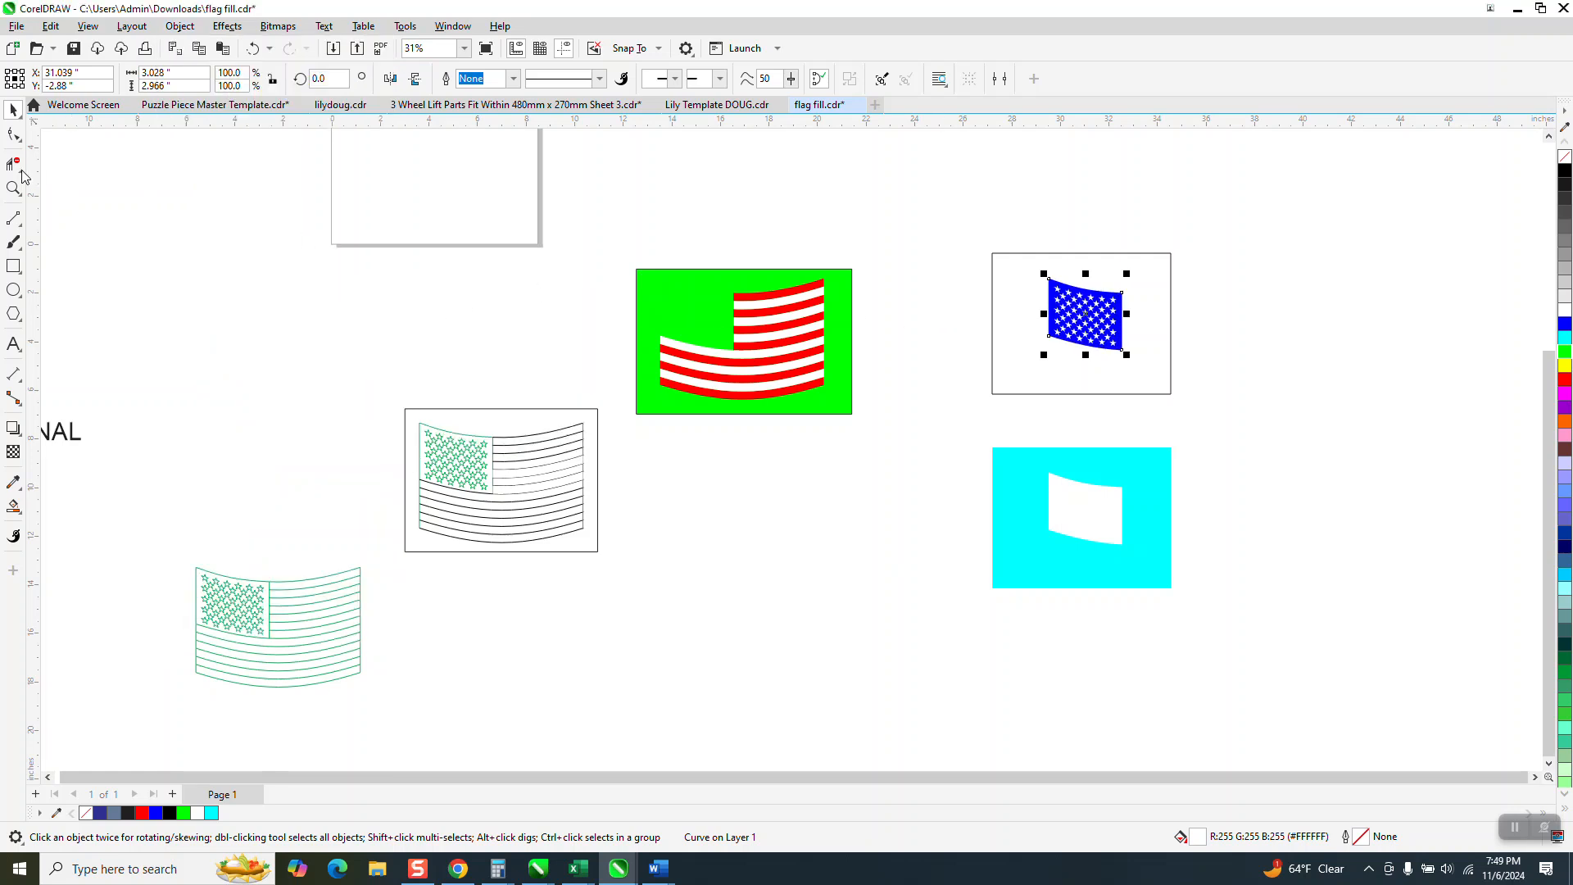
{"action": "left_click", "coordinate": [991, 278]}
{"action": "key", "text": "Delete"}
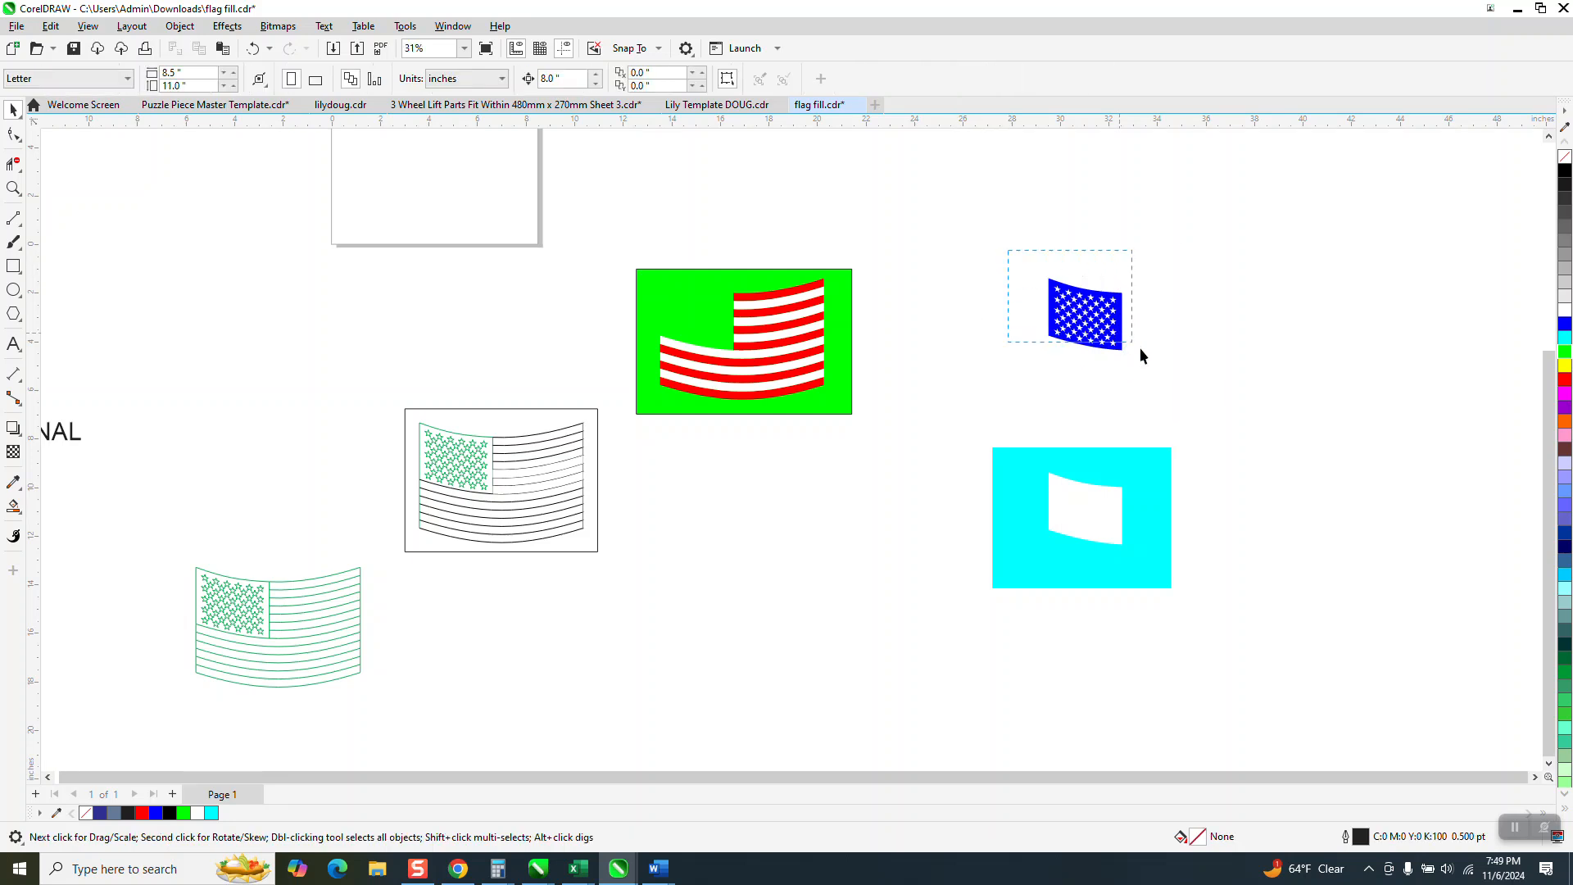
- Move the star field together with its white backing 16 inches left, back into the coloured flag
{"action": "left_click_drag", "start_coordinate": [1140, 349], "coordinate": [1216, 402]}
{"action": "key", "text": "Left"}
{"action": "key", "text": "Left"}
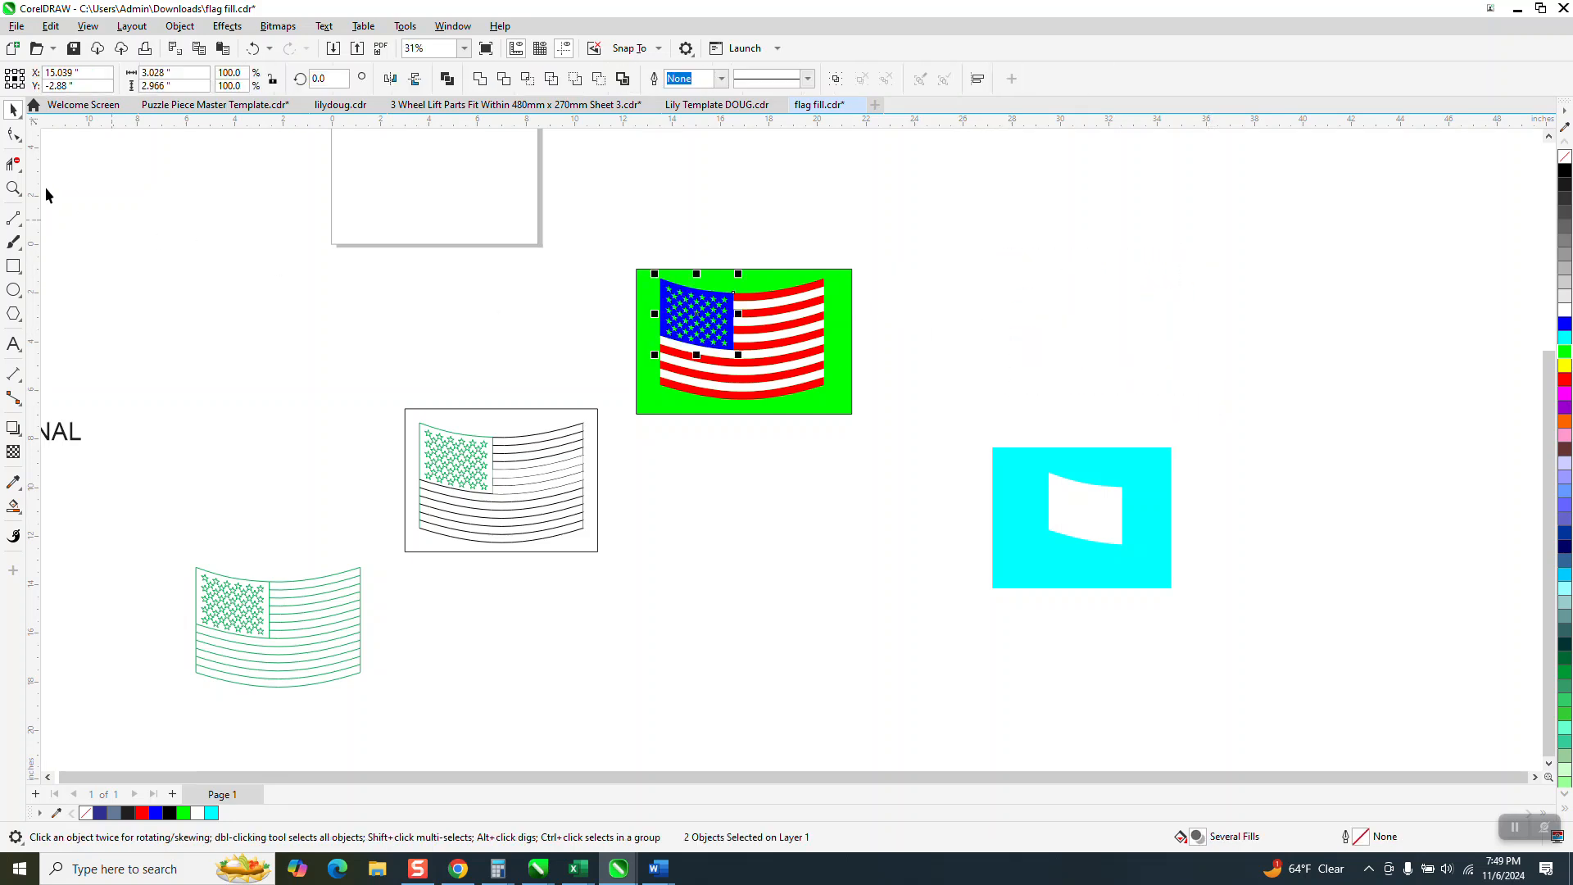
- Send the green rectangle behind the coloured flag to the back of the page
{"action": "left_click", "coordinate": [13, 188]}
{"action": "left_click_drag", "start_coordinate": [636, 267], "coordinate": [934, 420]}
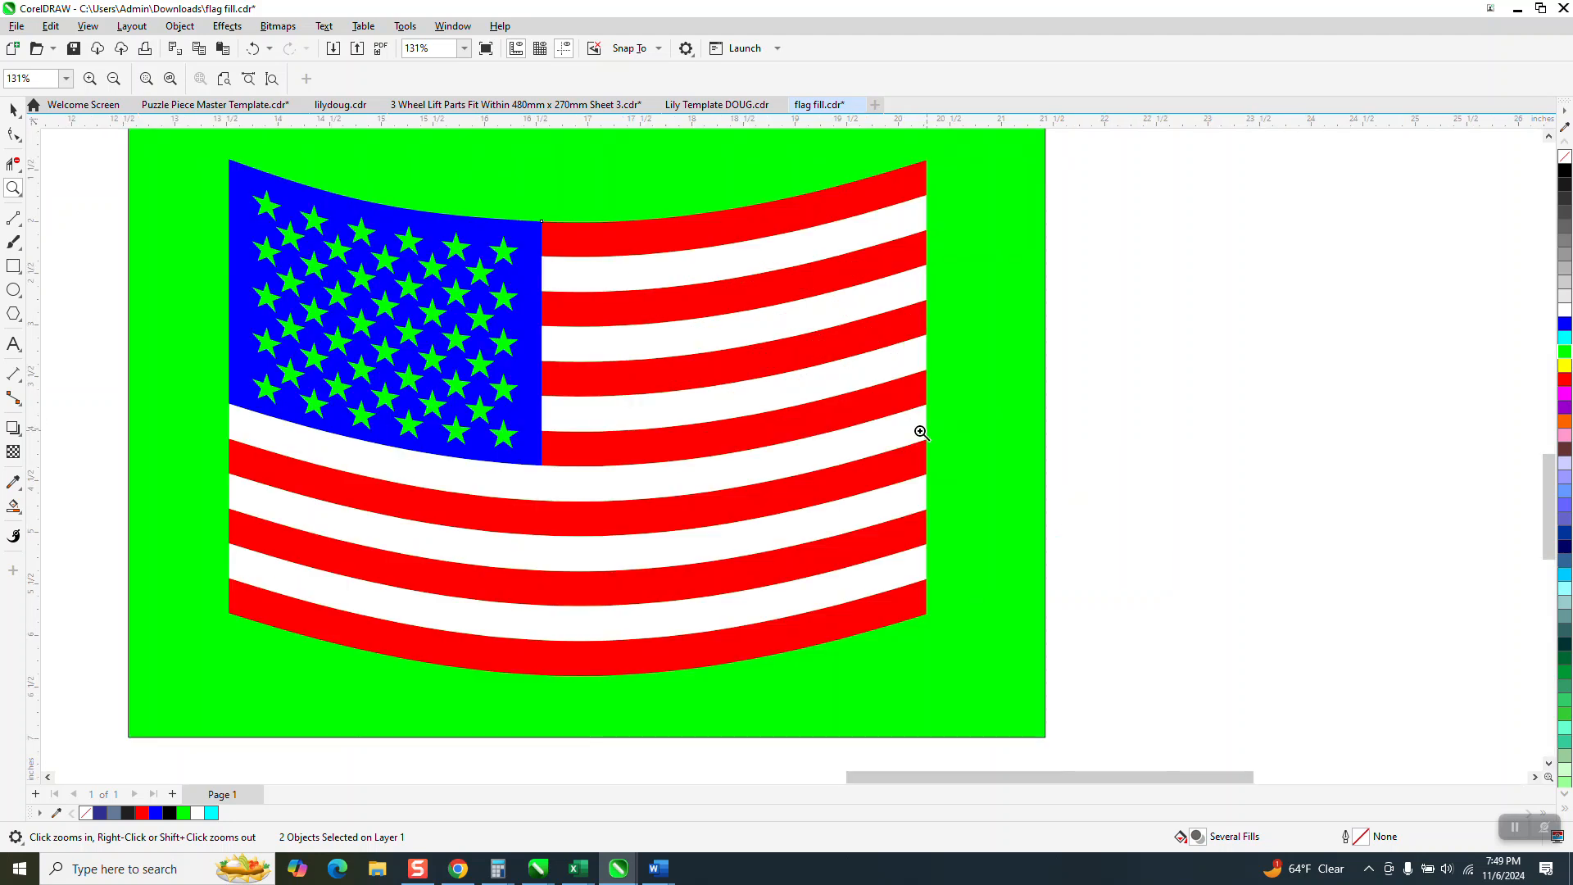
{"action": "key", "text": "space"}
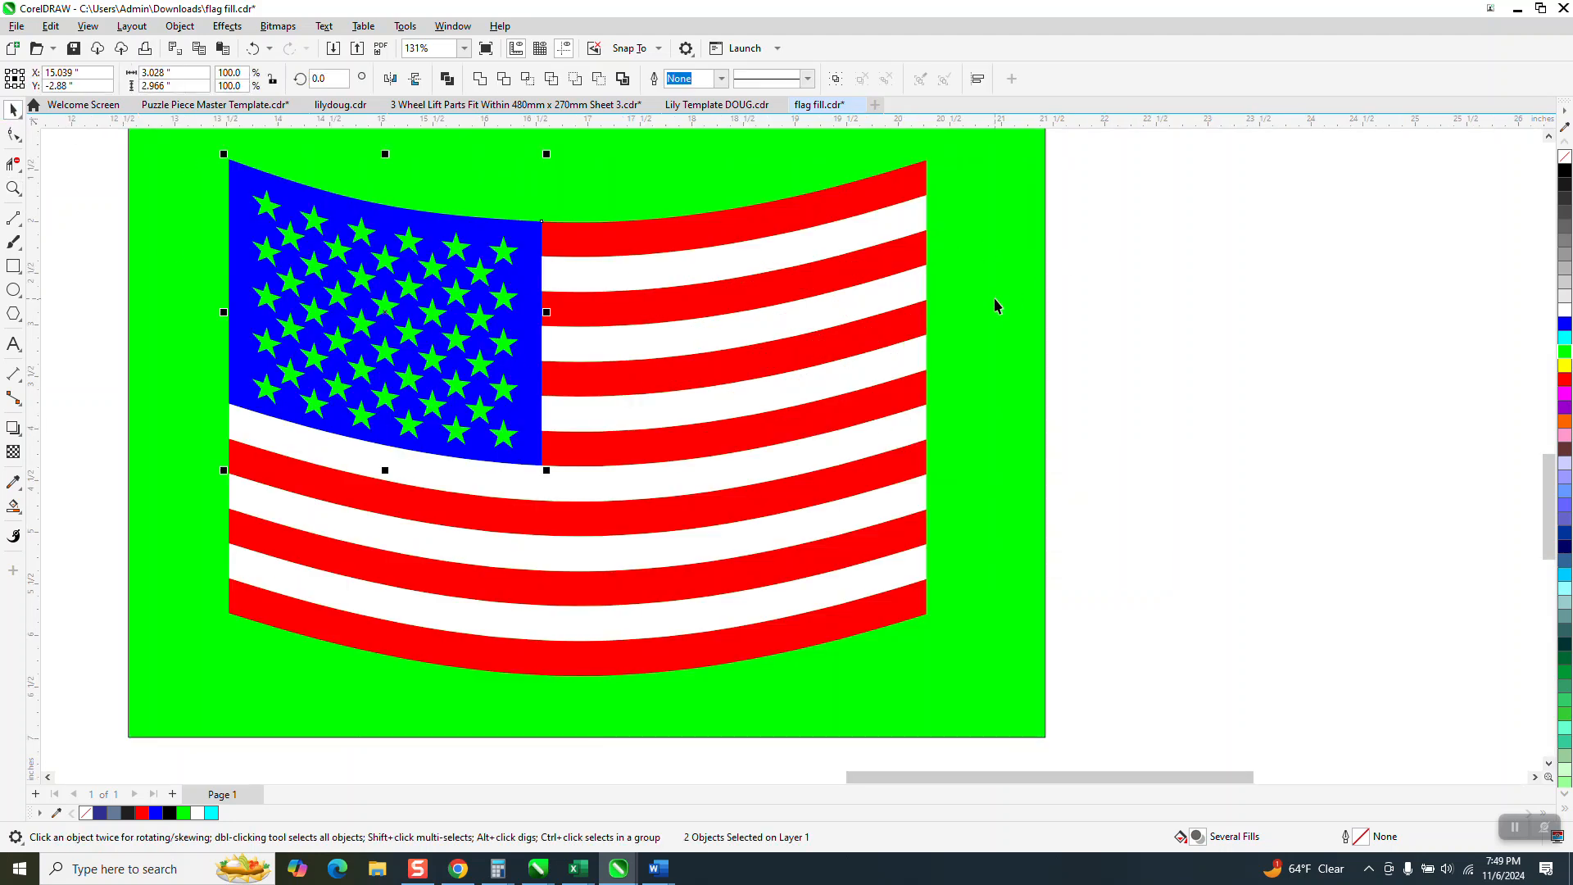
{"action": "scroll", "coordinate": [996, 306], "scroll_direction": "down", "scroll_amount": 2}
{"action": "left_click", "coordinate": [1017, 256]}
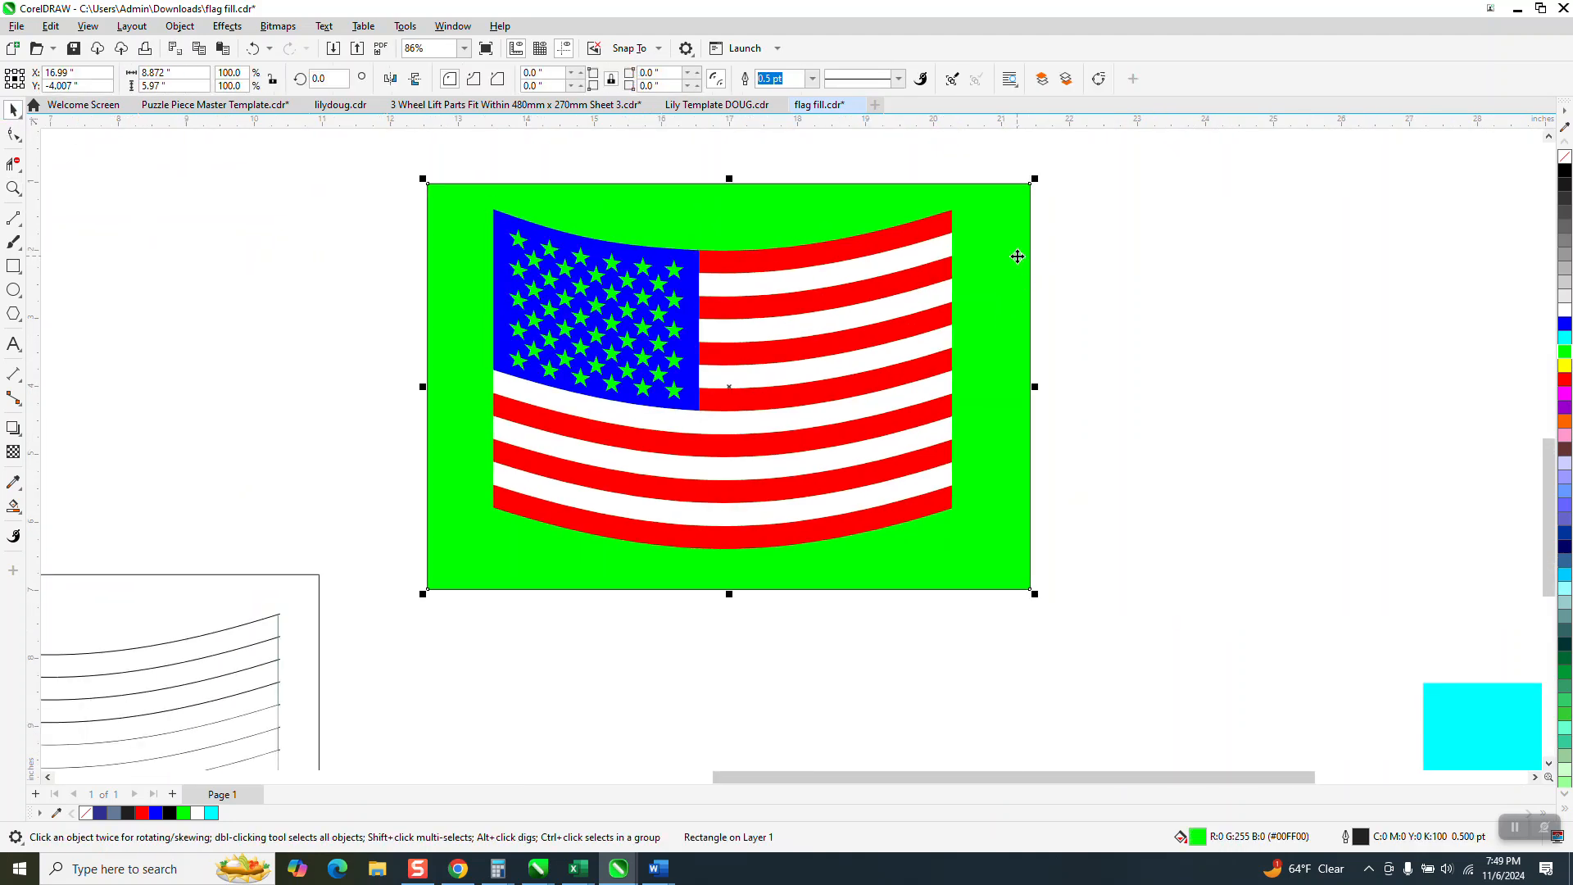
{"action": "left_click", "coordinate": [180, 25]}
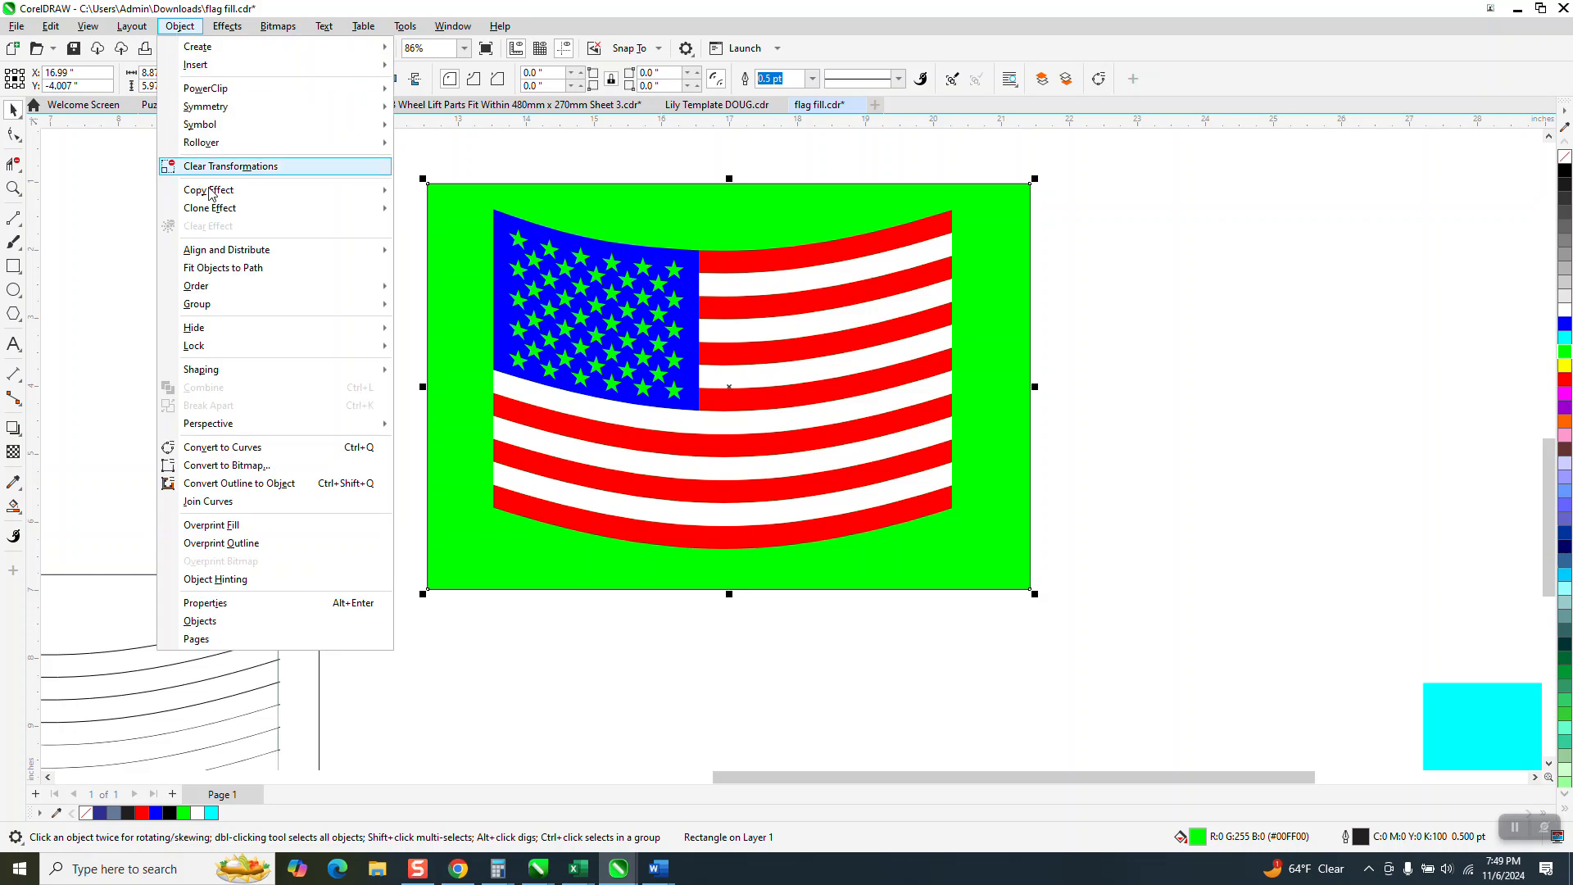
{"action": "mouse_move", "coordinate": [222, 291]}
{"action": "left_click", "coordinate": [452, 306]}
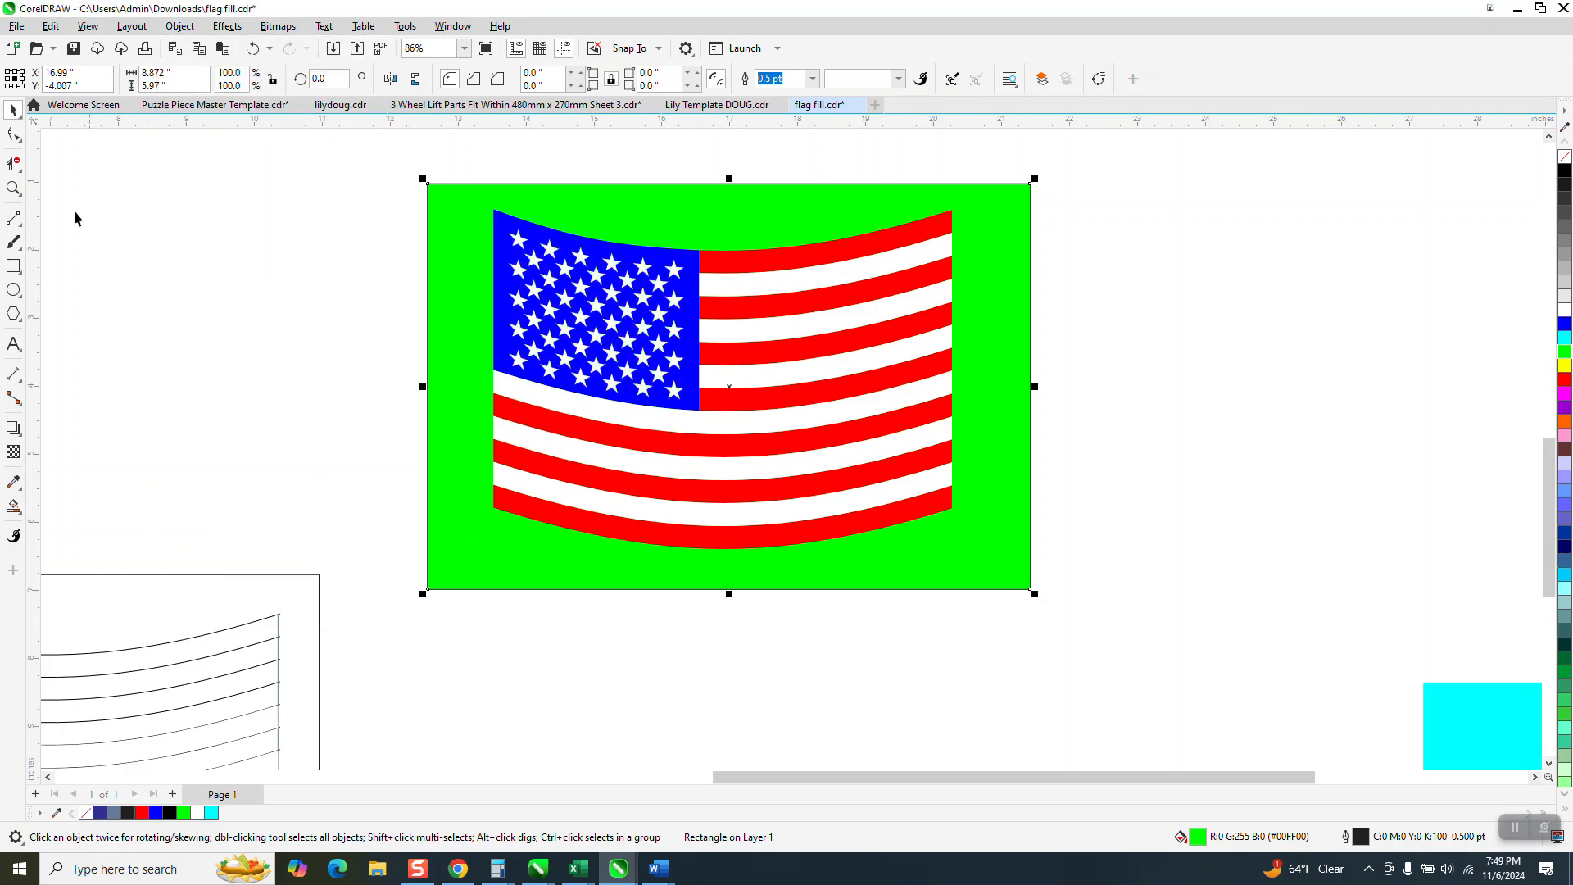
{"action": "left_click", "coordinate": [13, 187]}
{"action": "left_click_drag", "start_coordinate": [466, 208], "coordinate": [1055, 593]}
{"action": "right_click", "coordinate": [693, 405]}
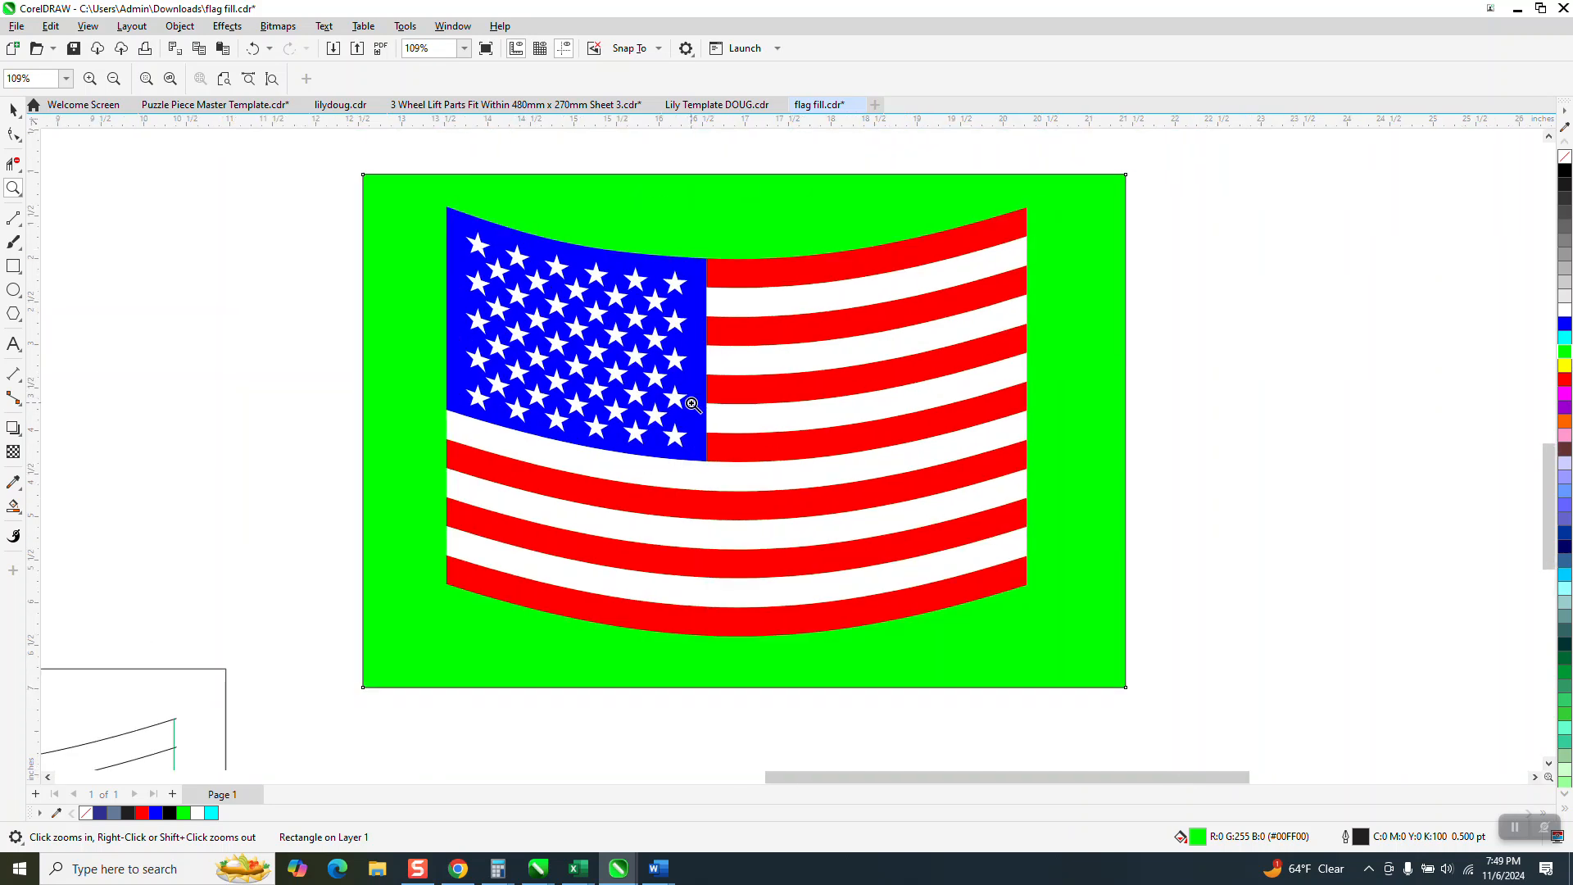
{"action": "right_click", "coordinate": [693, 405]}
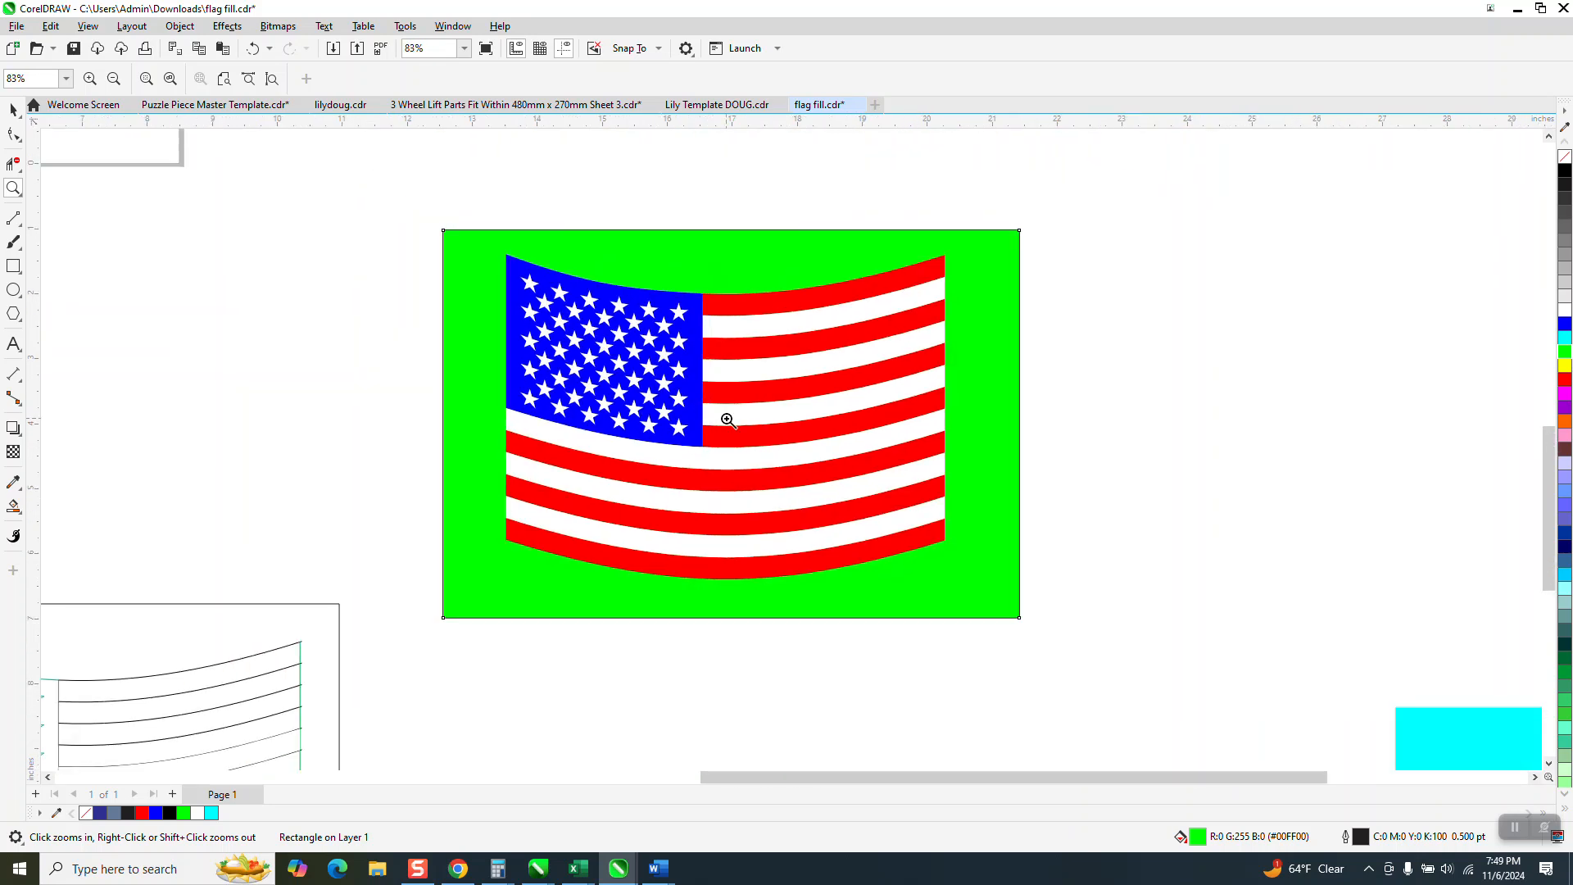